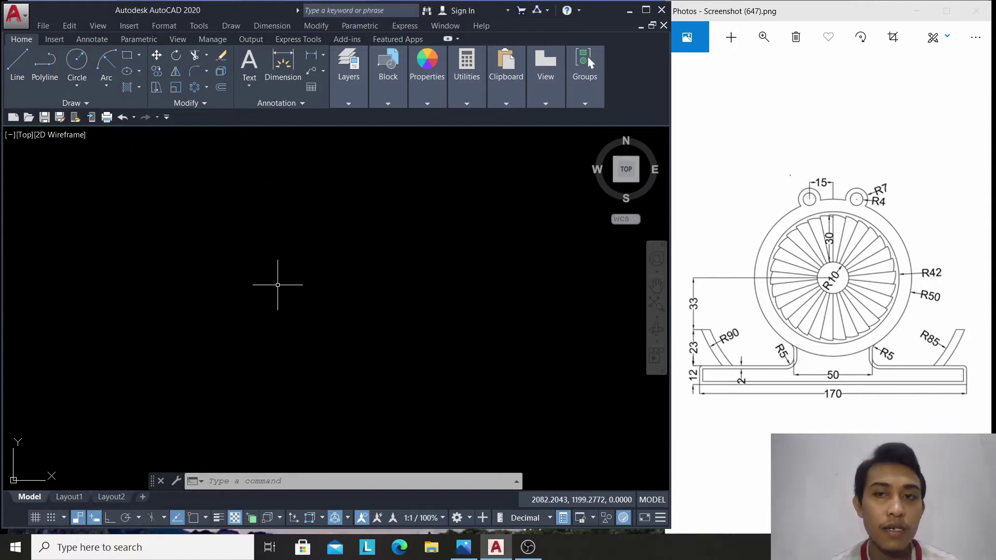
# Draw a radius-10 circle as the motor hub
pyautogui.click(76, 85)
pyautogui.click(88, 109)
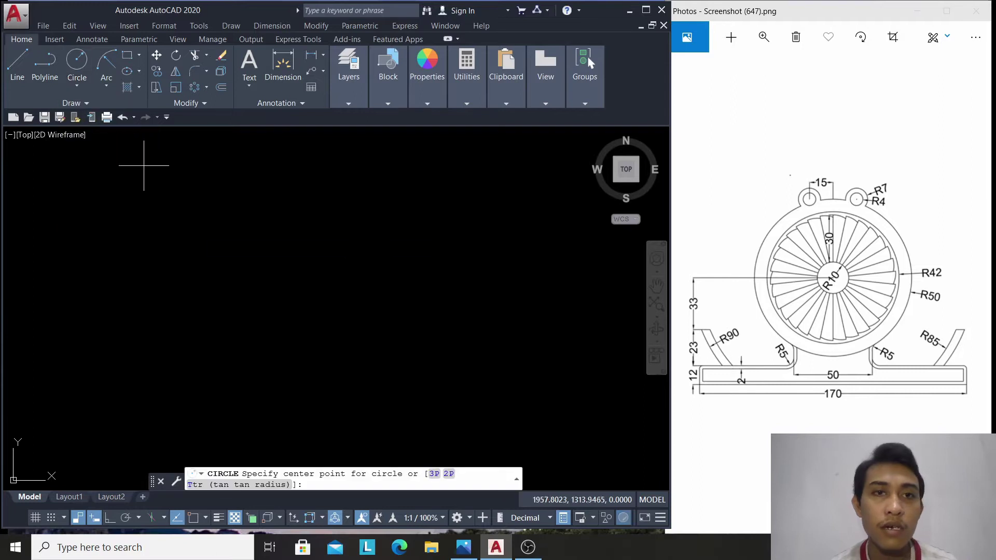
pyautogui.click(290, 301)
pyautogui.write('1')
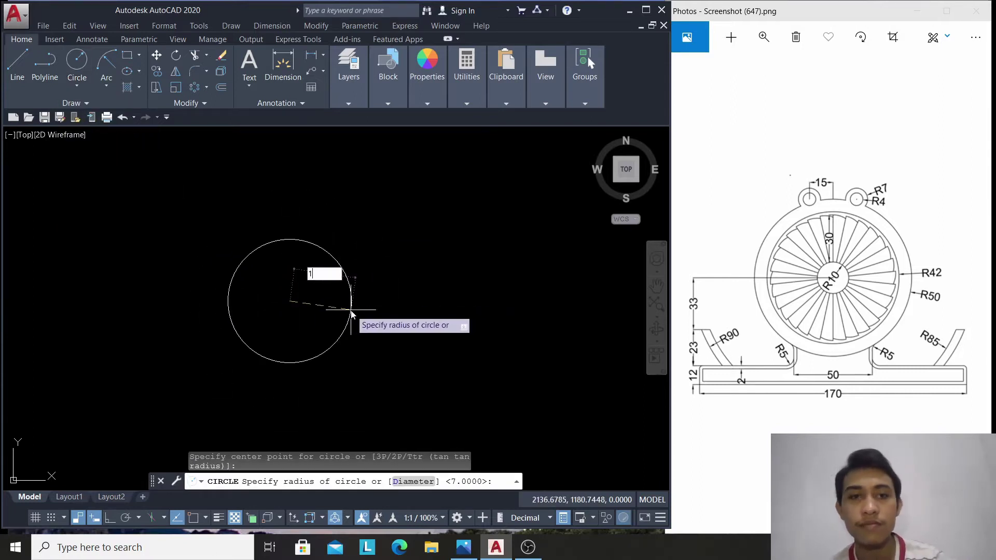
pyautogui.write('0')
pyautogui.press('Return')
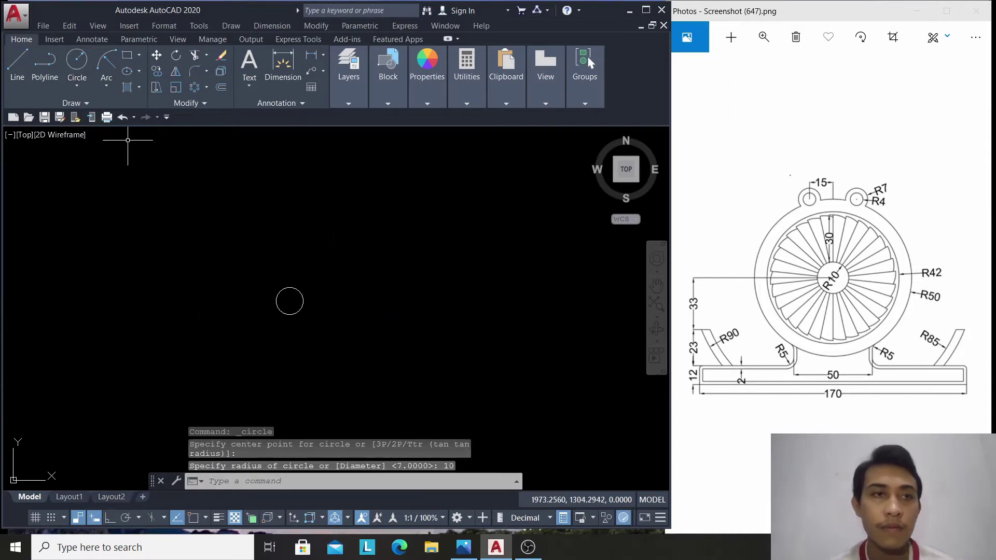
# Add a concentric radius-42 circle centred on the hub
pyautogui.rightClick(335, 295)
pyautogui.click(366, 301)
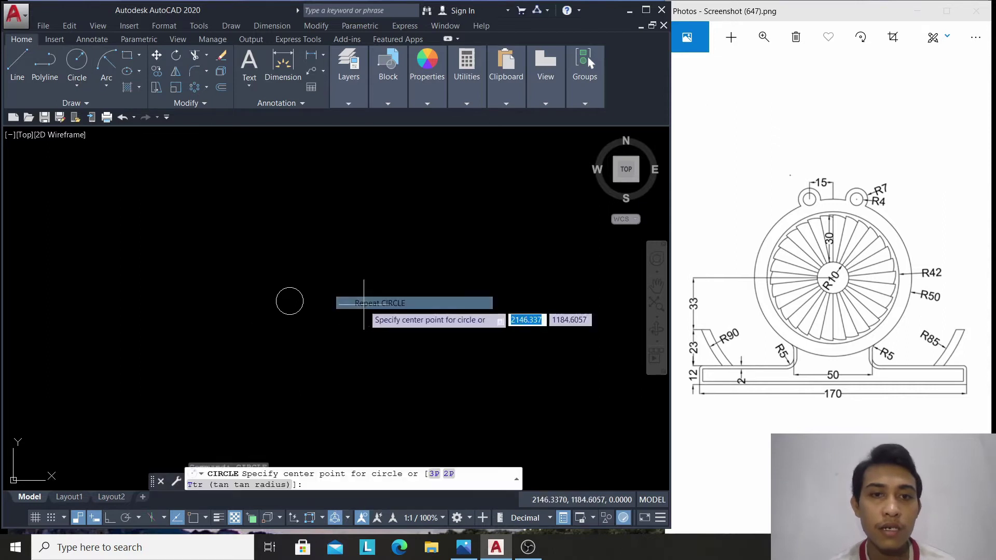
pyautogui.write('cen')
pyautogui.press('Return')
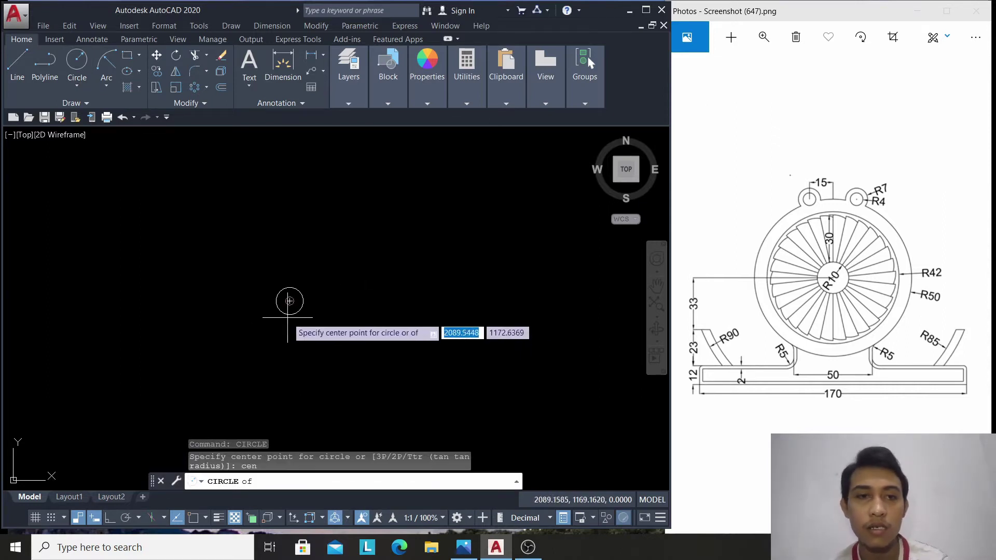
pyautogui.click(290, 301)
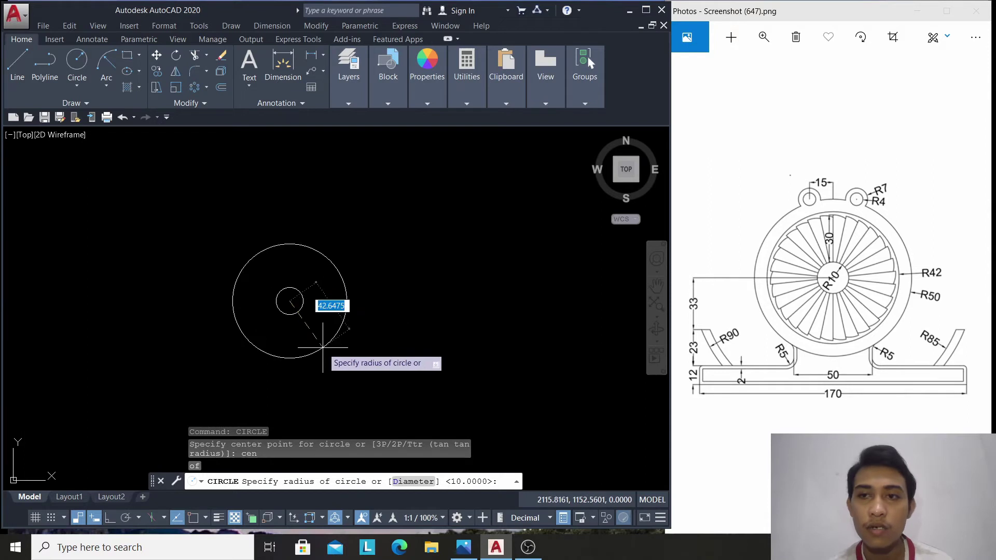
pyautogui.write('42')
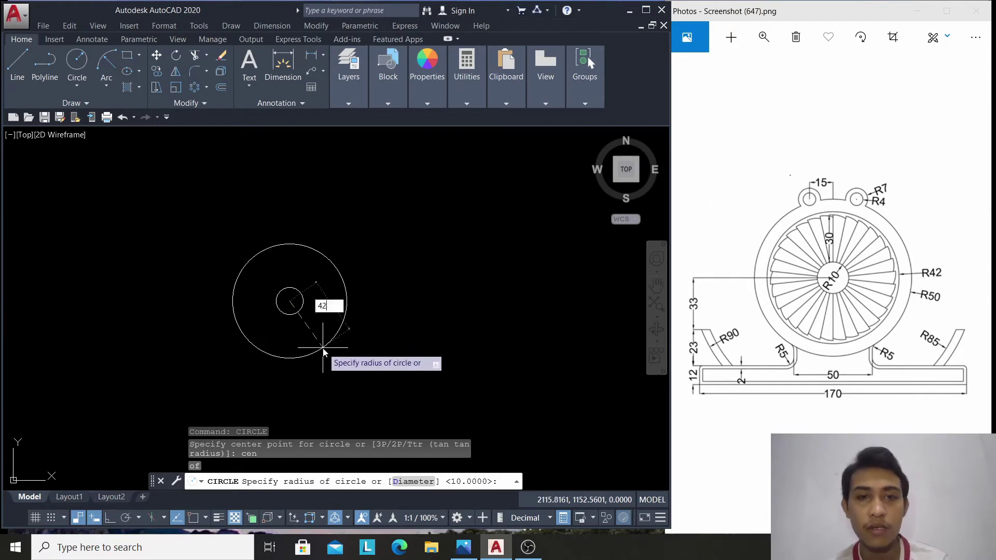
pyautogui.press('Return')
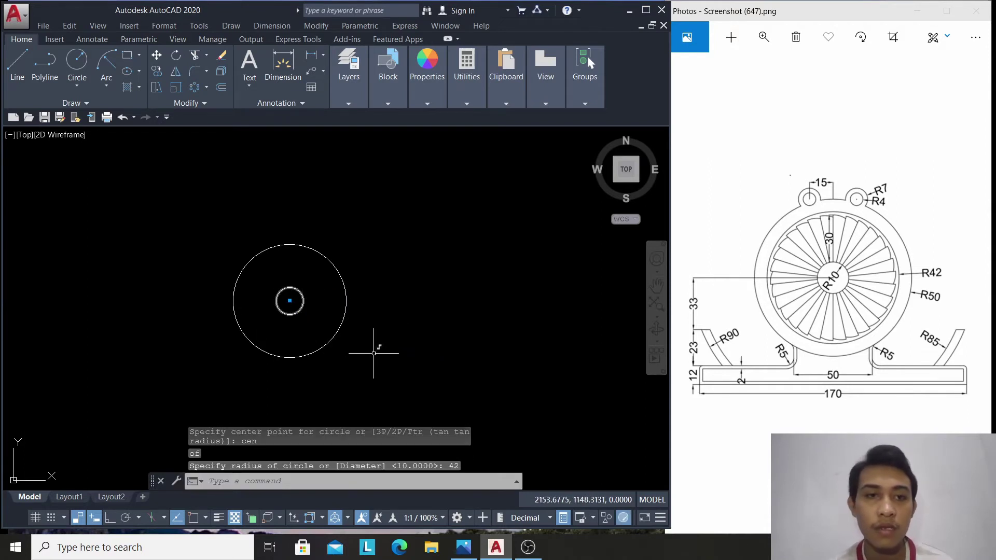
# Add a concentric radius-50 outer ring at the same centre
pyautogui.rightClick(375, 357)
pyautogui.click(418, 144)
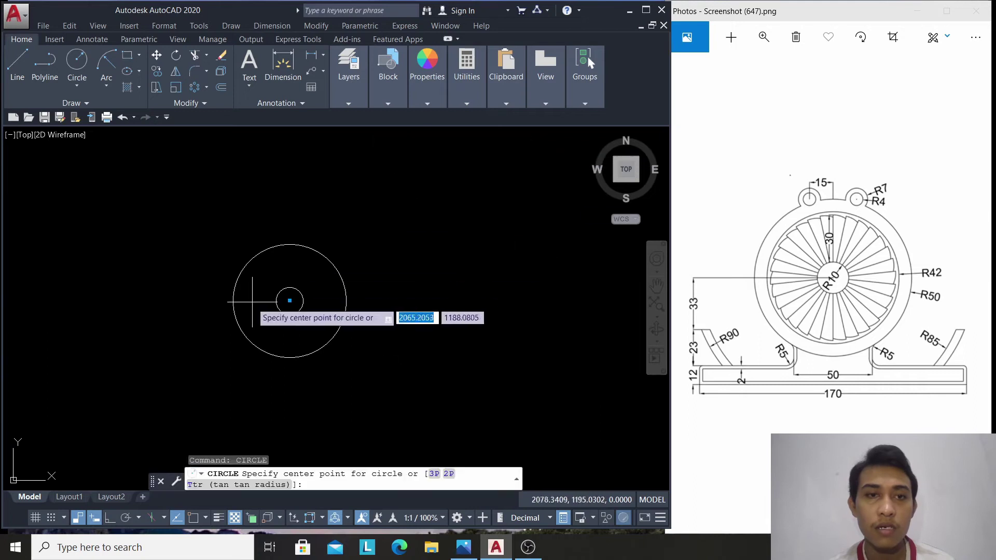
pyautogui.write('en')
pyautogui.press('Return')
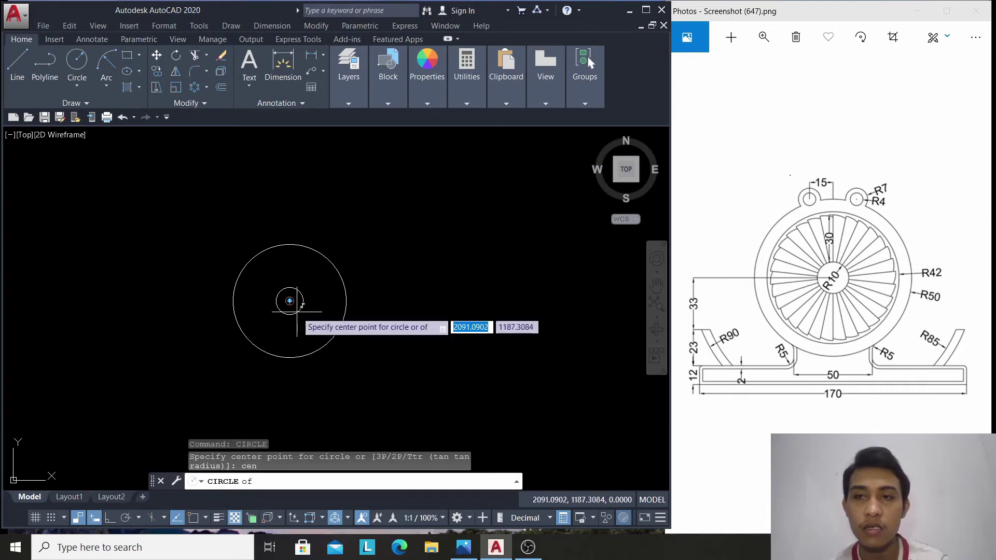
pyautogui.click(290, 301)
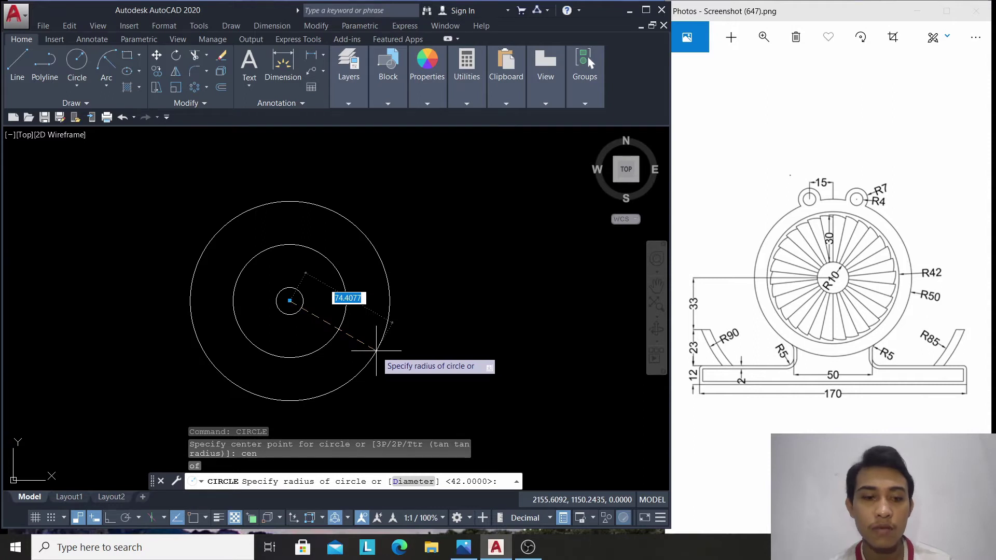
pyautogui.write('0')
pyautogui.press('Return')
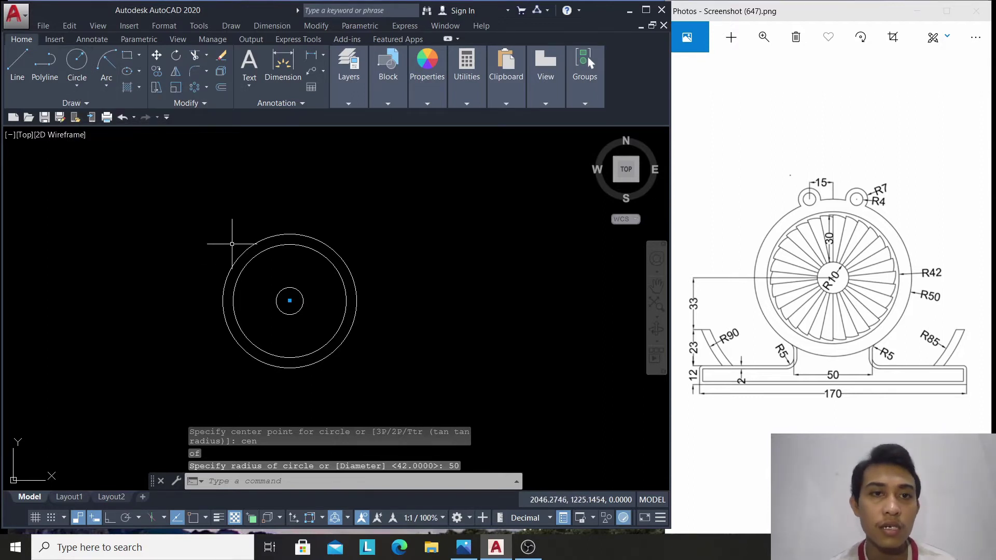
# Draw a radius-4 lug hole centred on the R50 ring's top quadrant
pyautogui.rightClick(243, 218)
pyautogui.click(287, 226)
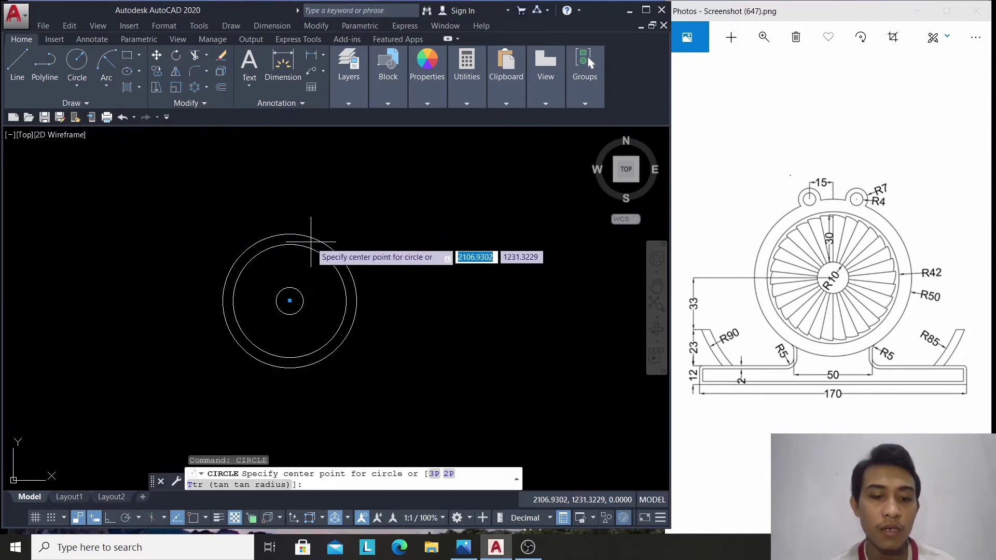
pyautogui.write('qua')
pyautogui.press('Return')
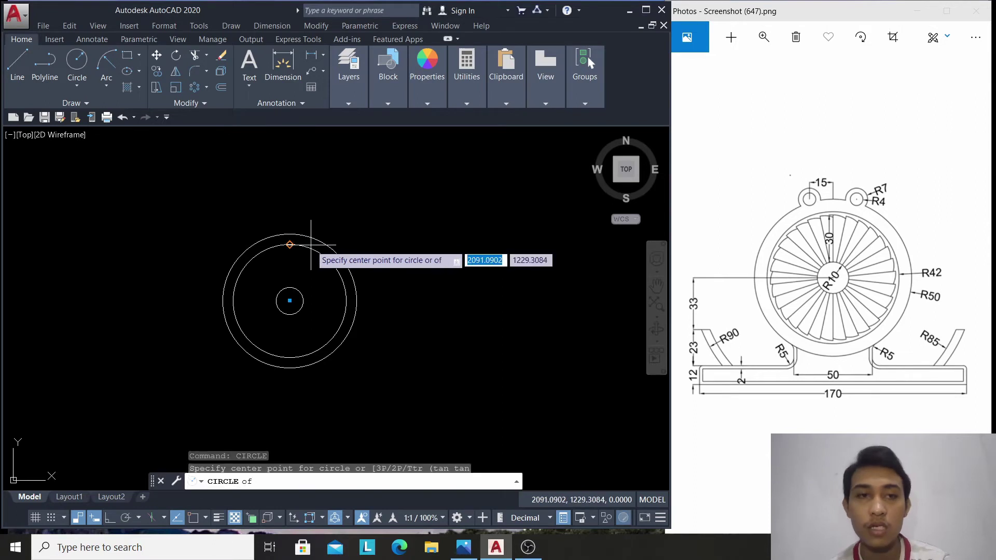
pyautogui.click(289, 234)
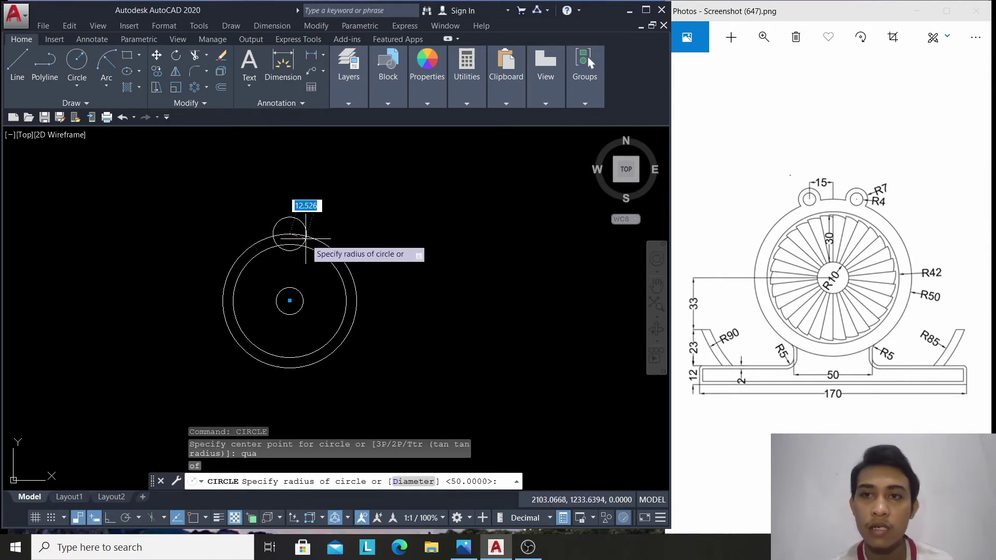
pyautogui.press('Return')
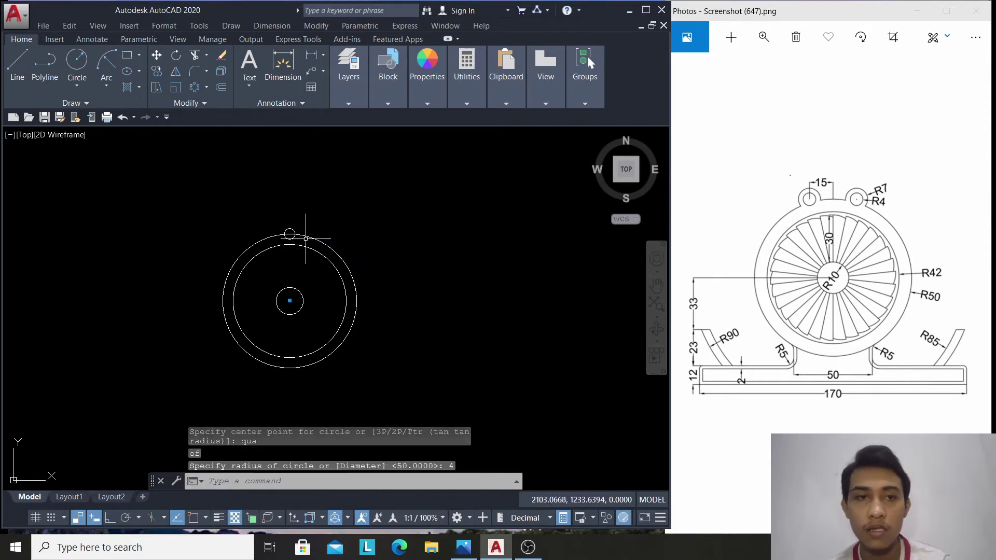
# Draw a concentric radius-7 lug outline around the lug hole
pyautogui.rightClick(297, 193)
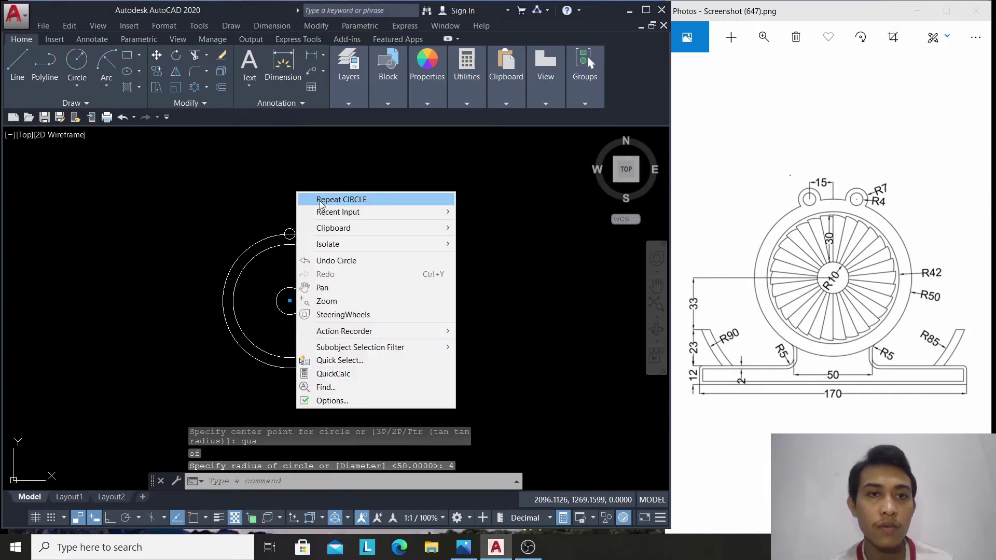
pyautogui.click(321, 204)
pyautogui.write('ce')
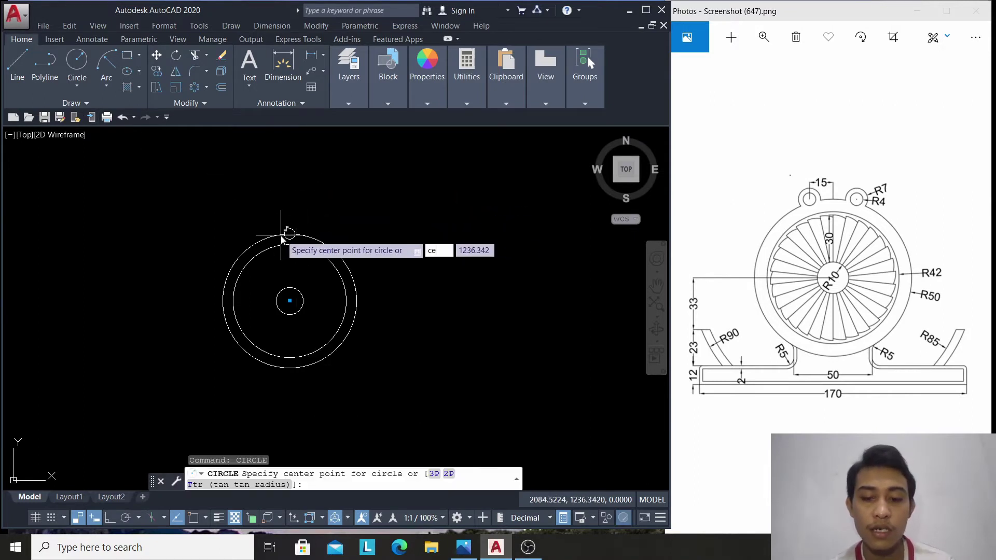
pyautogui.write('n')
pyautogui.press('Return')
pyautogui.click(290, 233)
pyautogui.write('7')
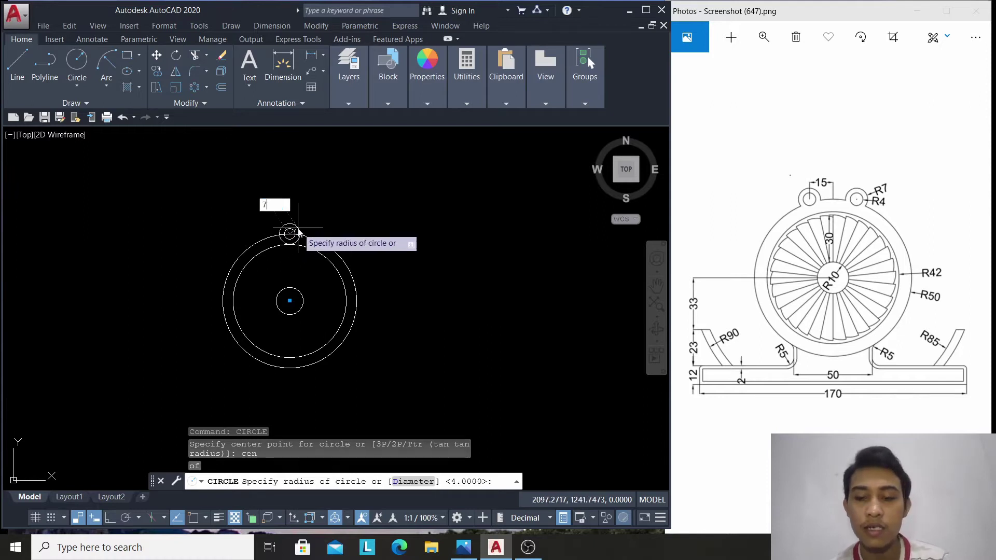
pyautogui.press('Return')
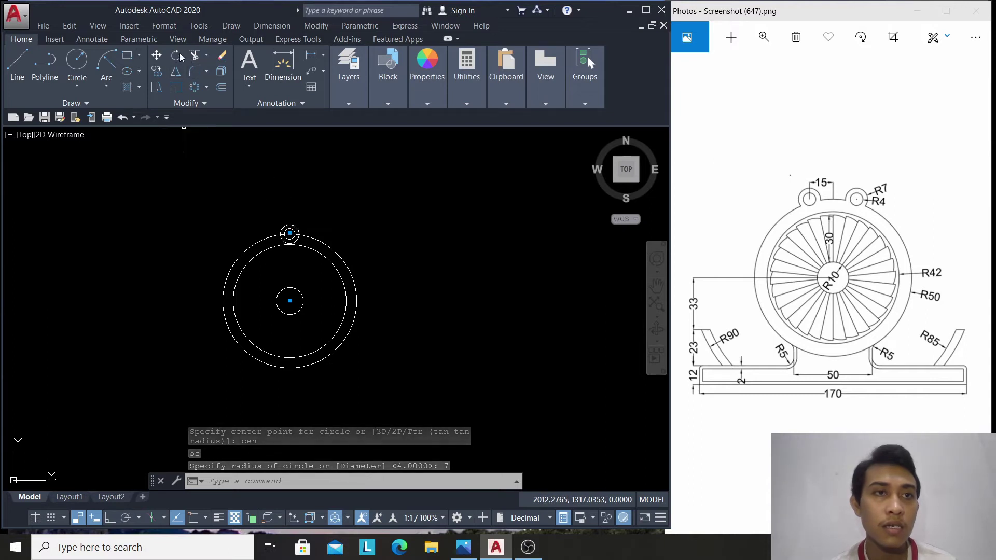
pyautogui.click(157, 55)
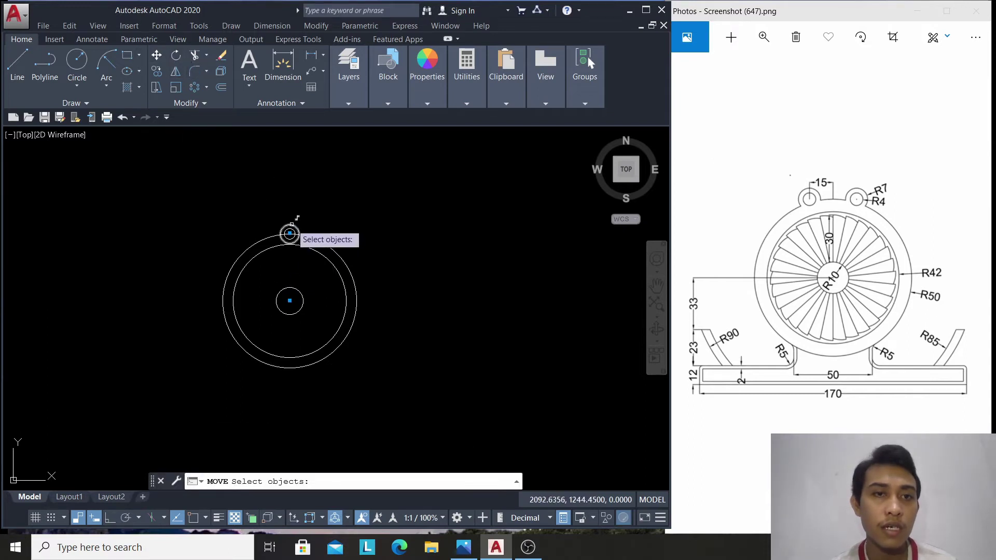
# Move the R4 and R7 lug circles 15 units to the left
pyautogui.click(289, 233)
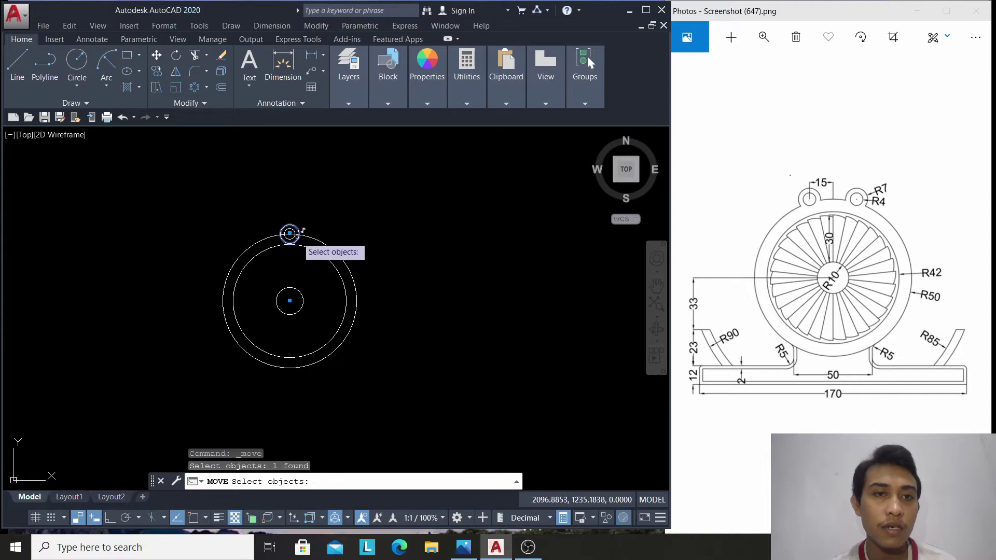
pyautogui.click(290, 233)
pyautogui.press('Return')
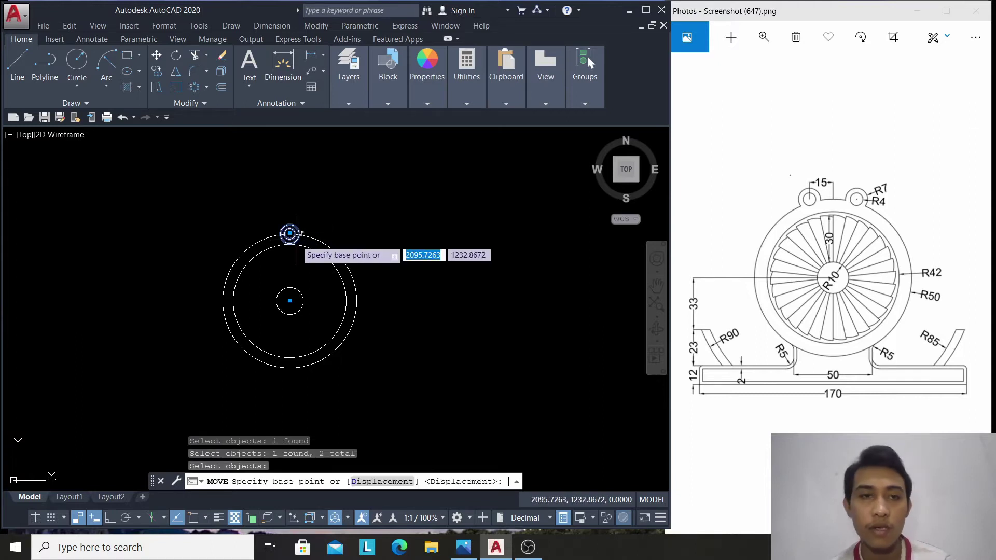
pyautogui.click(290, 234)
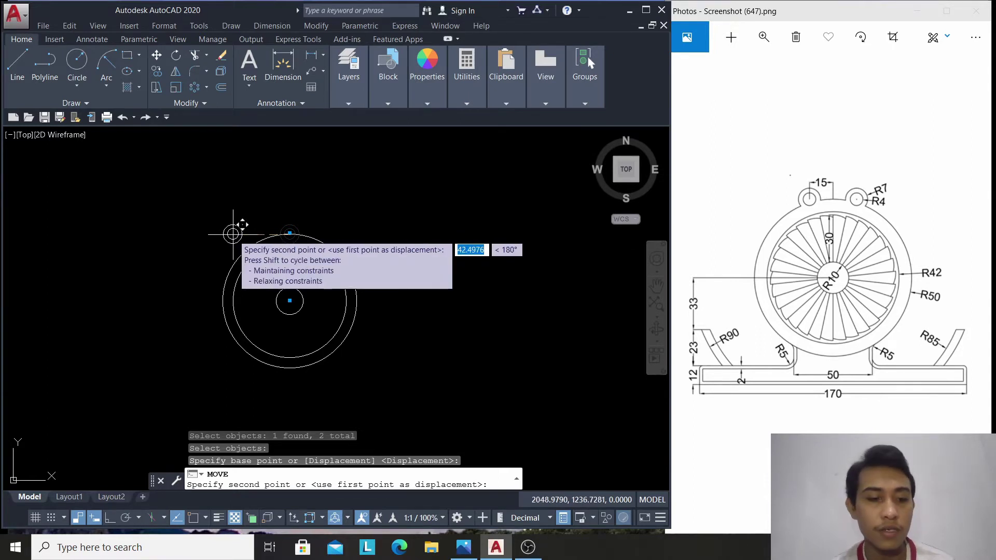
pyautogui.write('15')
pyautogui.press('Return')
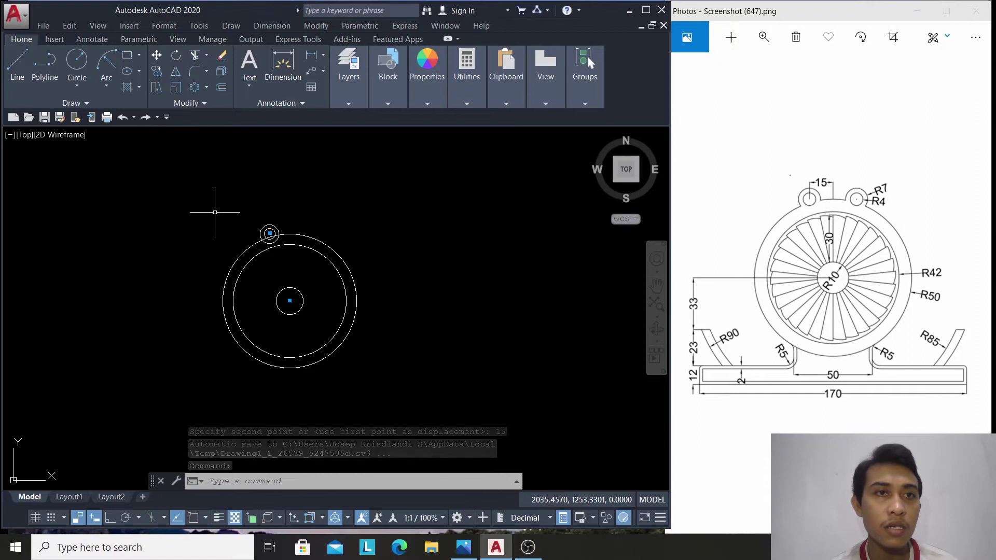
pyautogui.click(176, 71)
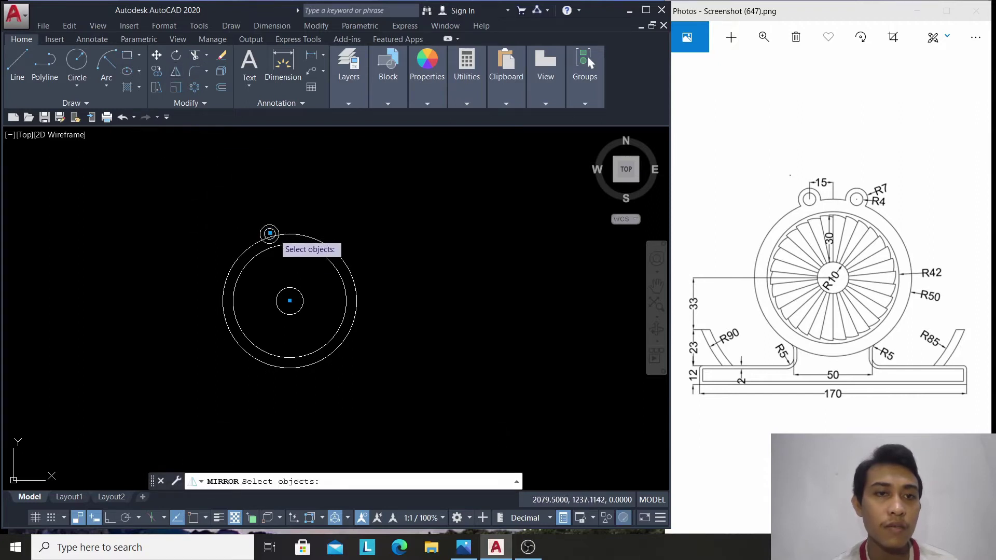
# Mirror the inner R4 lug circle across the ring's vertical centreline, keeping the original
pyautogui.click(269, 234)
pyautogui.press('Return')
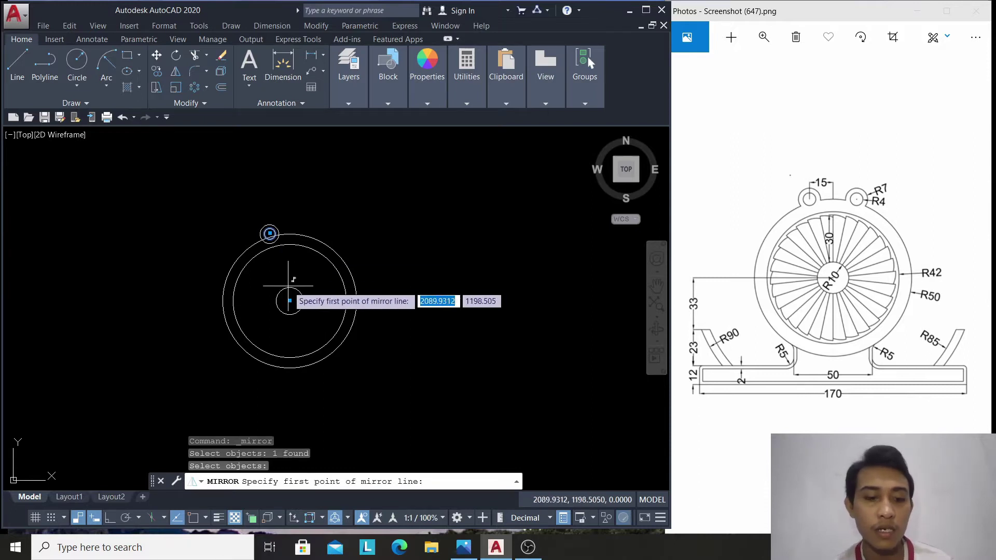
pyautogui.write('cen')
pyautogui.press('Return')
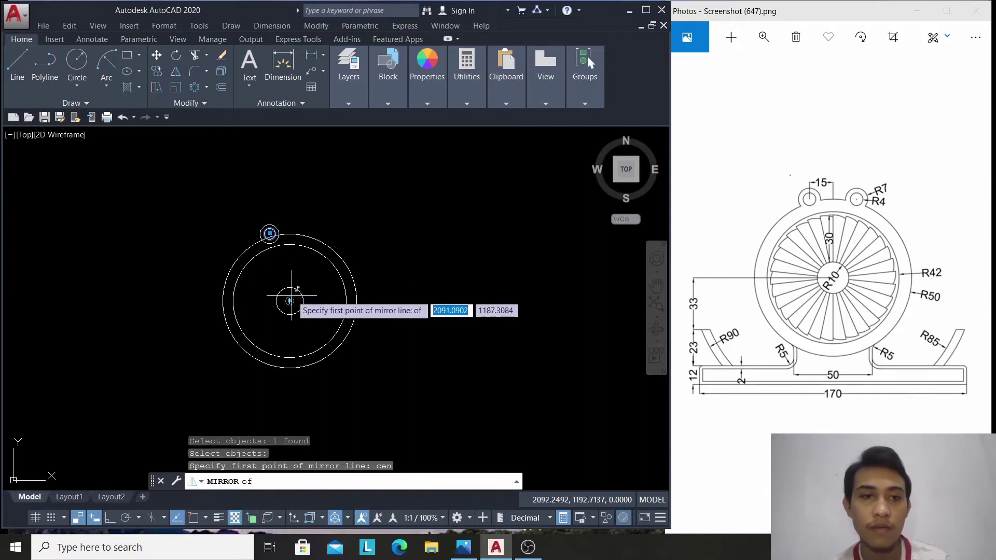
pyautogui.click(289, 290)
pyautogui.write('qu')
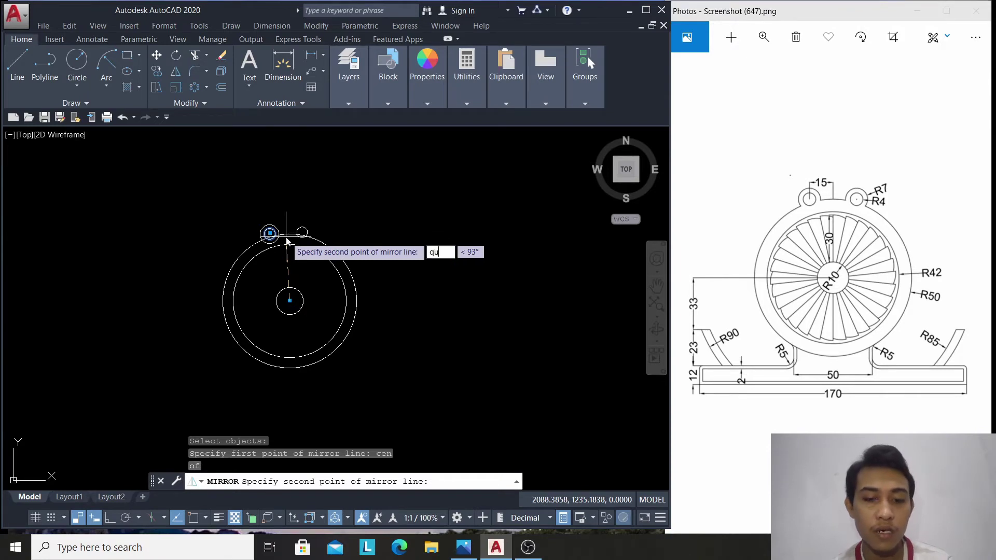
pyautogui.write('a')
pyautogui.press('Return')
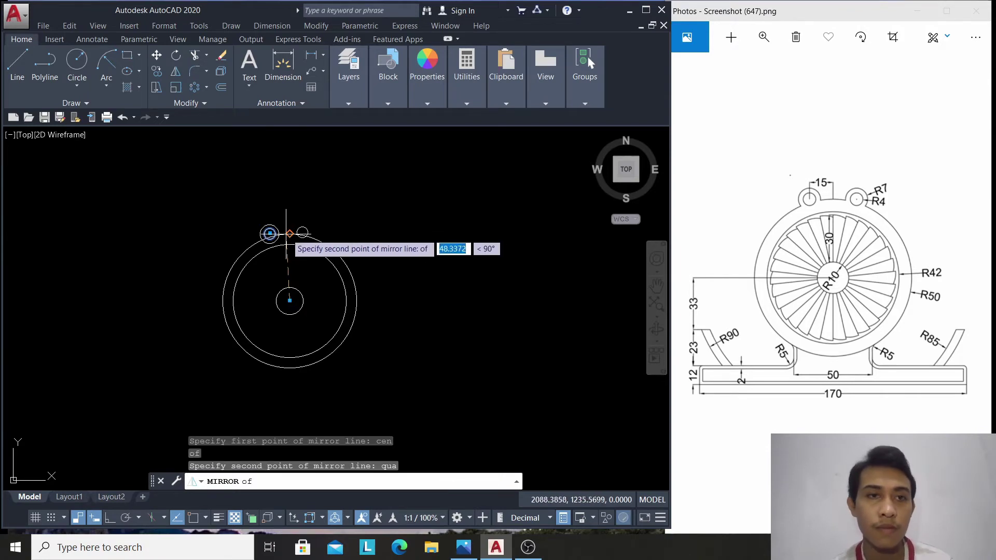
pyautogui.click(289, 234)
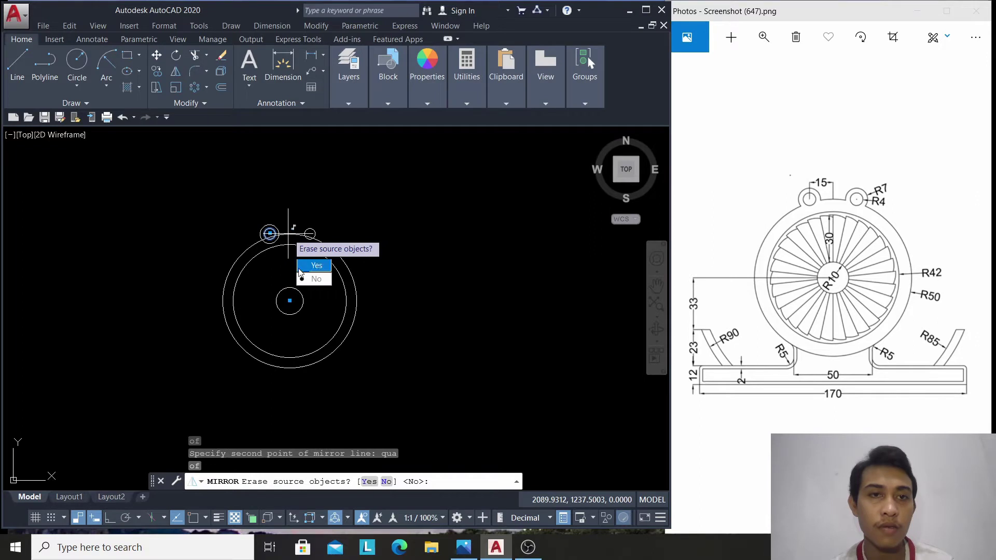
pyautogui.press('Return')
# Inspect the top-left lug circle and abandon a second mirror attempt
pyautogui.click(275, 227)
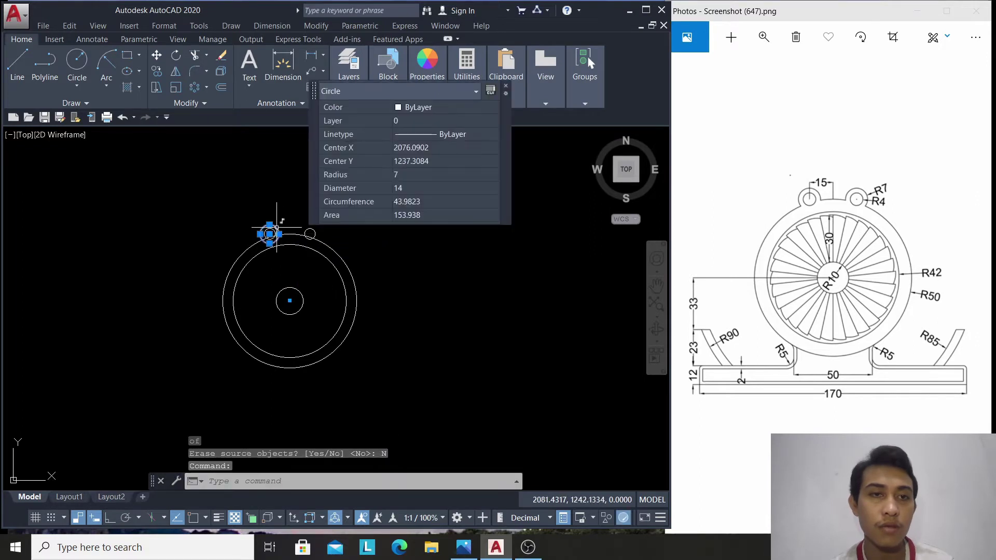
pyautogui.click(178, 72)
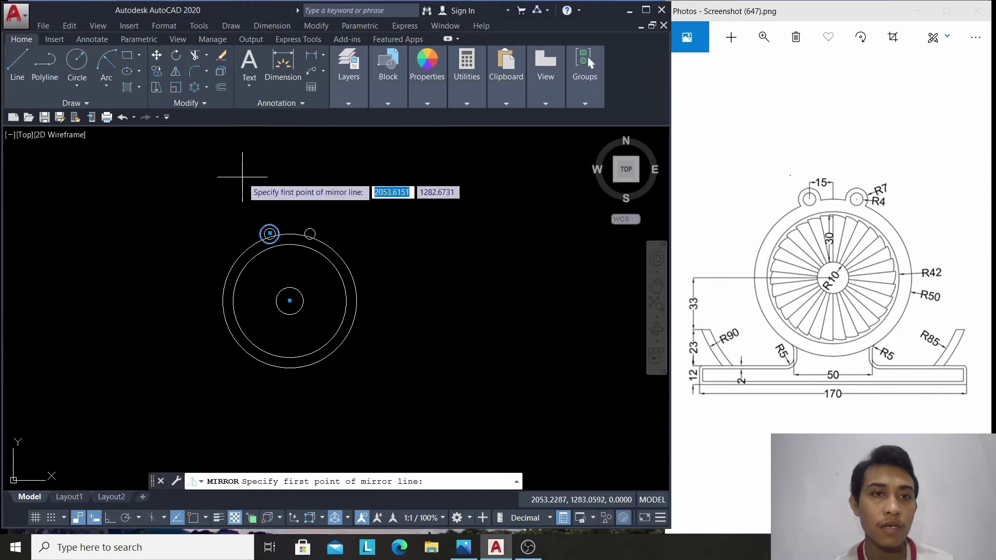
pyautogui.click(277, 227)
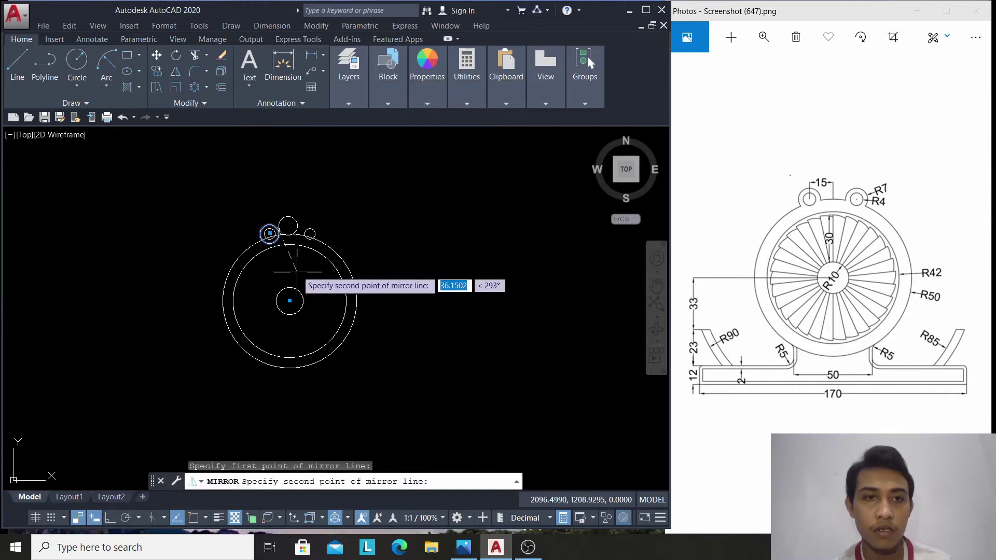
pyautogui.press('Escape')
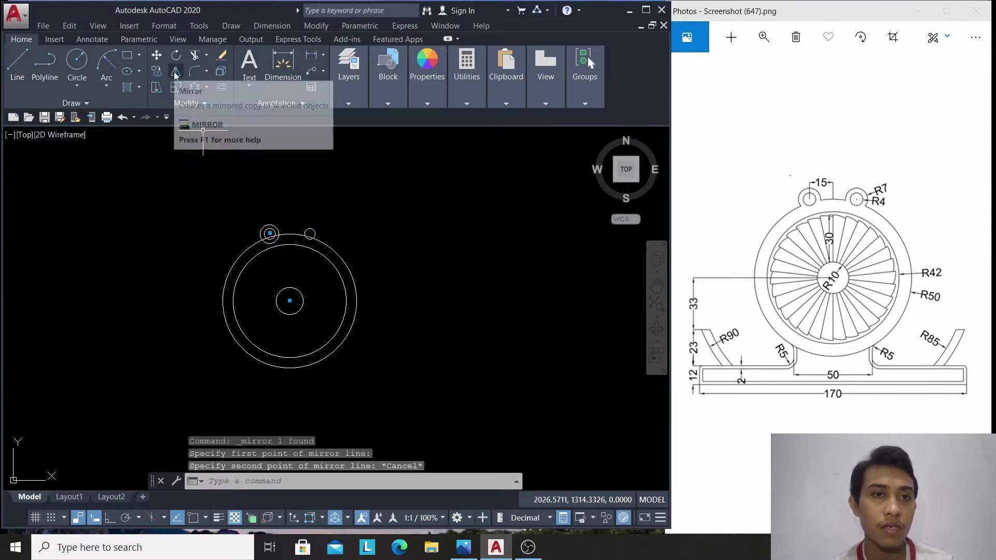
# Start mirroring the outer lug circle, then cancel the failed attempt
pyautogui.click(176, 71)
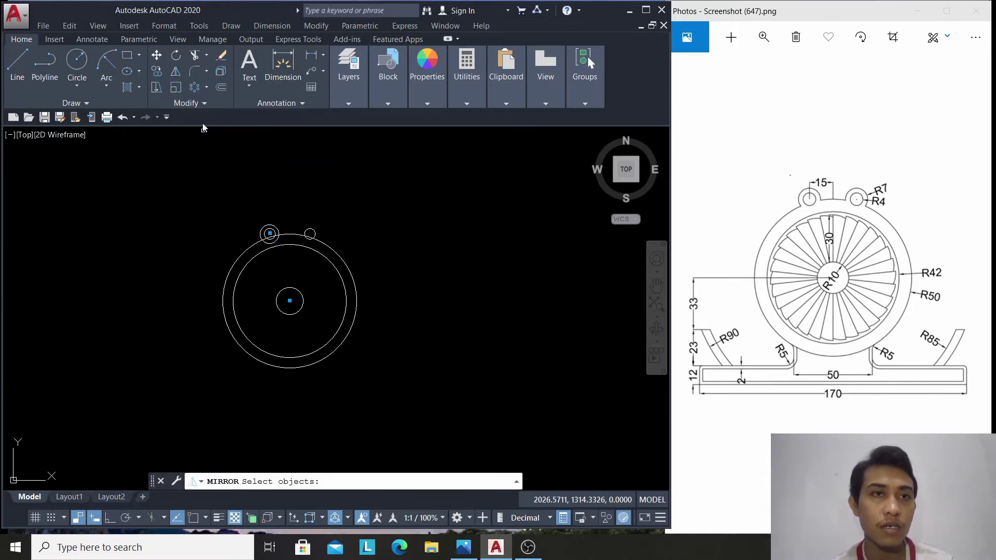
pyautogui.click(270, 234)
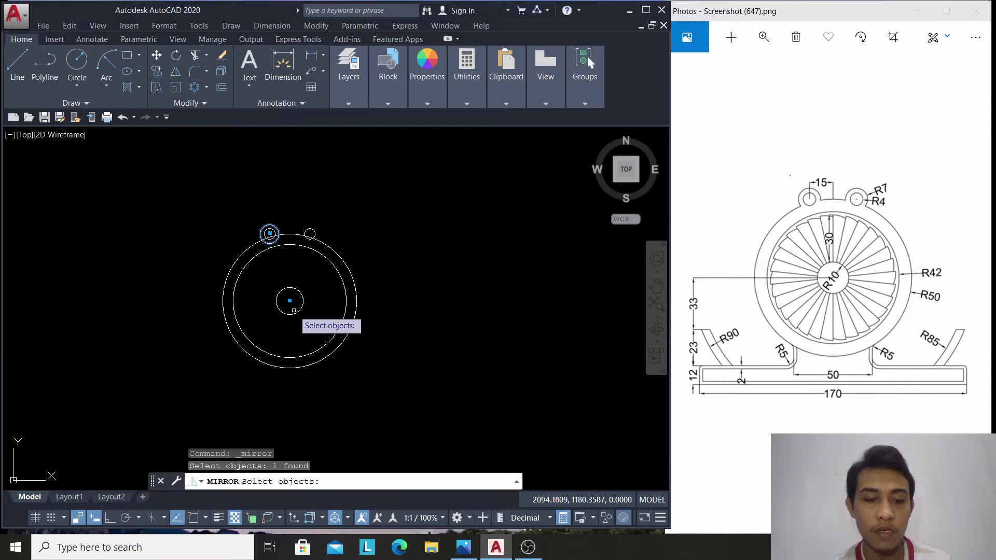
pyautogui.write('cen')
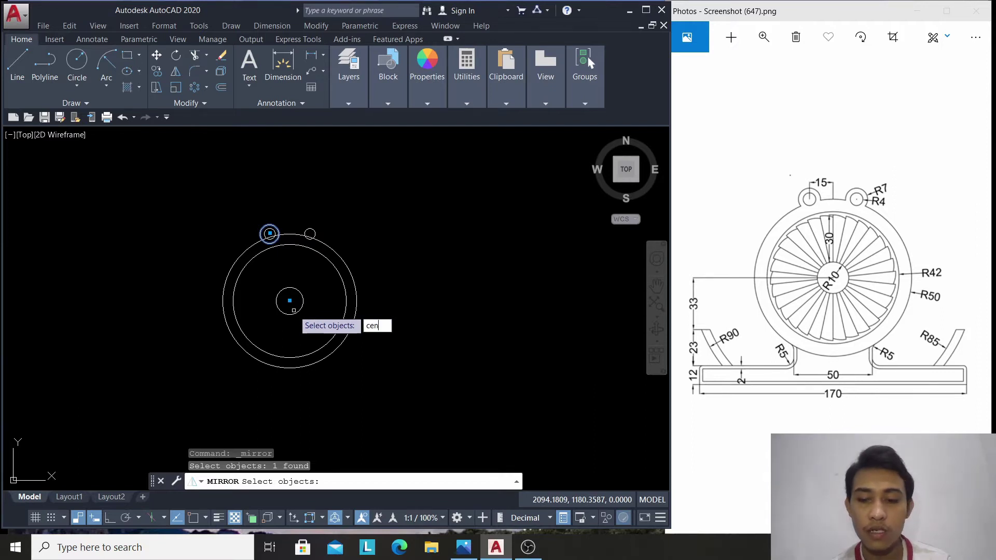
pyautogui.press('Return')
pyautogui.click(293, 309)
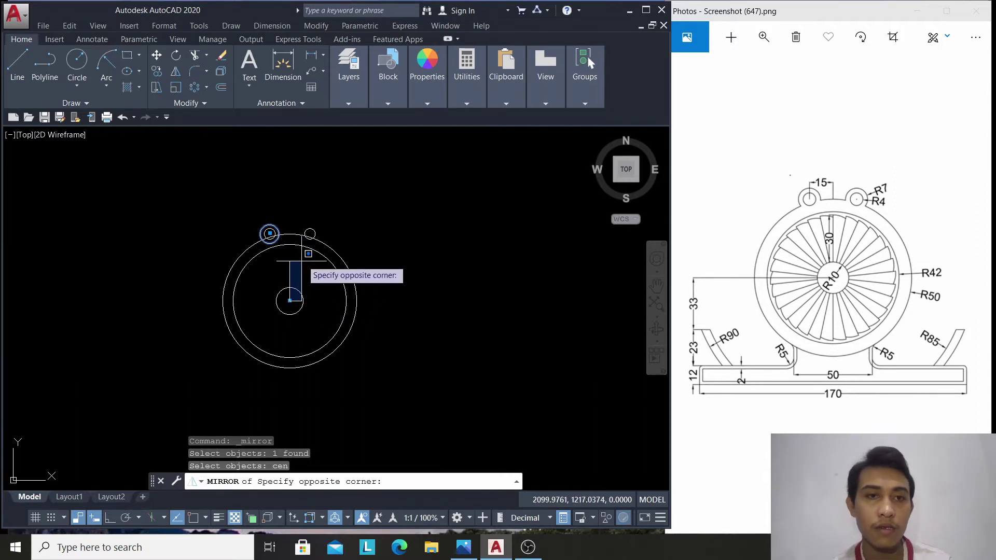
pyautogui.click(290, 292)
pyautogui.press('Escape')
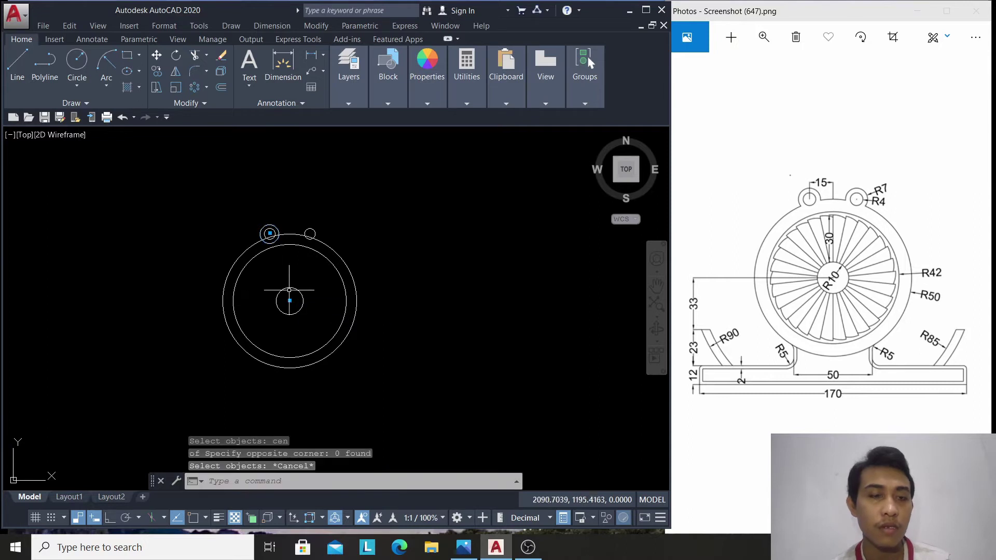
pyautogui.scroll(4, 273, 214)
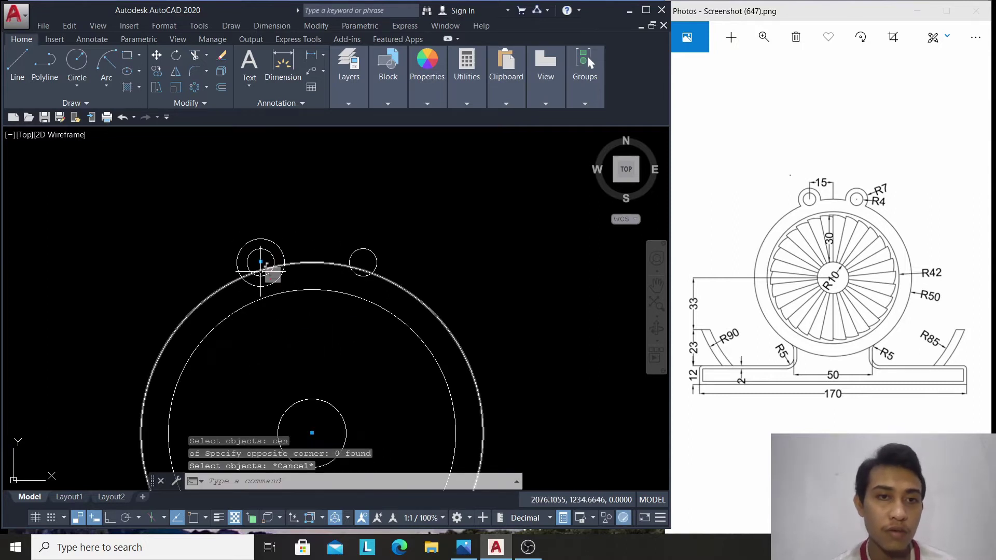
# Mirror the outer R7 lug circle from ring centre to top quadrant, keeping the original
pyautogui.click(176, 72)
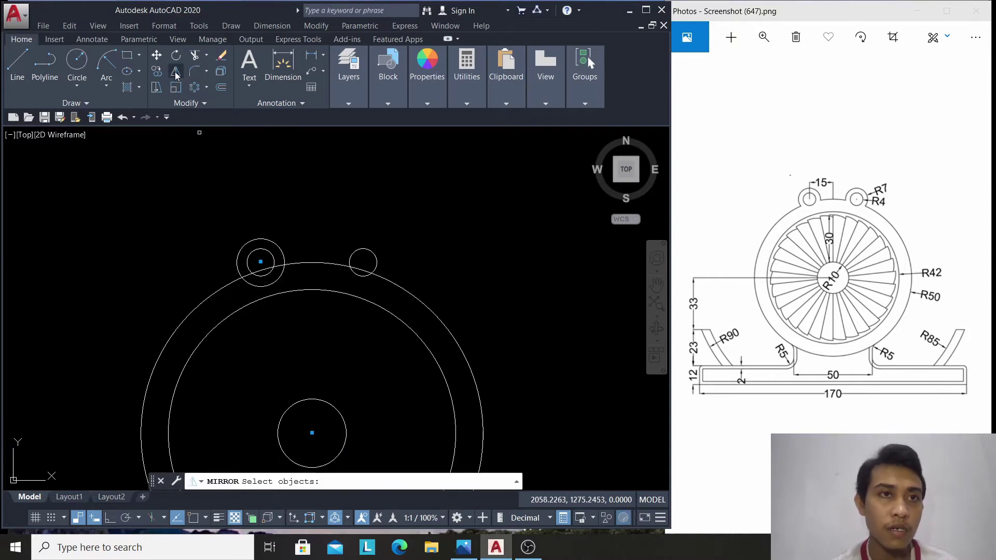
pyautogui.click(276, 244)
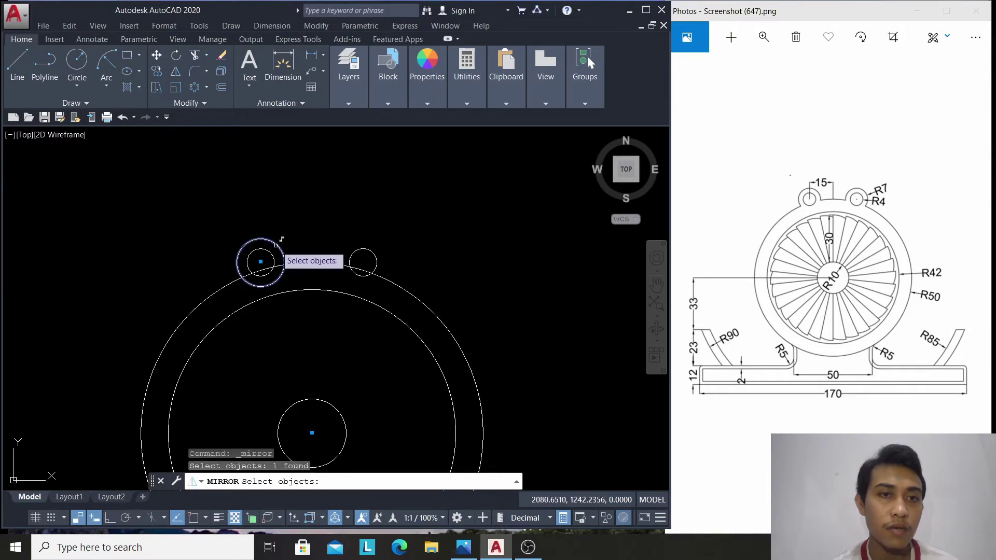
pyautogui.press('Return')
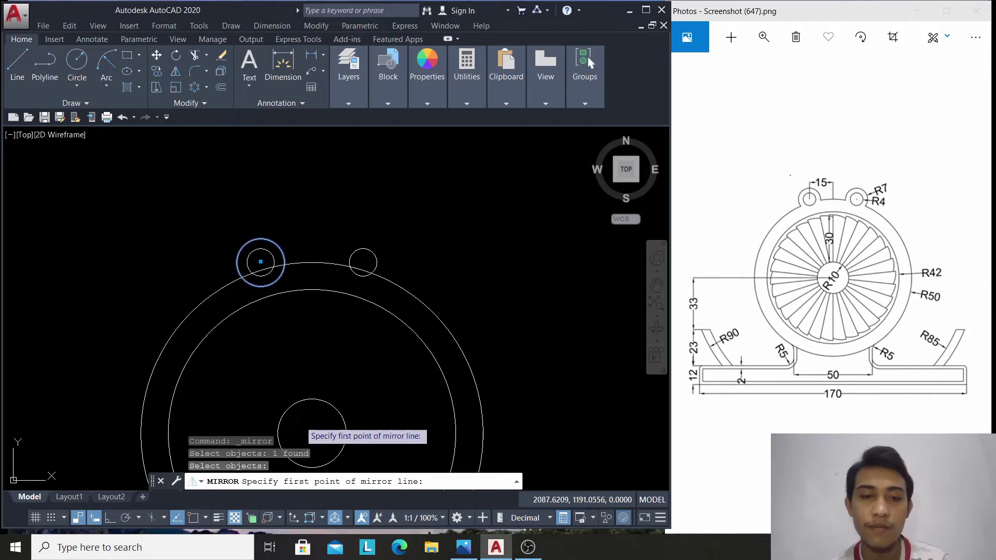
pyautogui.write('cen')
pyautogui.press('Return')
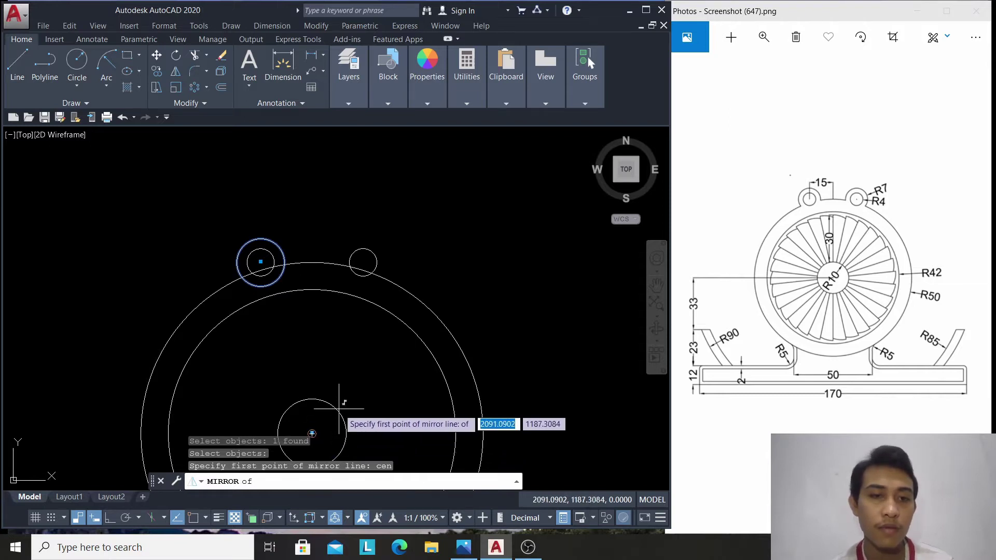
pyautogui.click(312, 433)
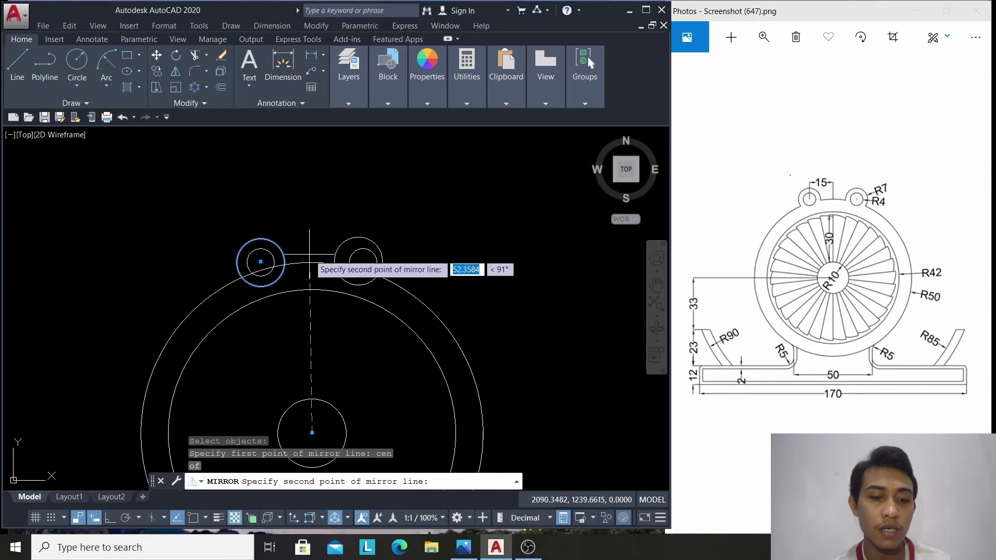
pyautogui.press('Return')
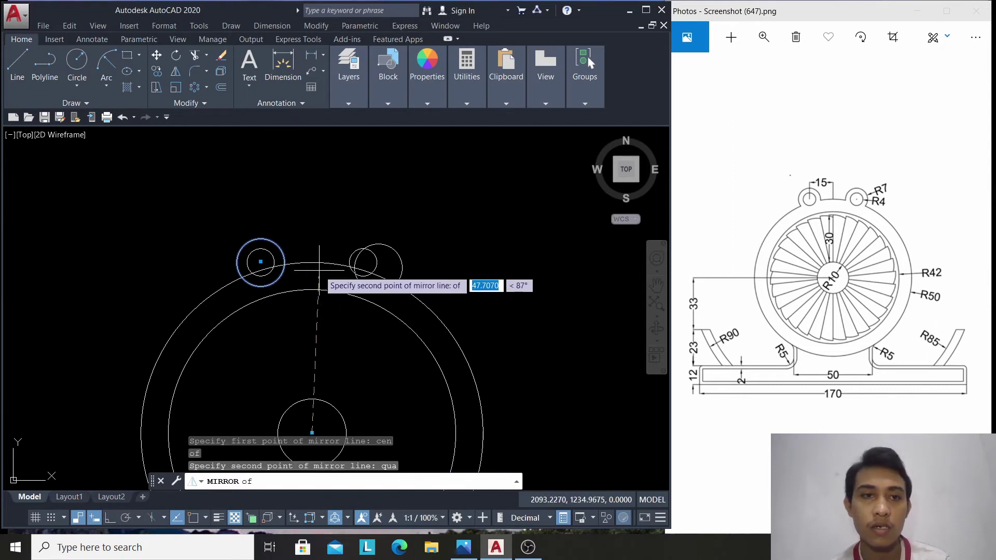
pyautogui.click(311, 263)
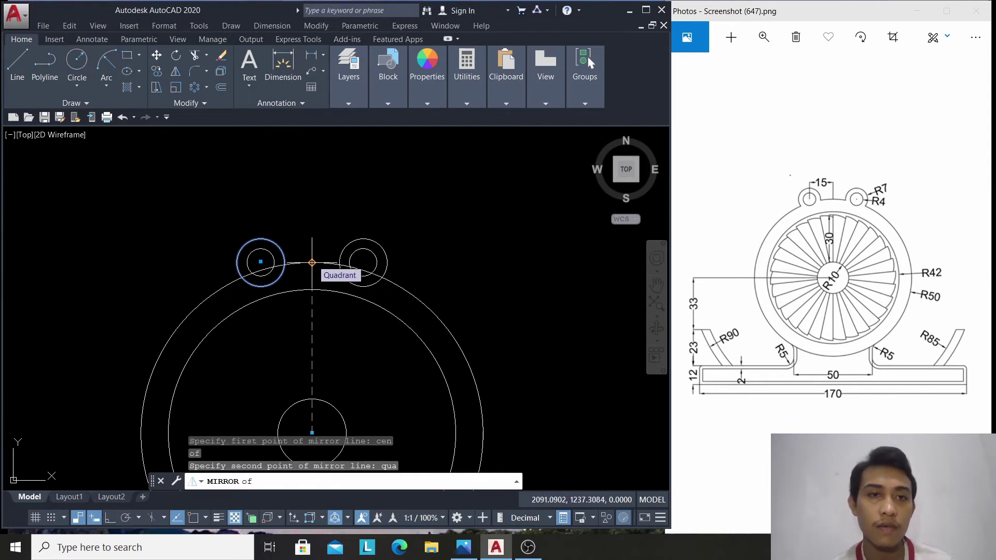
pyautogui.click(338, 305)
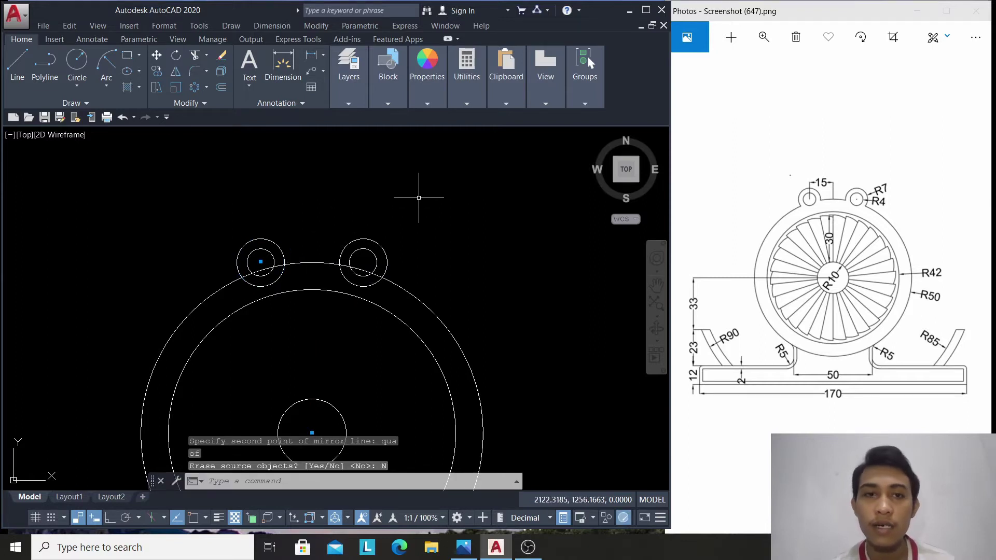
pyautogui.click(194, 55)
pyautogui.scroll(-2, 419, 245)
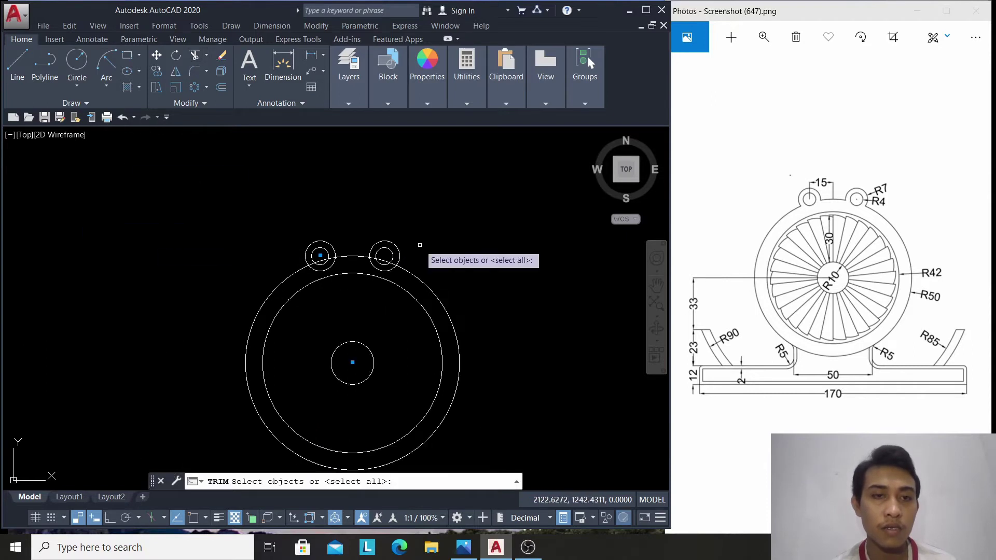
# Select all seven circles as trim cutting edges, panning the view into place
pyautogui.click(127, 179)
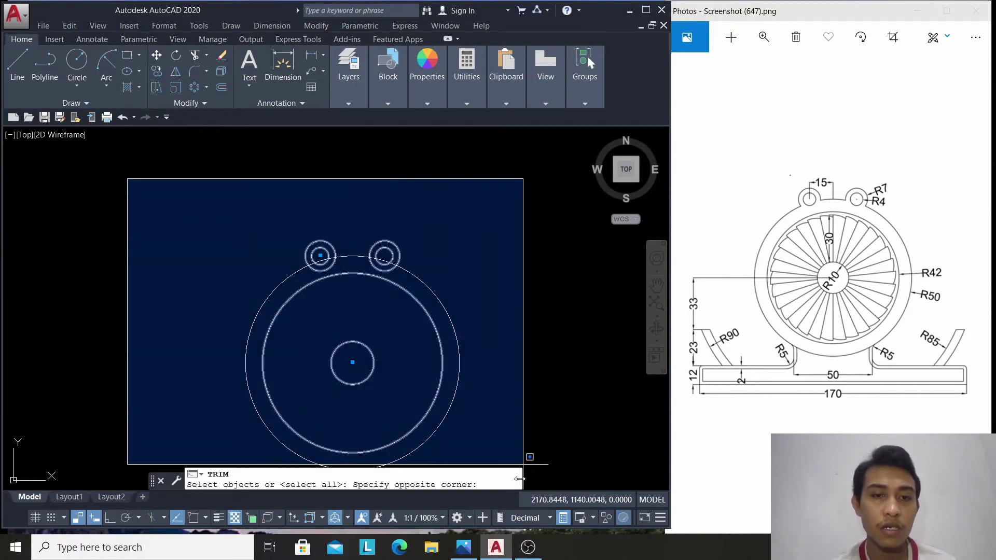
pyautogui.scroll(-2, 514, 446)
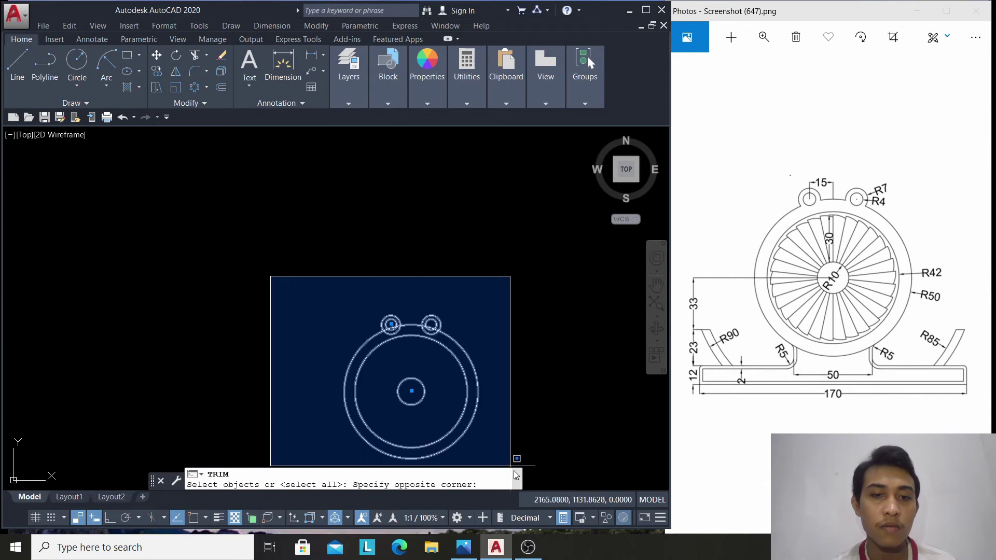
pyautogui.press('F2')
pyautogui.press('Escape')
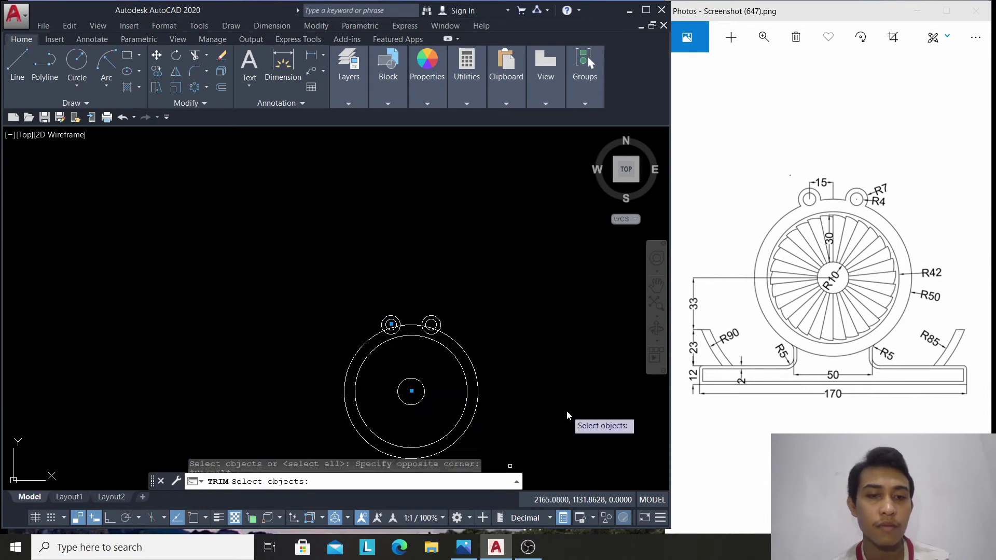
pyautogui.click(249, 228)
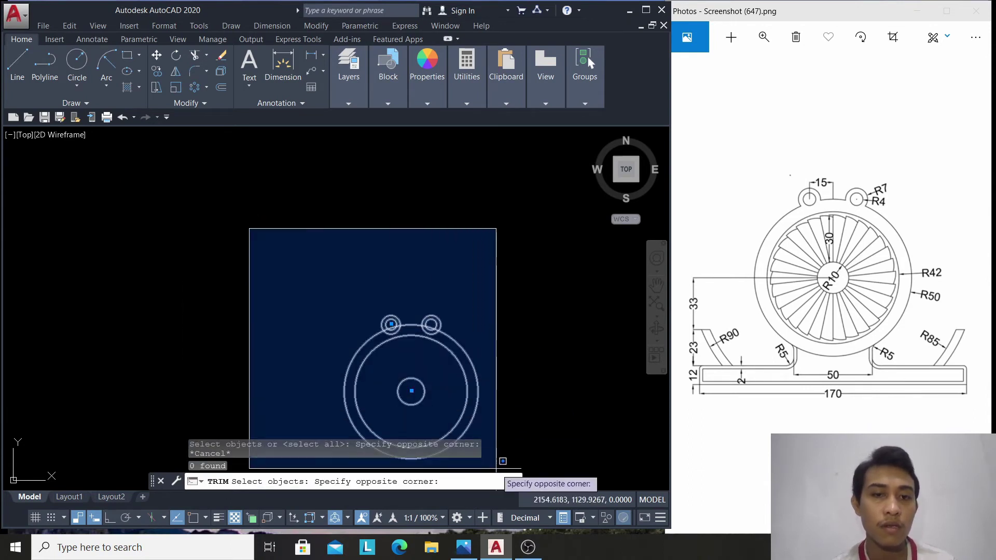
pyautogui.click(481, 404)
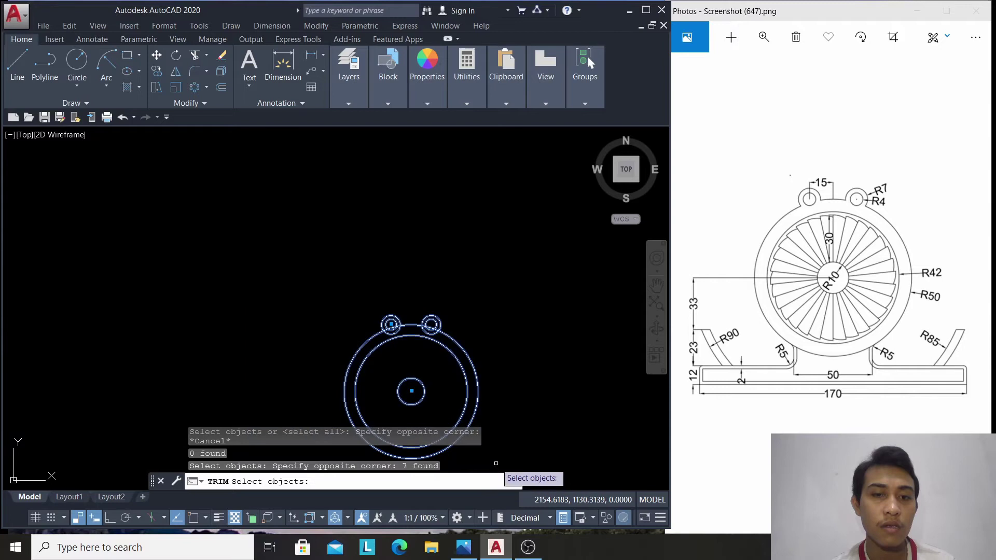
pyautogui.click(656, 284)
pyautogui.moveTo(560, 374); pyautogui.dragTo(447, 236)
pyautogui.rightClick(448, 236)
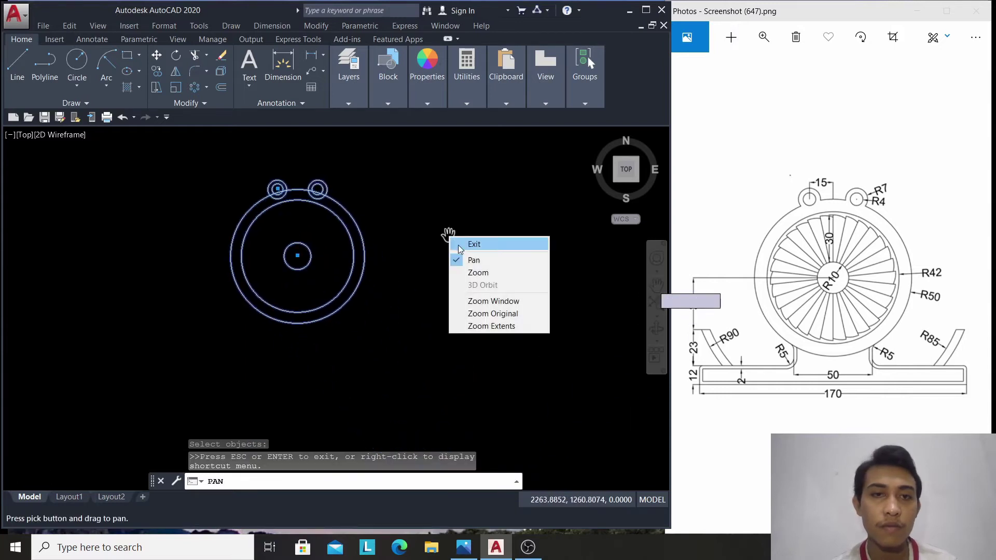
pyautogui.click(459, 245)
pyautogui.scroll(2, 342, 212)
pyautogui.scroll(2, 342, 212)
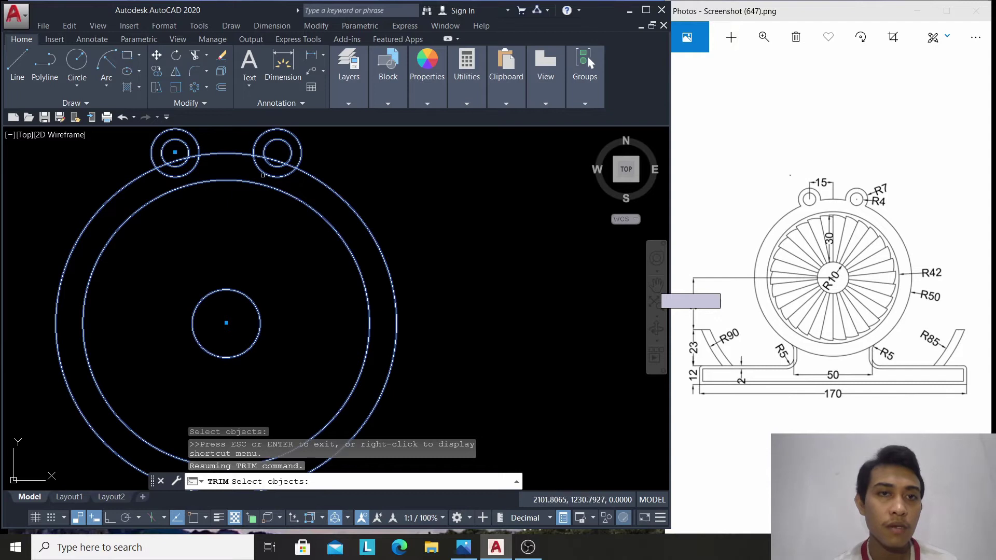
pyautogui.press('Return')
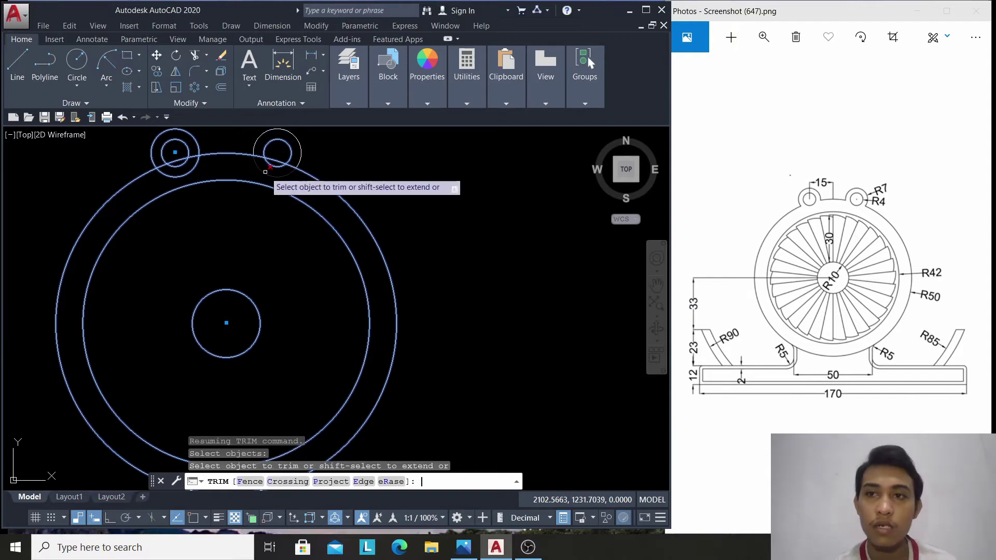
# Trim the overlapping arcs between the lugs and the R50 ring
pyautogui.click(265, 171)
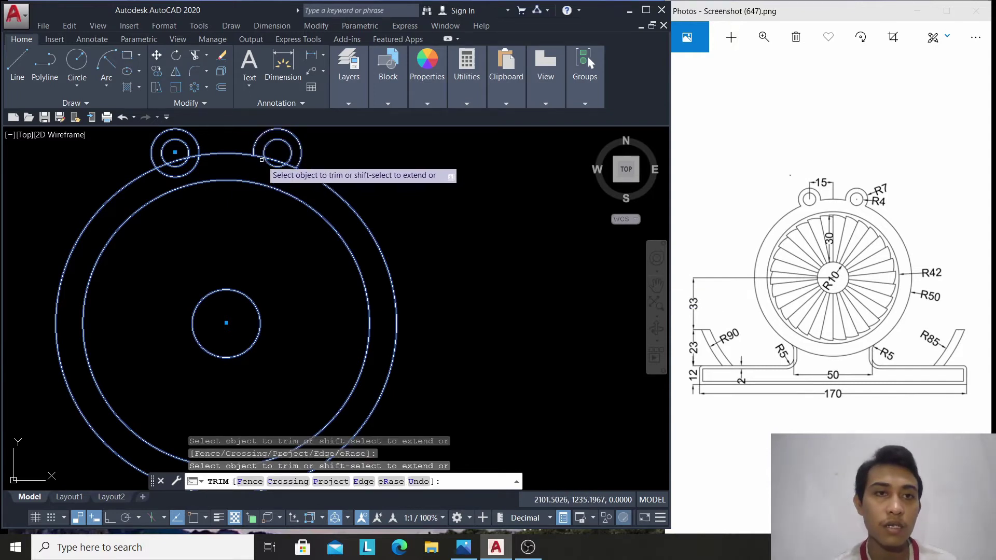
pyautogui.click(262, 160)
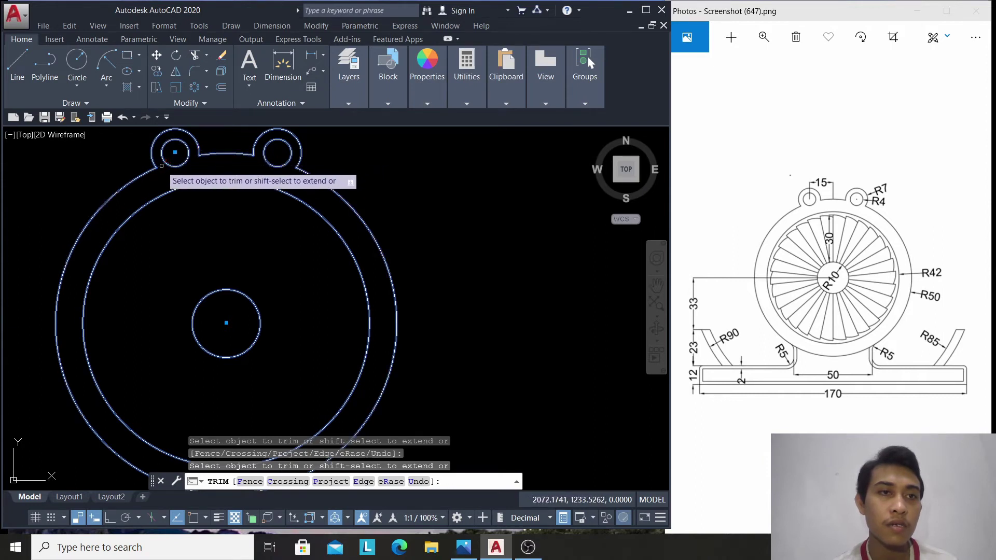
pyautogui.rightClick(502, 219)
pyautogui.click(503, 217)
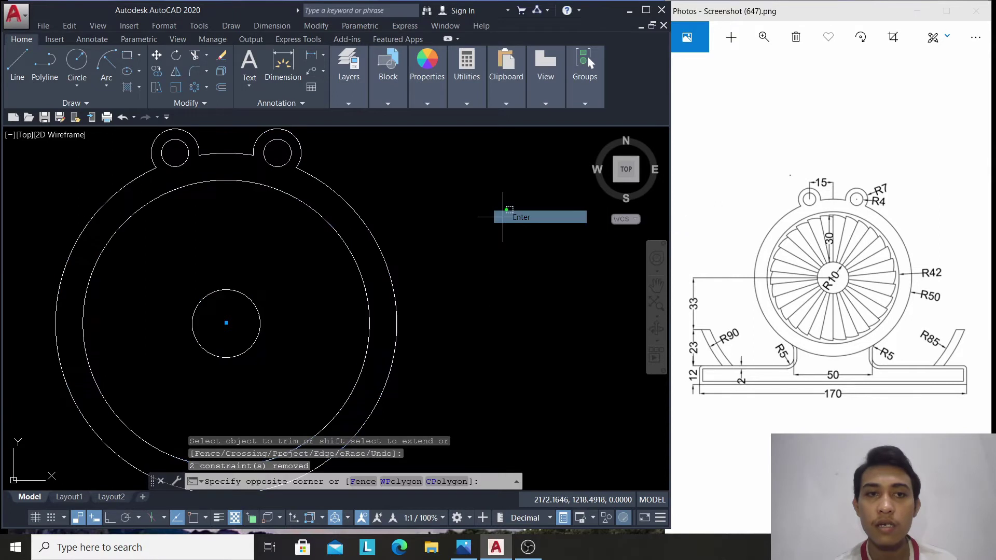
pyautogui.scroll(-2, 403, 220)
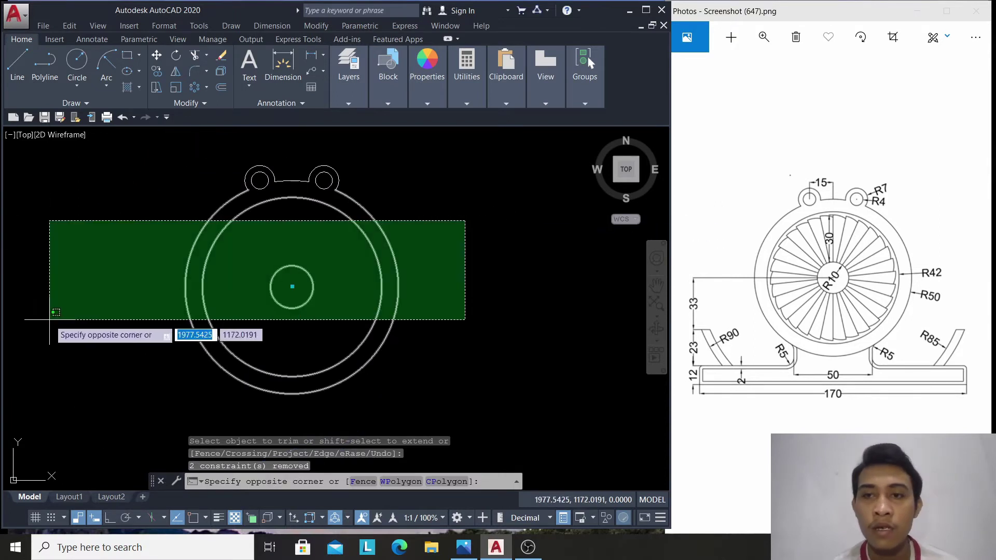
pyautogui.press('Escape')
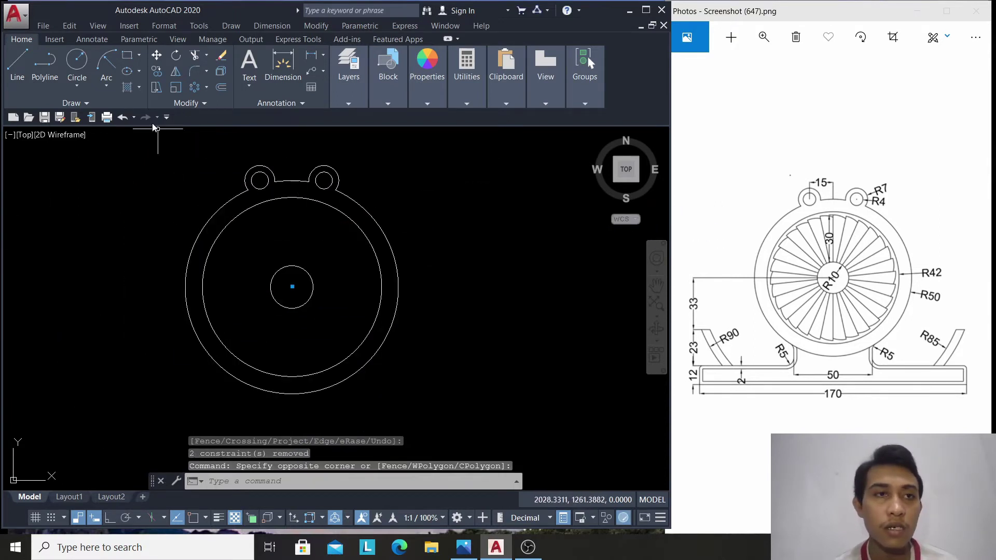
# Draw a 30-unit vertical line upward from the small circle's top quadrant
pyautogui.click(17, 65)
pyautogui.write('cen')
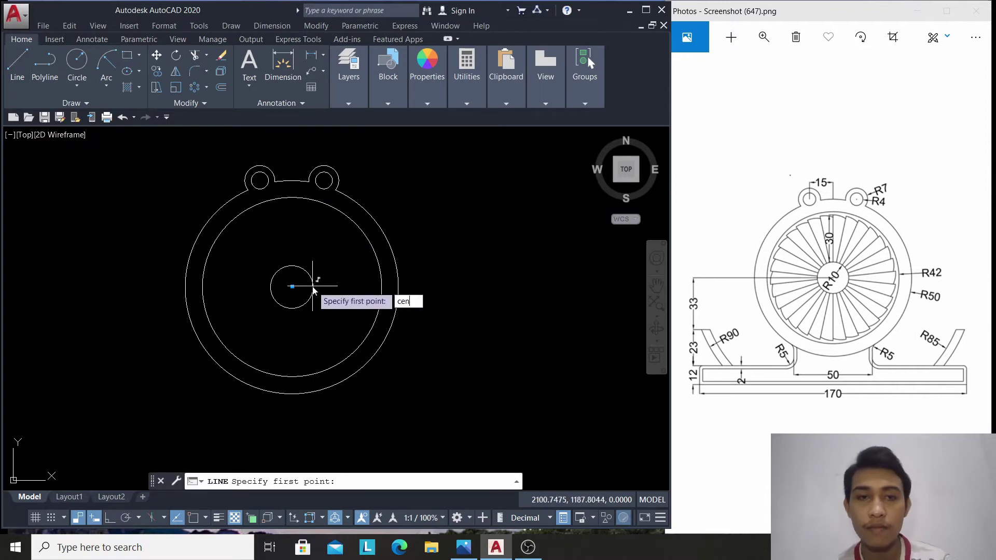
pyautogui.press('Return')
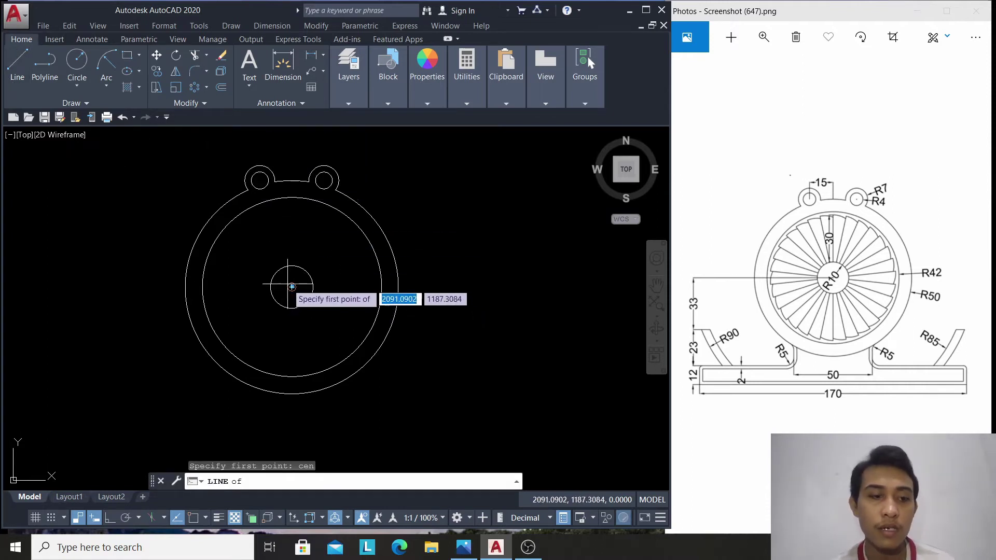
pyautogui.press('Escape')
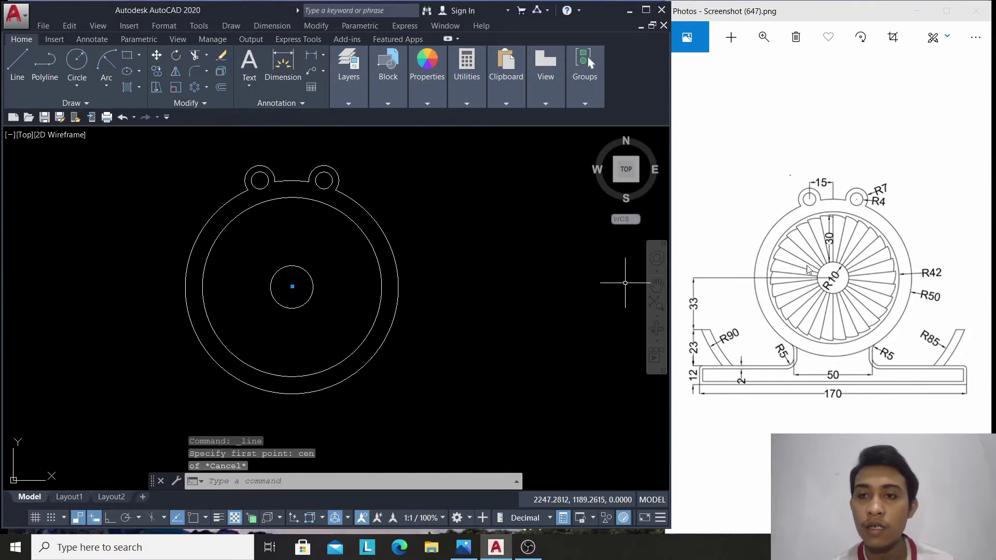
pyautogui.click(17, 65)
pyautogui.write('qua')
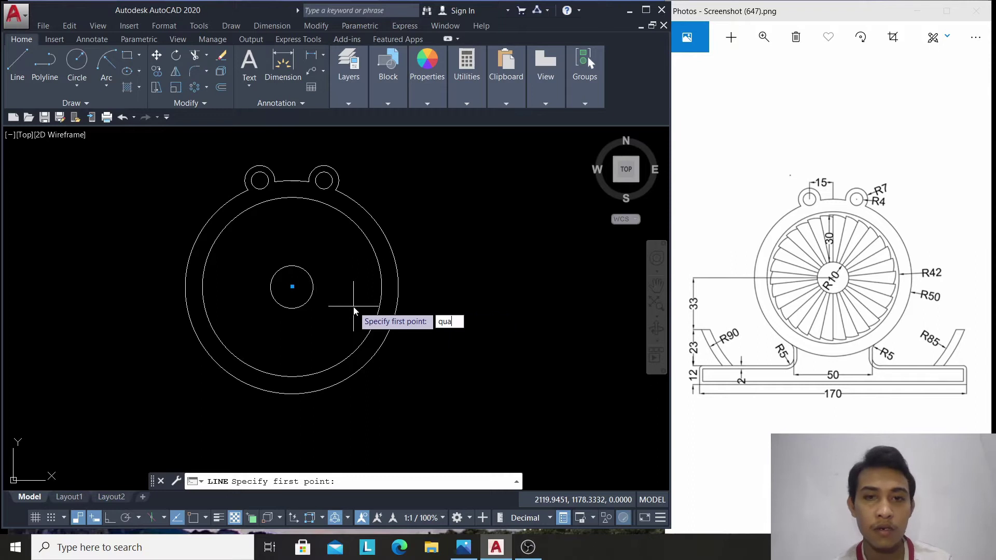
pyautogui.press('Return')
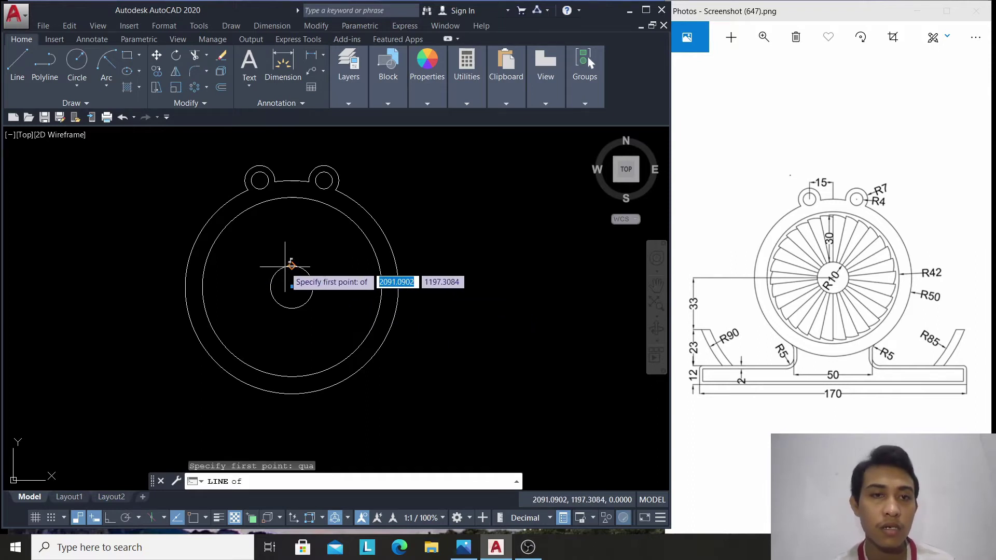
pyautogui.click(287, 268)
pyautogui.write('30')
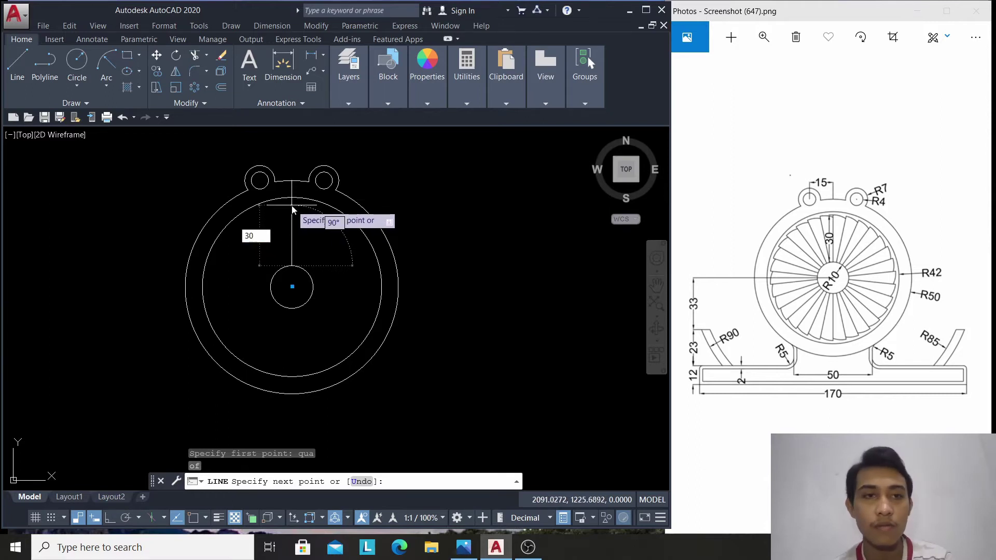
pyautogui.press('Return')
pyautogui.rightClick(468, 213)
pyautogui.click(473, 221)
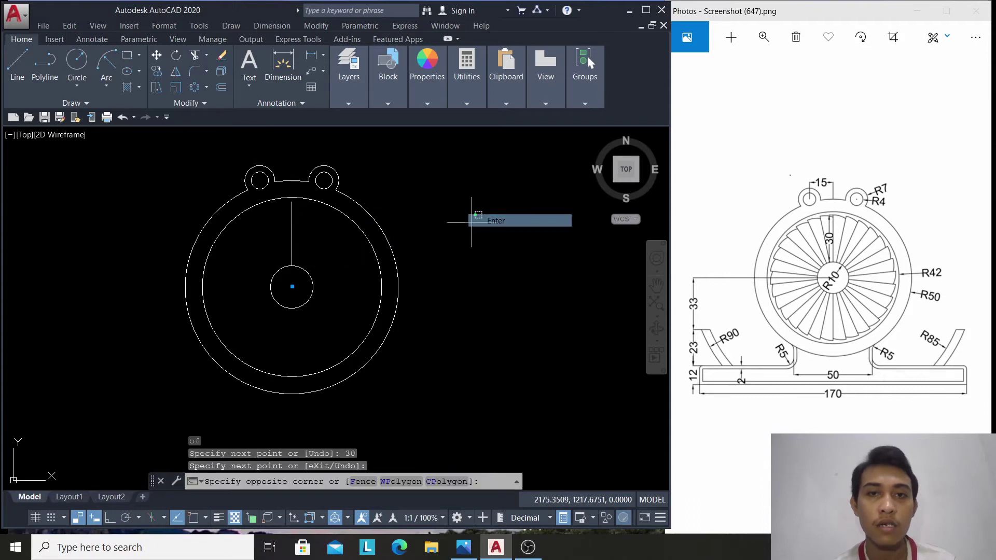
pyautogui.click(519, 218)
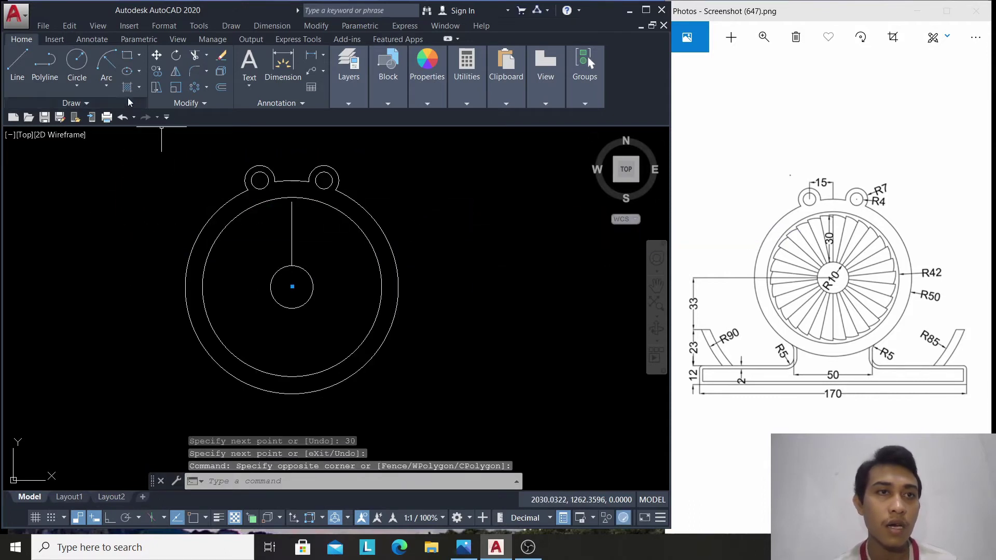
pyautogui.click(107, 87)
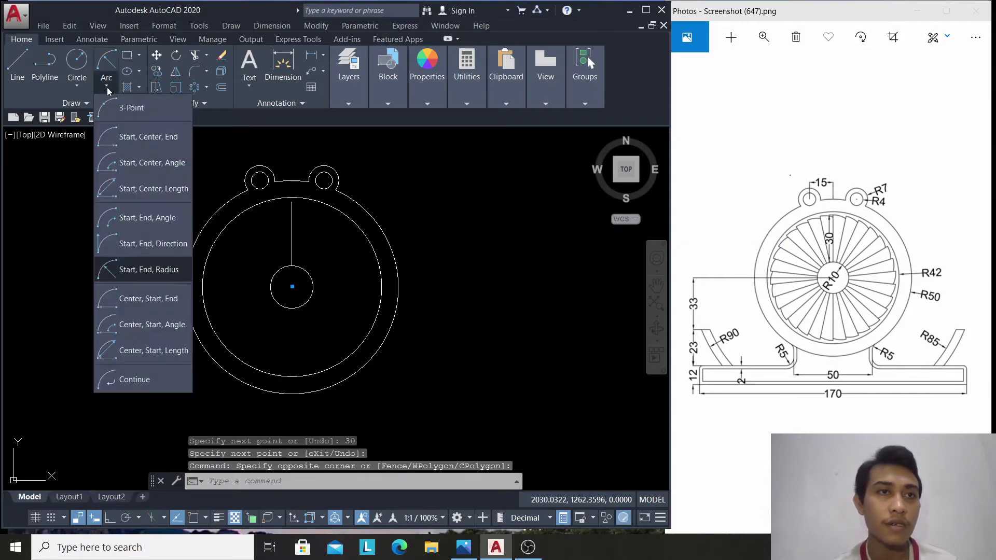
# Draw a radius-15 Start-End-Radius arc between the vertical line's two endpoints
pyautogui.click(151, 273)
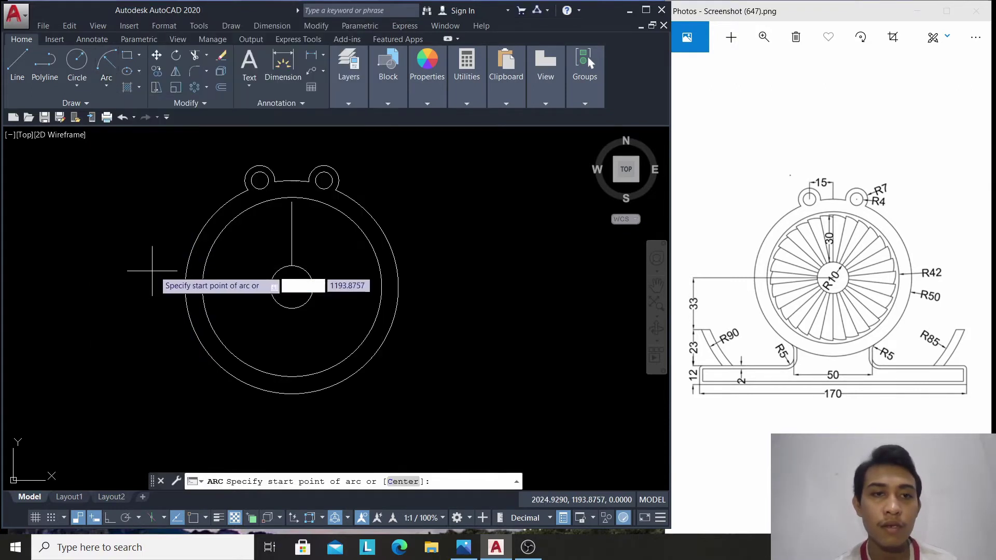
pyautogui.write('end')
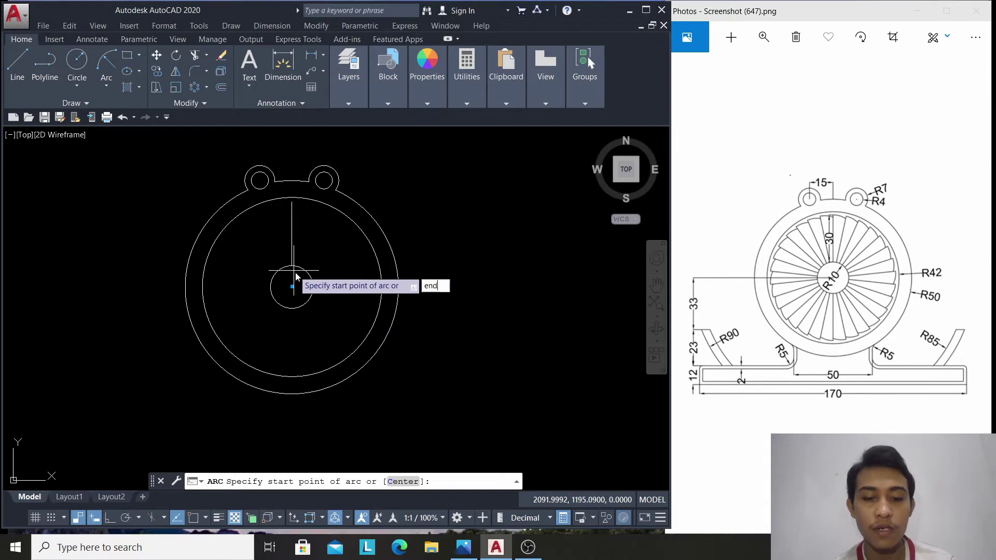
pyautogui.press('Return')
pyautogui.click(293, 269)
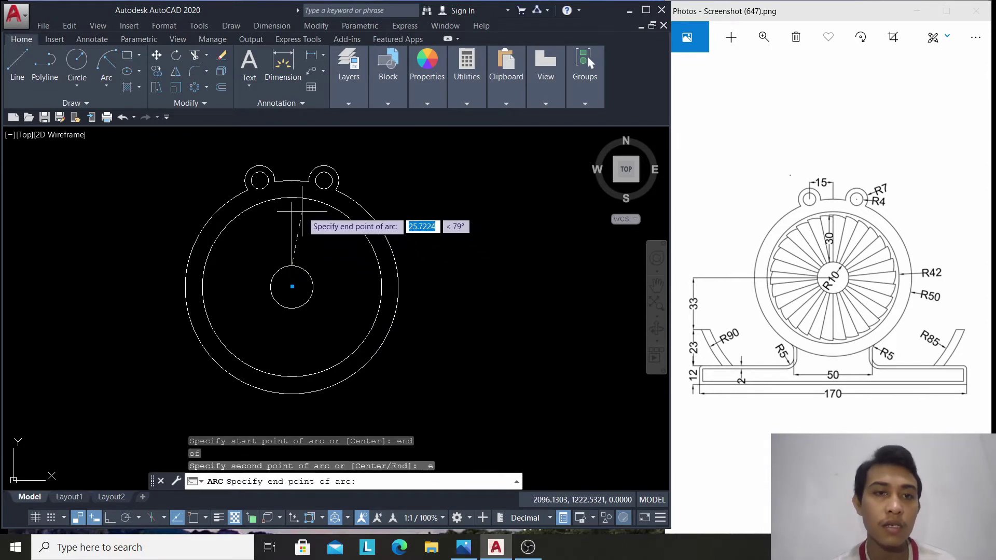
pyautogui.press('Return')
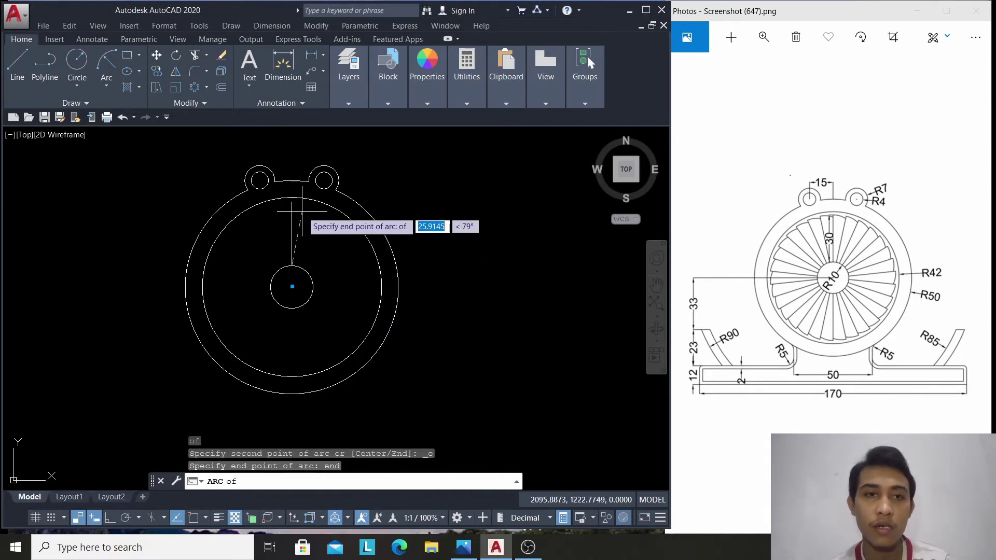
pyautogui.click(293, 203)
pyautogui.write('15')
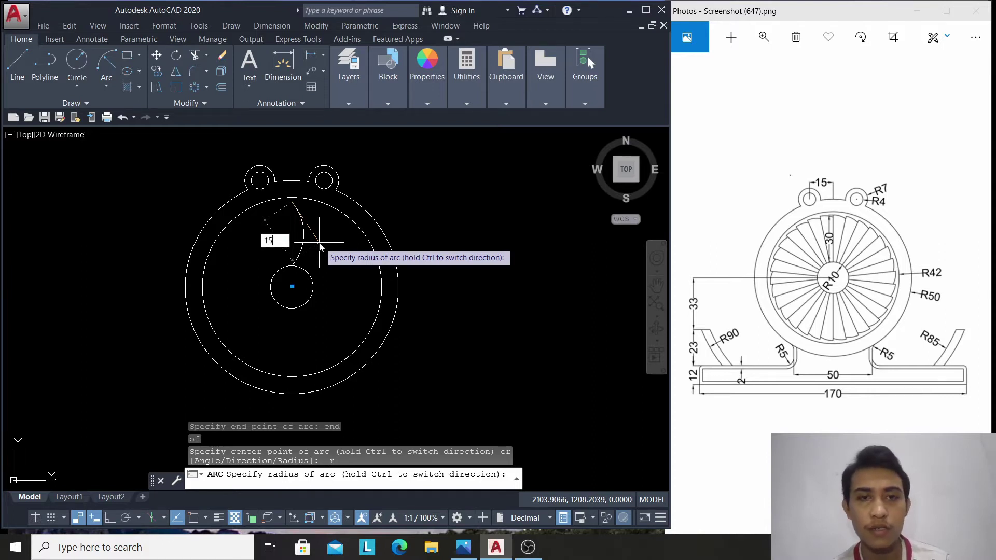
pyautogui.press('Return')
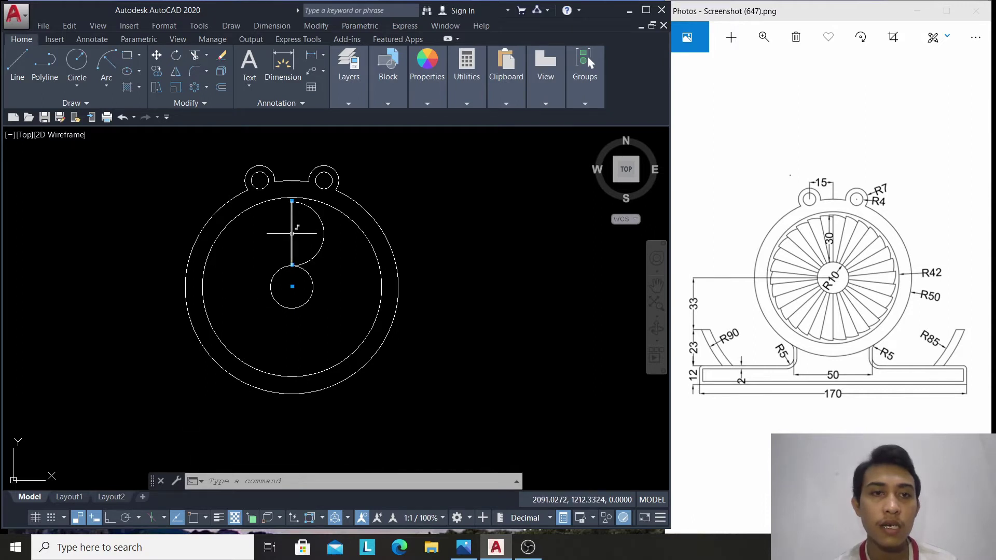
pyautogui.click(292, 232)
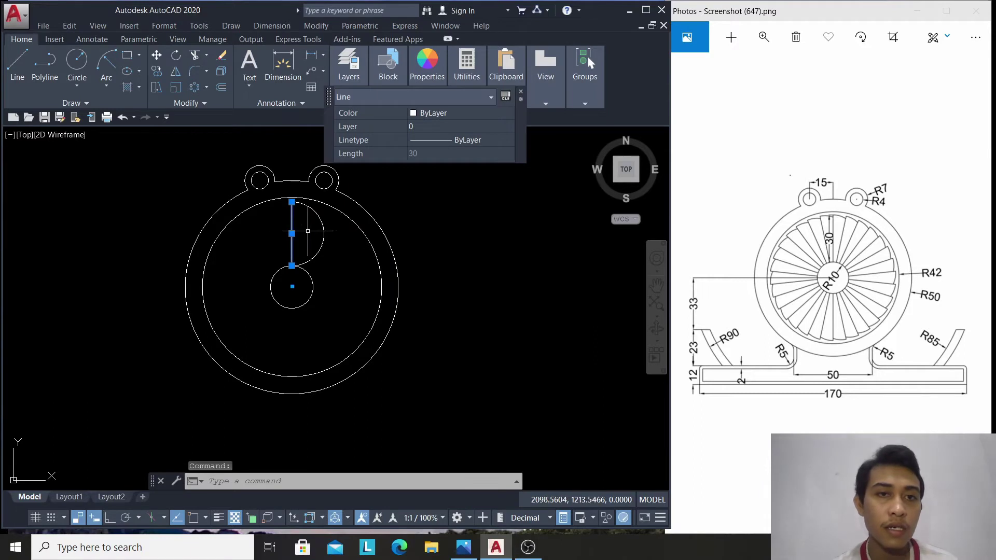
# Polar-array the blade line and arc 30 times around the hub centre
pyautogui.click(317, 215)
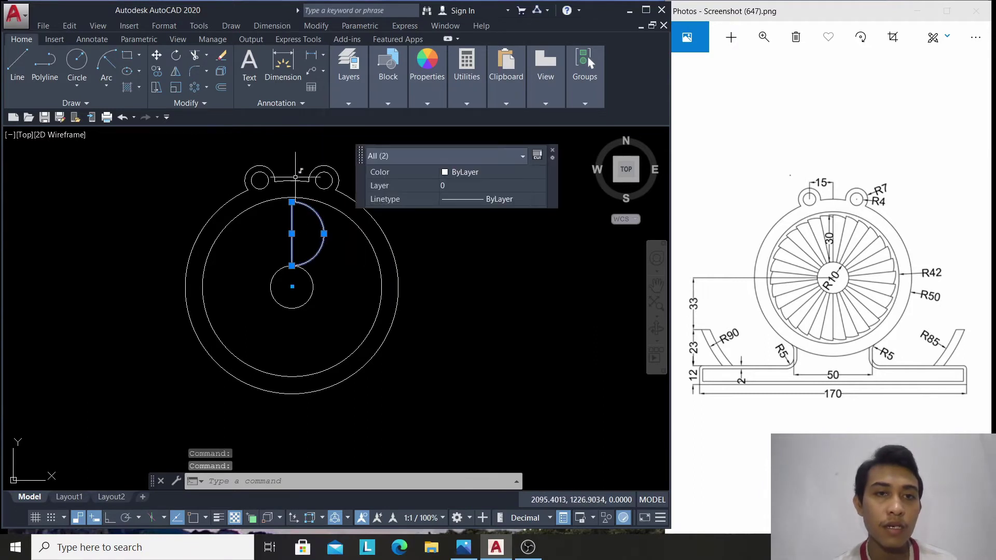
pyautogui.click(209, 87)
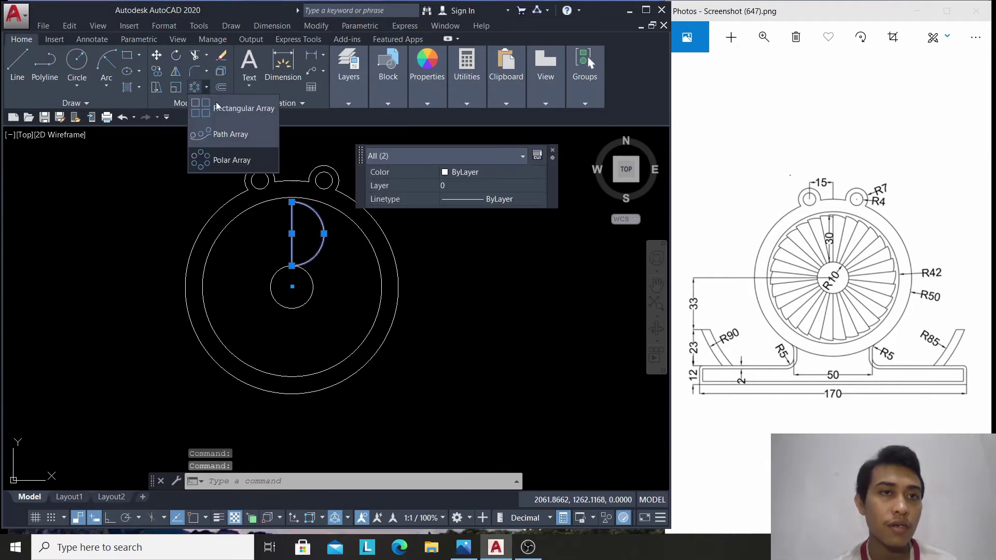
pyautogui.click(241, 163)
pyautogui.write('cen')
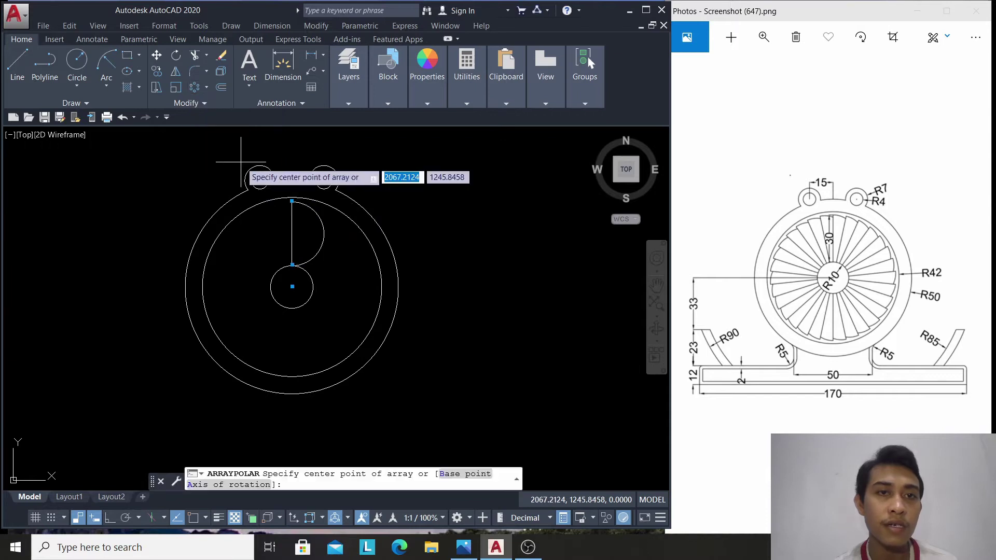
pyautogui.press('Return')
pyautogui.click(307, 285)
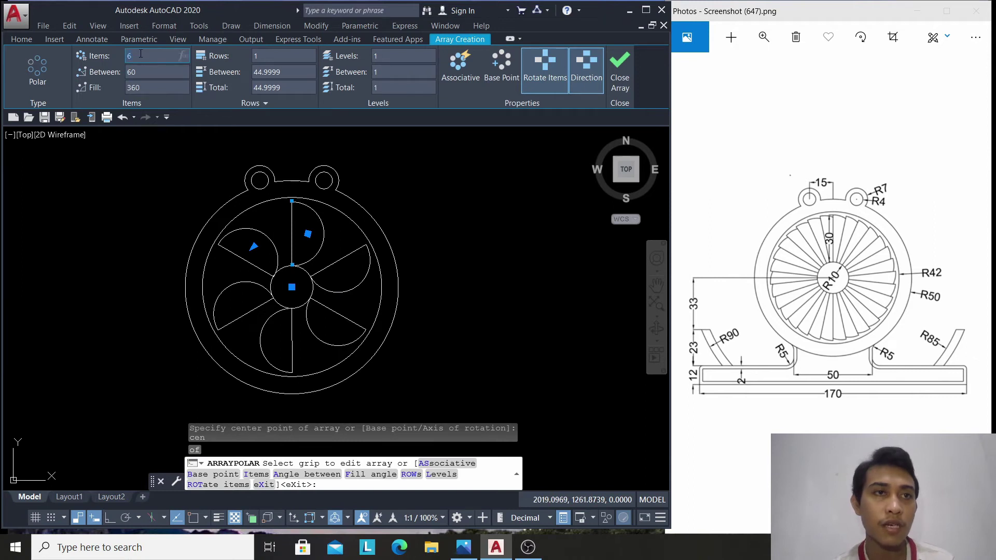
pyautogui.write('30')
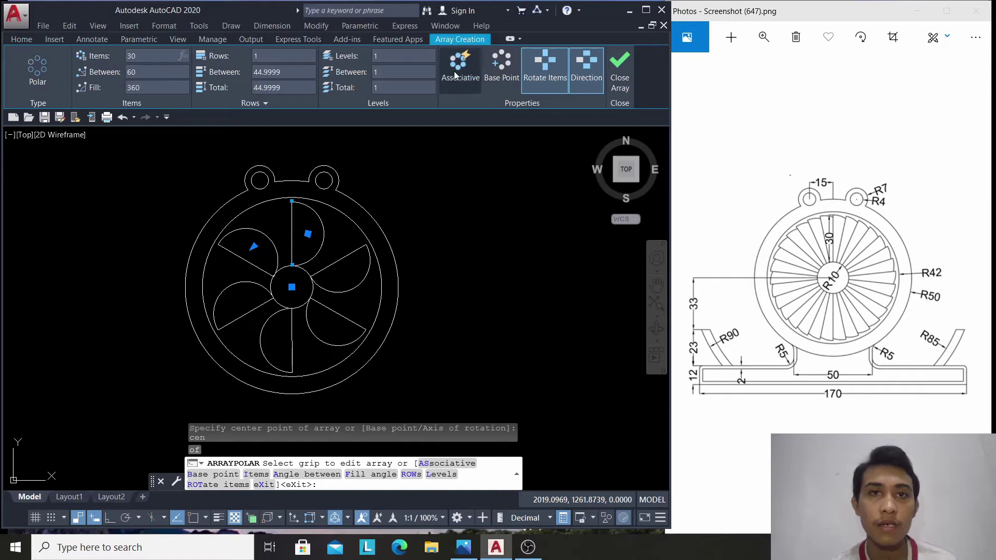
pyautogui.press('Return')
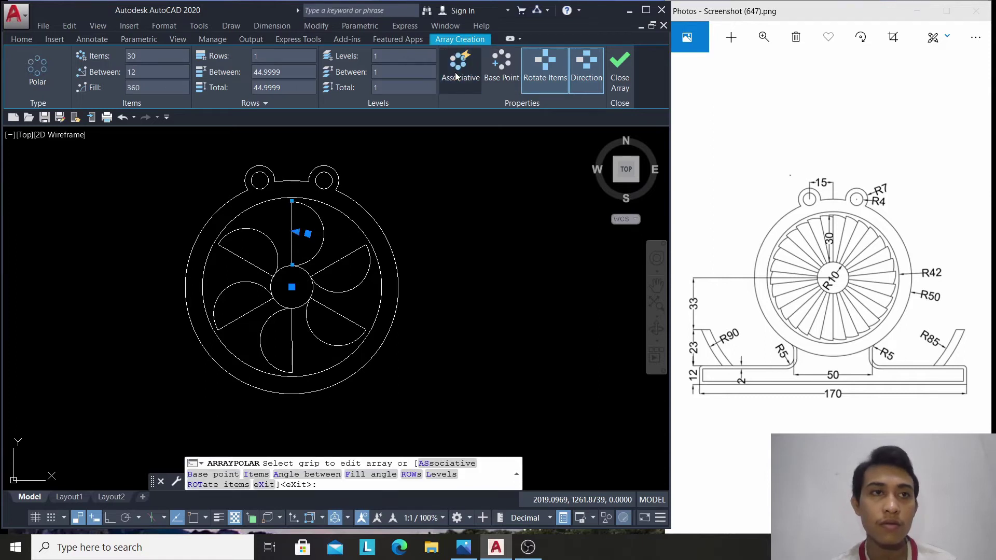
pyautogui.click(456, 73)
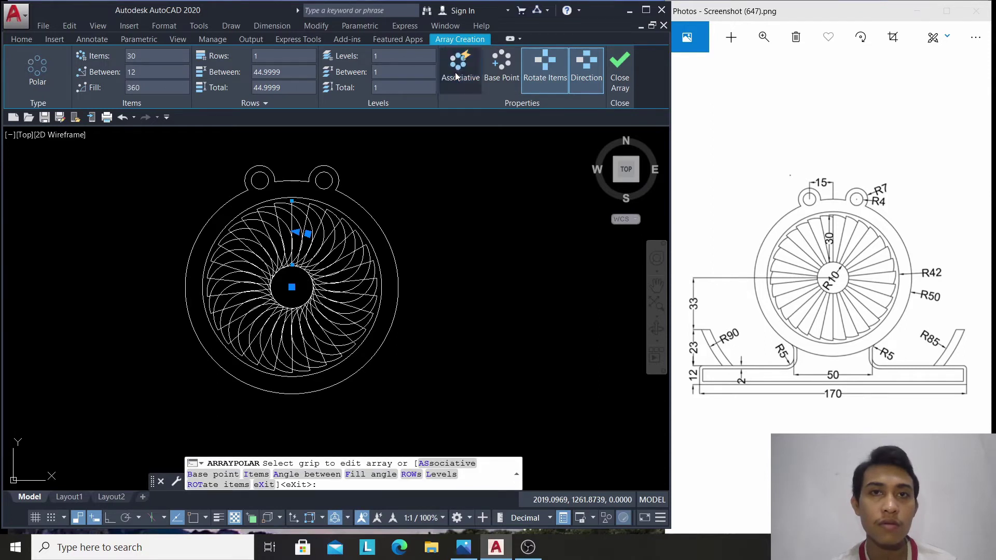
pyautogui.click(625, 75)
pyautogui.write('x')
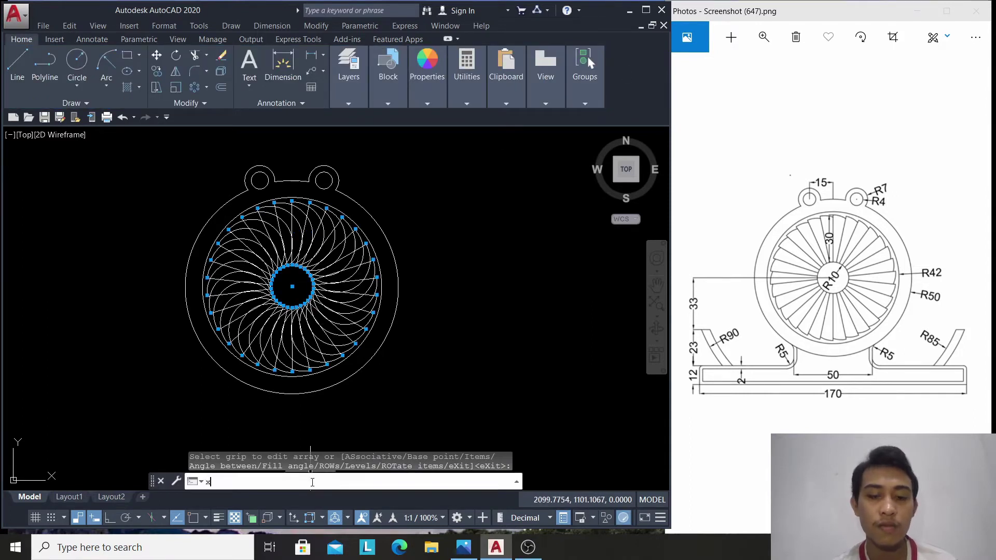
pyautogui.write('p')
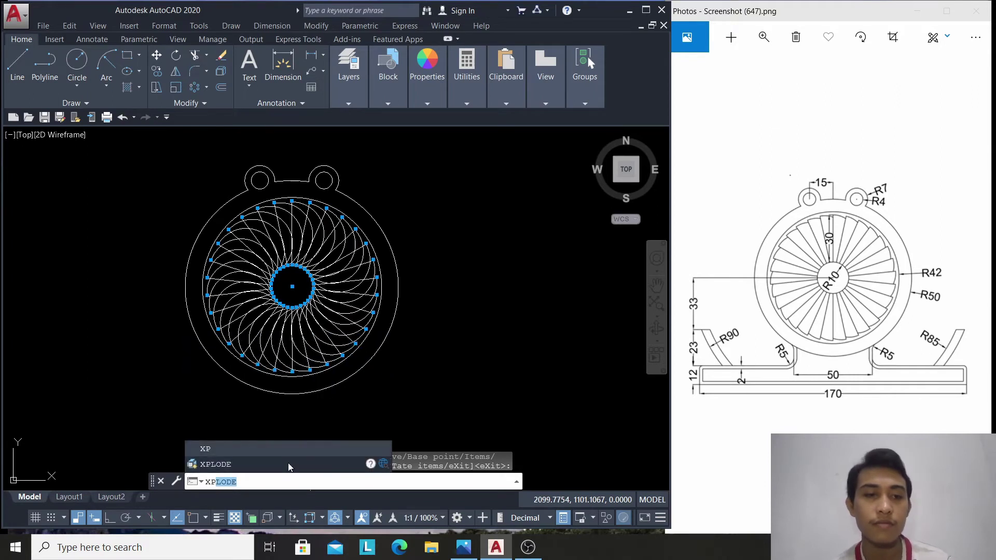
pyautogui.click(288, 462)
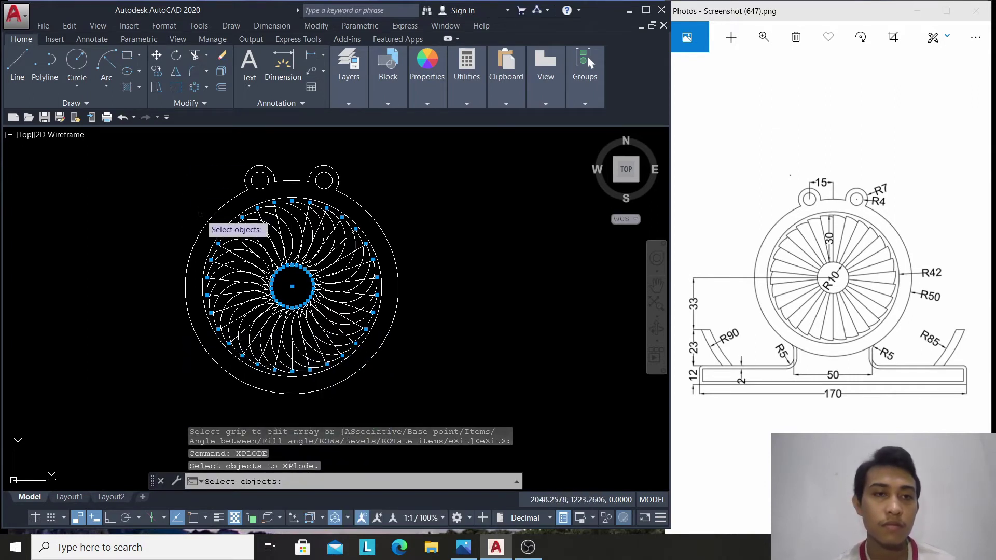
pyautogui.click(252, 250)
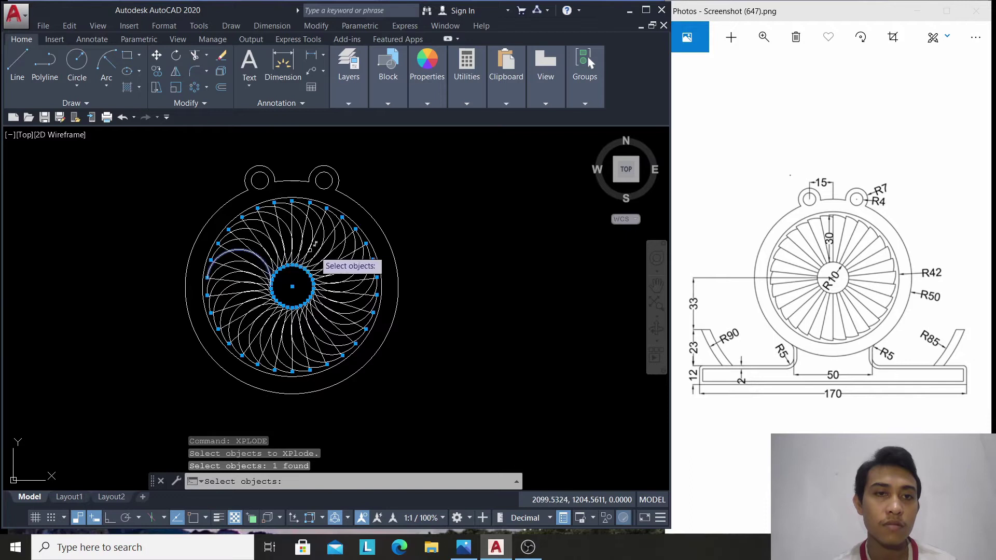
pyautogui.click(254, 243)
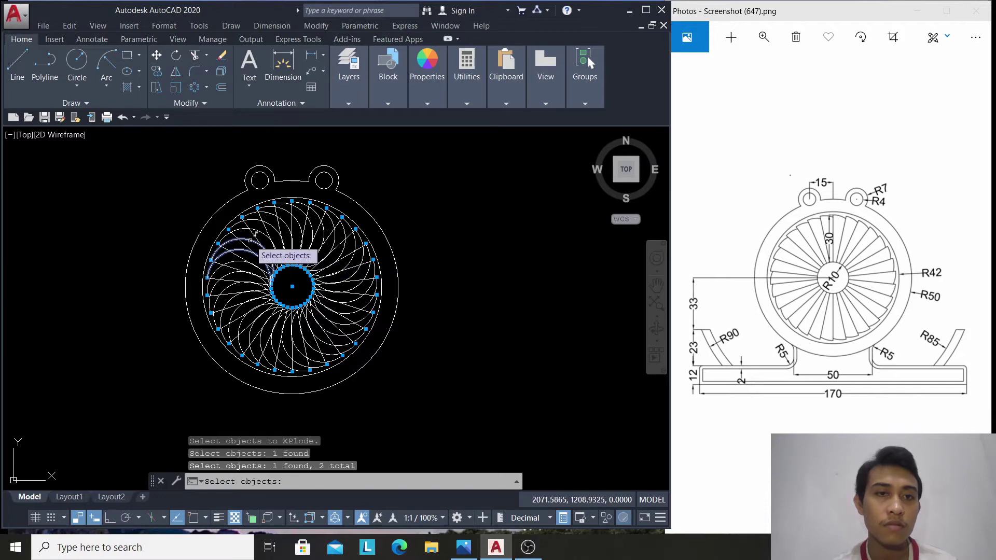
pyautogui.click(205, 226)
pyautogui.click(215, 226)
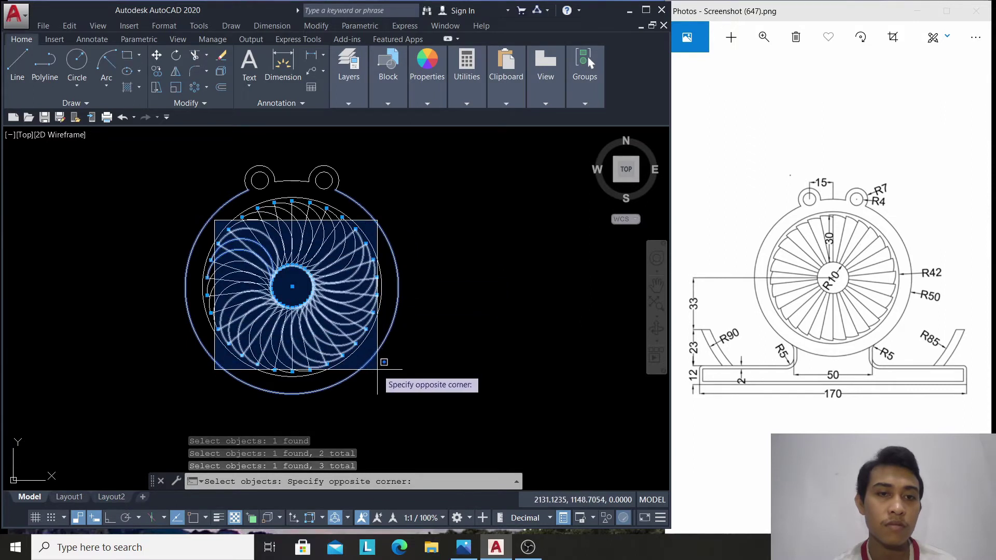
pyautogui.click(366, 335)
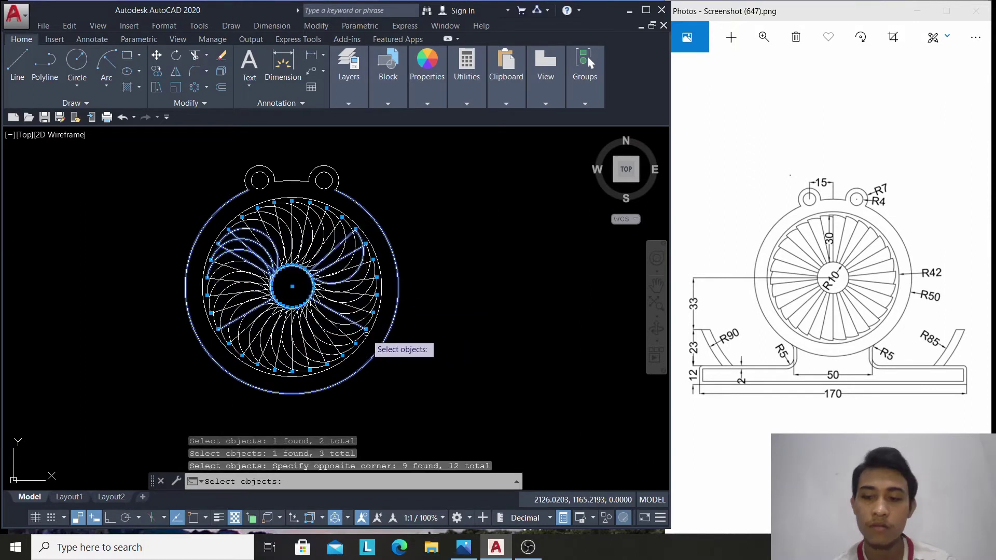
pyautogui.press('Return')
pyautogui.scroll(6, 301, 263)
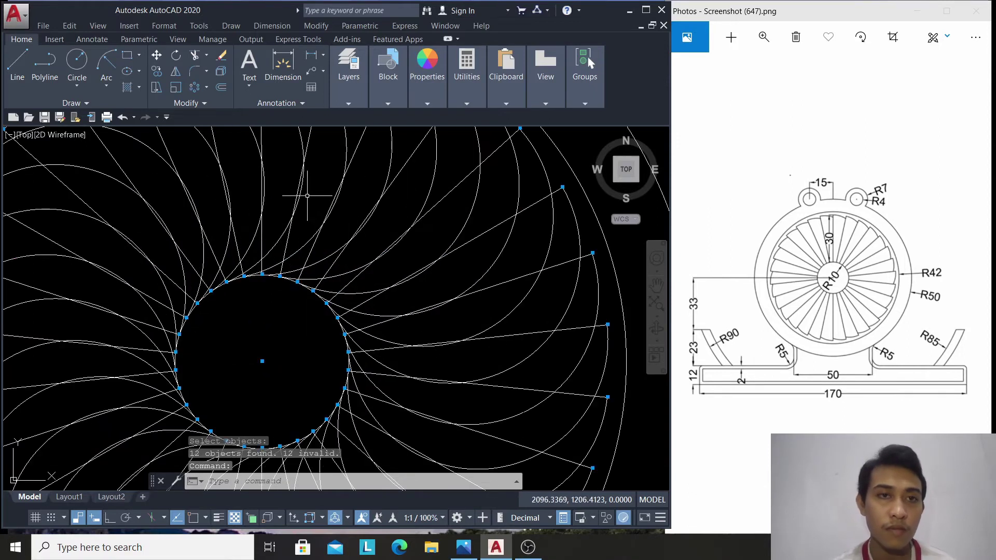
pyautogui.click(432, 186)
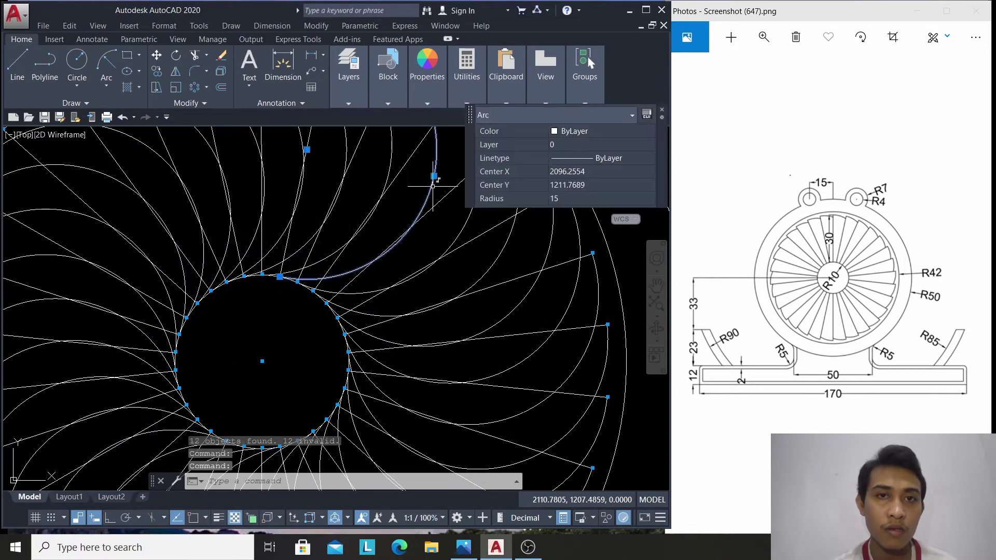
pyautogui.click(456, 242)
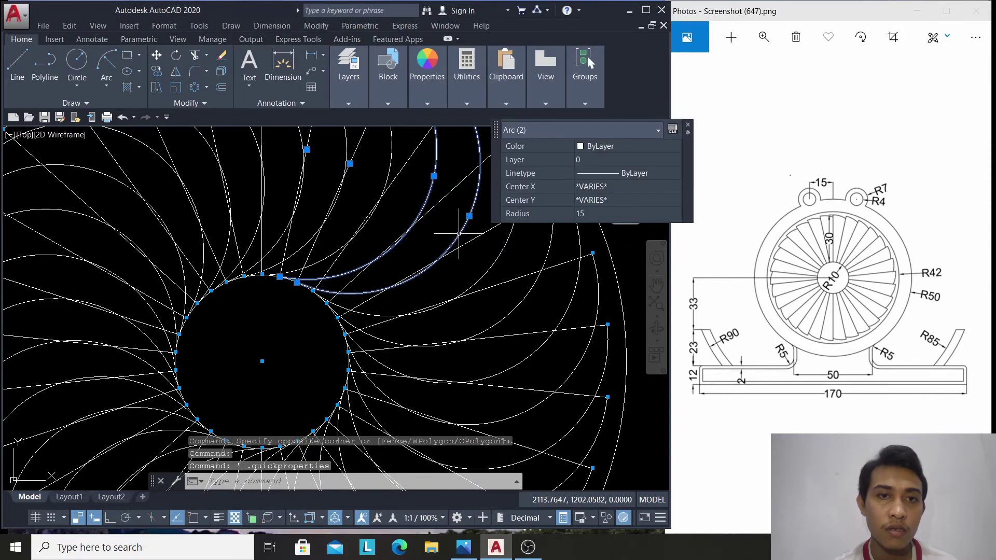
pyautogui.press('Escape')
pyautogui.scroll(-4, 444, 228)
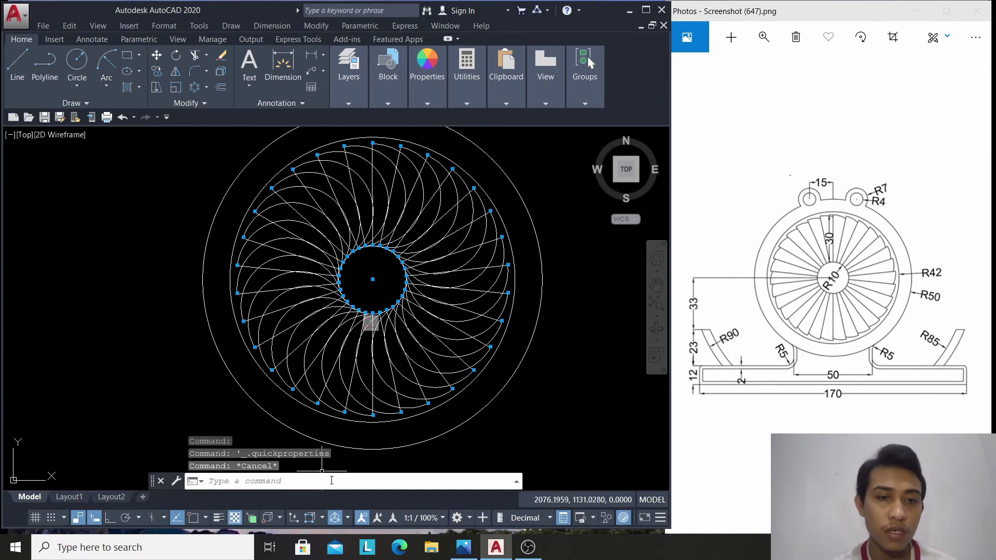
pyautogui.write('xp')
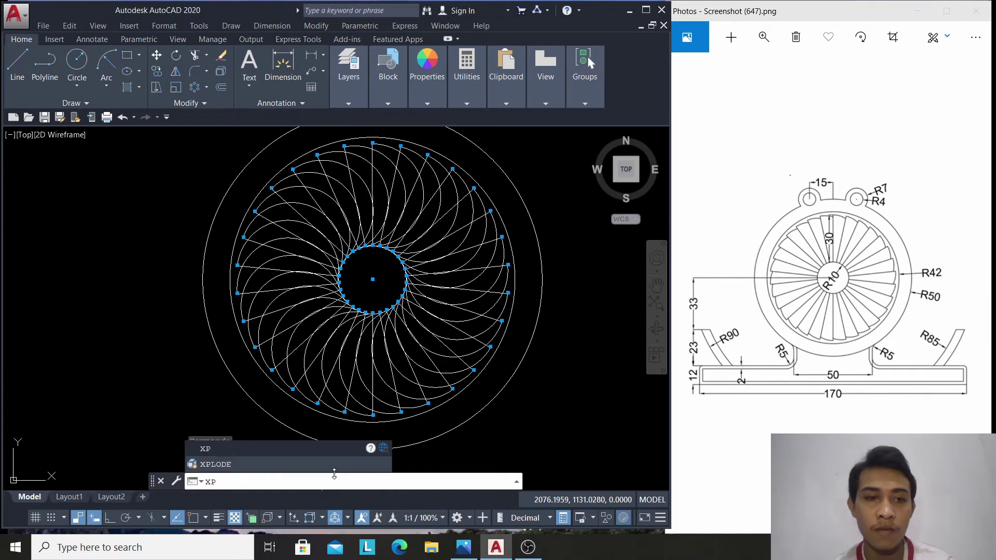
pyautogui.press('Return')
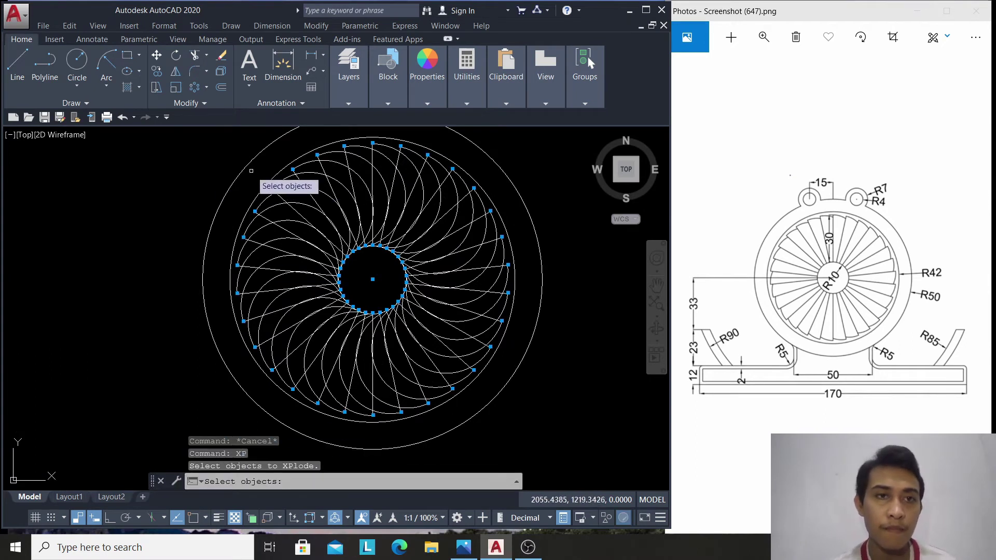
pyautogui.click(251, 171)
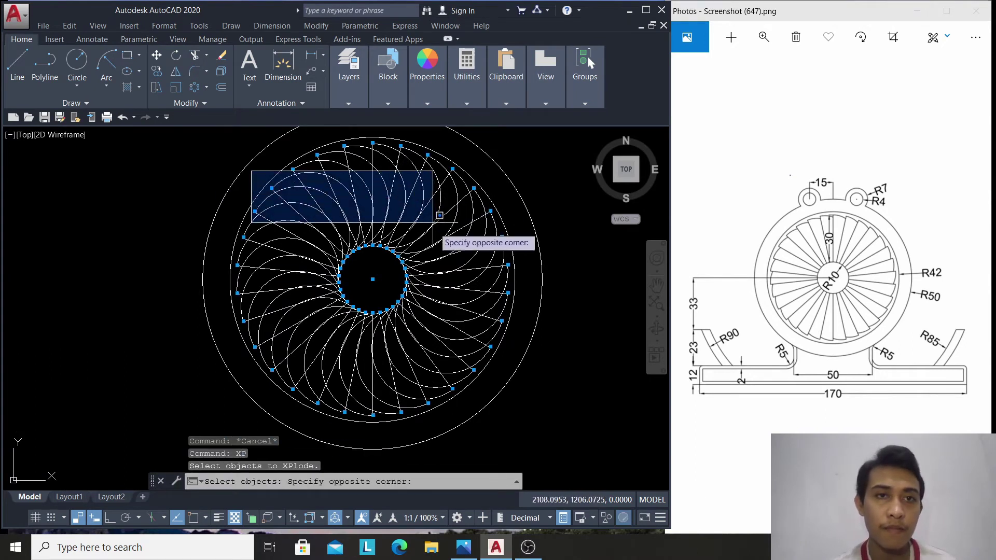
pyautogui.click(481, 376)
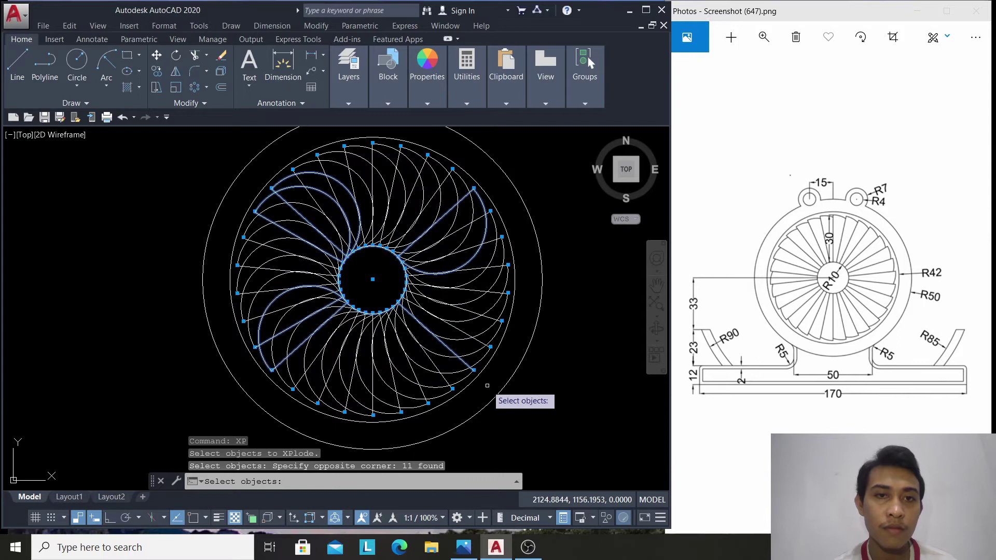
pyautogui.click(429, 364)
pyautogui.click(439, 364)
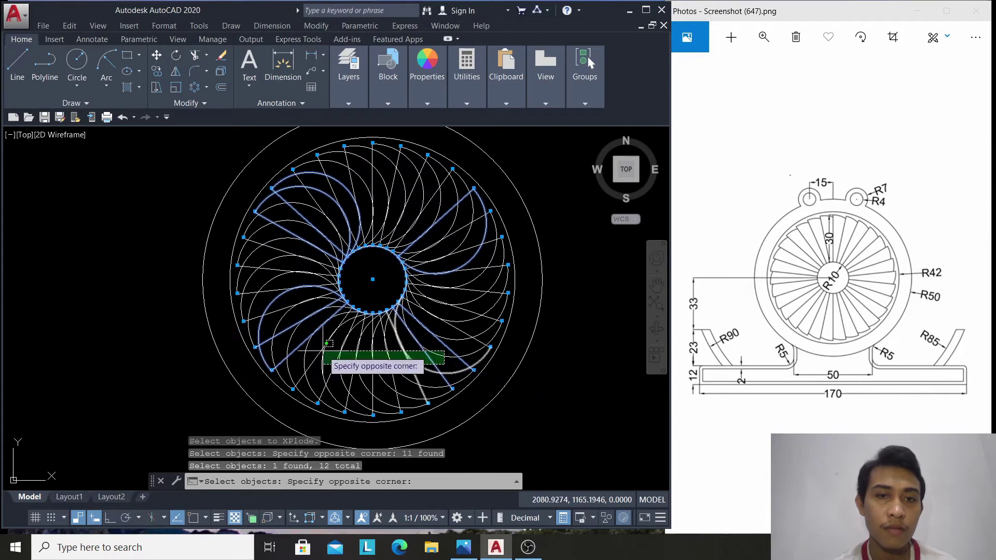
pyautogui.click(302, 217)
pyautogui.press('Return')
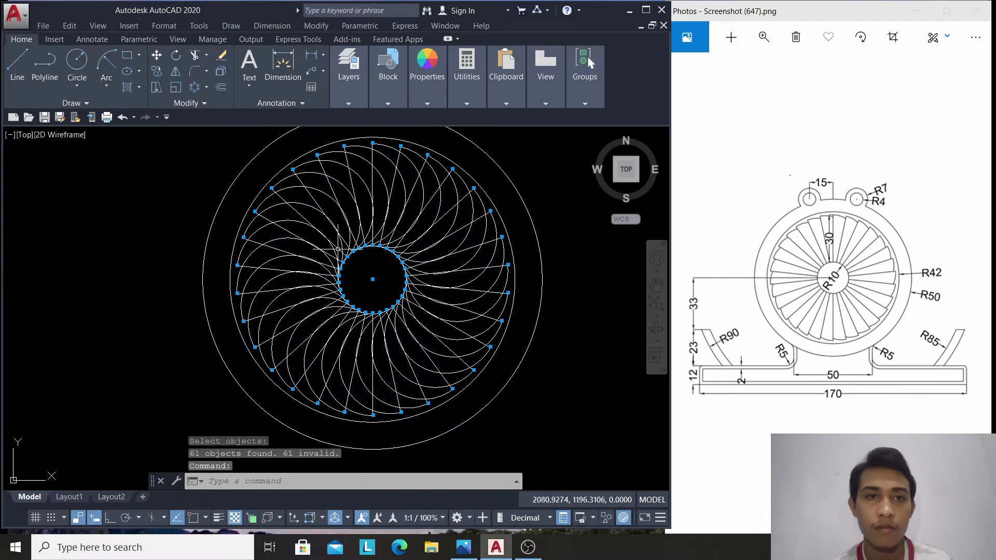
pyautogui.click(363, 180)
pyautogui.press('Escape')
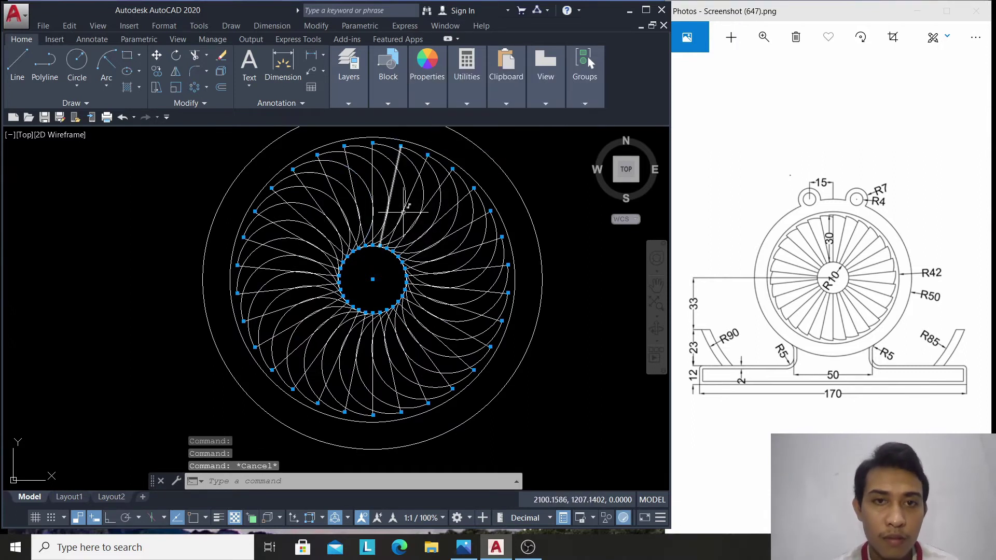
pyautogui.click(423, 191)
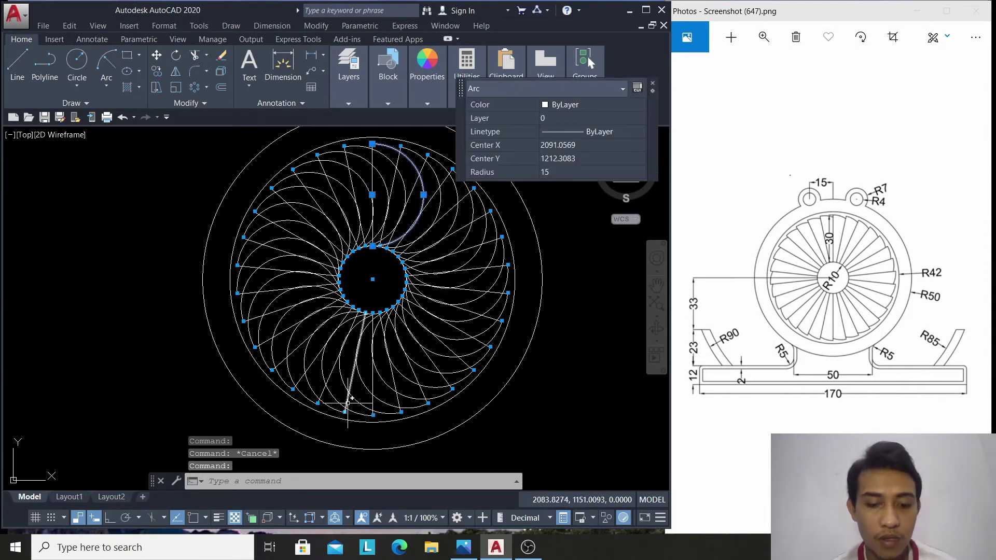
pyautogui.write('XP')
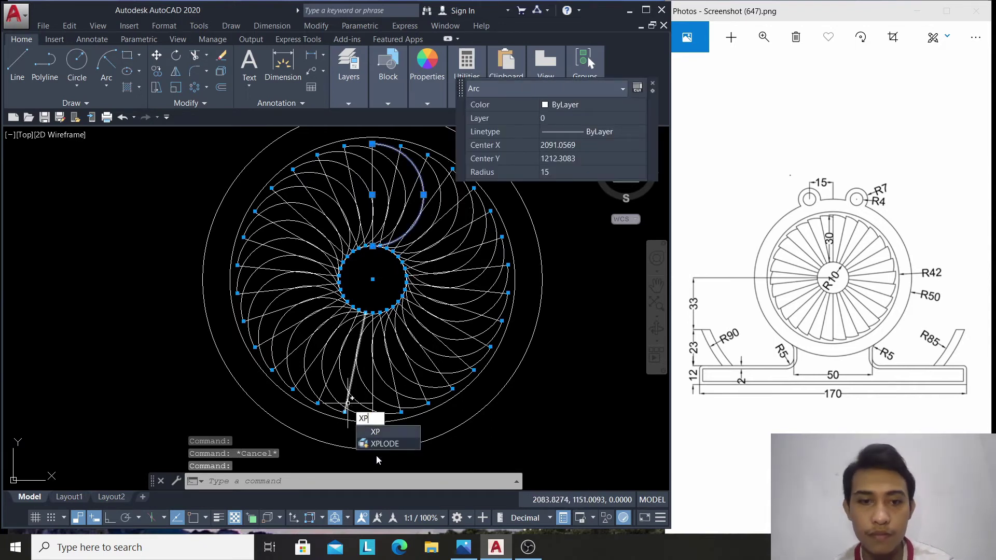
pyautogui.press('Return')
pyautogui.click(380, 445)
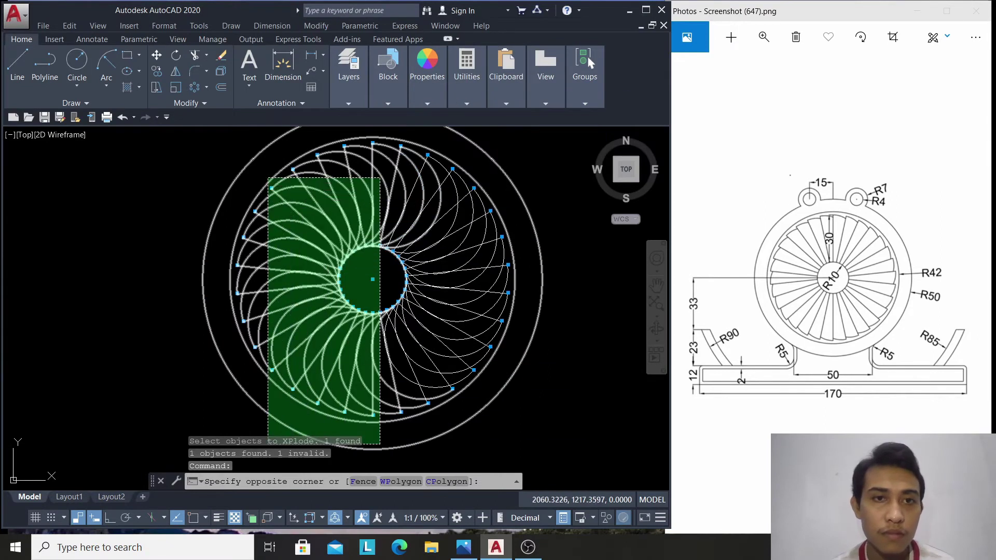
pyautogui.click(267, 178)
pyautogui.click(407, 300)
pyautogui.write('XP')
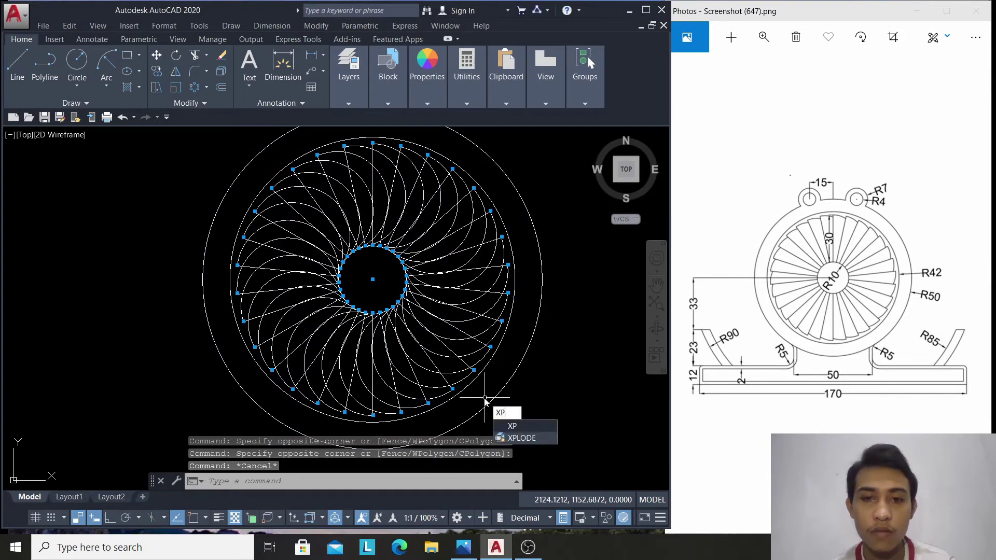
pyautogui.press('Return')
pyautogui.click(523, 442)
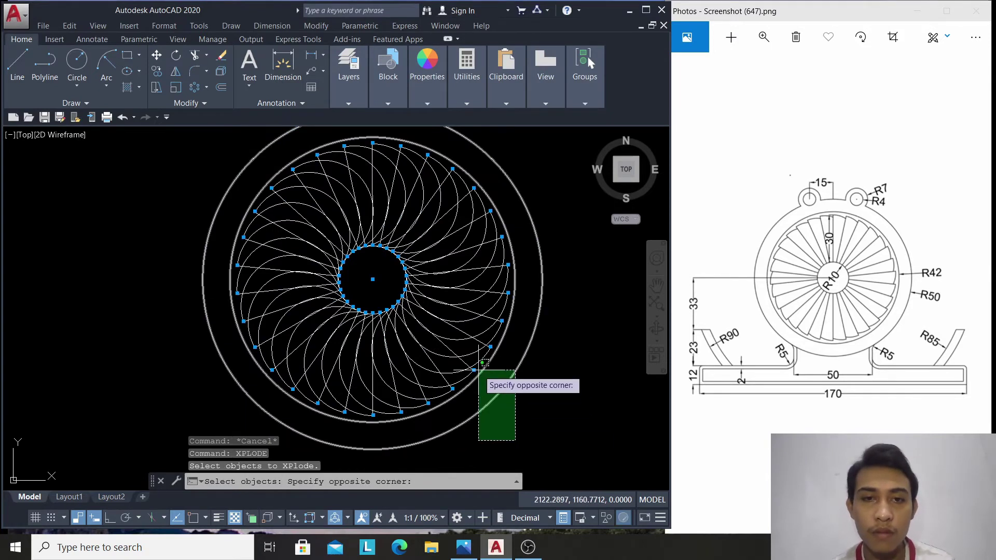
pyautogui.click(479, 370)
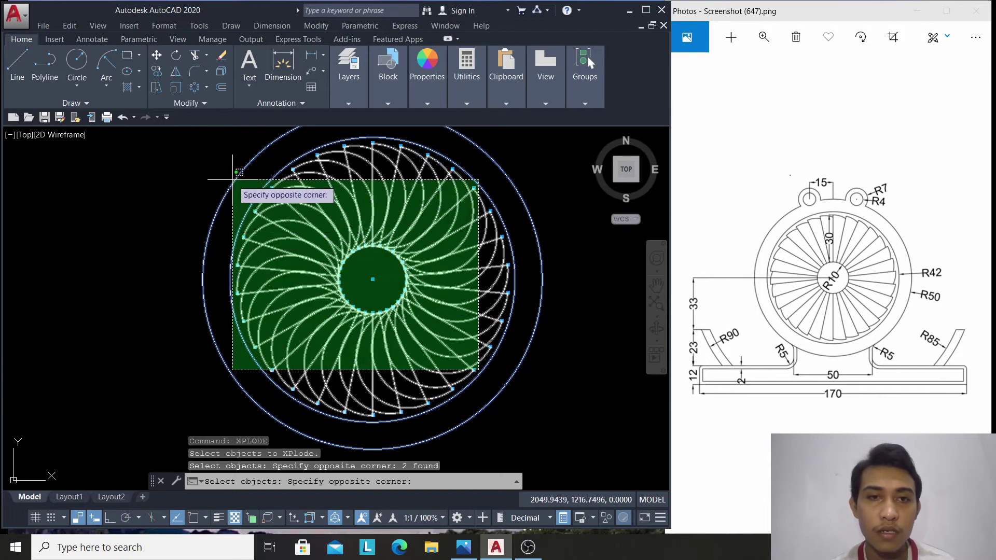
pyautogui.click(274, 177)
pyautogui.press('Return')
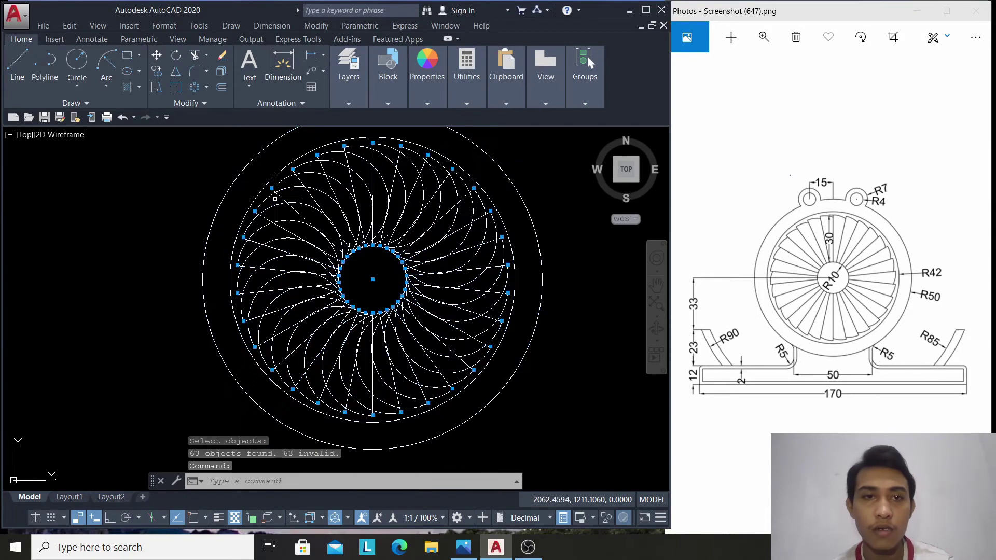
pyautogui.click(404, 179)
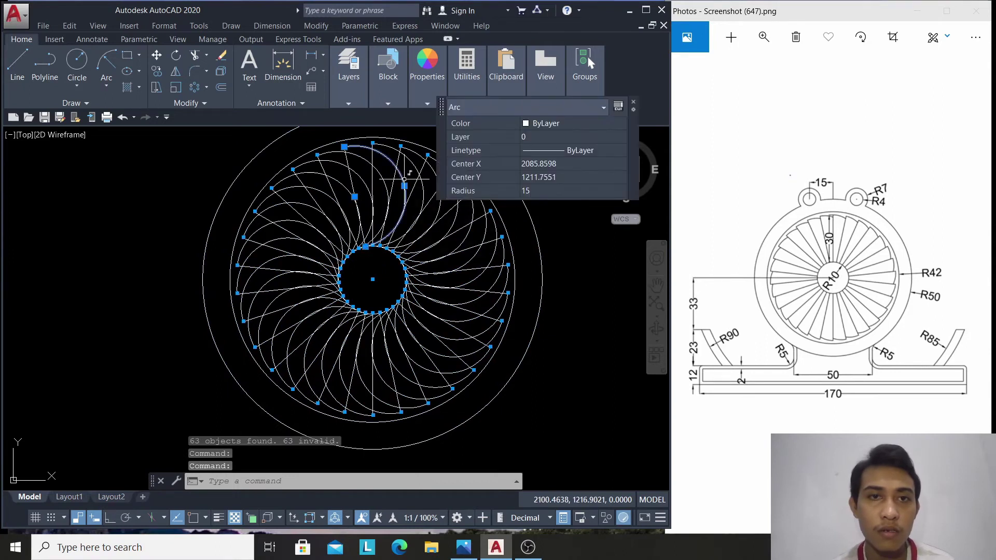
pyautogui.click(435, 215)
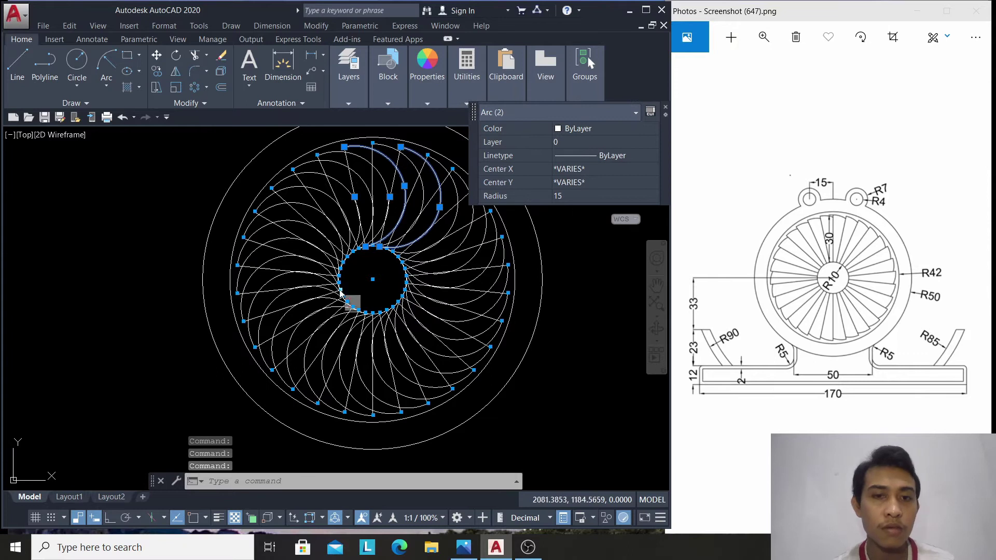
pyautogui.press('Escape')
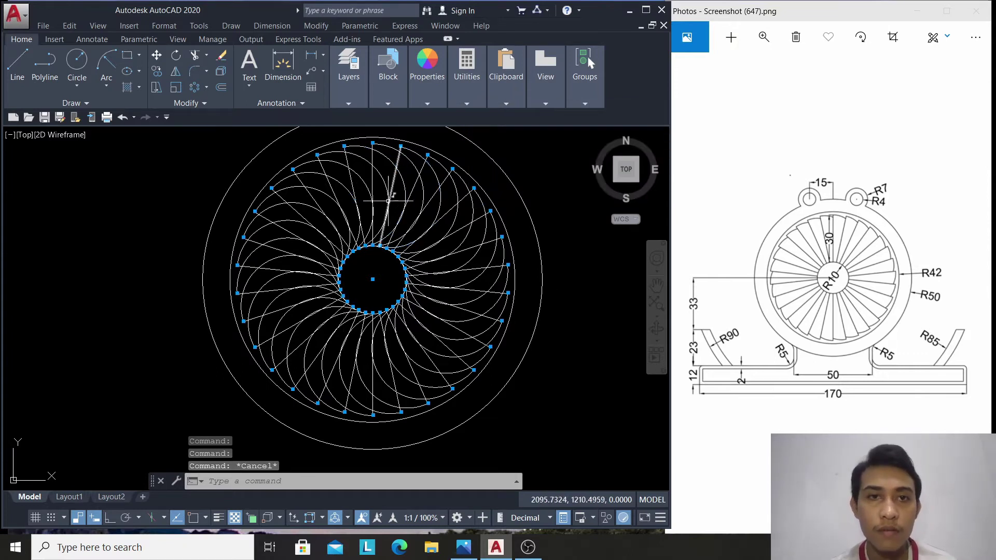
pyautogui.scroll(-2, 356, 158)
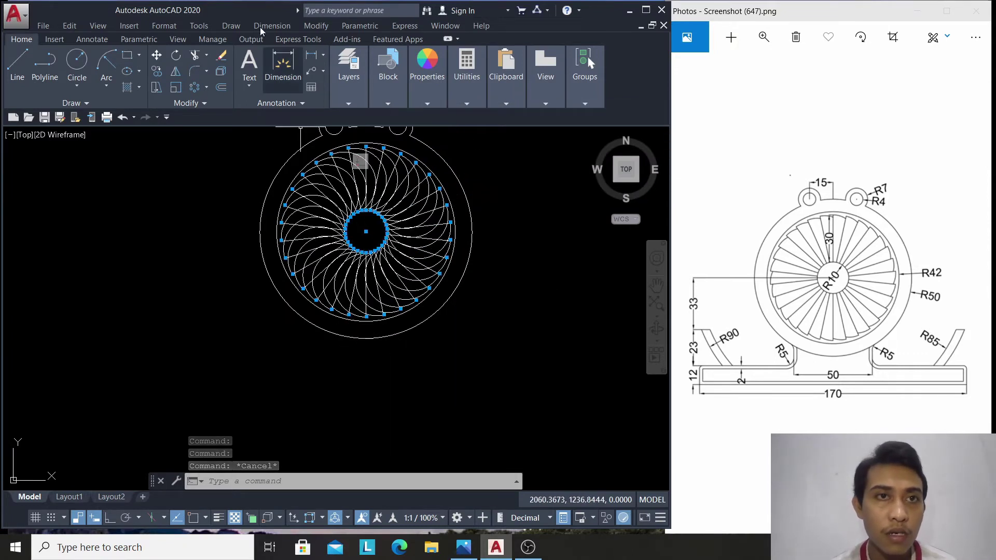
# Select the whole fan as trim cutting edges and pan it into view
pyautogui.click(195, 55)
pyautogui.click(199, 133)
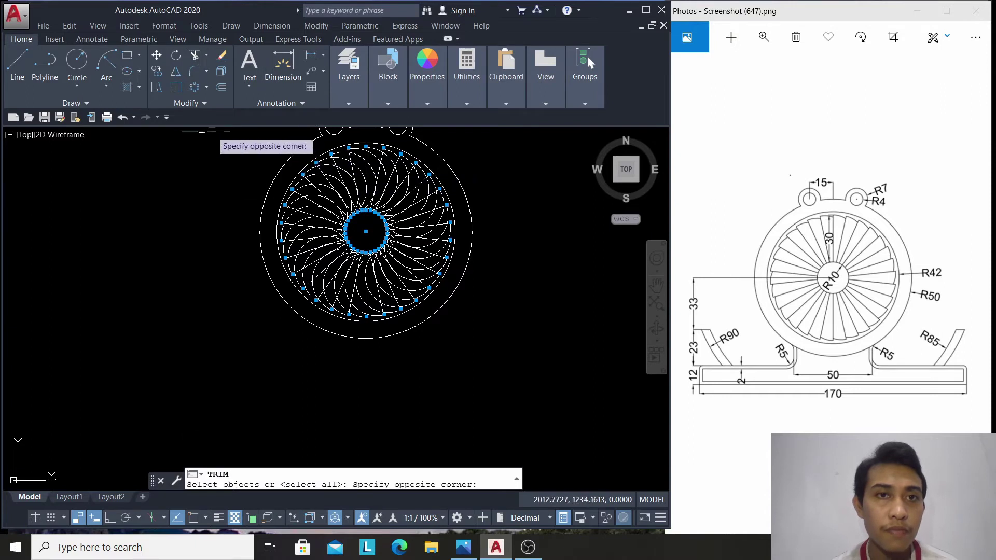
pyautogui.click(565, 387)
pyautogui.press('Return')
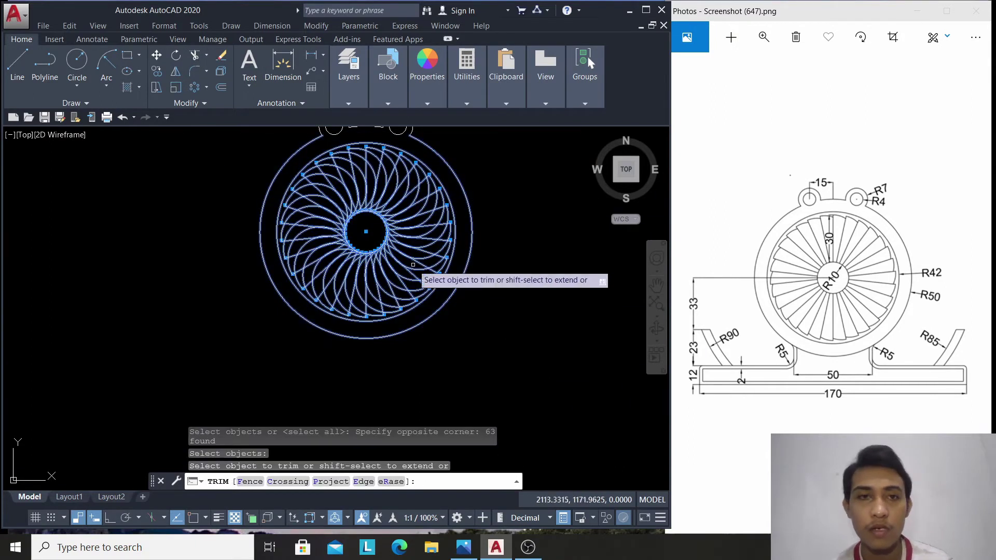
pyautogui.scroll(2, 384, 242)
pyautogui.scroll(1, 386, 249)
pyautogui.scroll(-1, 456, 207)
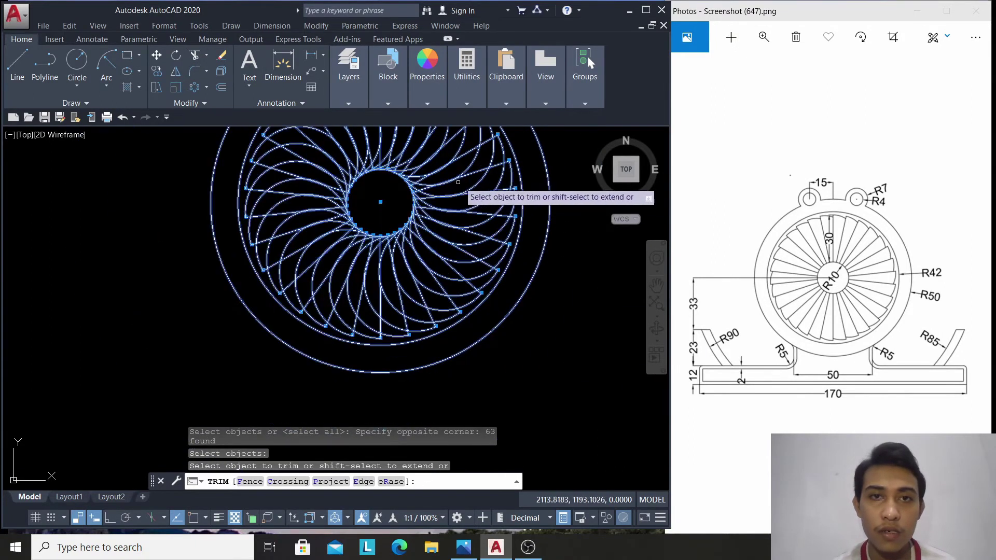
pyautogui.click(657, 284)
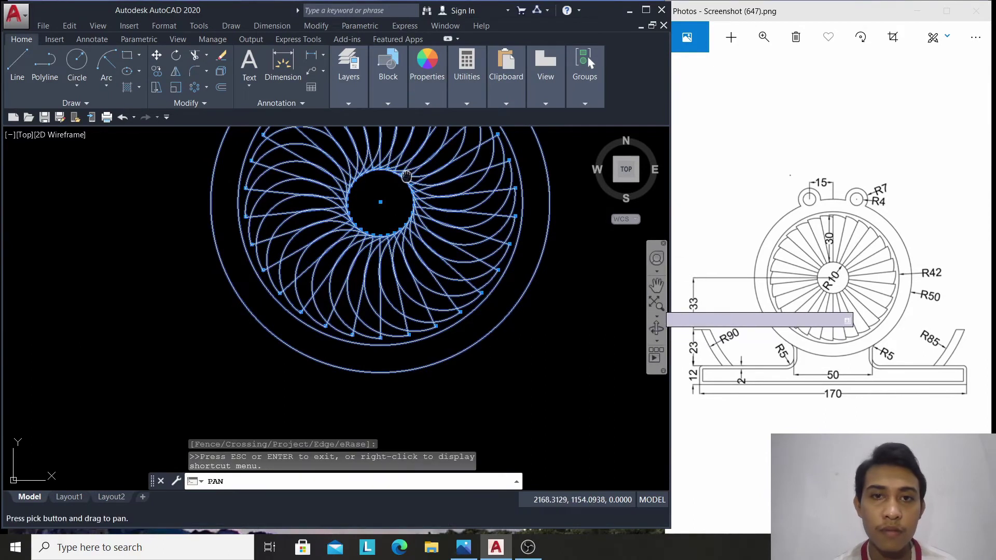
pyautogui.moveTo(586, 263); pyautogui.dragTo(514, 471)
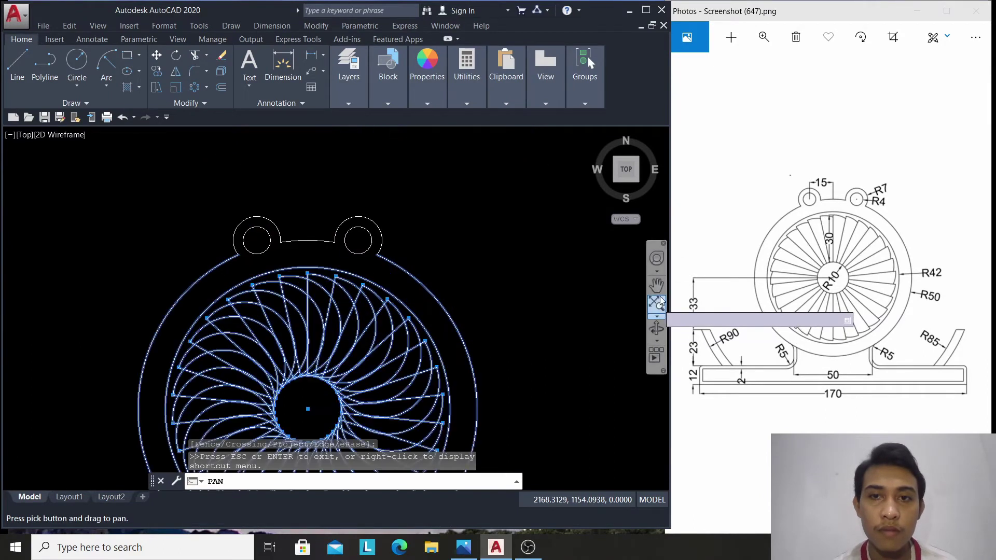
pyautogui.moveTo(461, 298); pyautogui.dragTo(520, 221)
pyautogui.rightClick(521, 222)
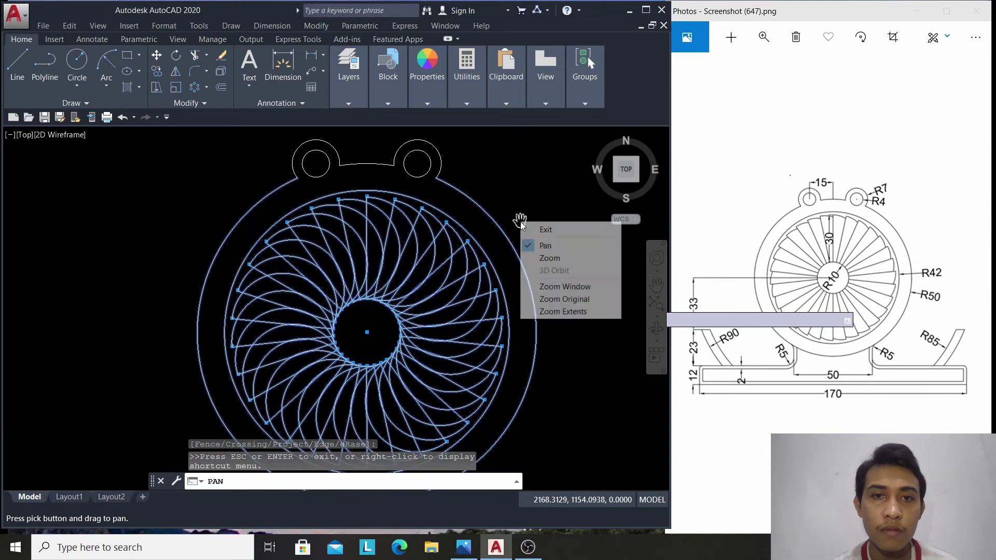
pyautogui.click(525, 230)
pyautogui.scroll(2, 358, 280)
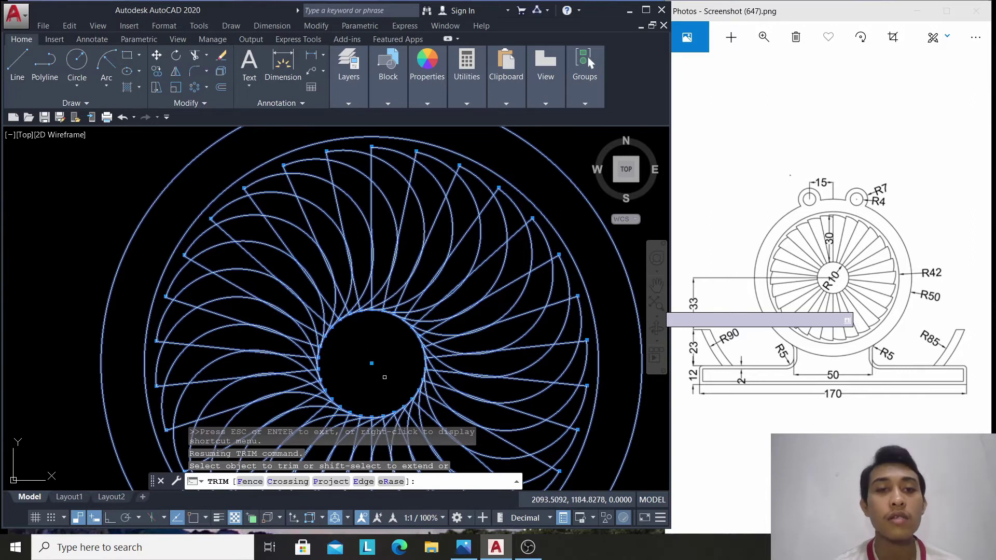
# Trim the blade curves, spoke segments and arc stubs near the fan's top
pyautogui.click(382, 184)
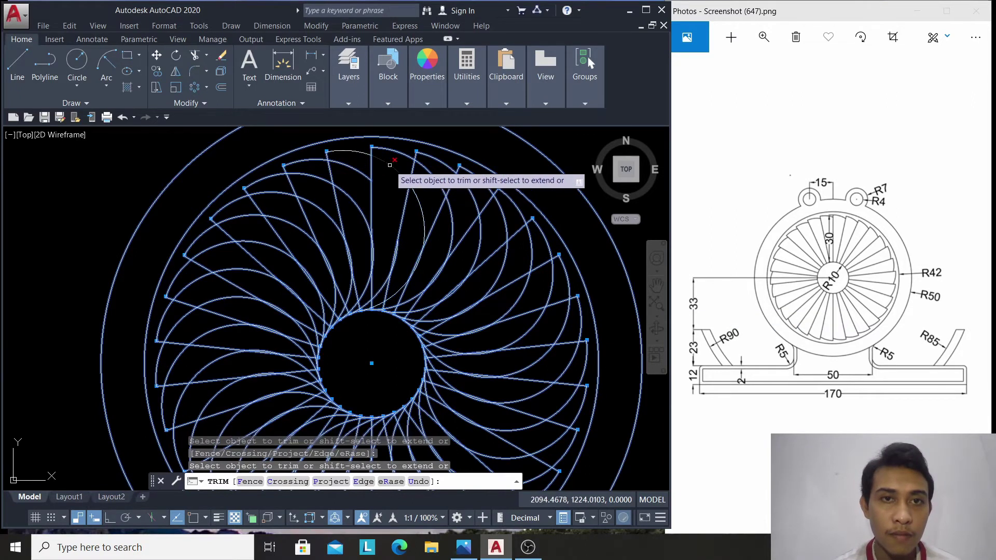
pyautogui.click(423, 169)
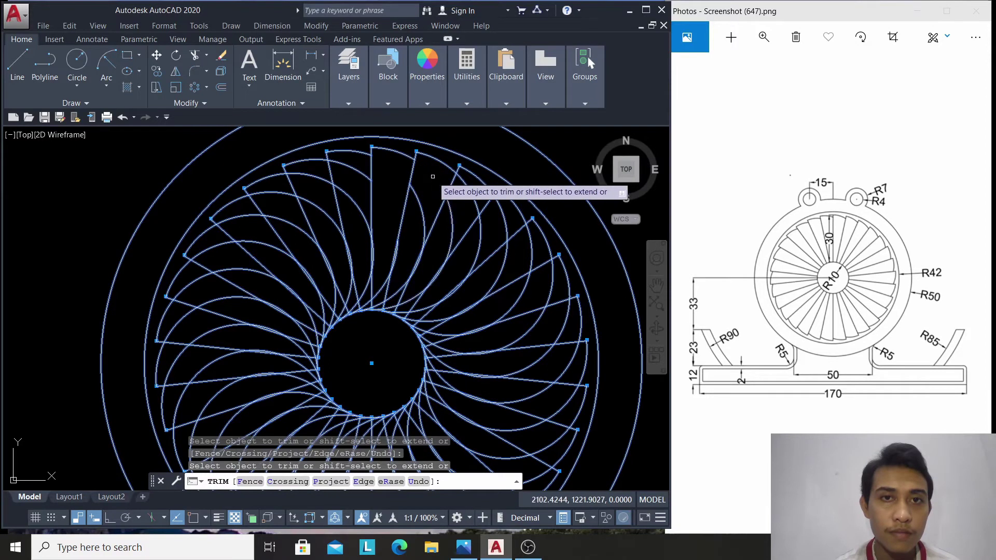
pyautogui.click(411, 174)
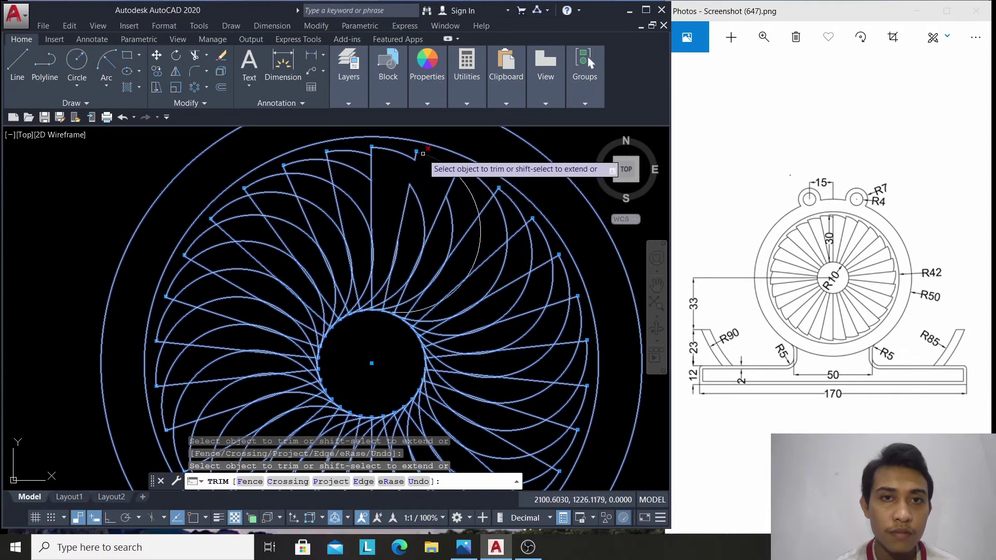
pyautogui.click(408, 197)
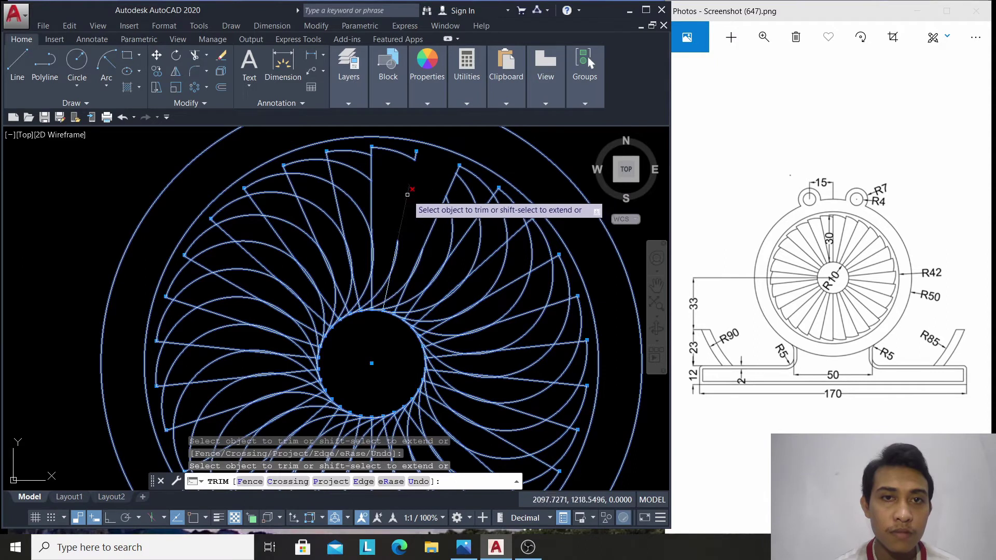
pyautogui.click(391, 274)
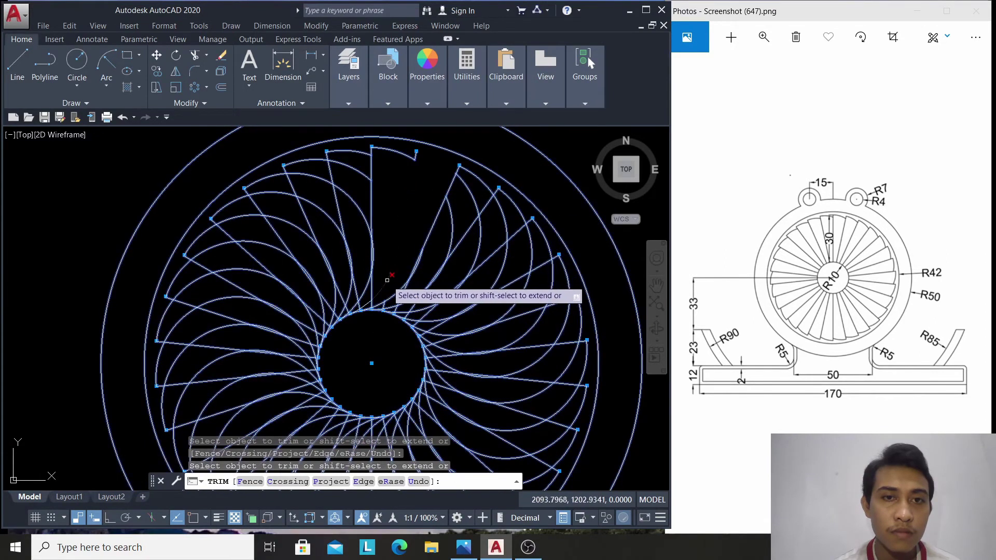
pyautogui.click(383, 302)
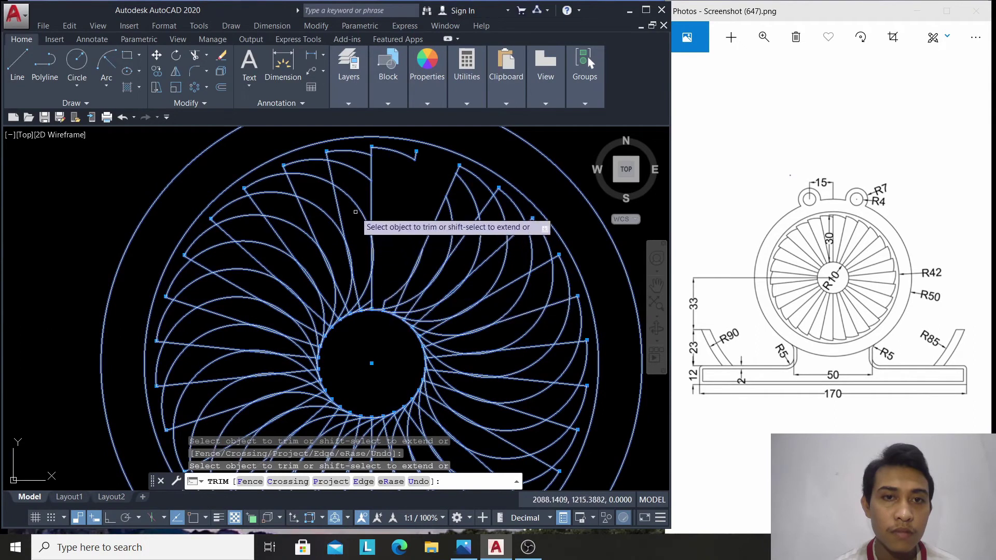
pyautogui.scroll(3, 371, 255)
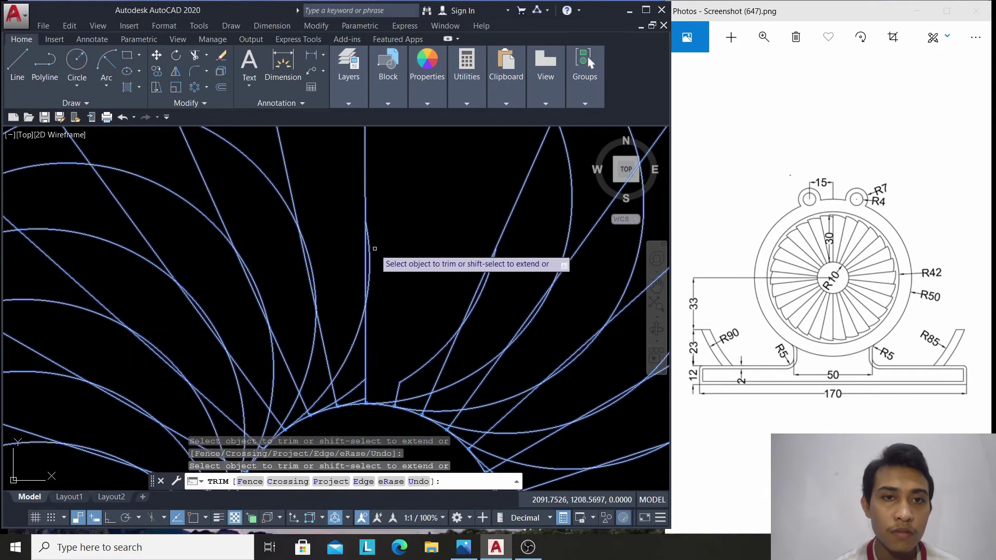
pyautogui.scroll(-3, 371, 255)
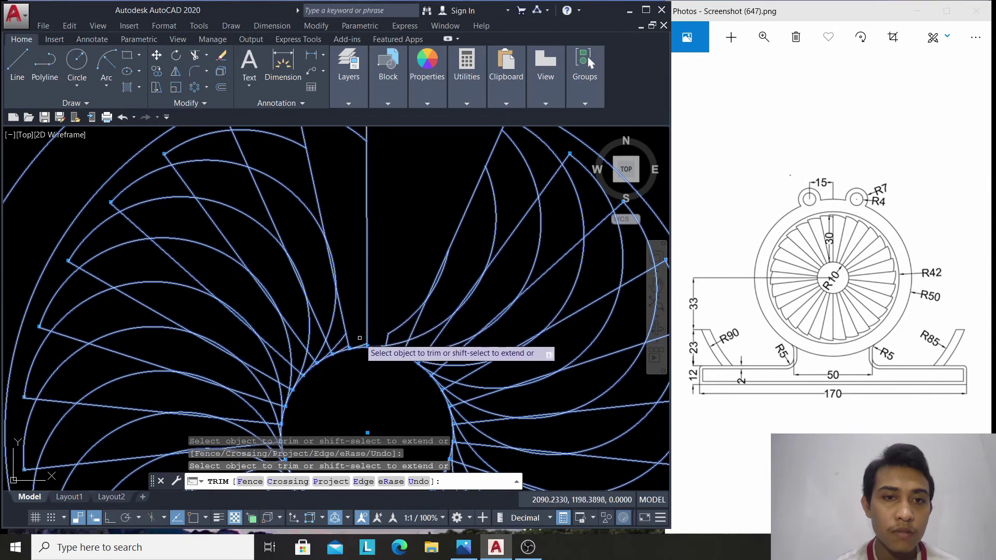
pyautogui.scroll(-3, 355, 309)
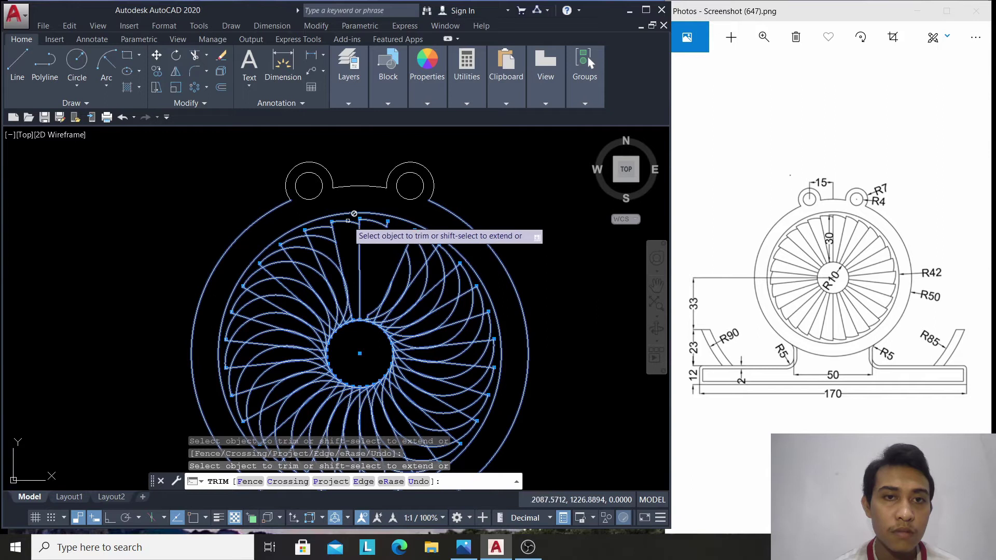
# Finish trimming and erase the 48 arrayed blade arcs caught in a crossing window
pyautogui.rightClick(460, 215)
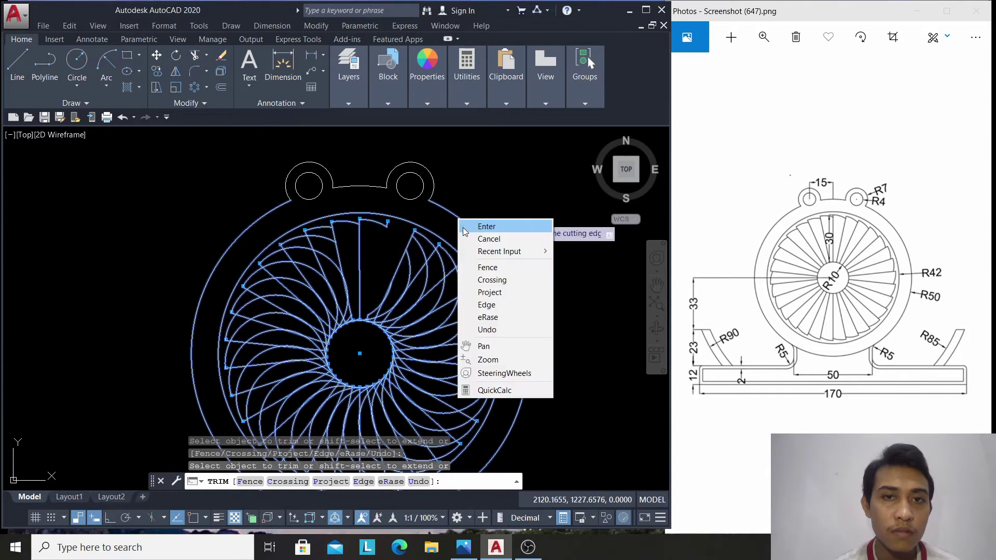
pyautogui.click(463, 223)
pyautogui.click(464, 227)
pyautogui.click(436, 281)
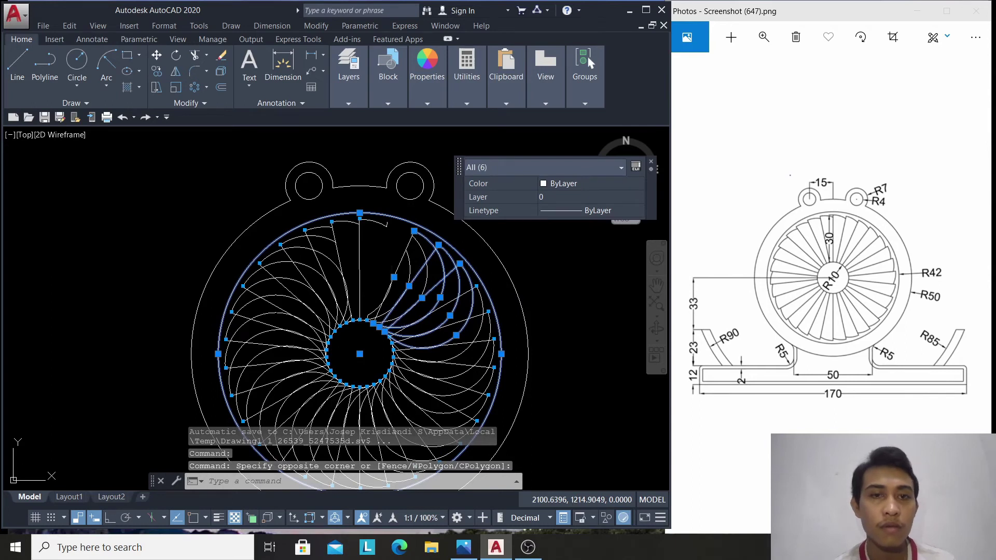
pyautogui.press('Escape')
pyautogui.click(388, 268)
pyautogui.click(457, 411)
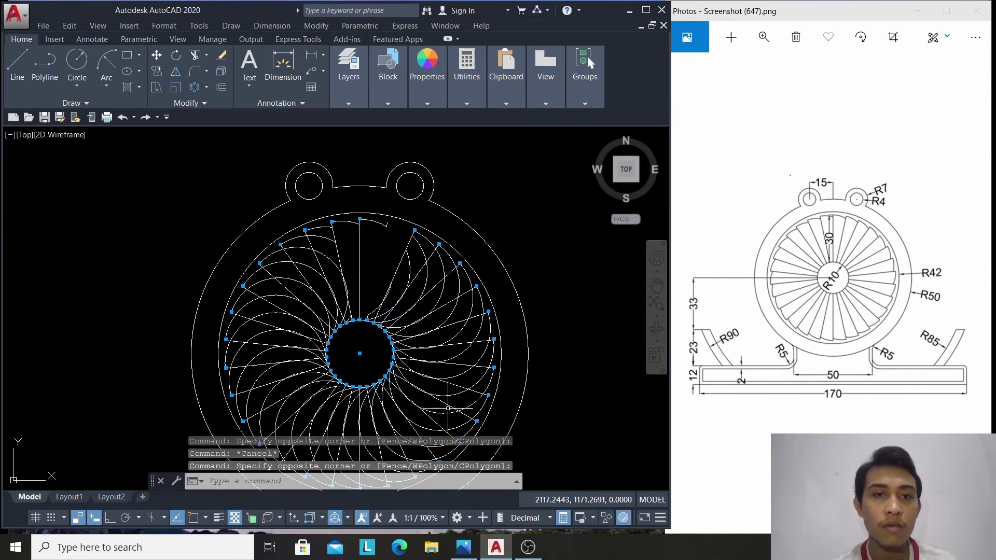
pyautogui.click(280, 329)
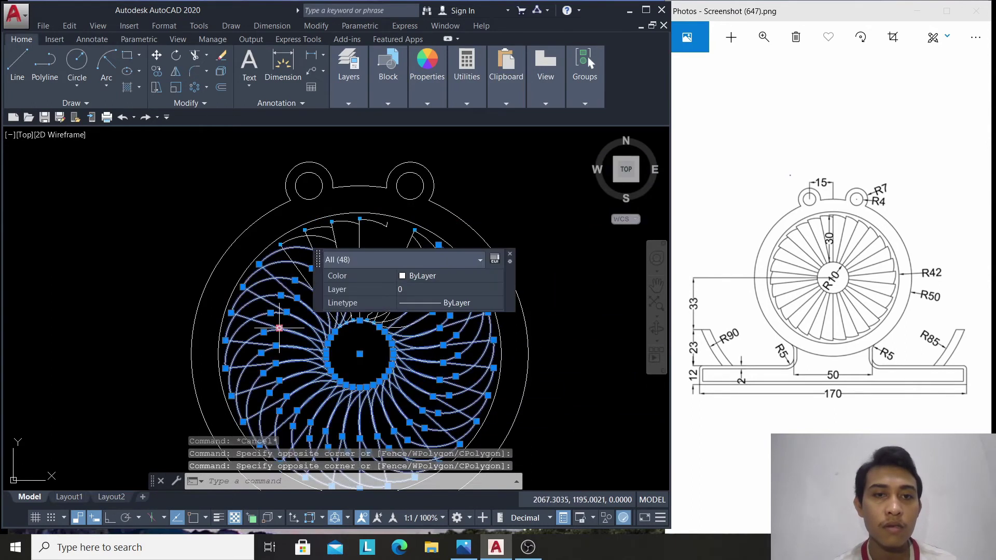
pyautogui.press('Delete')
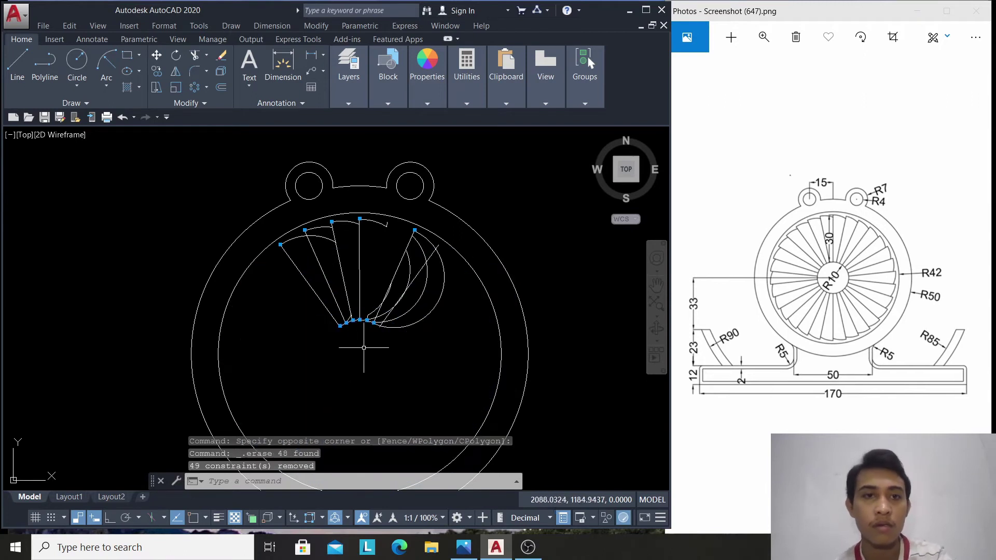
# Erase the R15 blade arc, a diagonal blade line and another blade curve
pyautogui.click(400, 270)
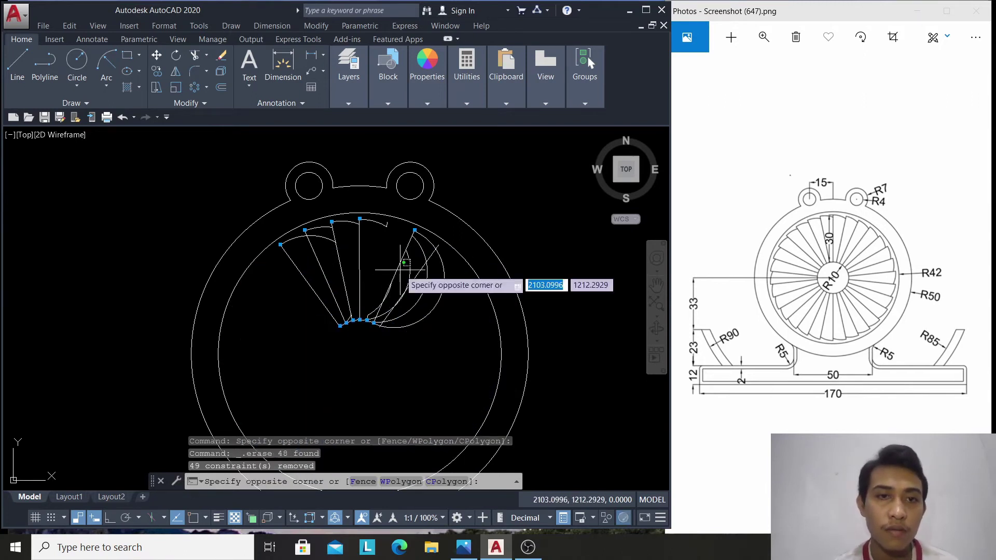
pyautogui.click(403, 256)
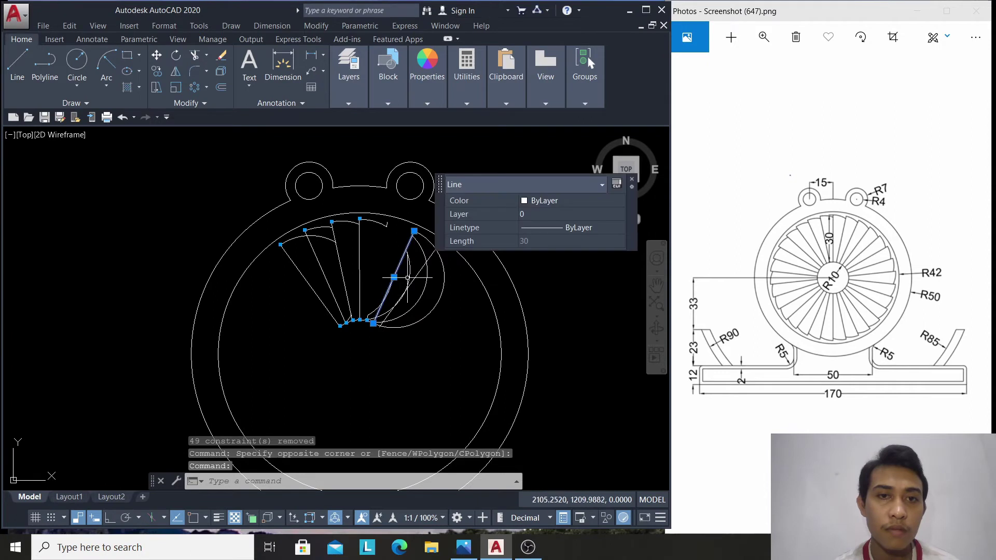
pyautogui.click(432, 319)
pyautogui.click(368, 289)
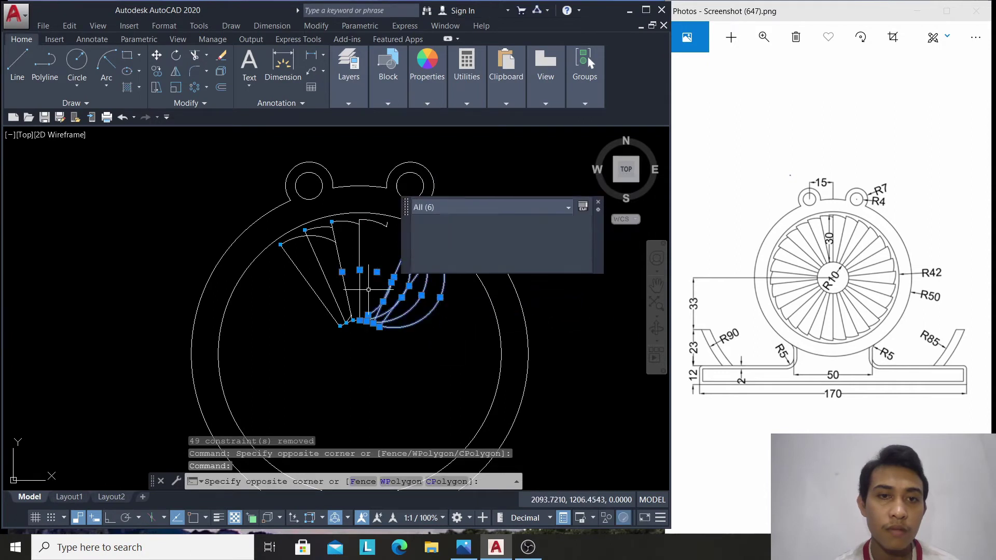
pyautogui.press('Escape')
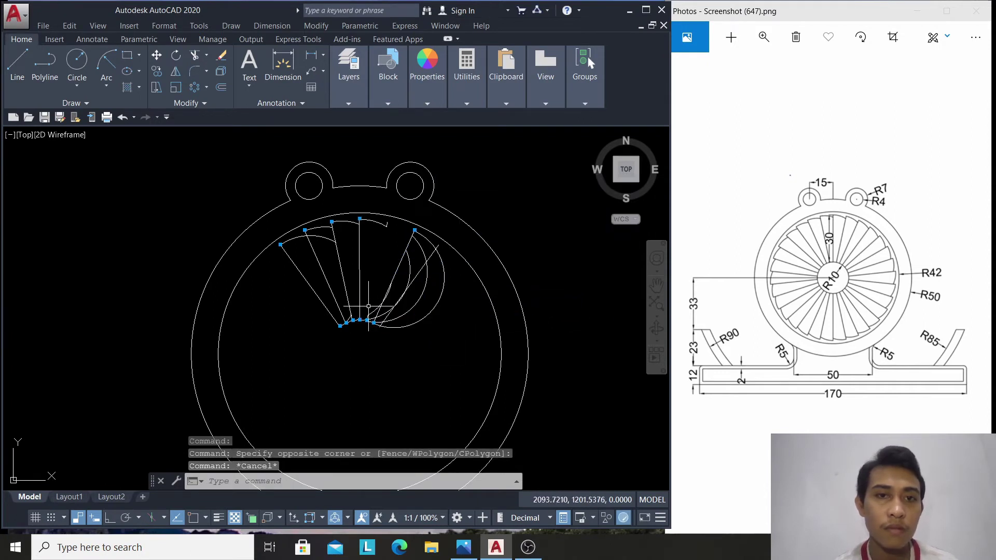
pyautogui.click(372, 317)
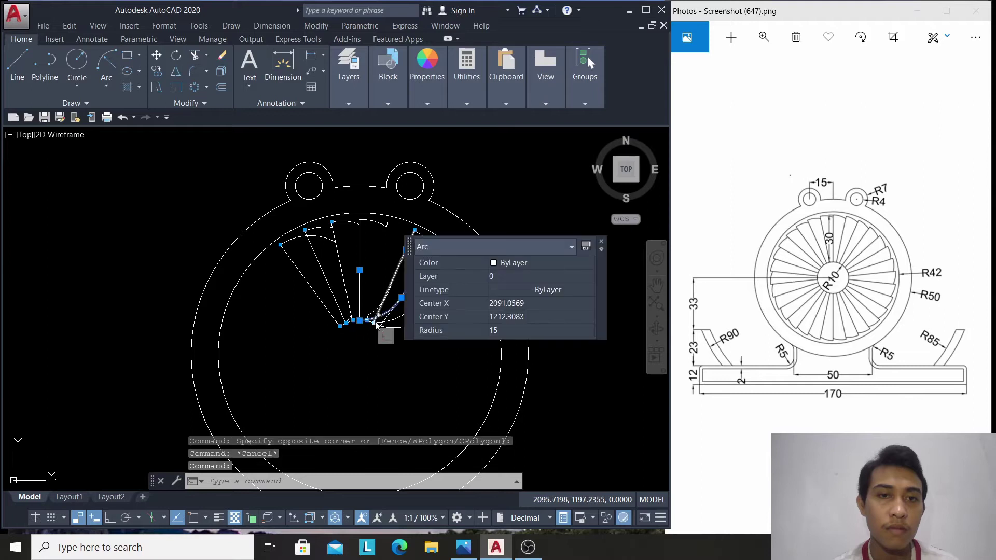
pyautogui.press('Escape')
pyautogui.click(422, 316)
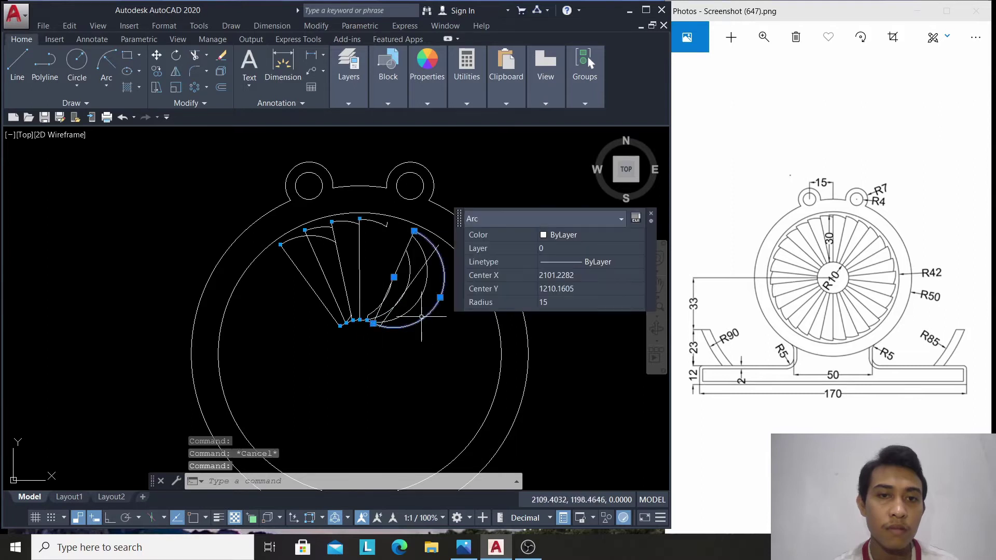
pyautogui.click(415, 277)
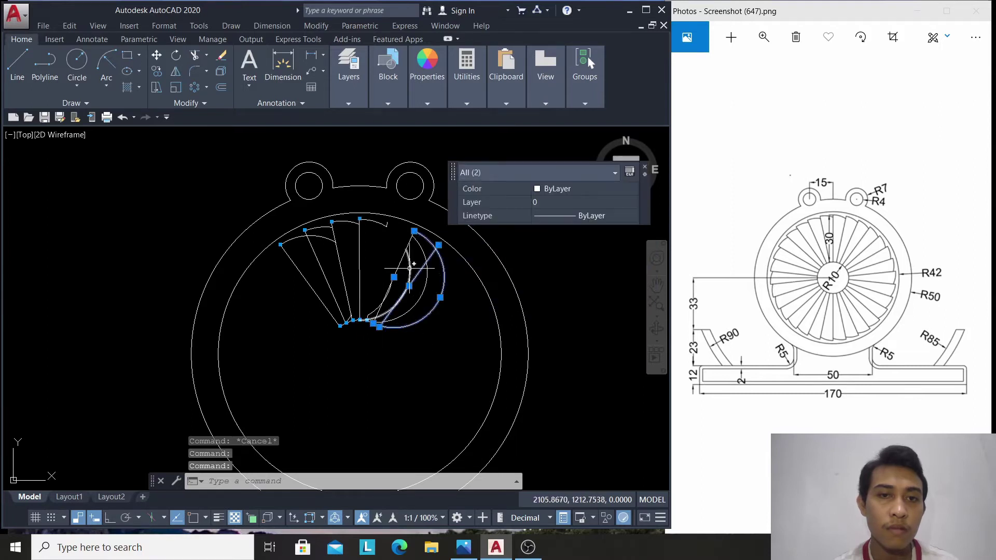
pyautogui.click(418, 283)
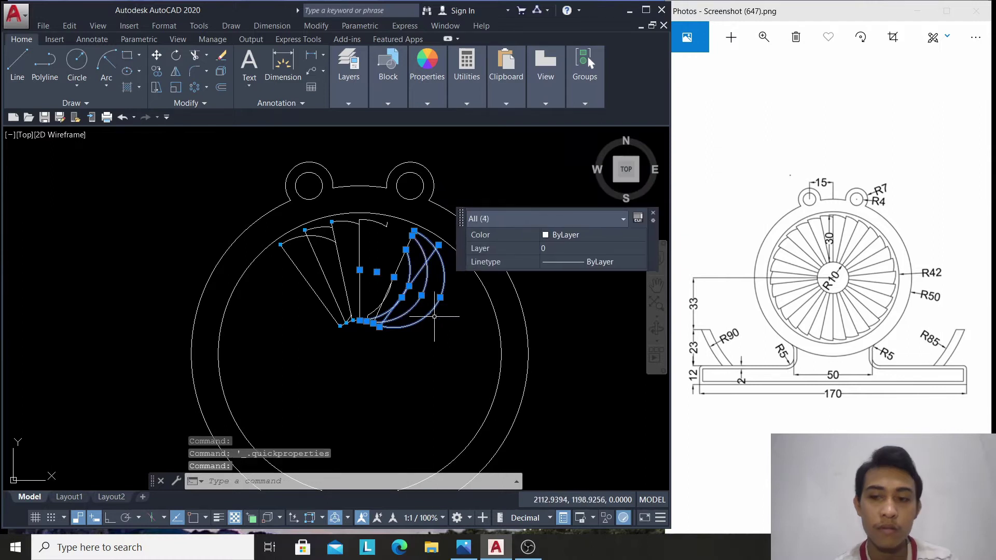
pyautogui.press('Delete')
# Erase the leftover diagonal blade lines and the stray arcs at the top of the ring
pyautogui.click(385, 294)
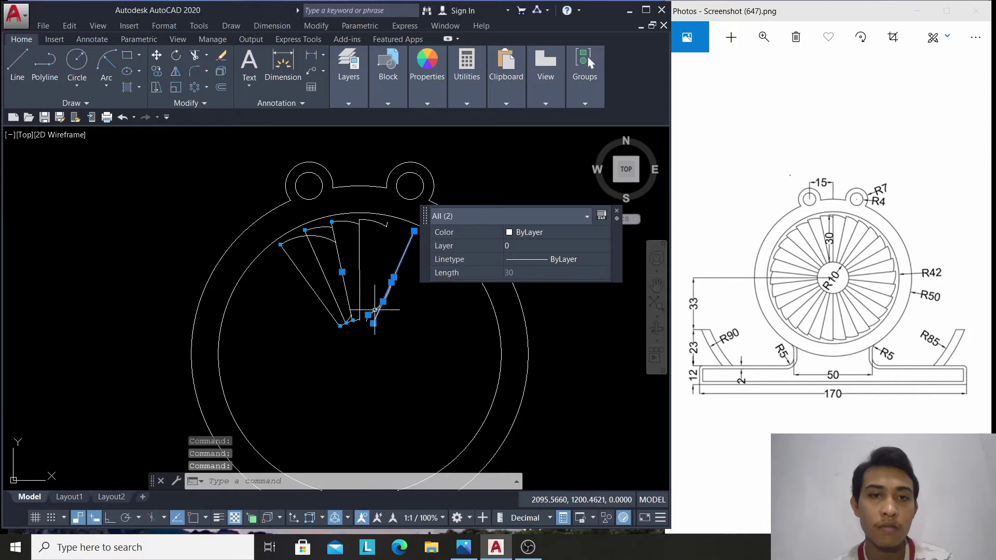
pyautogui.click(323, 302)
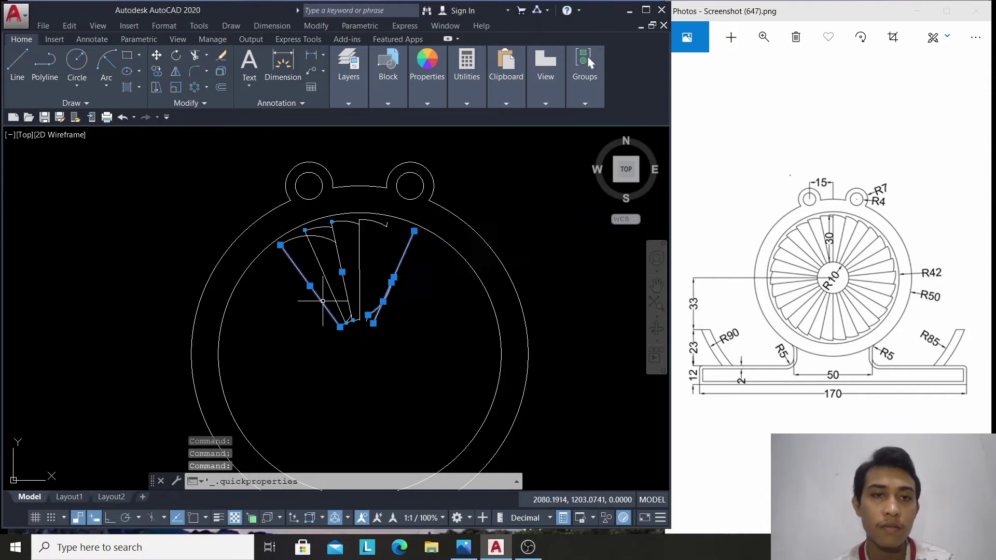
pyautogui.click(315, 260)
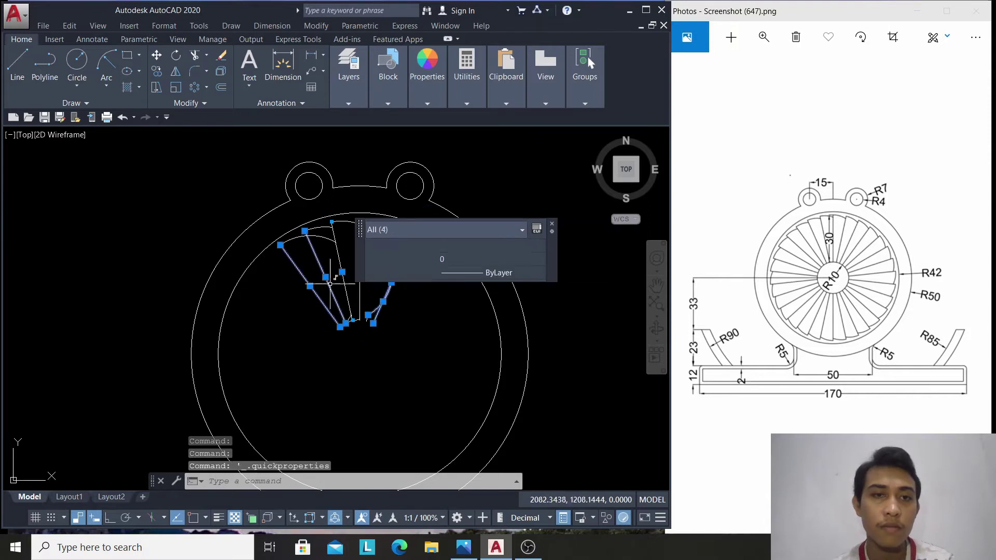
pyautogui.click(340, 257)
pyautogui.click(348, 221)
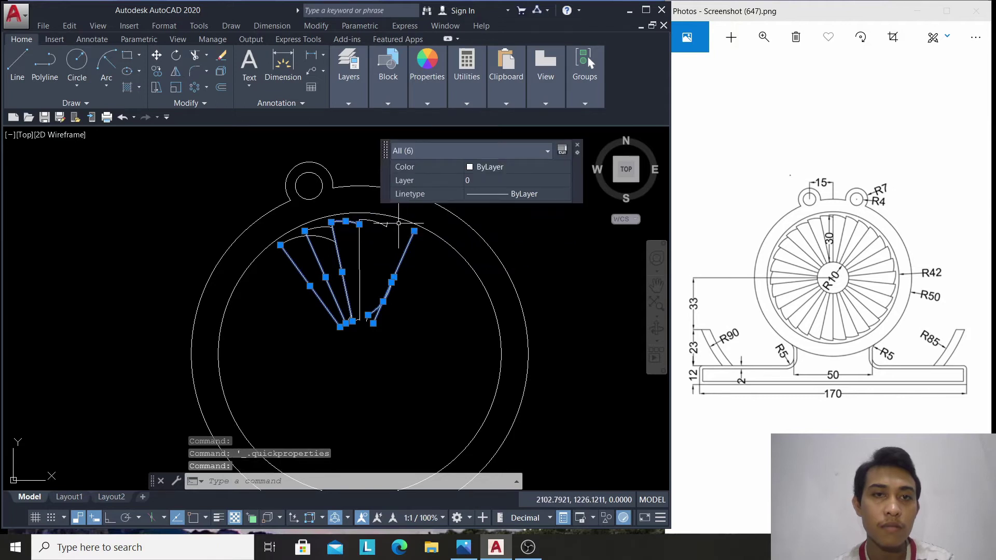
pyautogui.click(388, 223)
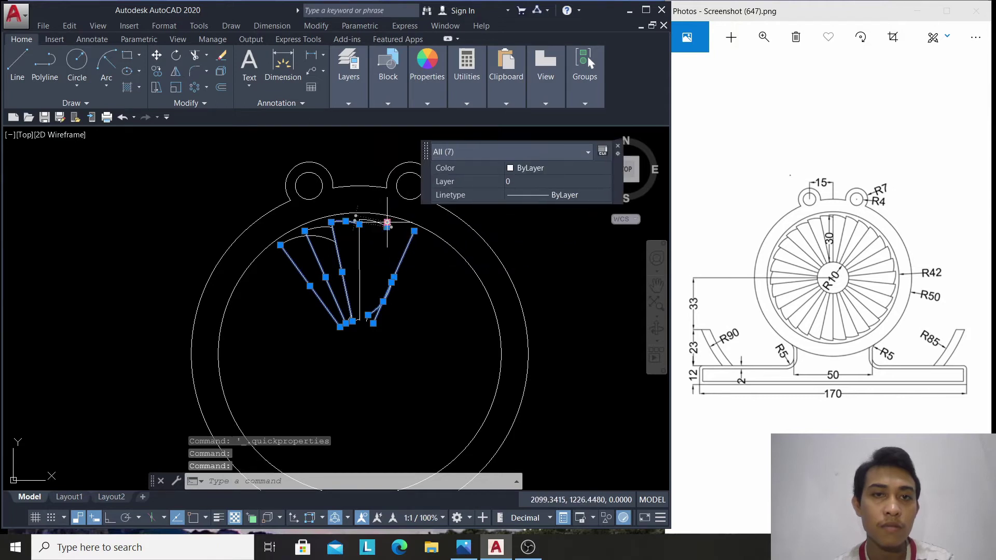
pyautogui.press('Delete')
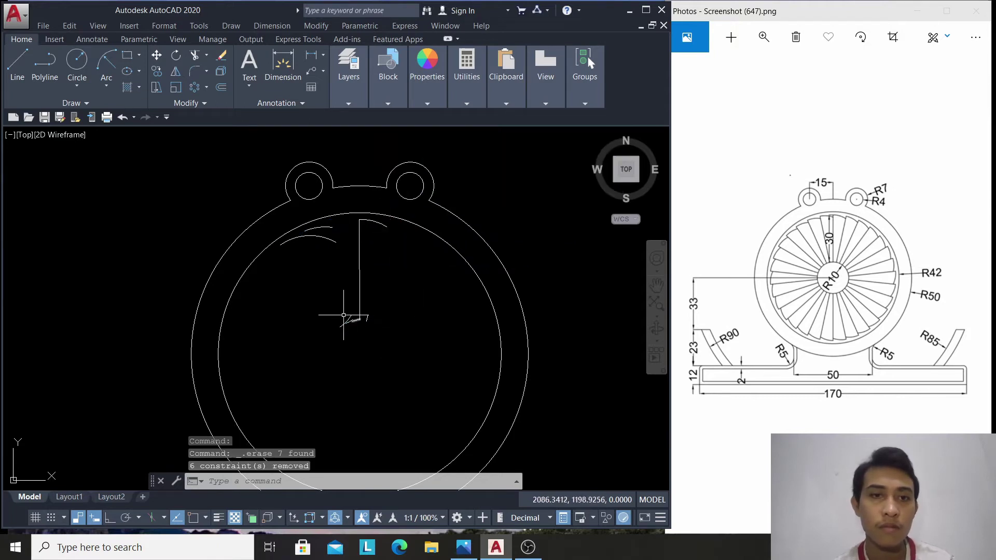
# Erase the last small leftover arcs near the bottom and the small upper arc
pyautogui.click(350, 318)
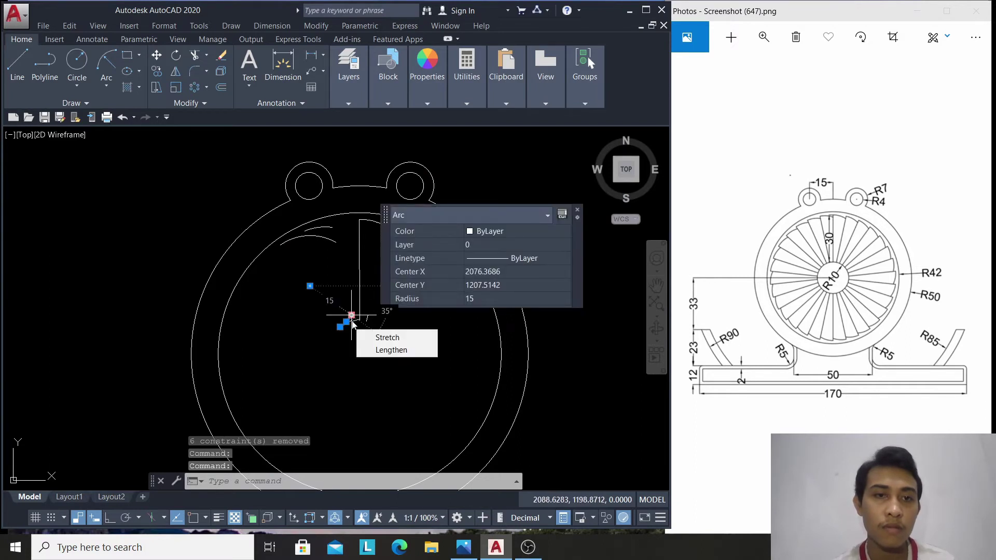
pyautogui.click(353, 322)
pyautogui.click(366, 319)
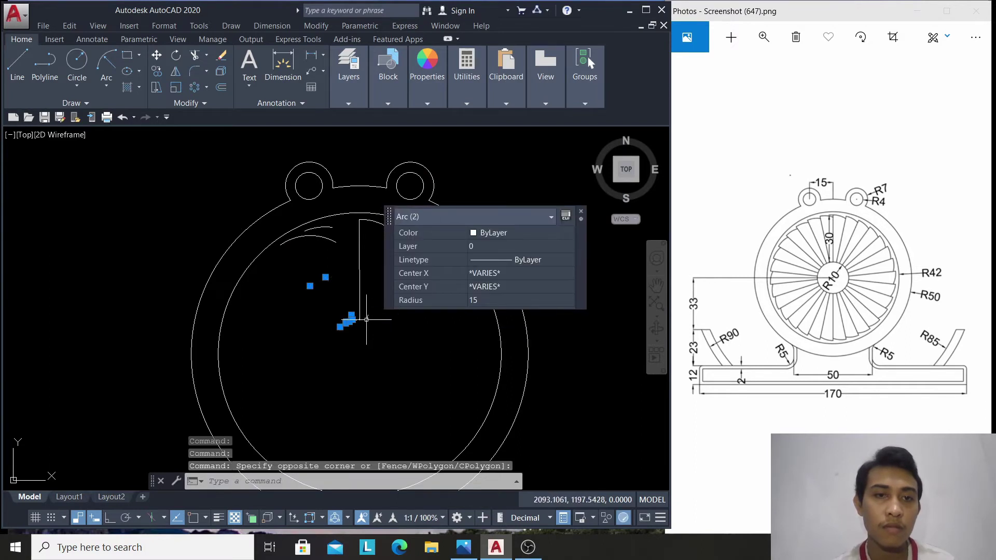
pyautogui.click(366, 320)
pyautogui.click(367, 319)
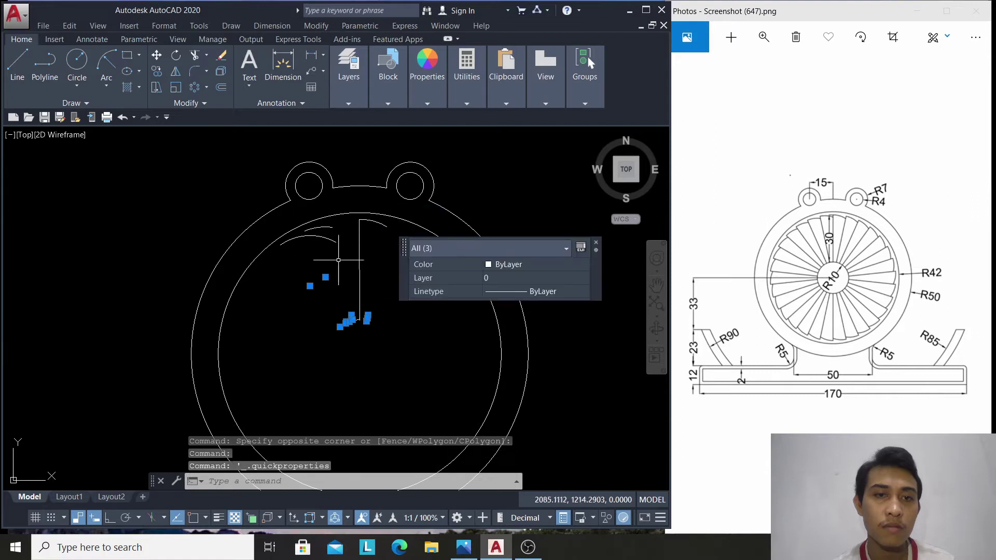
pyautogui.click(315, 236)
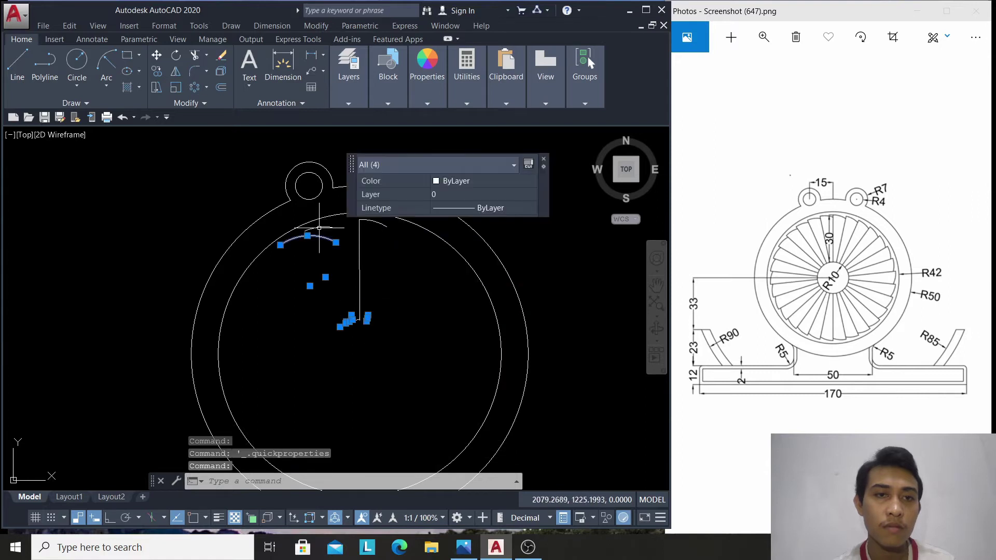
pyautogui.press('Delete')
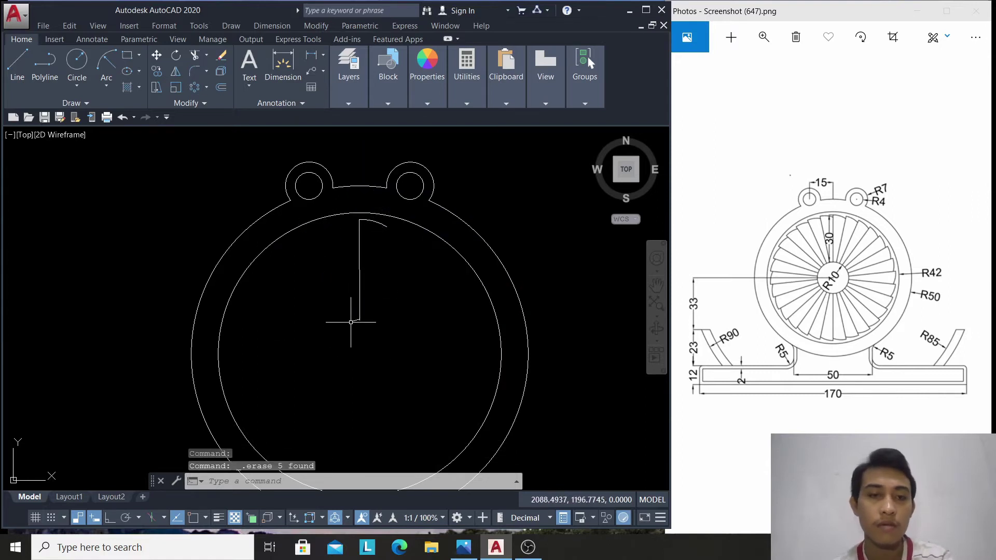
pyautogui.click(352, 322)
pyautogui.press('Delete')
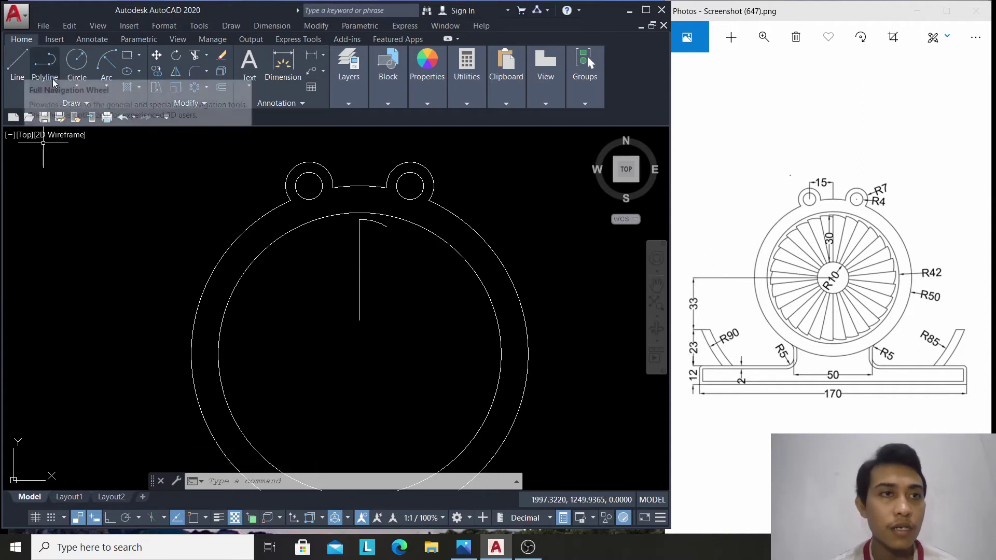
# Draw a radius-10 circle snapped to the rings' centre as the fan hub
pyautogui.click(77, 83)
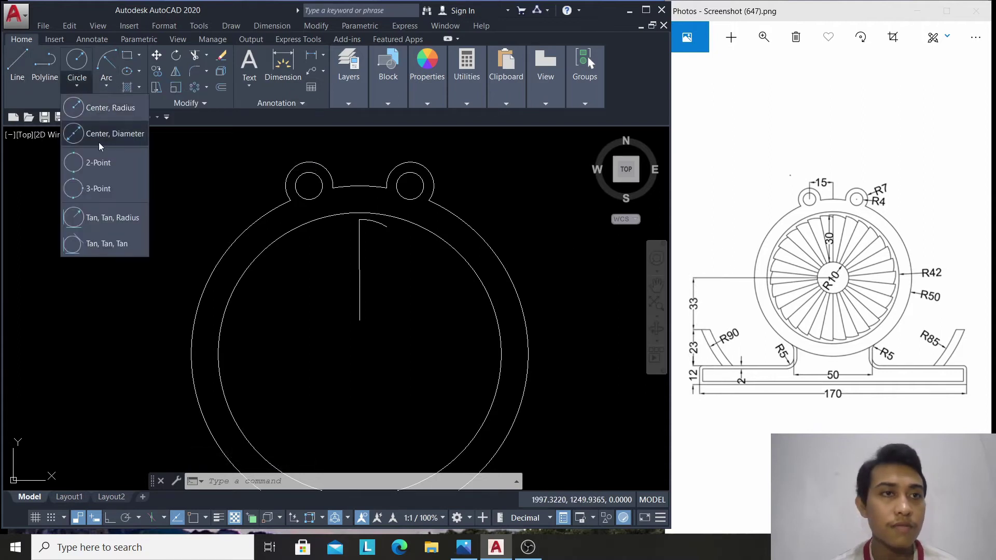
pyautogui.click(98, 115)
pyautogui.write('cen')
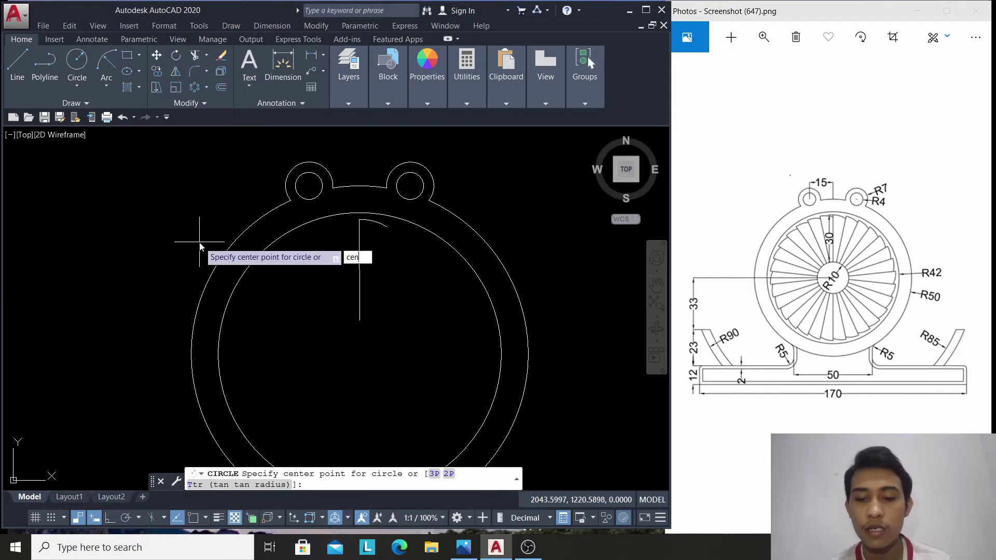
pyautogui.press('Return')
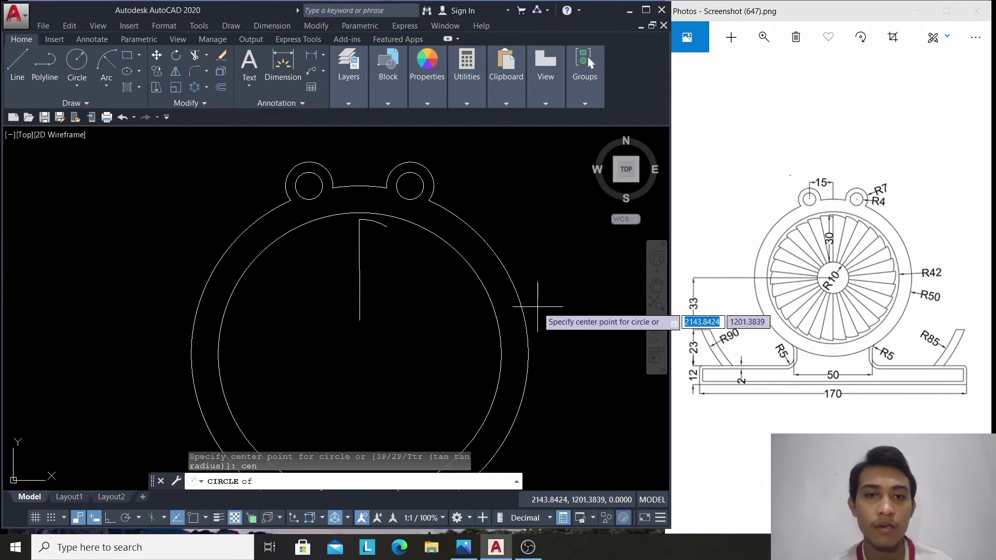
pyautogui.click(526, 300)
pyautogui.write('10')
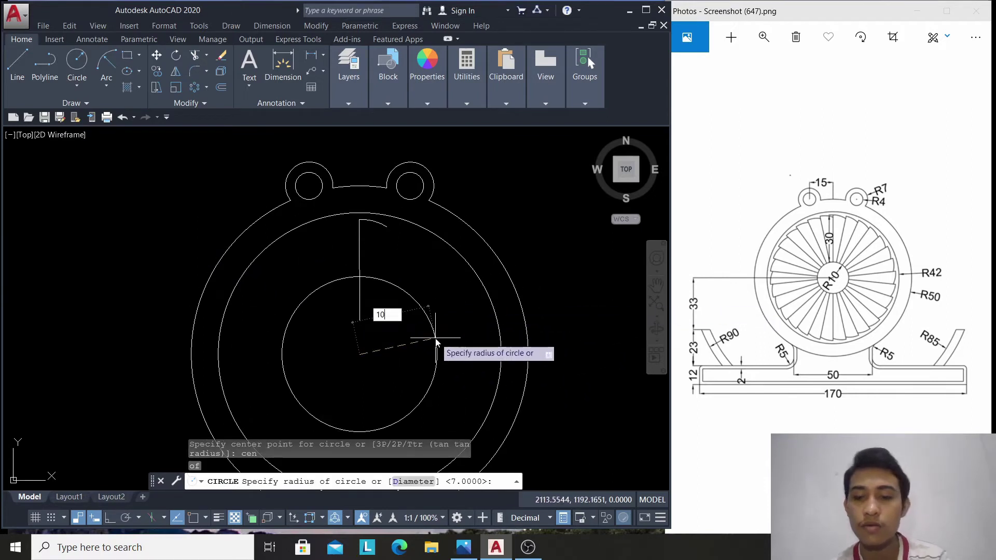
pyautogui.press('Return')
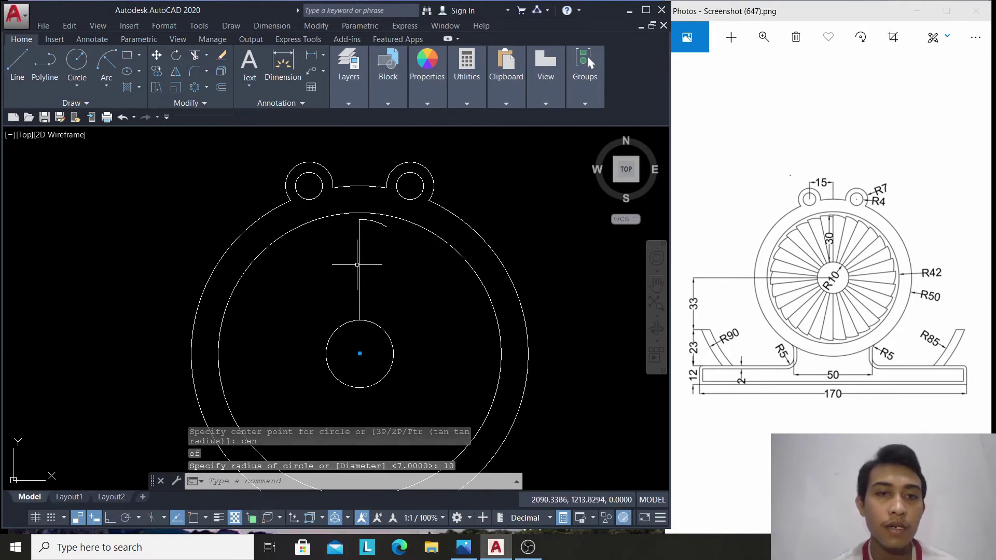
pyautogui.click(358, 265)
# Polar-array the blade line and its arc 30 times around the hub centre
pyautogui.click(379, 221)
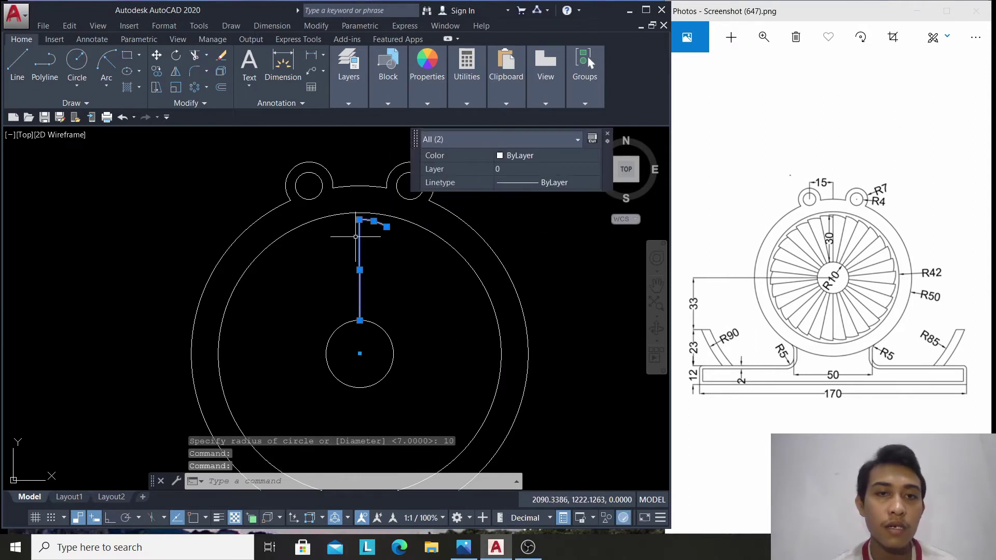
pyautogui.click(206, 88)
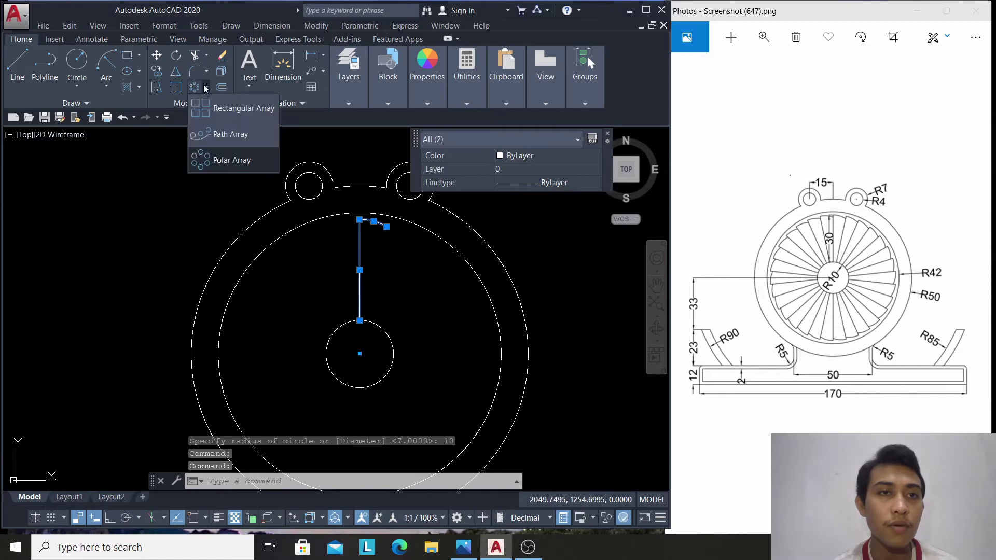
pyautogui.click(231, 170)
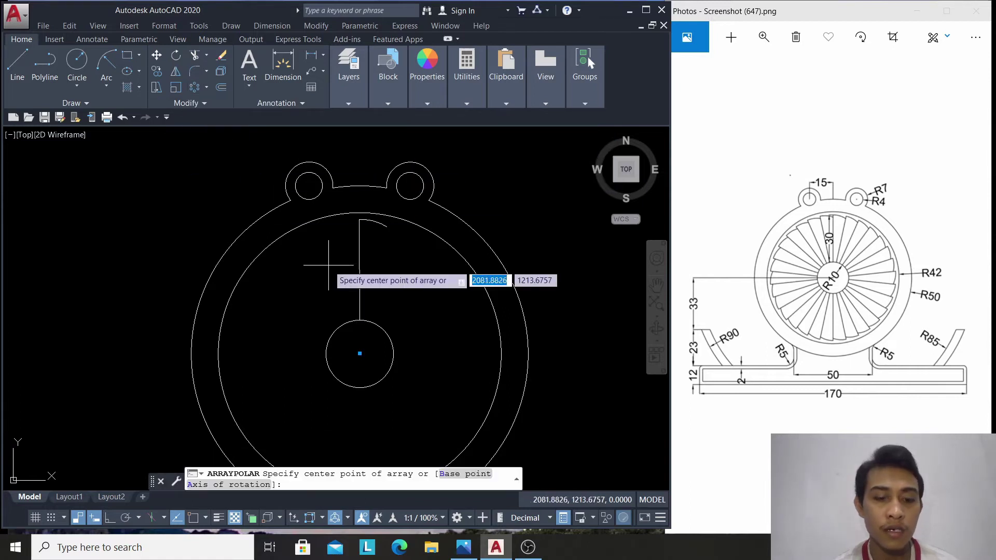
pyautogui.press('Return')
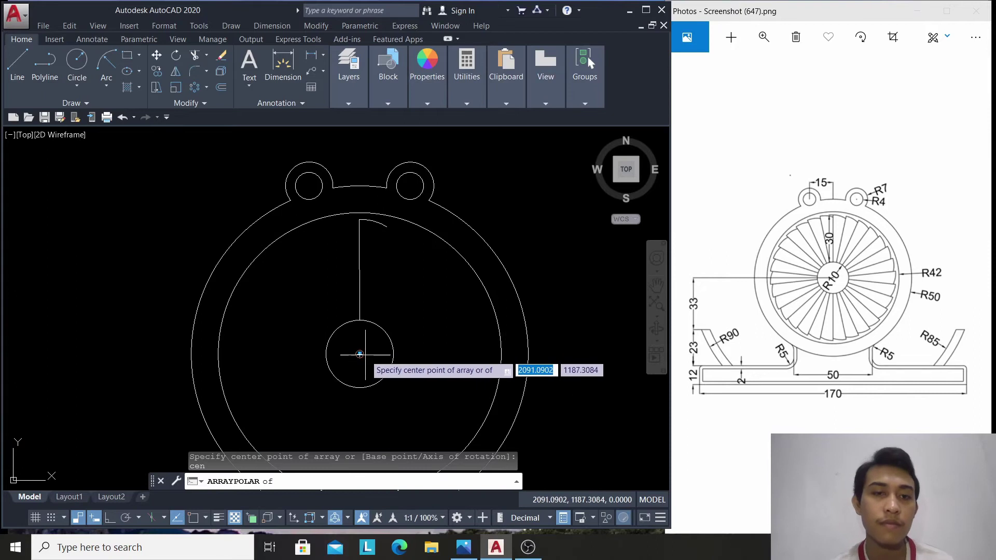
pyautogui.click(358, 351)
pyautogui.write('30')
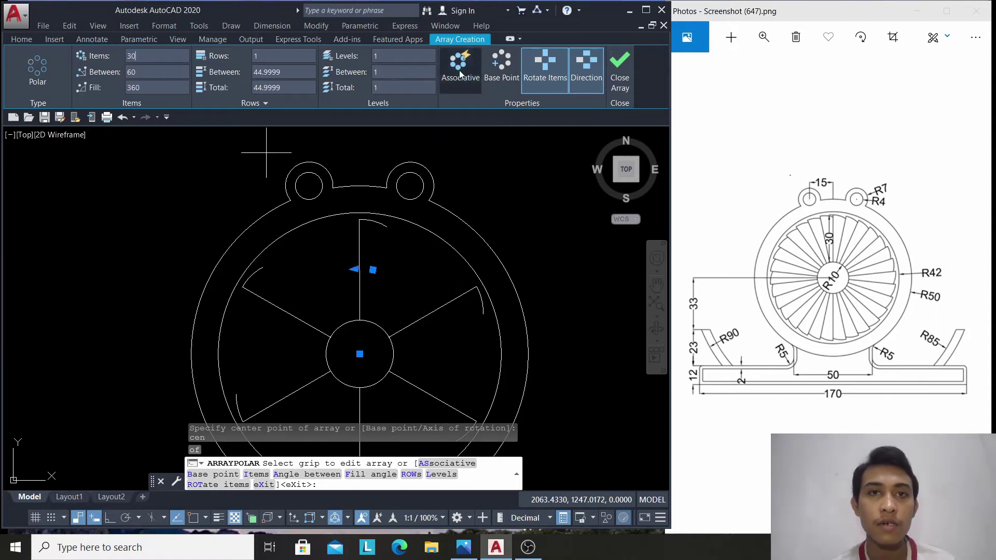
pyautogui.press('Return')
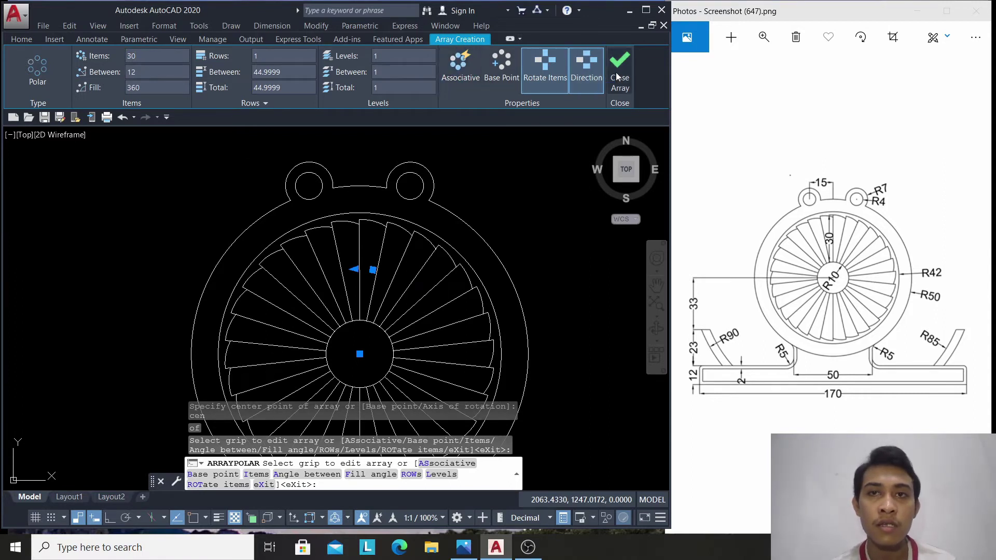
pyautogui.click(617, 76)
pyautogui.scroll(-1, 571, 167)
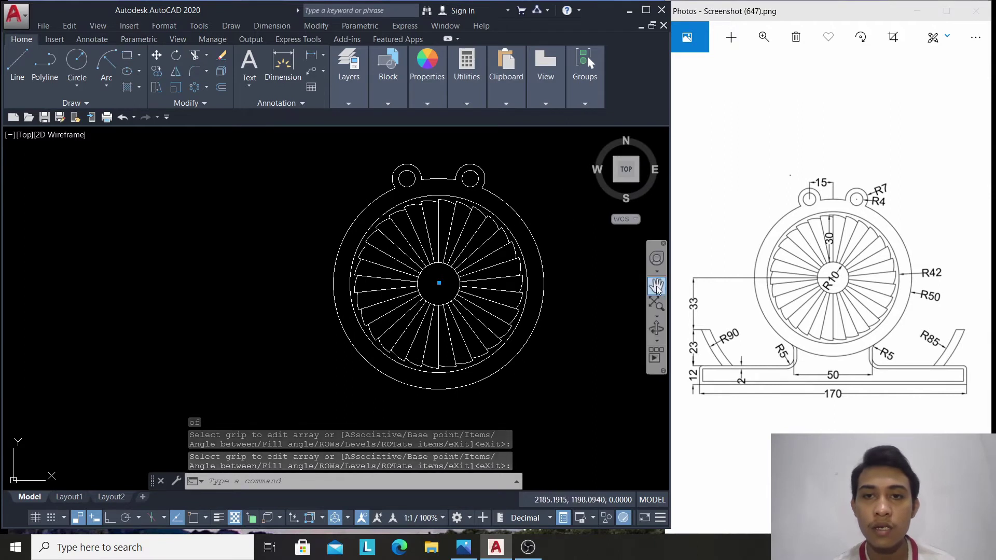
# Pan the view so the fan sits higher, leaving room below it
pyautogui.write('p')
pyautogui.press('Return')
pyautogui.moveTo(531, 193); pyautogui.dragTo(483, 224)
pyautogui.rightClick(483, 225)
pyautogui.click(499, 229)
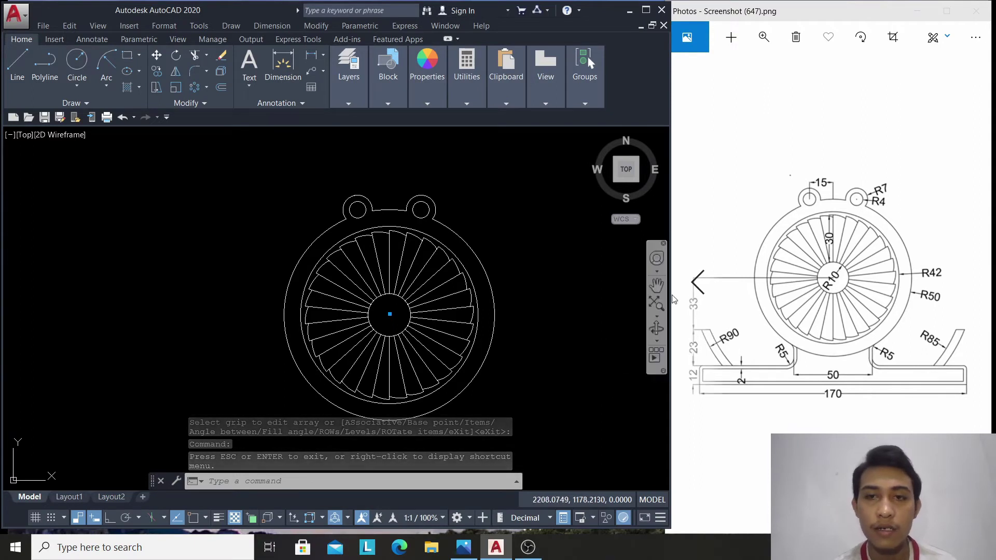
pyautogui.click(655, 285)
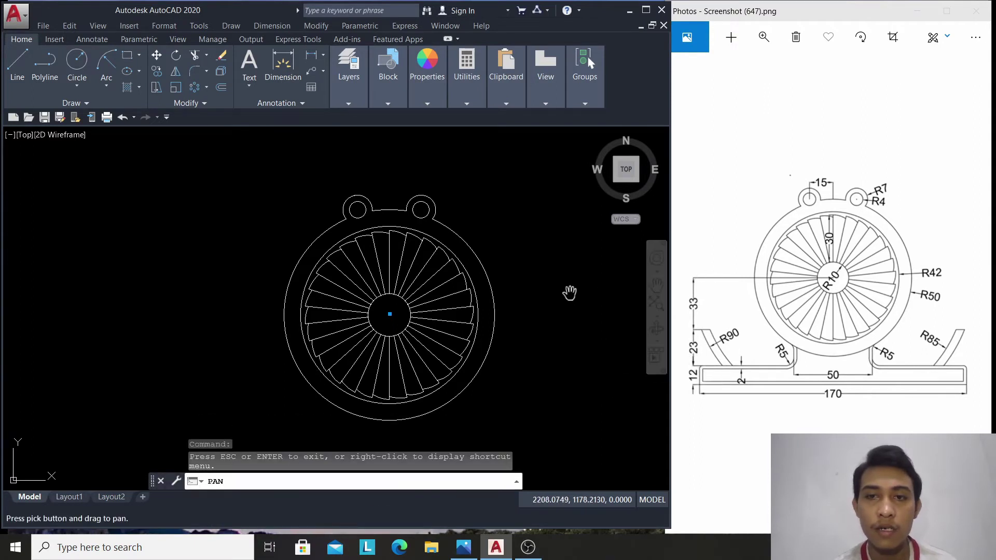
pyautogui.moveTo(526, 315); pyautogui.dragTo(510, 240)
pyautogui.rightClick(510, 239)
pyautogui.click(524, 247)
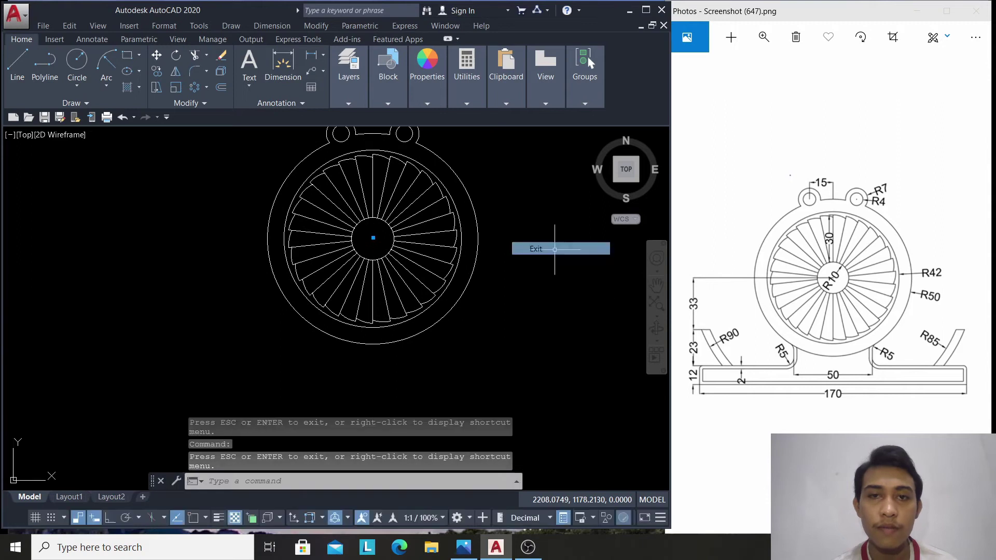
# Draw a 170-long horizontal line below the fan's left side
pyautogui.click(10, 67)
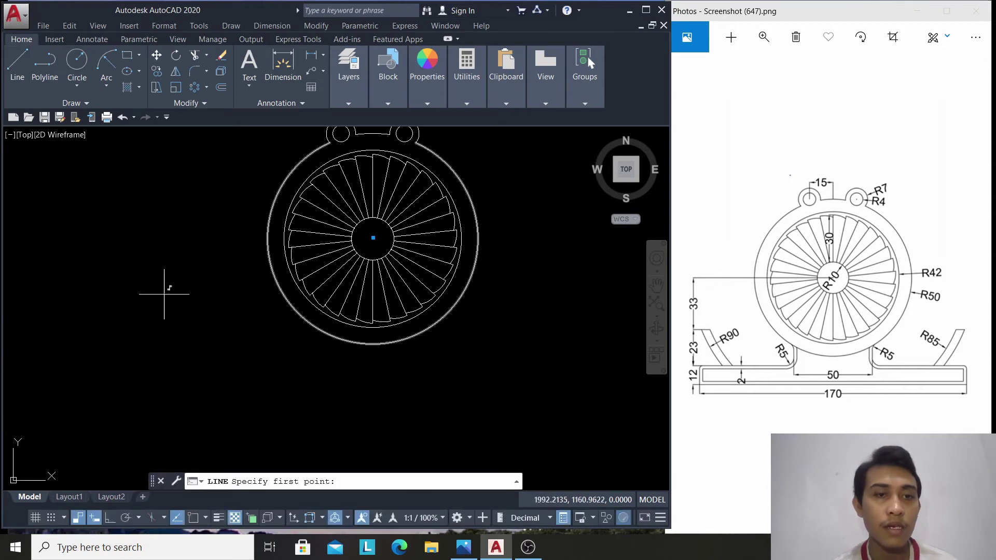
pyautogui.click(224, 384)
pyautogui.write('170')
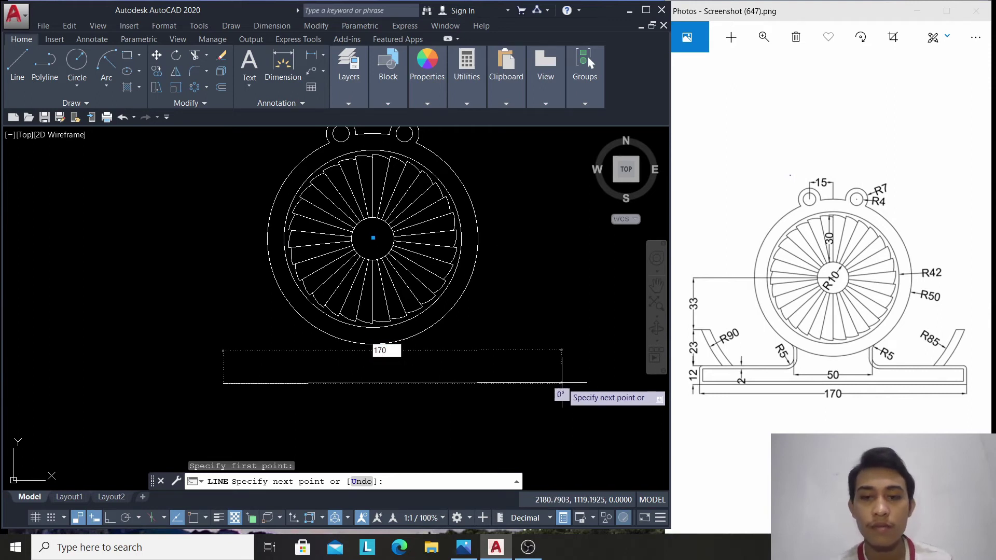
pyautogui.press('Return')
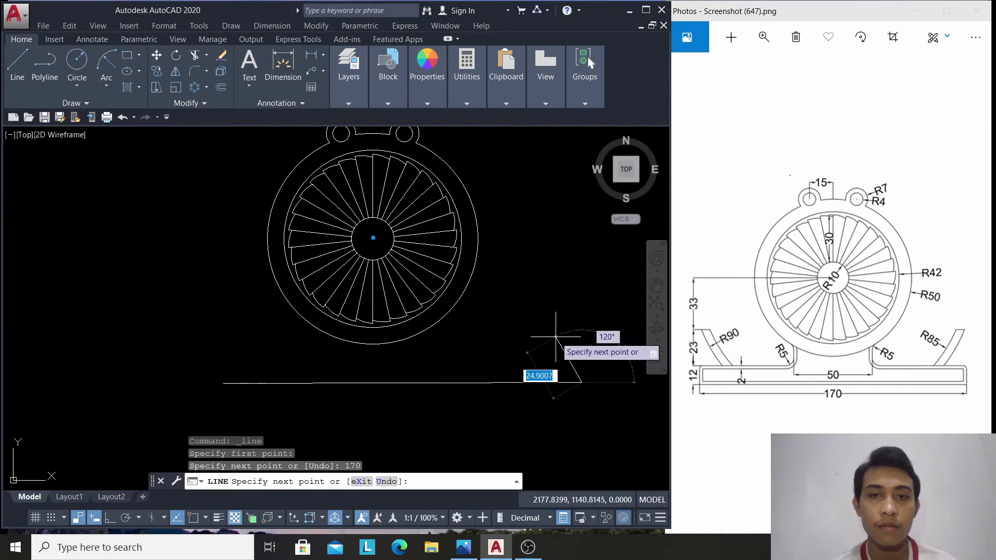
pyautogui.rightClick(563, 342)
pyautogui.click(566, 345)
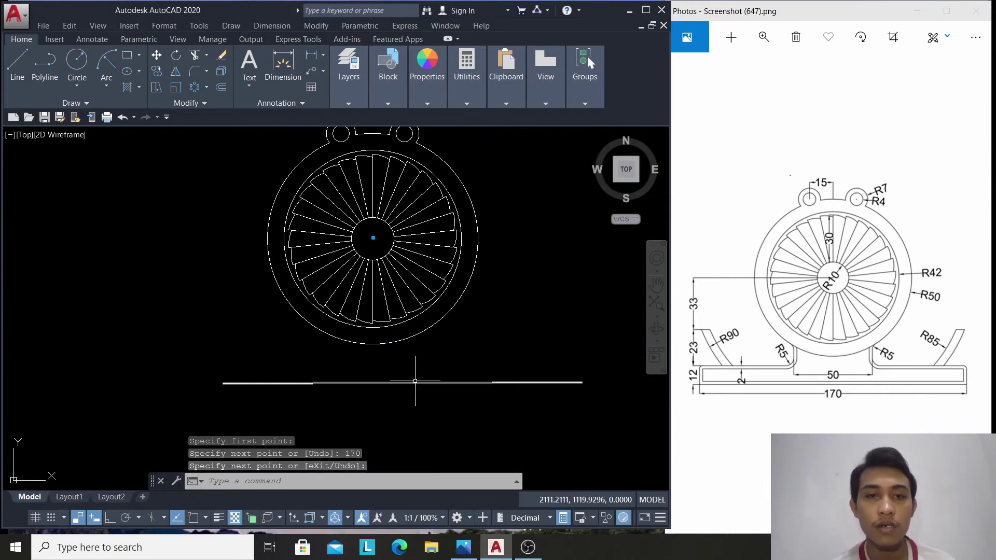
# Move the 170-long line up so it passes through the hub centre
pyautogui.click(155, 56)
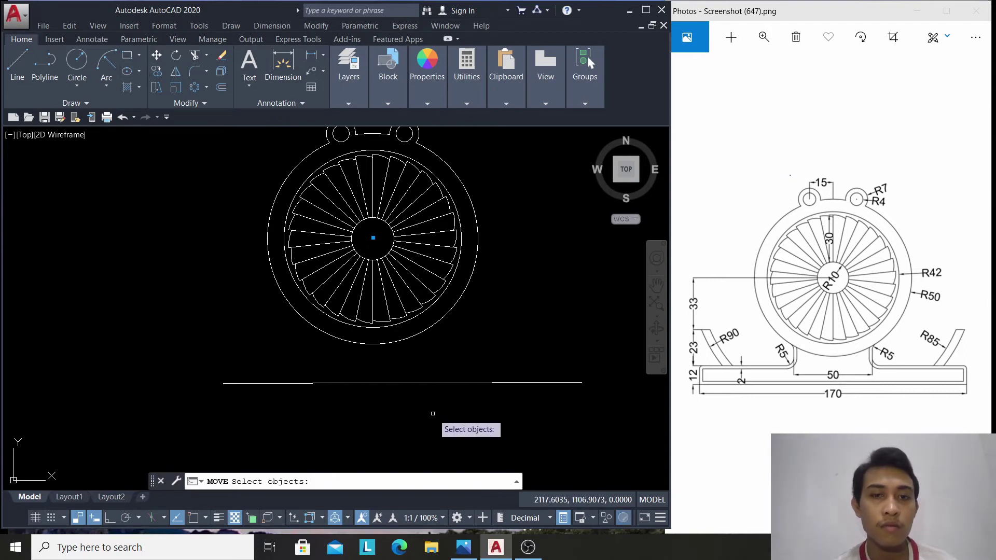
pyautogui.click(402, 382)
pyautogui.press('Return')
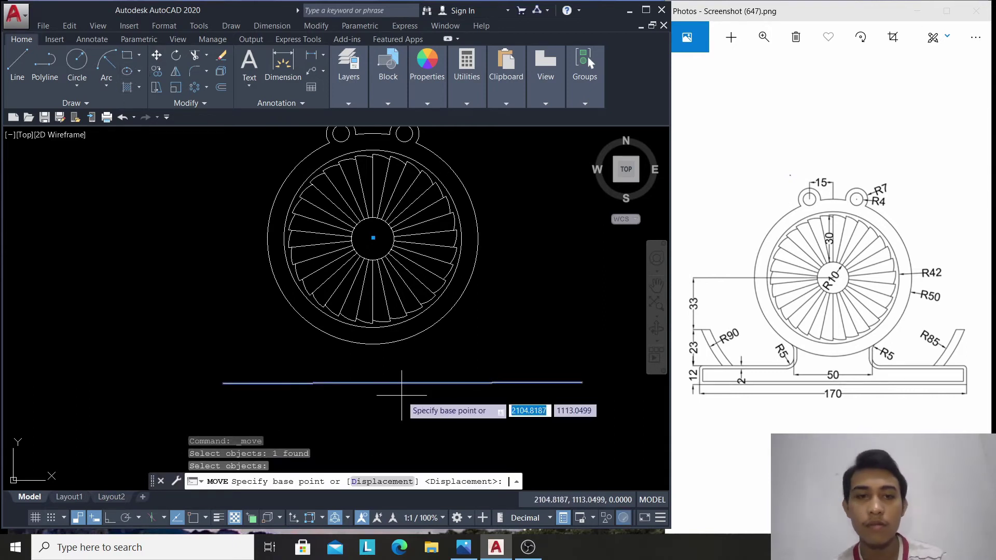
pyautogui.click(403, 383)
pyautogui.write('cen')
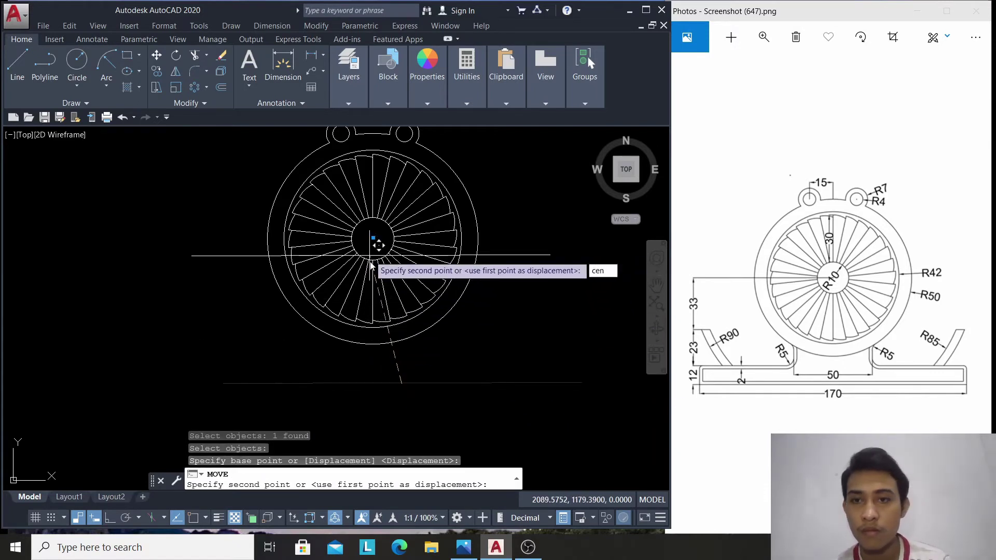
pyautogui.press('Return')
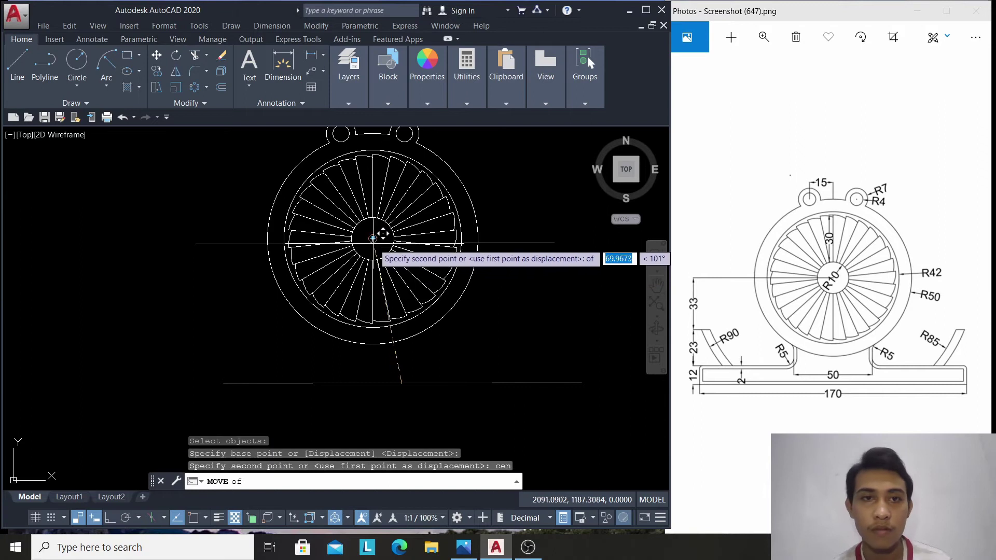
pyautogui.click(373, 247)
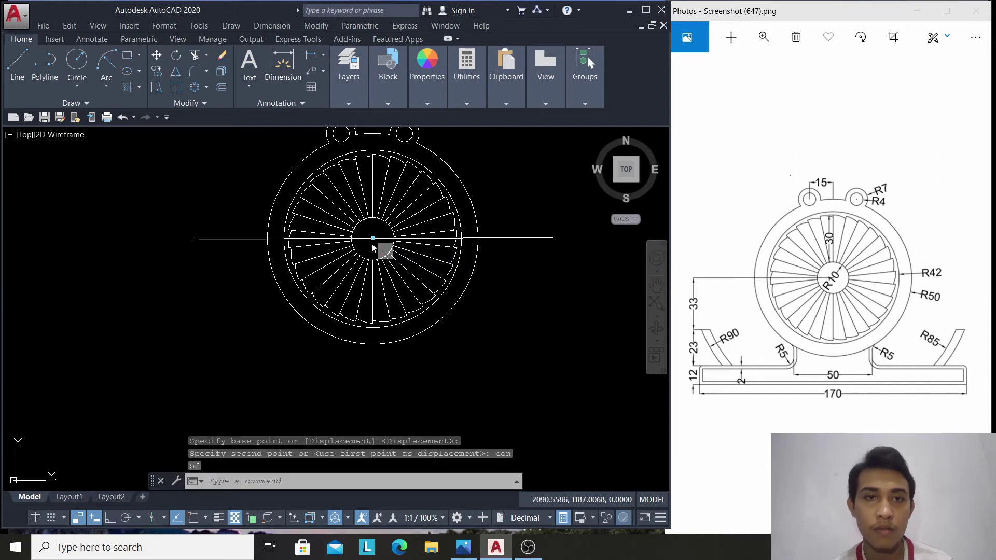
pyautogui.click(543, 238)
pyautogui.press('Escape')
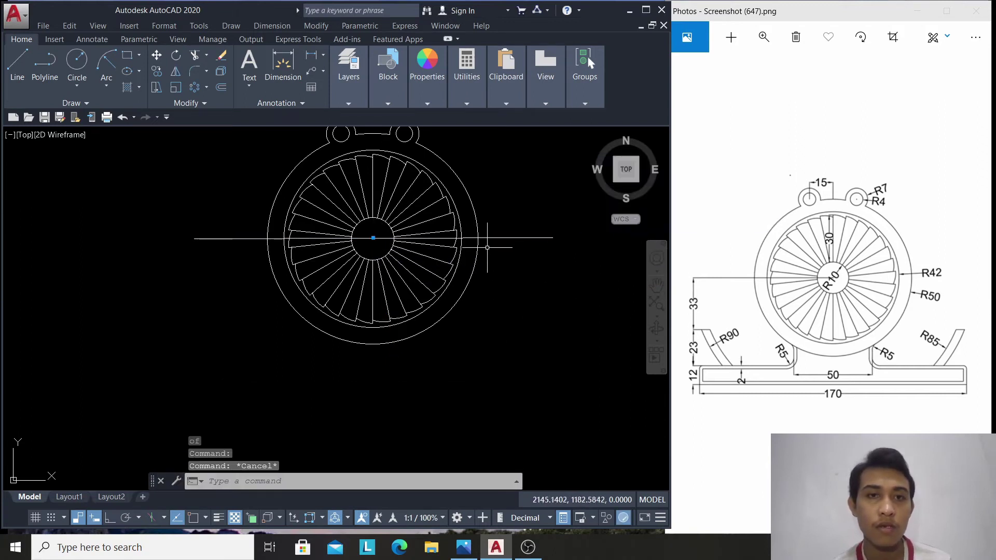
pyautogui.click(495, 238)
pyautogui.press('Escape')
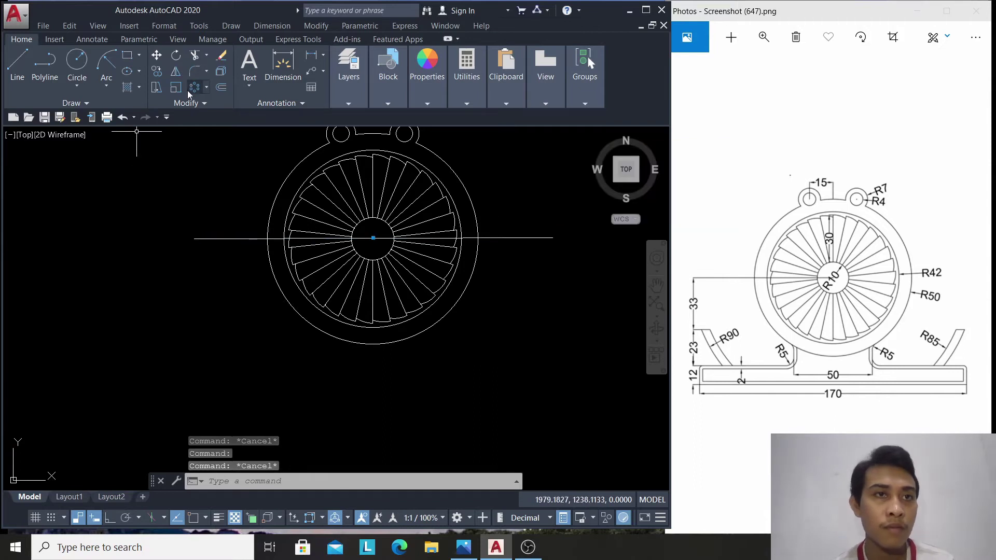
# Copy the centre line 68 units below the hub centre
pyautogui.write('c')
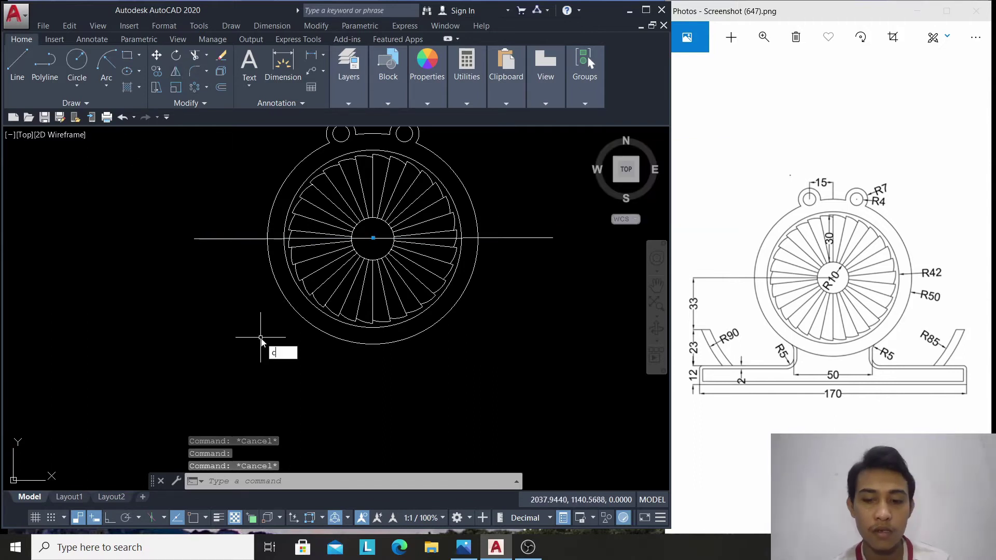
pyautogui.click(300, 365)
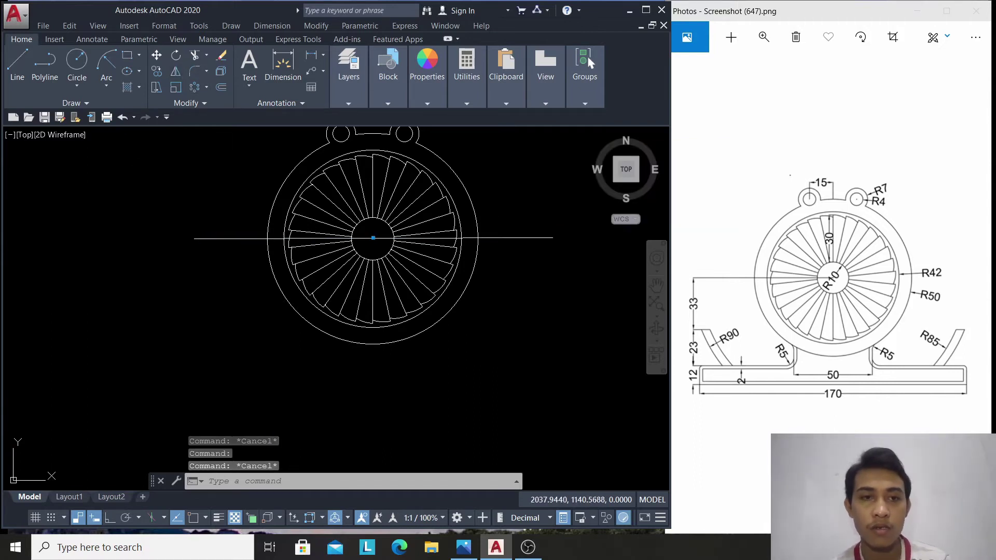
pyautogui.click(511, 238)
pyautogui.write('COPY')
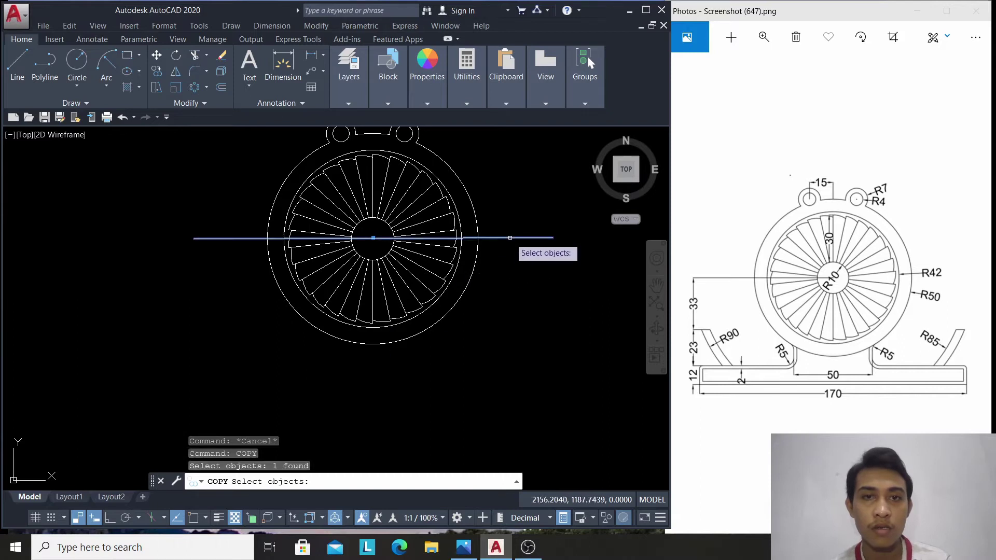
pyautogui.press('Return')
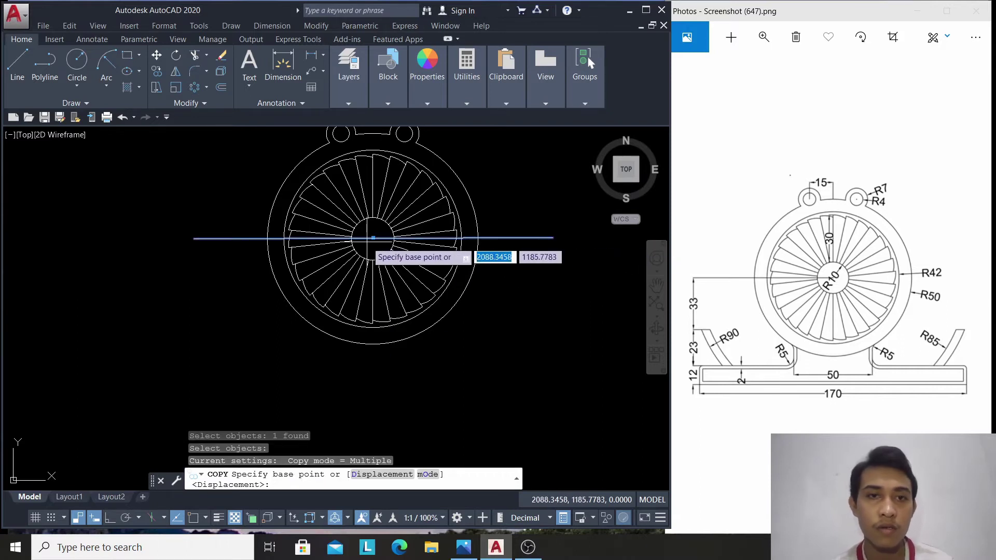
pyautogui.click(374, 238)
pyautogui.write('6')
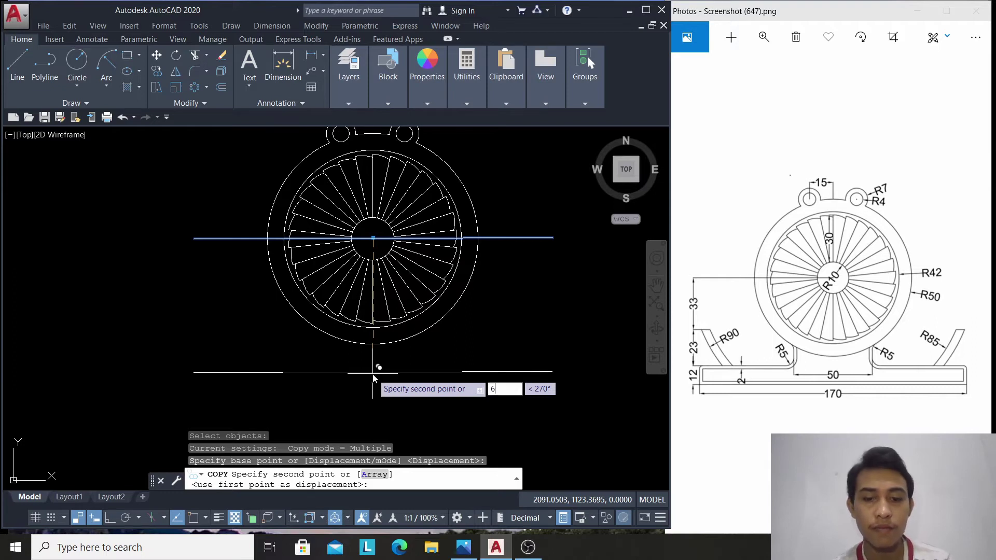
pyautogui.write('8')
pyautogui.press('Return')
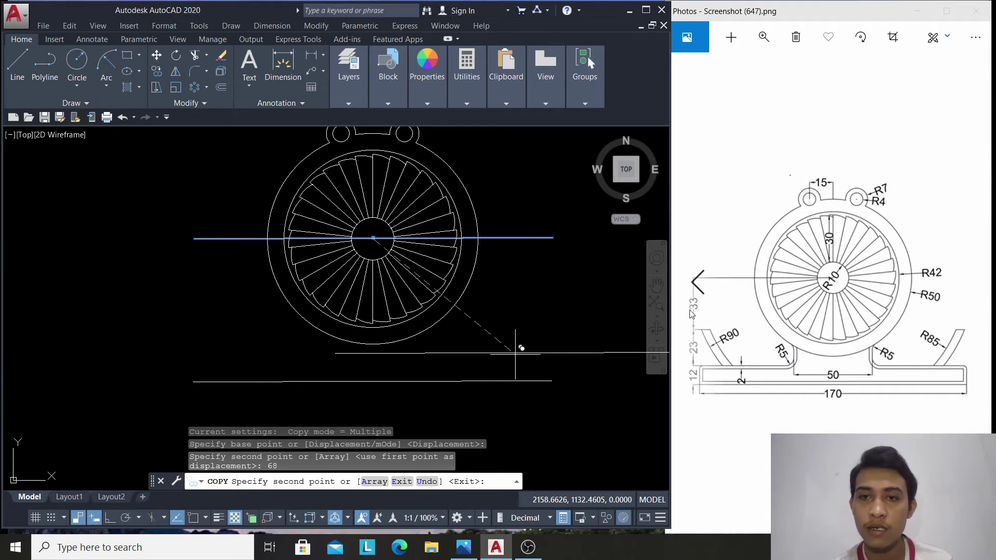
pyautogui.moveTo(695, 378)
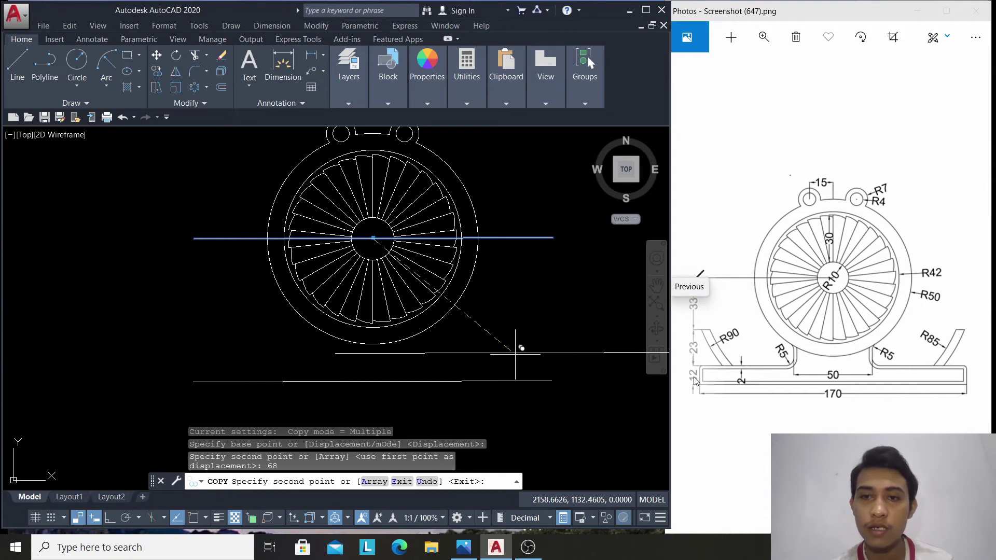
pyautogui.rightClick(539, 302)
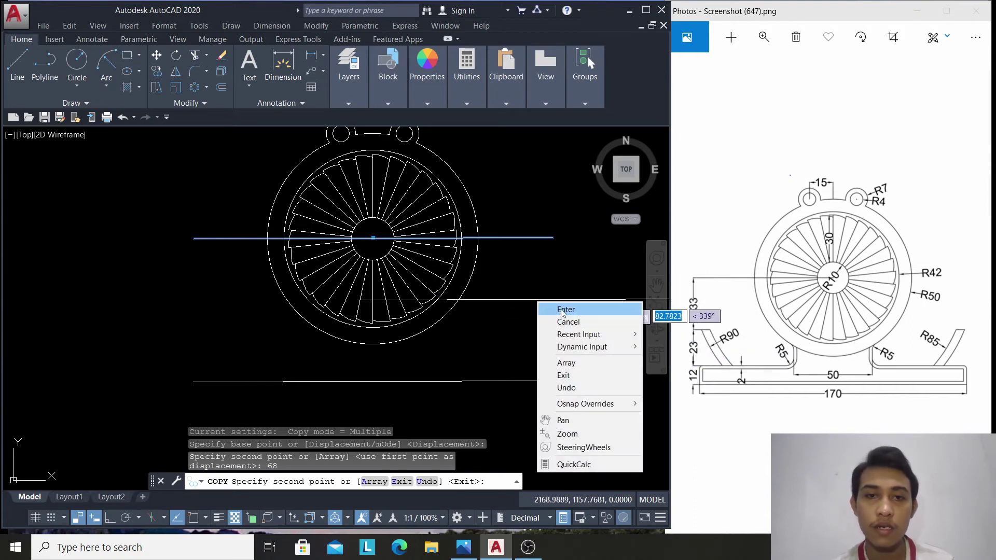
pyautogui.click(562, 310)
# Delete the original horizontal line through the fan centre
pyautogui.click(516, 231)
pyautogui.click(515, 239)
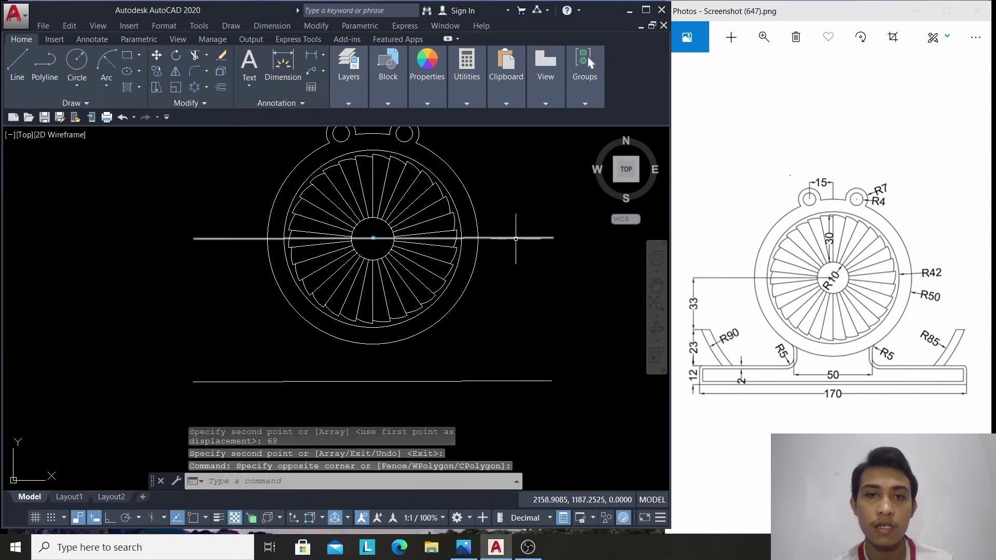
pyautogui.press('Delete')
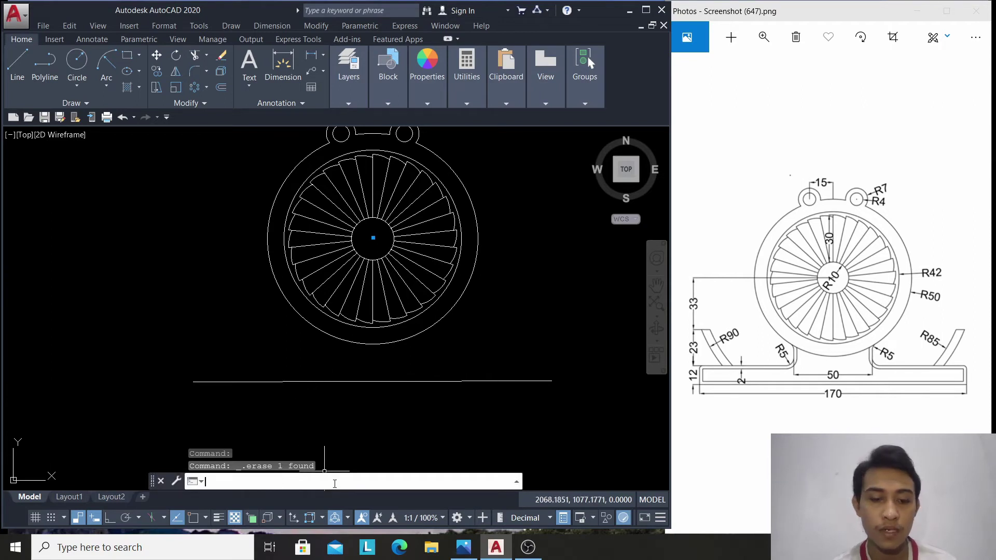
# Copy the lower 170-long line 12 units upward for the plate's top edge
pyautogui.write('copy')
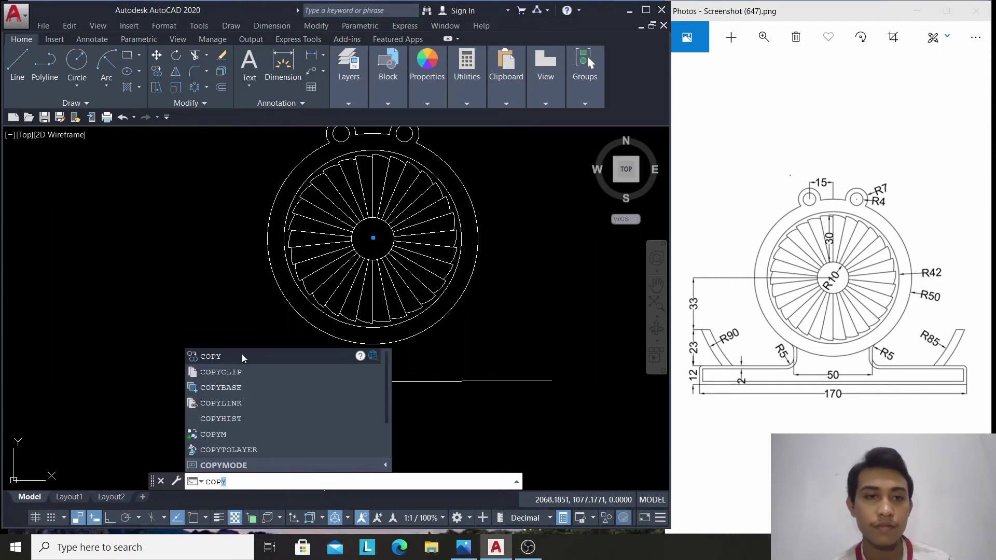
pyautogui.click(242, 354)
pyautogui.click(339, 382)
pyautogui.press('Return')
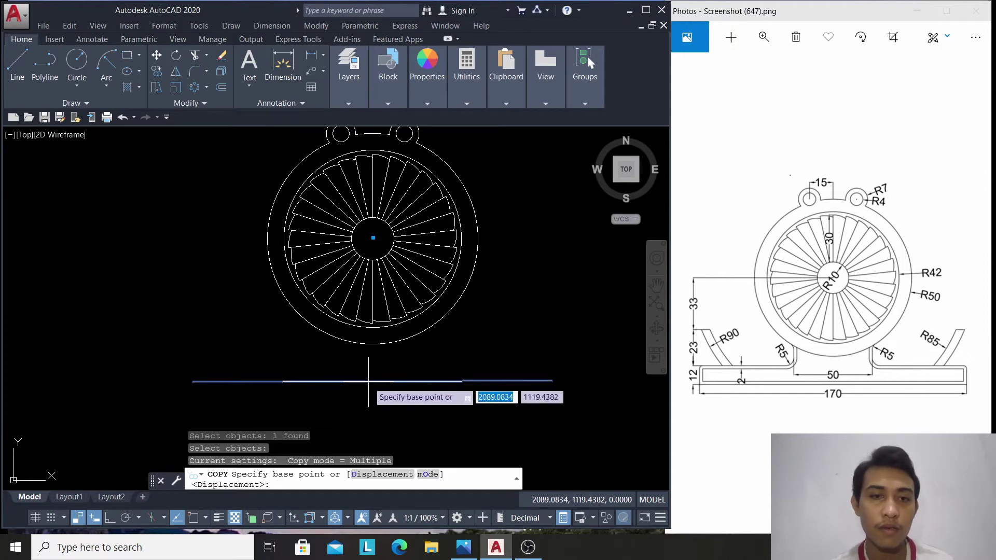
pyautogui.click(369, 382)
pyautogui.write('12')
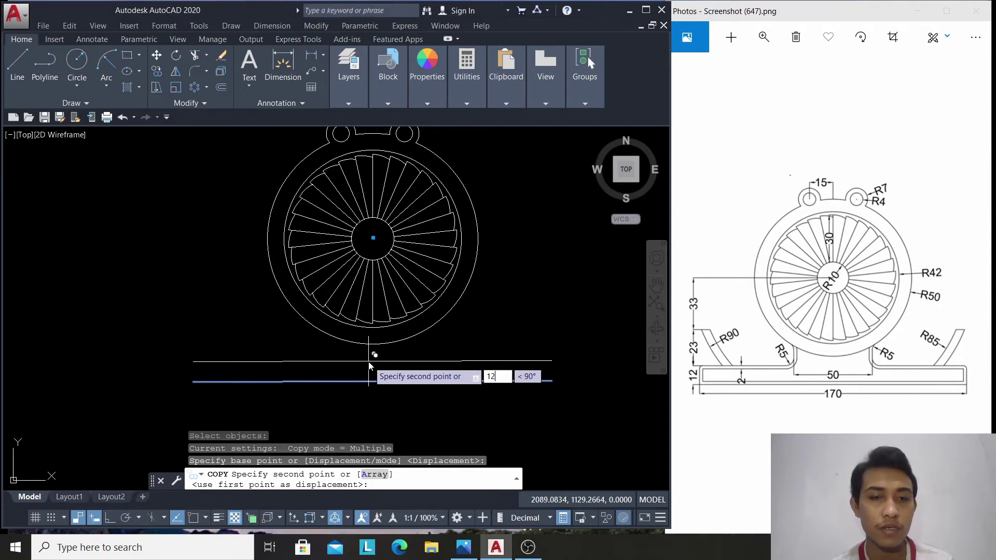
pyautogui.press('Return')
pyautogui.rightClick(535, 306)
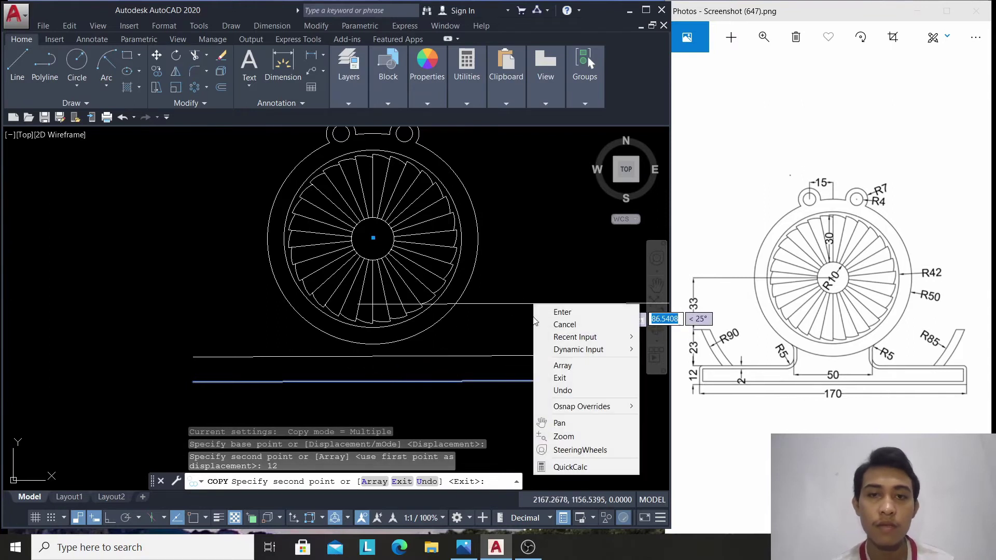
pyautogui.click(541, 315)
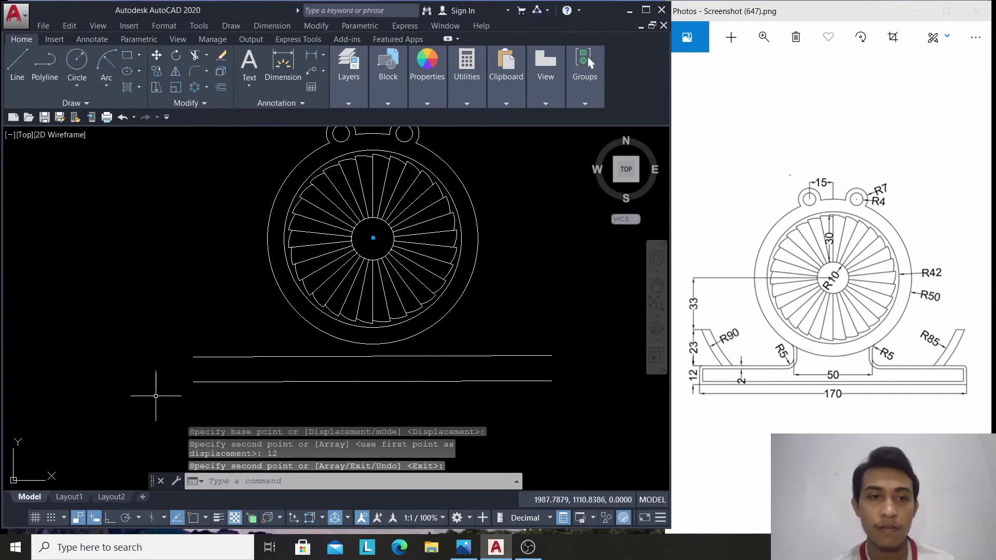
# Draw a vertical line joining the left endpoints of the two base-plate lines
pyautogui.click(17, 63)
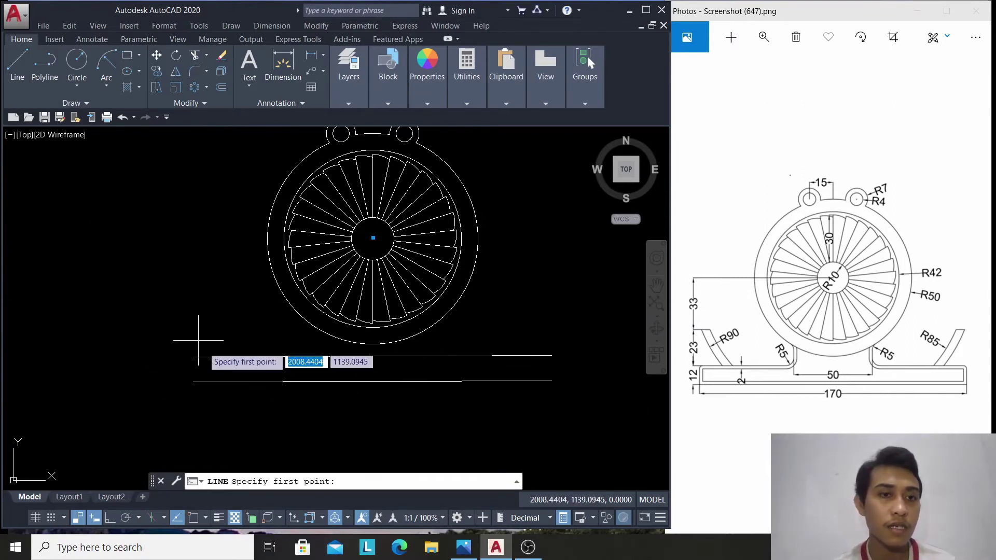
pyautogui.write('nd')
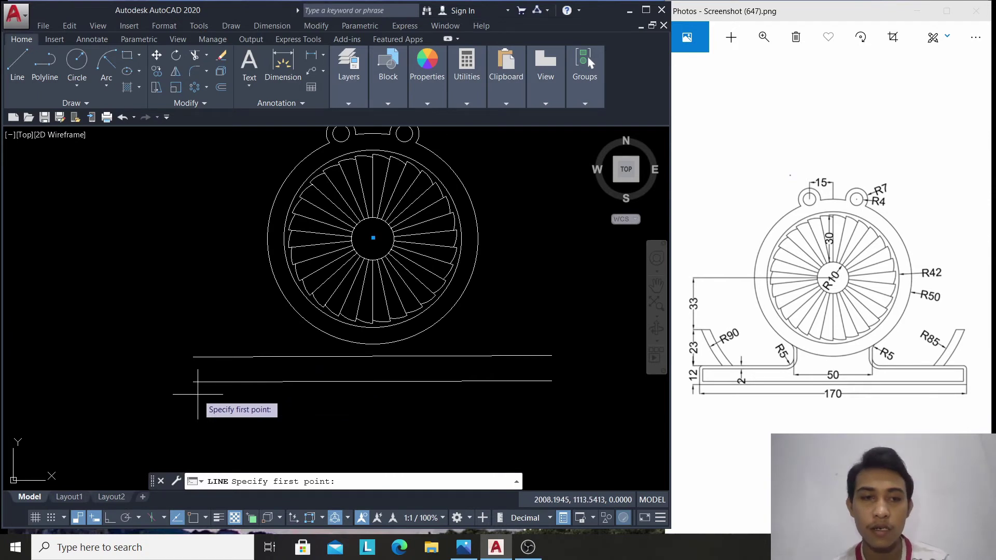
pyautogui.press('Return')
pyautogui.click(193, 383)
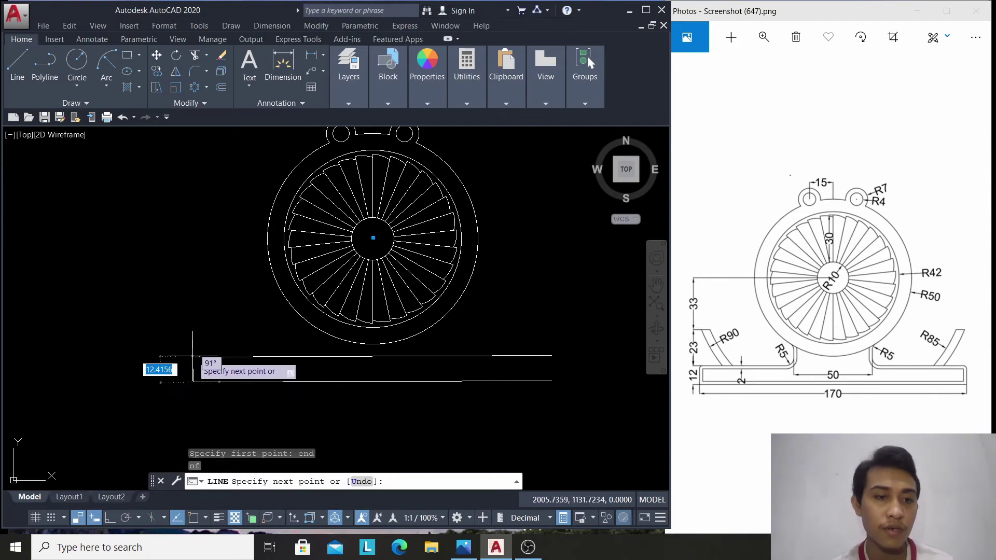
pyautogui.press('Return')
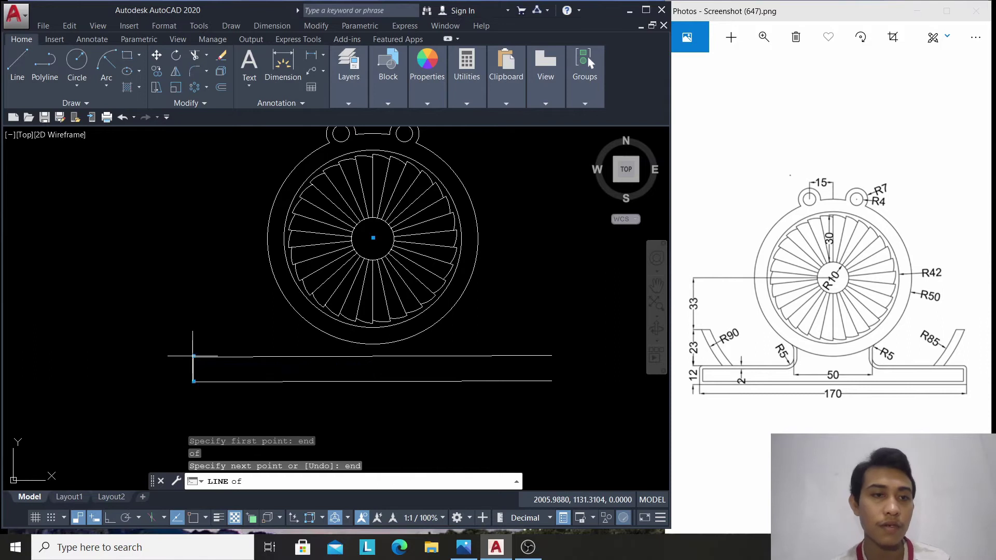
pyautogui.click(194, 356)
pyautogui.rightClick(176, 295)
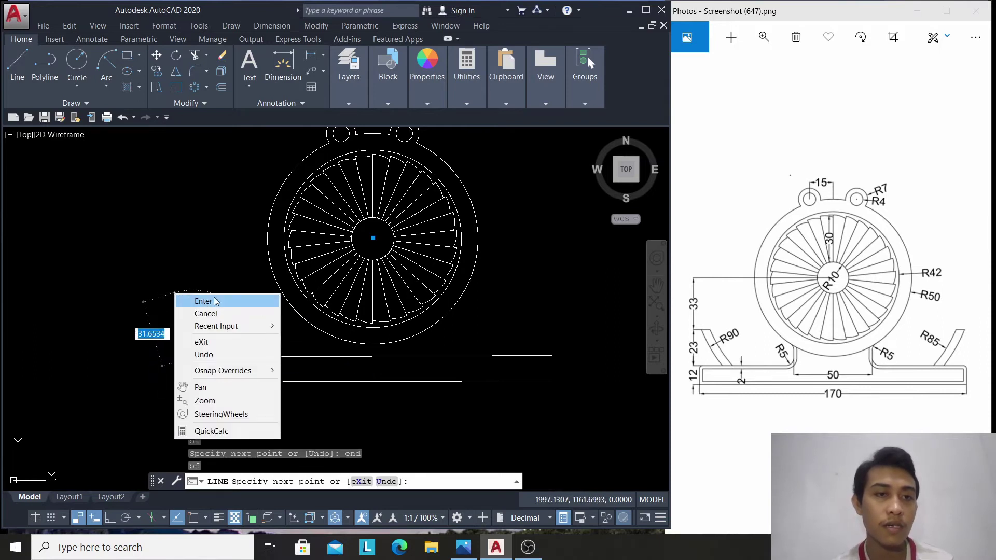
pyautogui.click(261, 304)
pyautogui.click(218, 290)
pyautogui.click(199, 373)
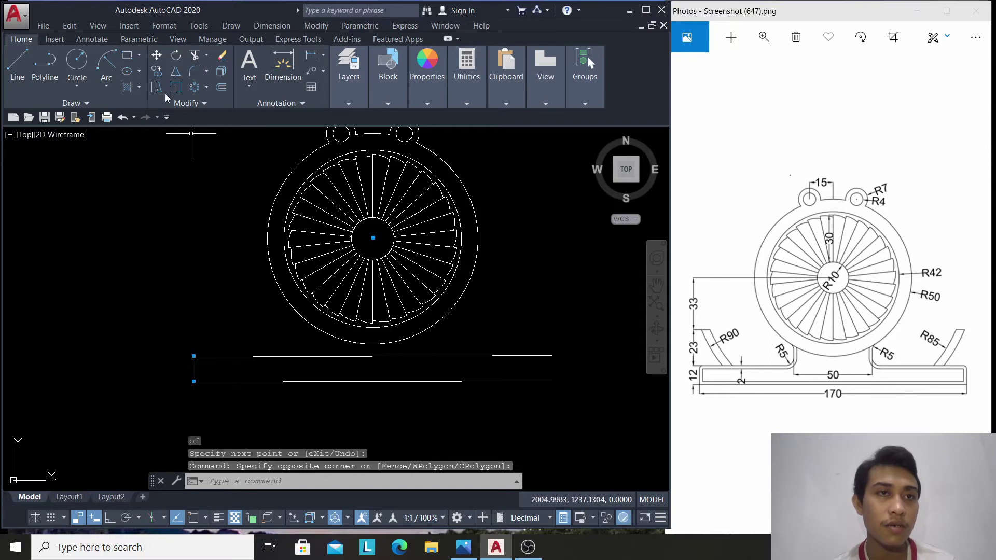
pyautogui.click(177, 77)
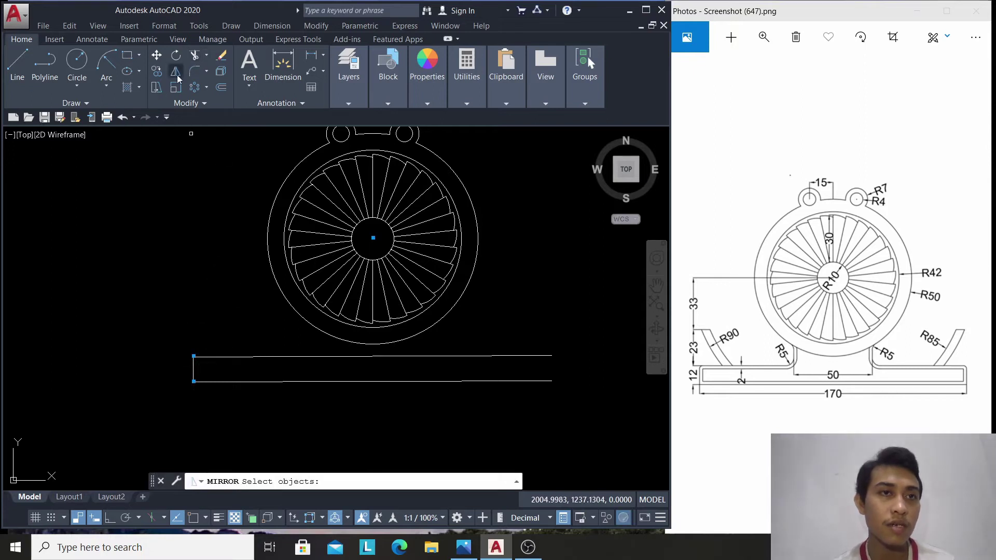
# Try mirroring the plate's left end line about the fan centre, then cancel
pyautogui.click(193, 367)
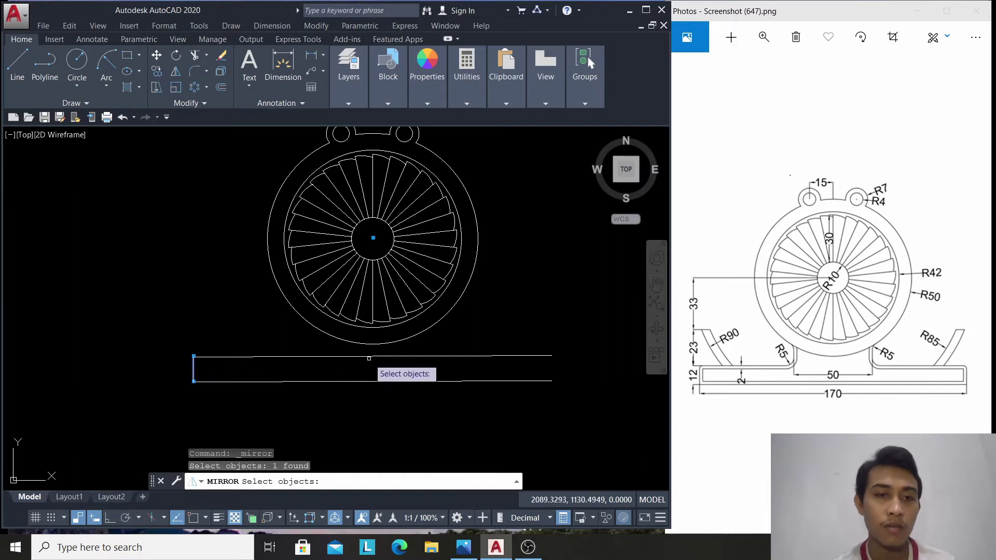
pyautogui.press('Return')
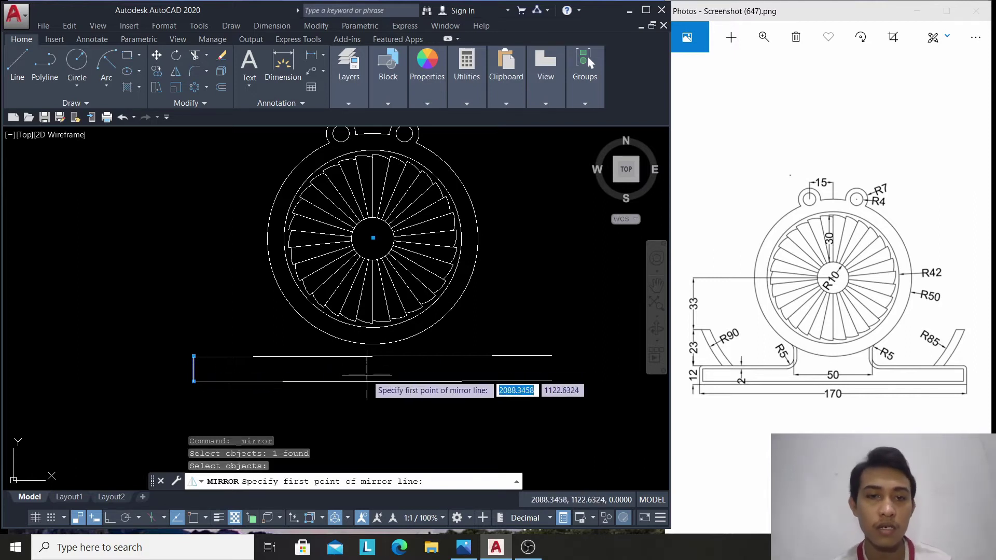
pyautogui.write('ce')
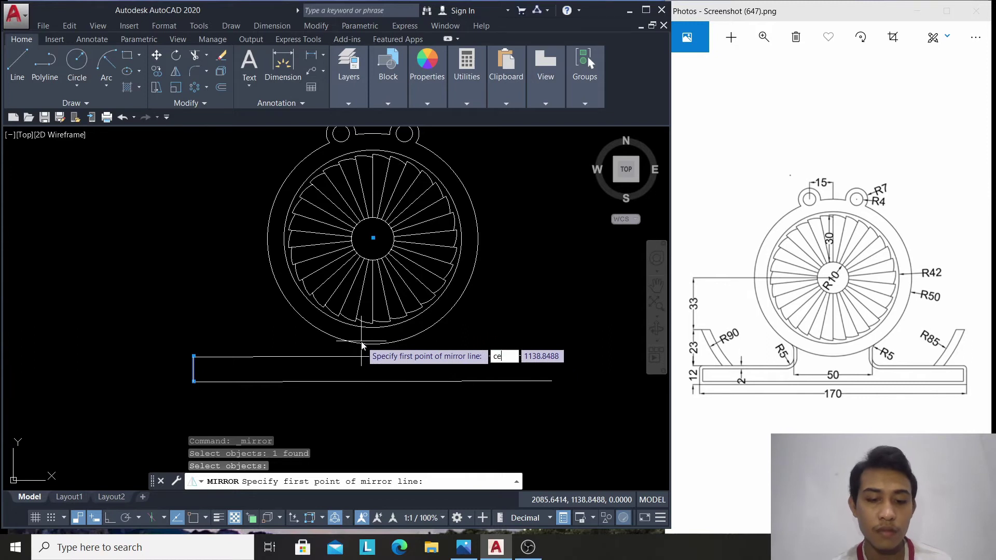
pyautogui.write('n')
pyautogui.press('Return')
pyautogui.click(372, 239)
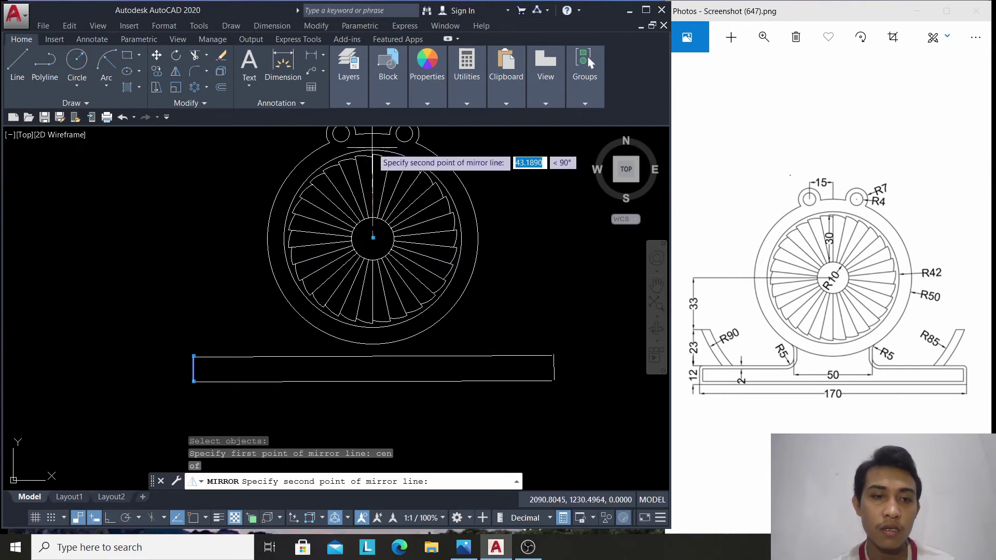
pyautogui.press('Escape')
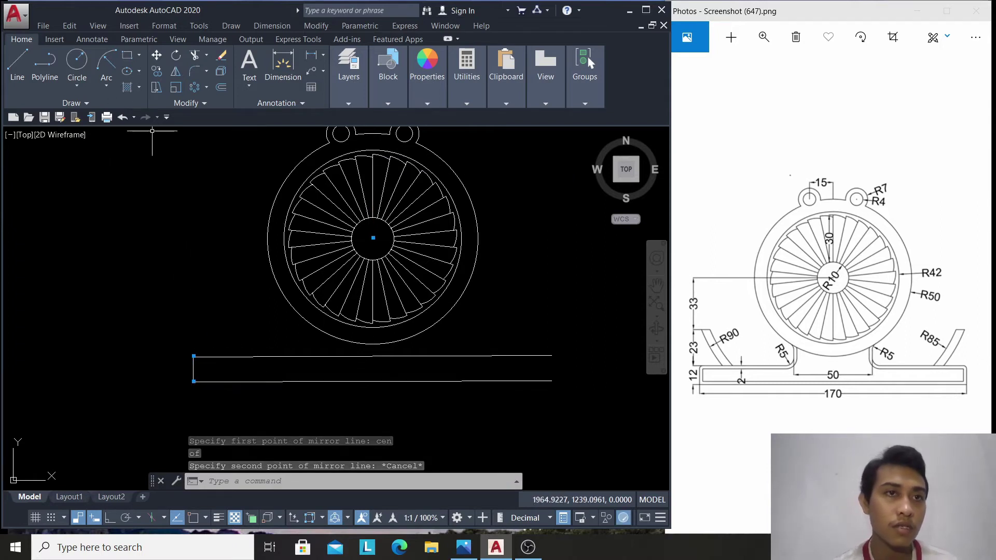
# Mirror the left end line about a vertical axis through the top edge's midpoint
pyautogui.press('Return')
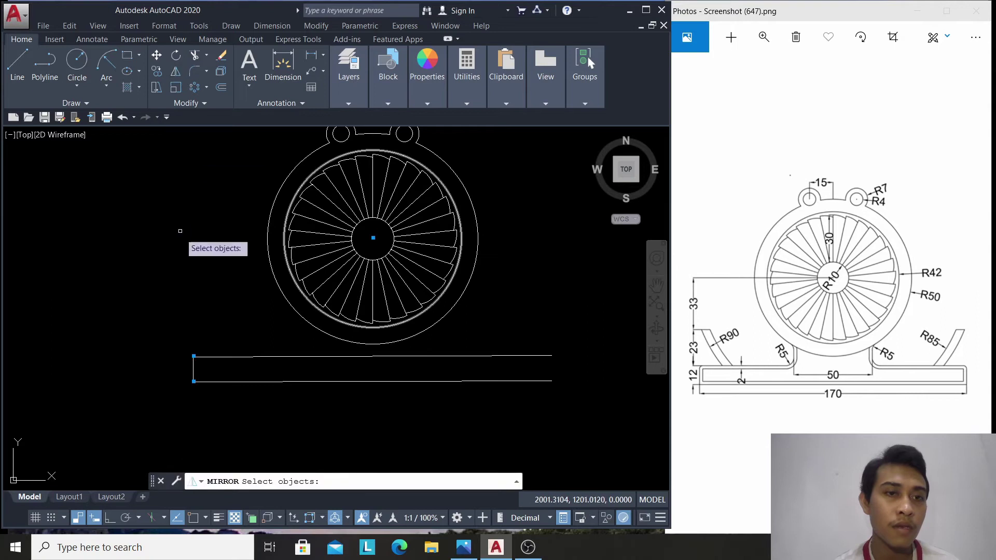
pyautogui.click(194, 364)
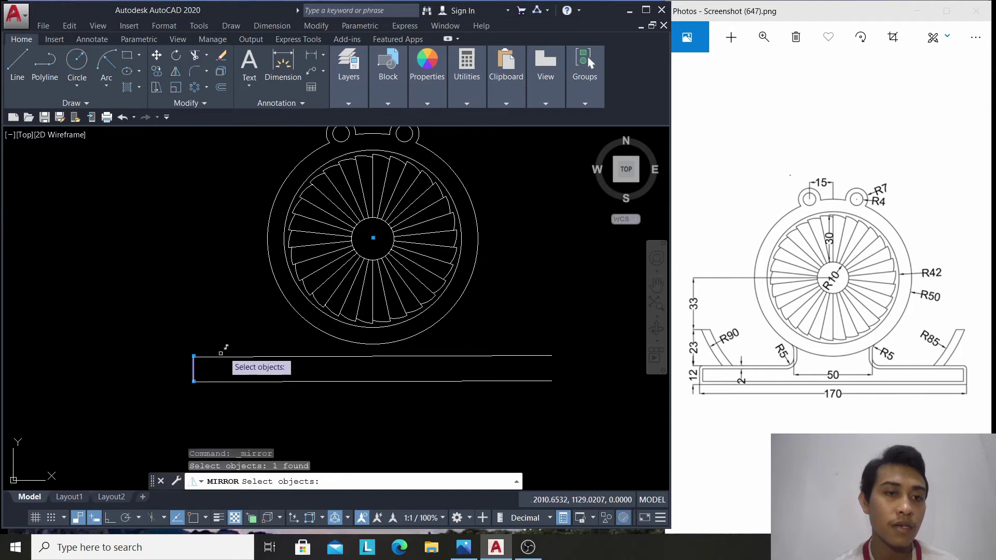
pyautogui.press('Return')
pyautogui.write('mi')
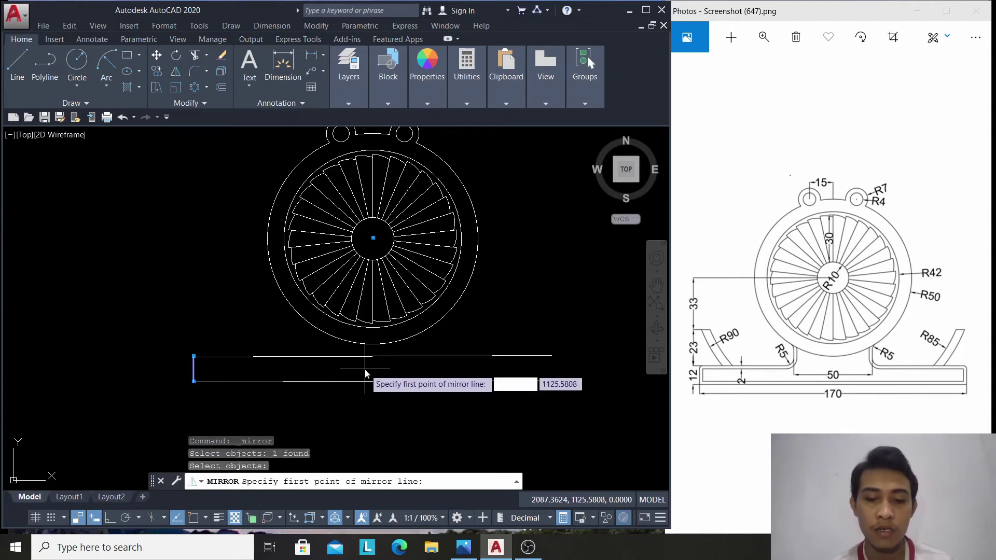
pyautogui.write('d')
pyautogui.press('Return')
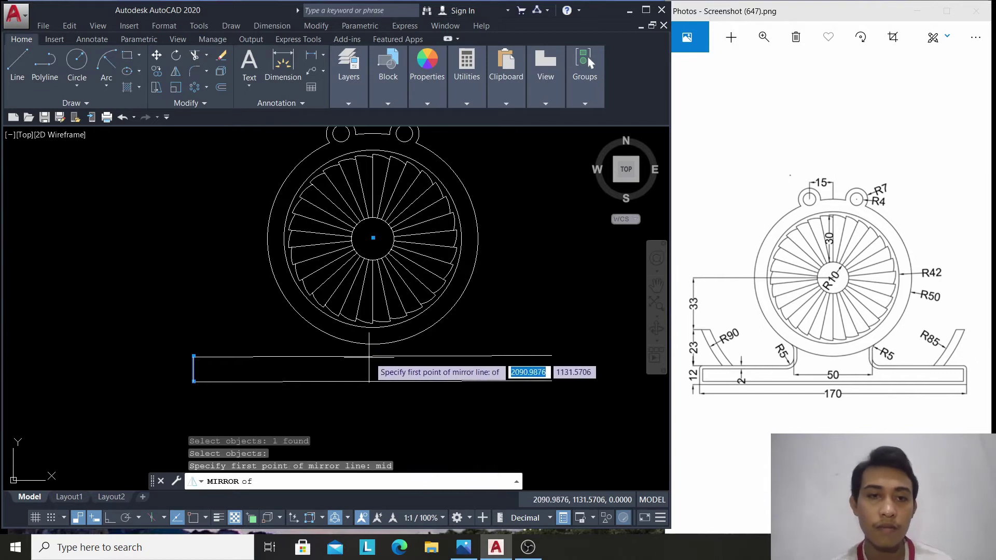
pyautogui.click(370, 356)
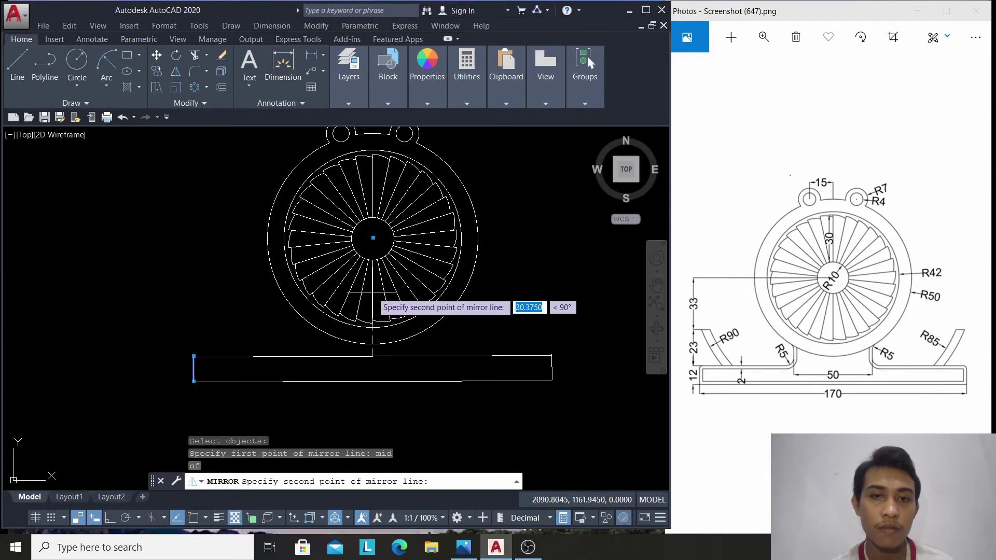
pyautogui.click(373, 293)
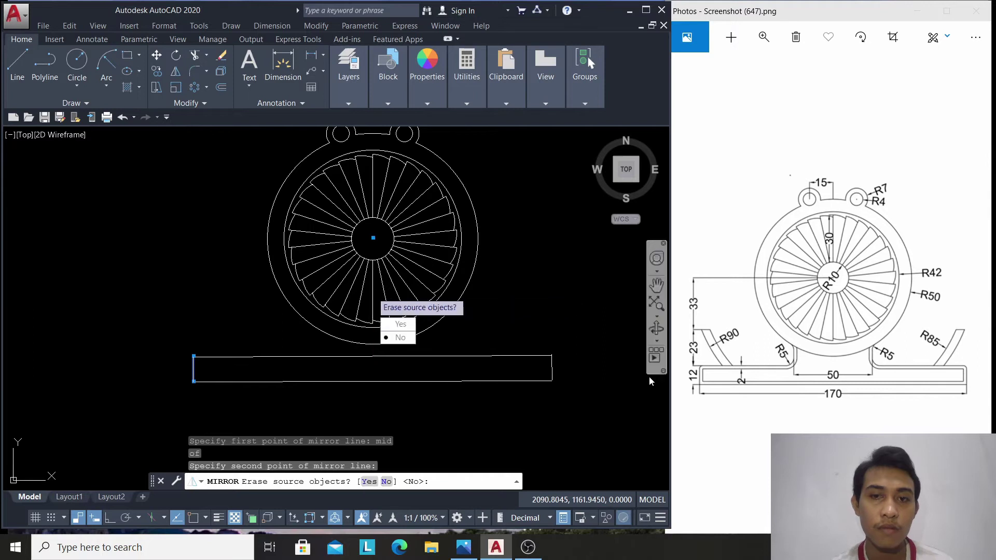
# Keep the original line, then erase the mirrored right end line
pyautogui.click(412, 338)
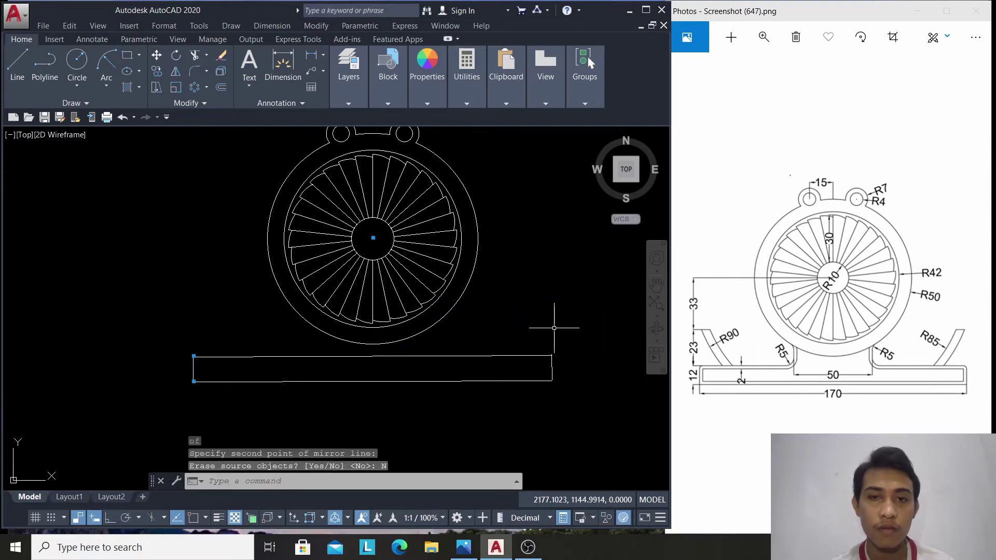
pyautogui.scroll(4, 555, 328)
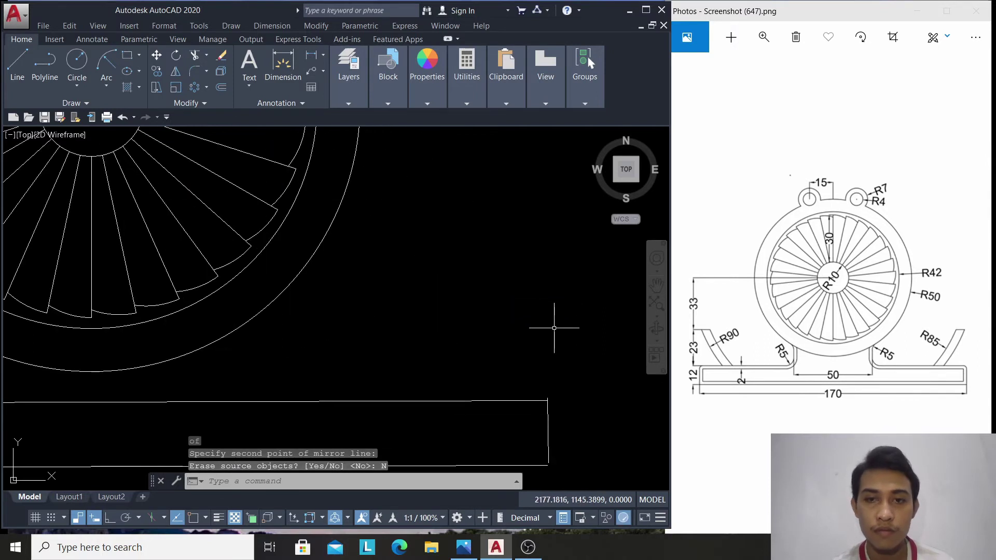
pyautogui.click(546, 432)
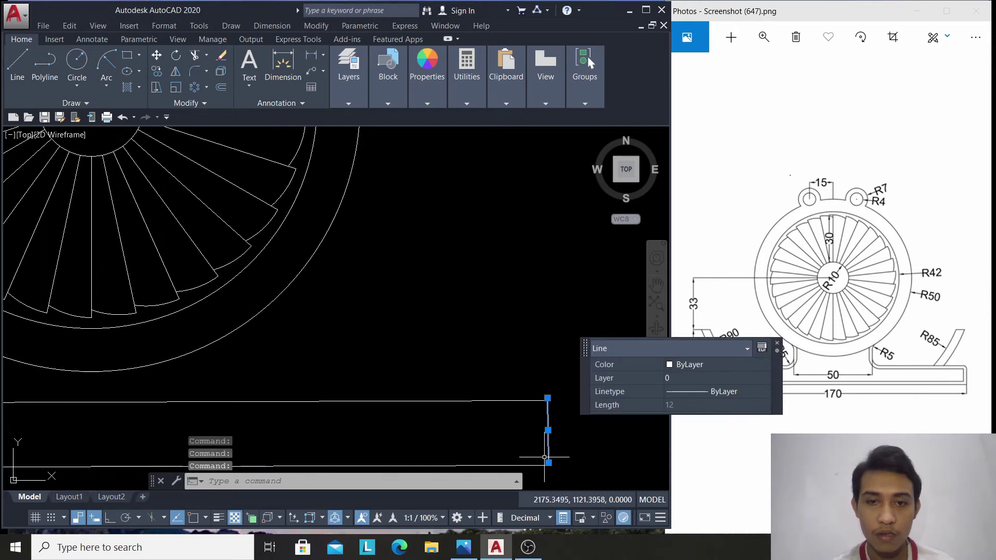
pyautogui.press('Escape')
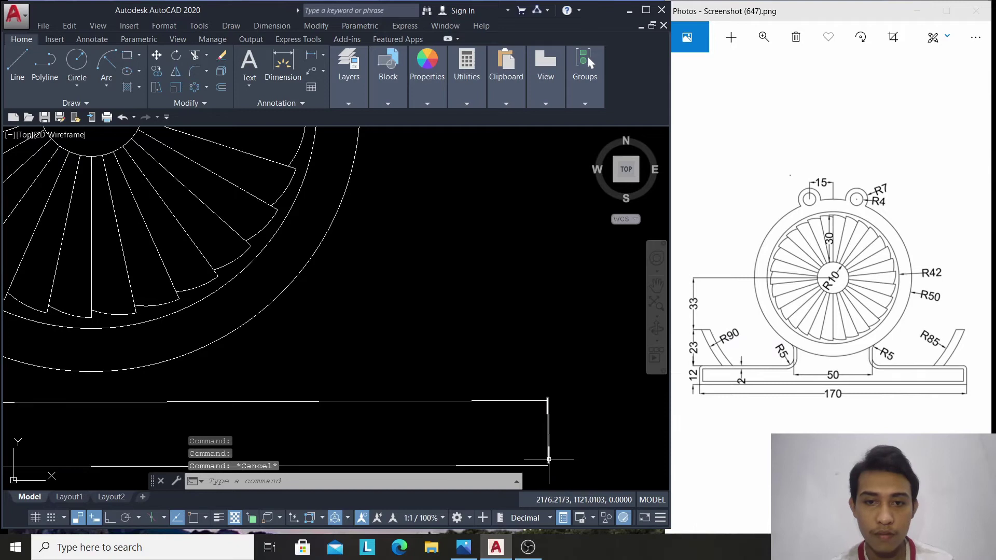
pyautogui.click(546, 444)
pyautogui.press('Escape')
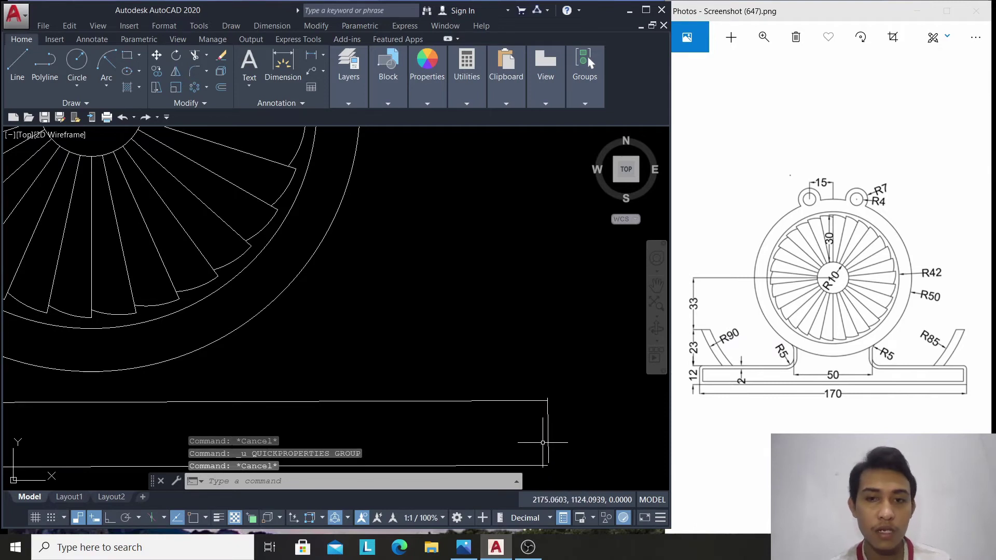
pyautogui.click(548, 429)
pyautogui.press('Delete')
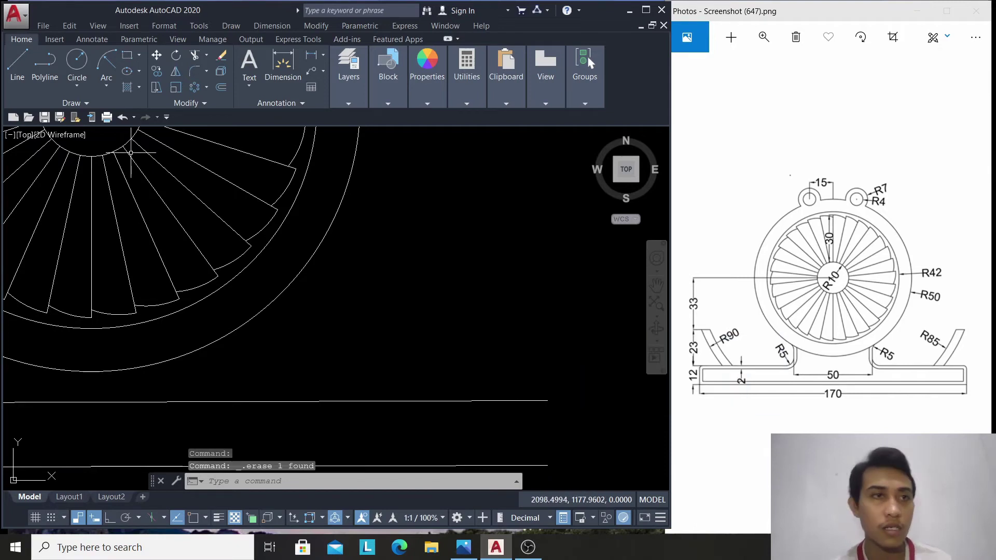
# Draw a vertical line from the bottom edge's right endpoint to the top edge's right endpoint
pyautogui.click(18, 64)
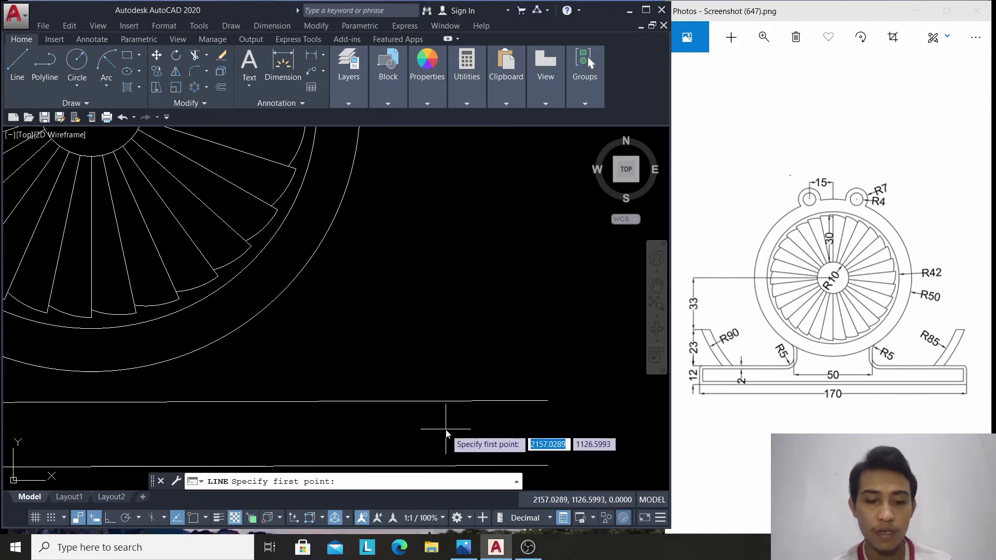
pyautogui.write('en')
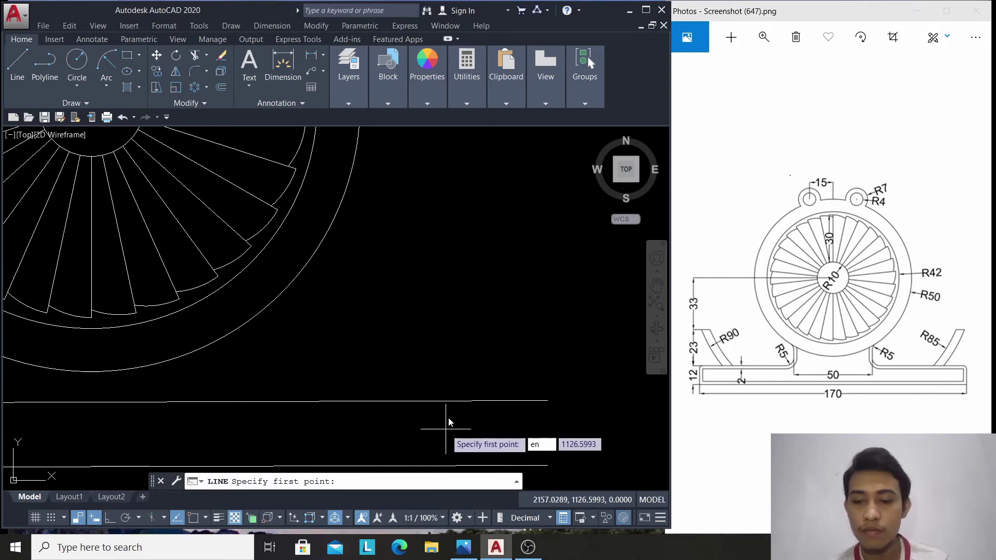
pyautogui.write('d')
pyautogui.press('Return')
pyautogui.click(549, 465)
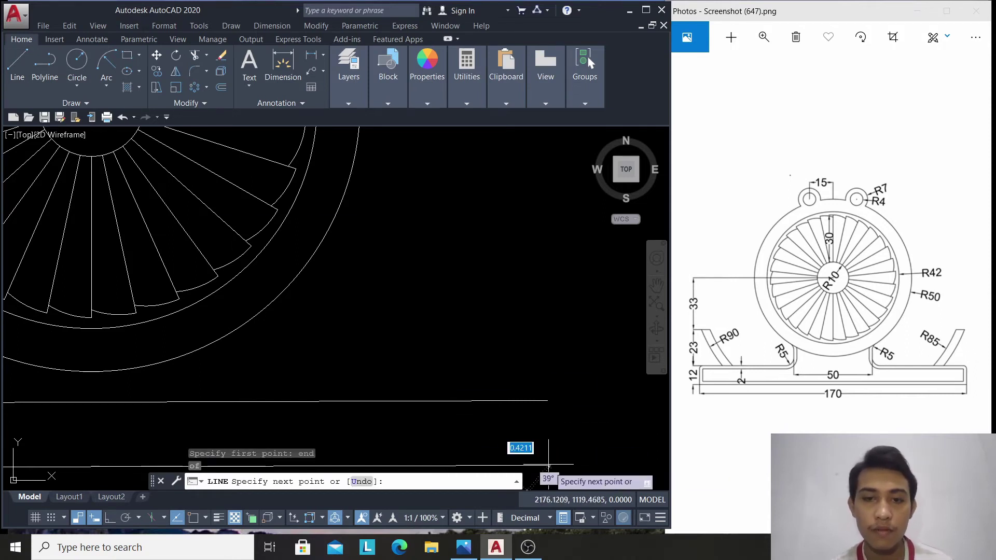
pyautogui.press('Return')
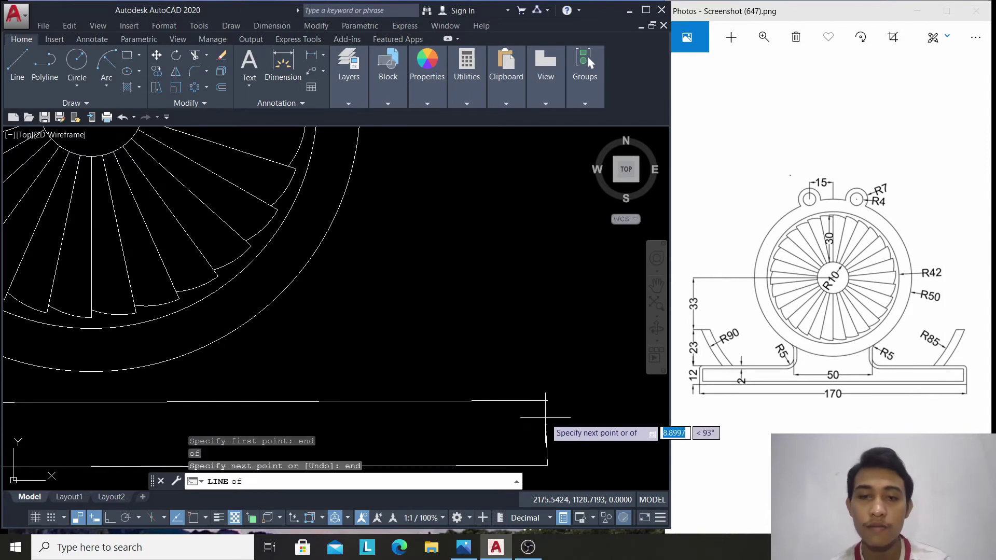
pyautogui.click(548, 401)
pyautogui.rightClick(518, 274)
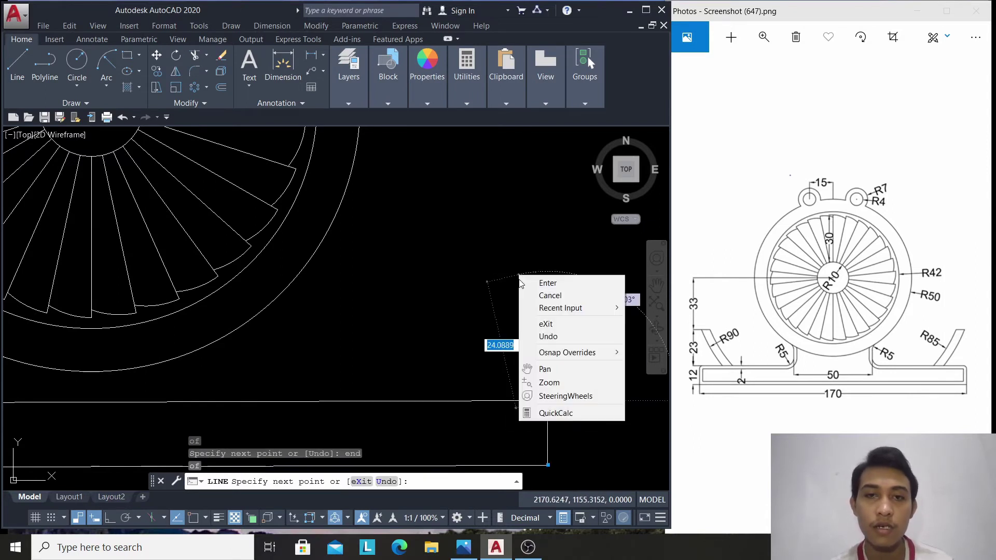
pyautogui.click(540, 283)
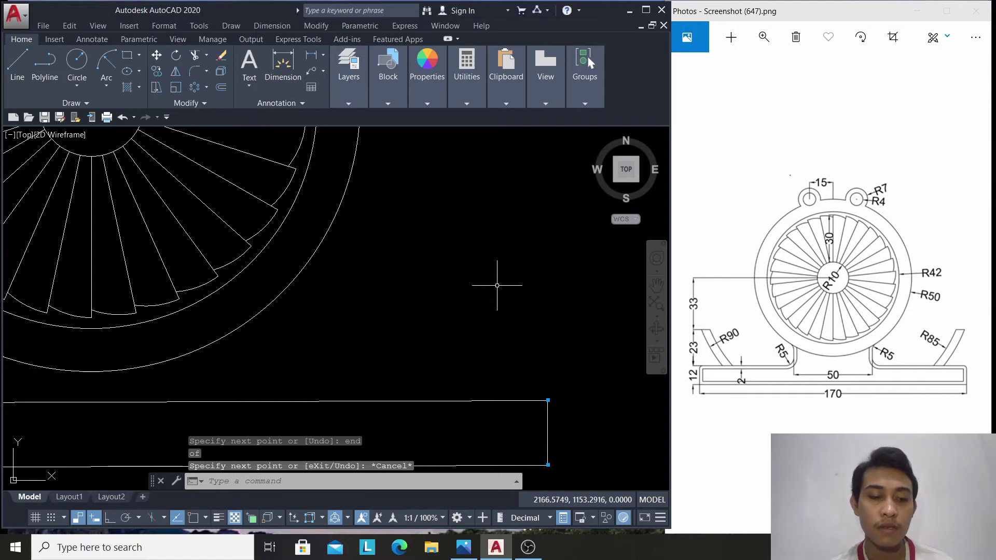
pyautogui.scroll(-2, 497, 284)
pyautogui.scroll(-2, 497, 285)
pyautogui.scroll(4, 549, 345)
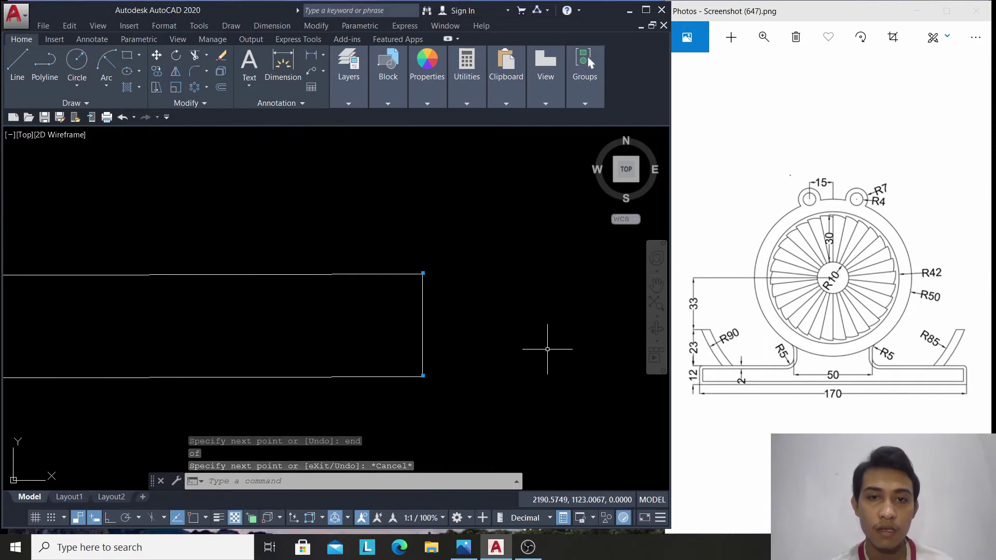
pyautogui.scroll(-4, 551, 341)
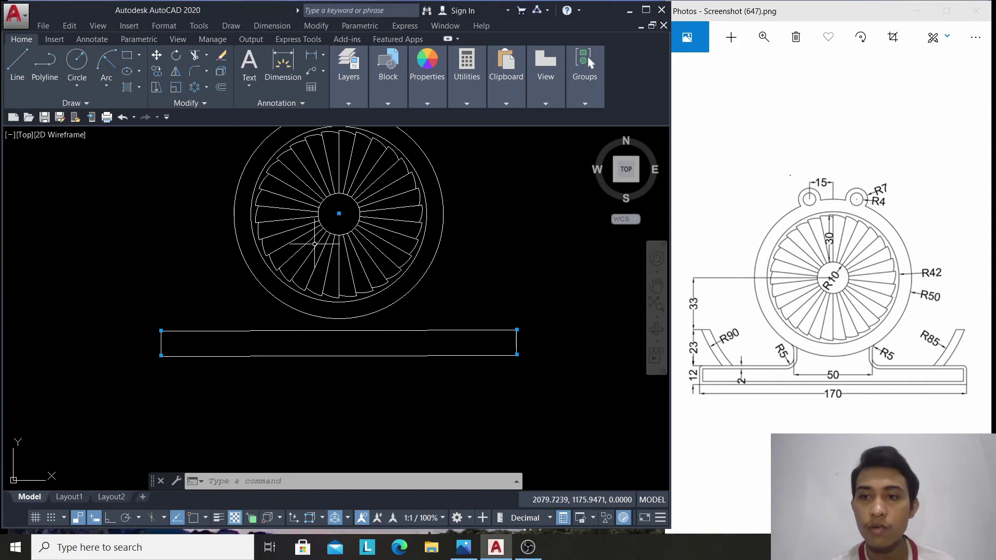
# Draw a line from the fan centre (CEN snap) to the base plate's top-edge midpoint, then select it
pyautogui.click(17, 62)
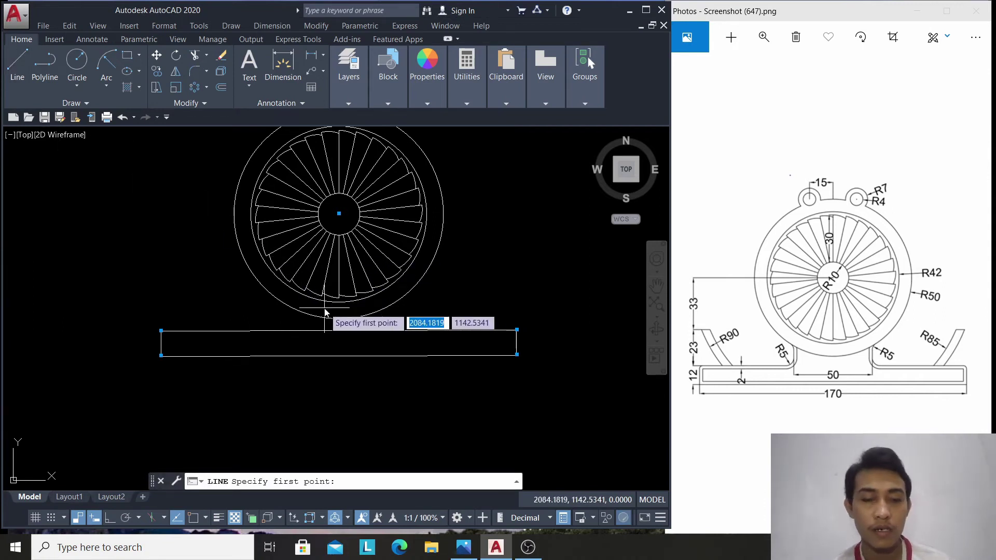
pyautogui.write('cen')
pyautogui.press('Return')
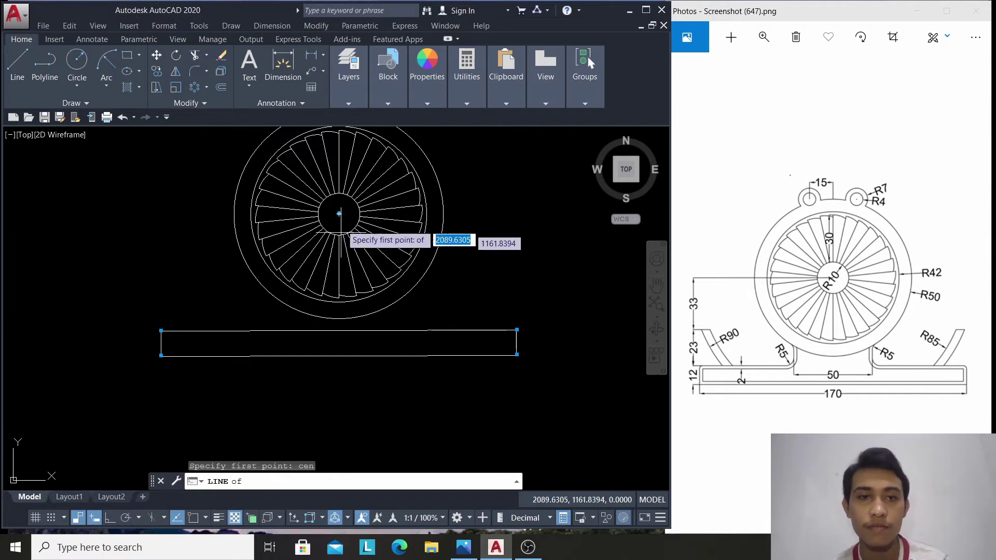
pyautogui.click(340, 223)
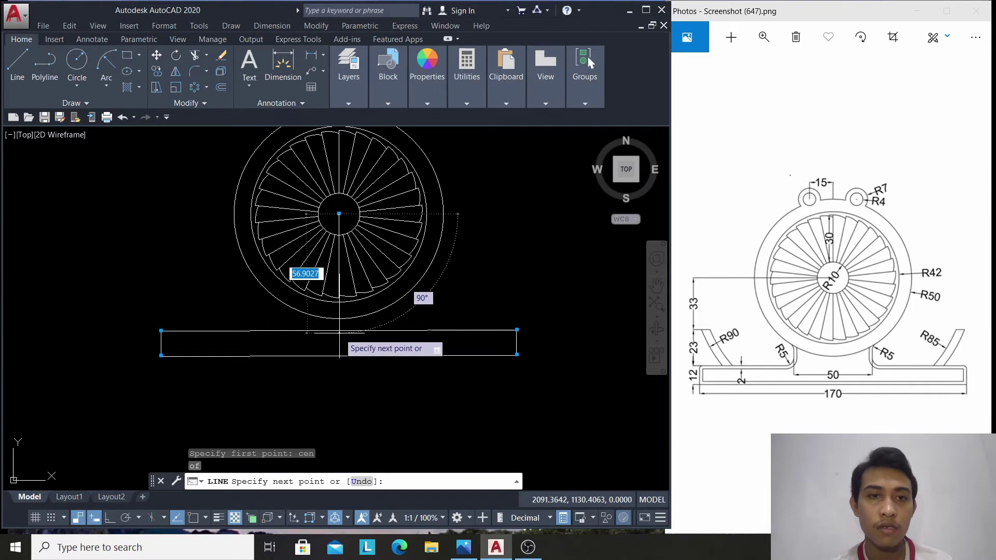
pyautogui.write('mid')
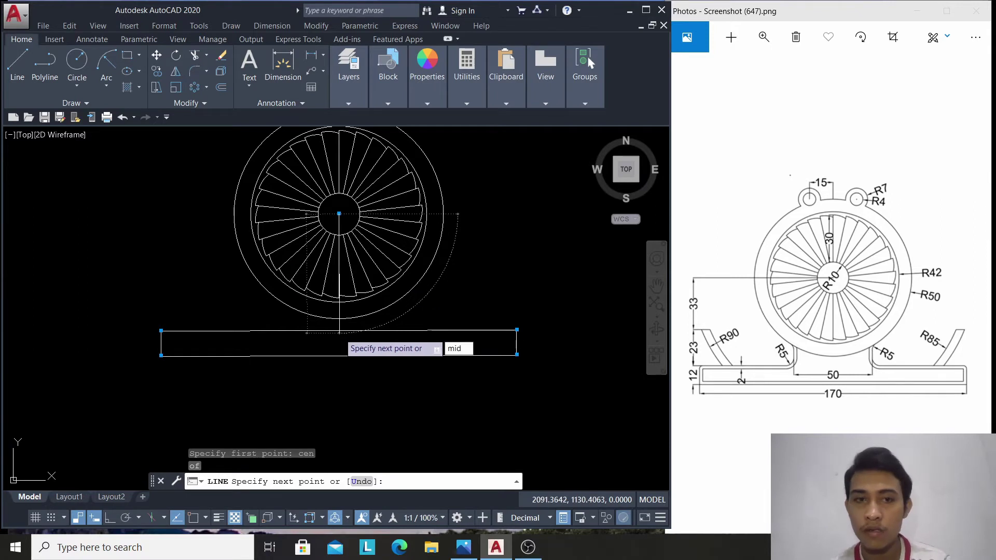
pyautogui.press('Return')
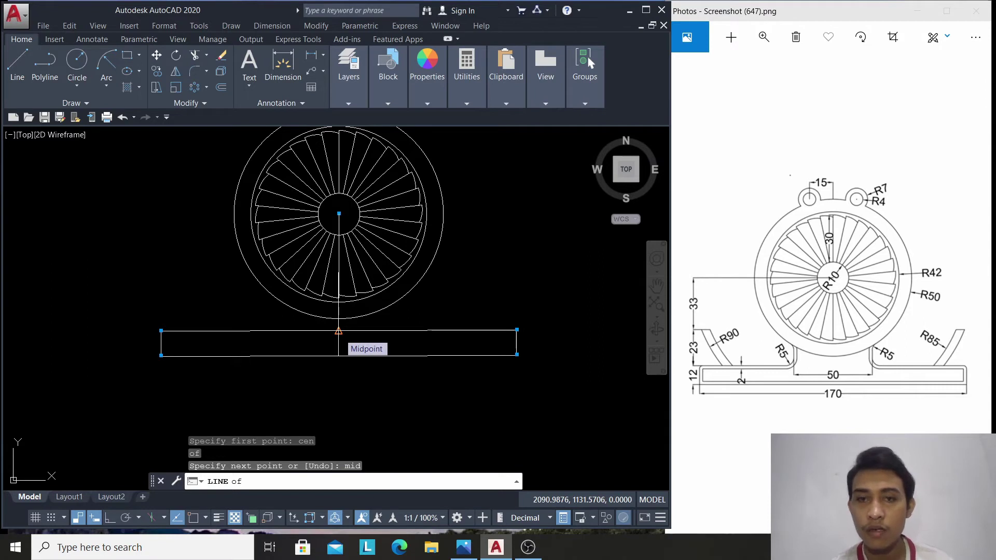
pyautogui.click(339, 330)
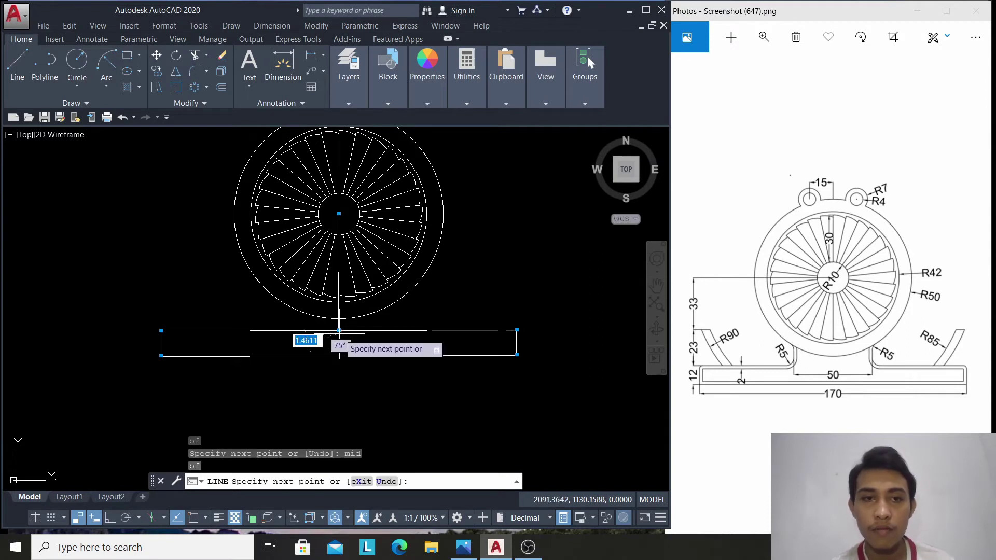
pyautogui.rightClick(496, 299)
pyautogui.click(500, 307)
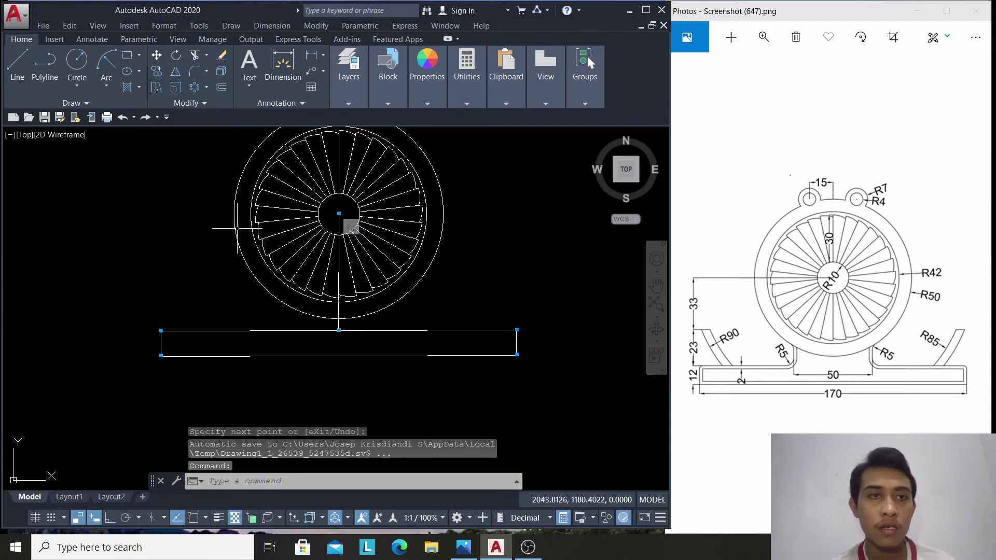
pyautogui.click(338, 256)
# Start a CO copy of the center line, picking its base point on the line
pyautogui.write('co')
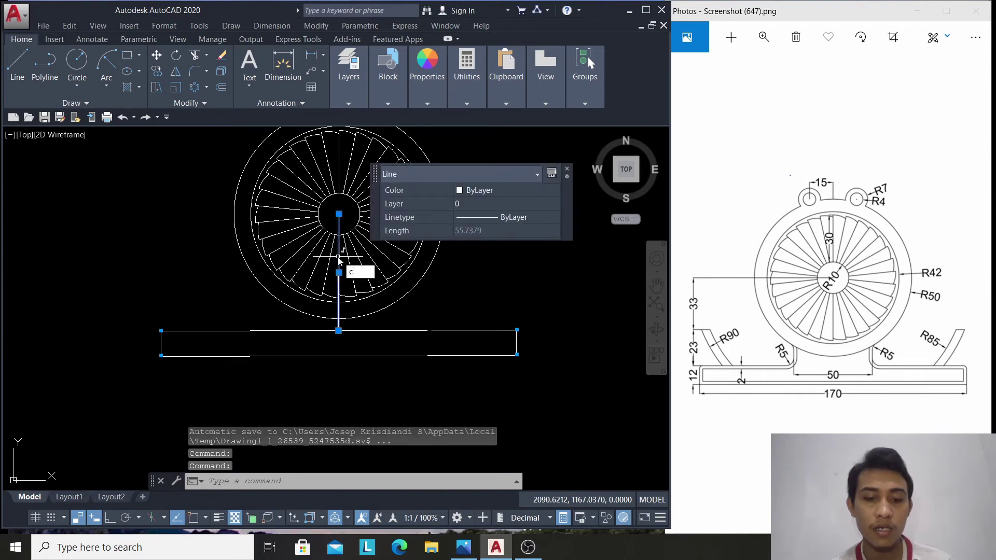
pyautogui.press('Return')
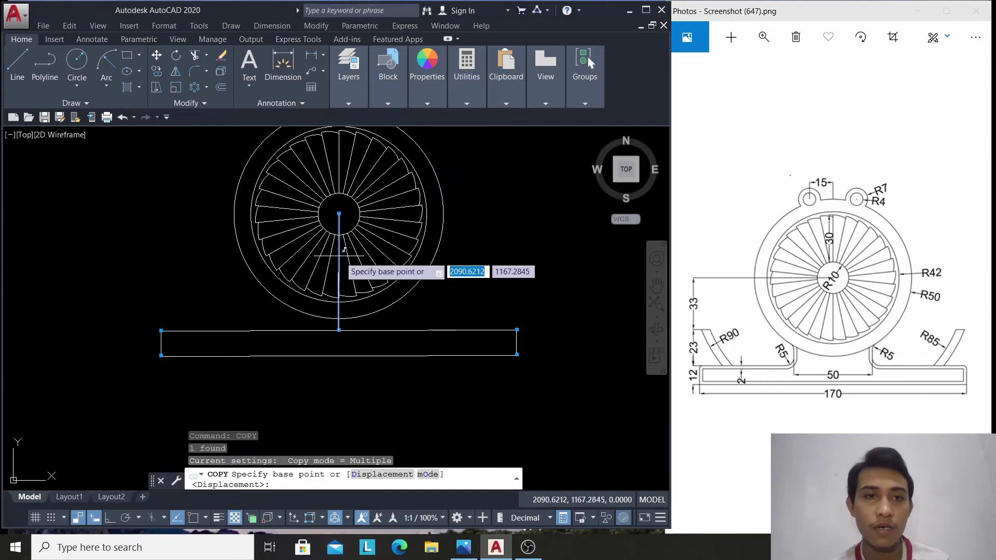
pyautogui.click(340, 255)
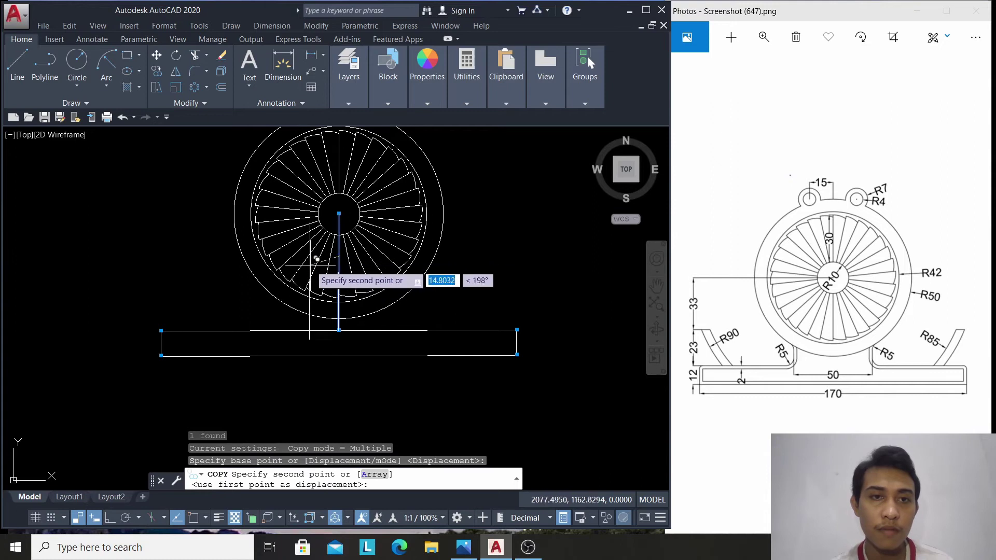
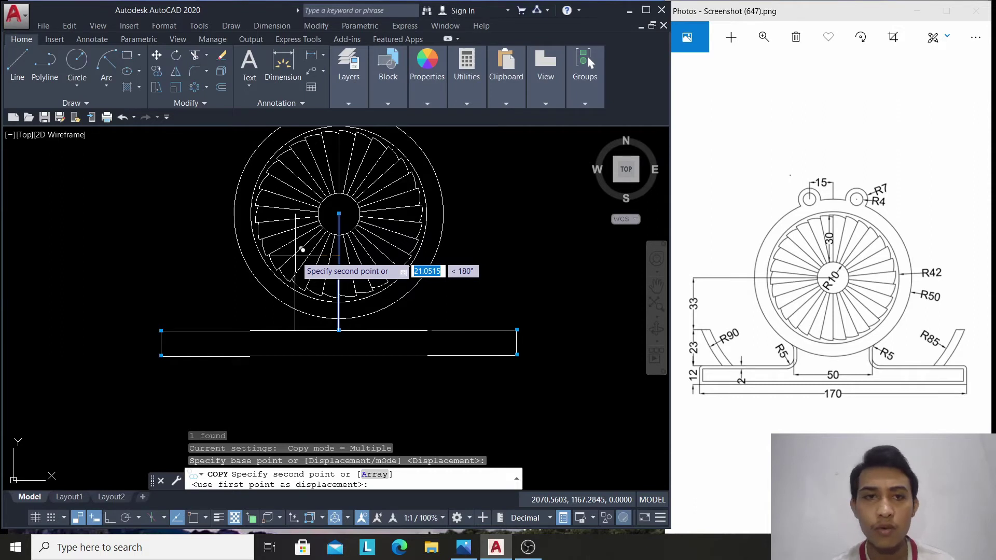
# Copy the vertical centre line 25 units to the left and 25 units to the right
pyautogui.write('25')
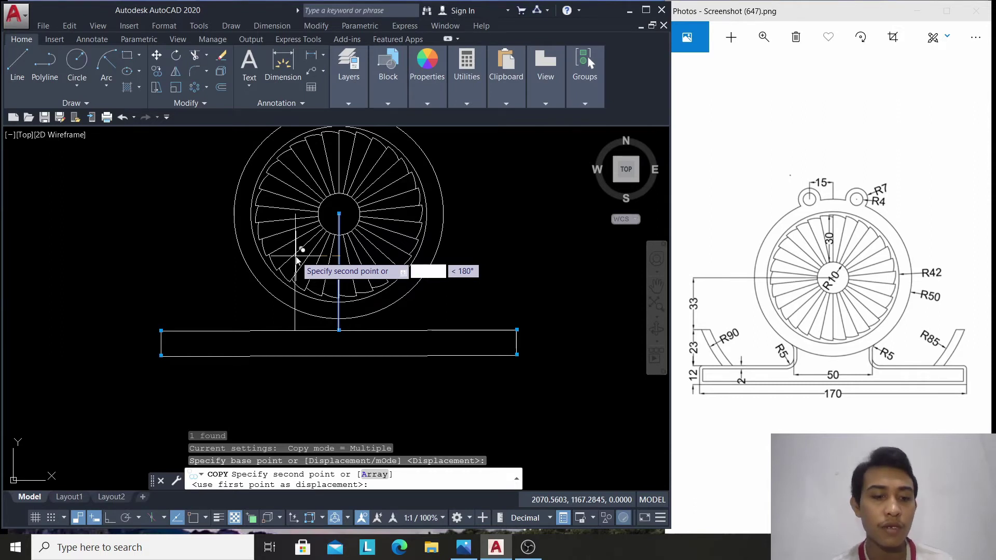
pyautogui.write('25')
pyautogui.press('Return')
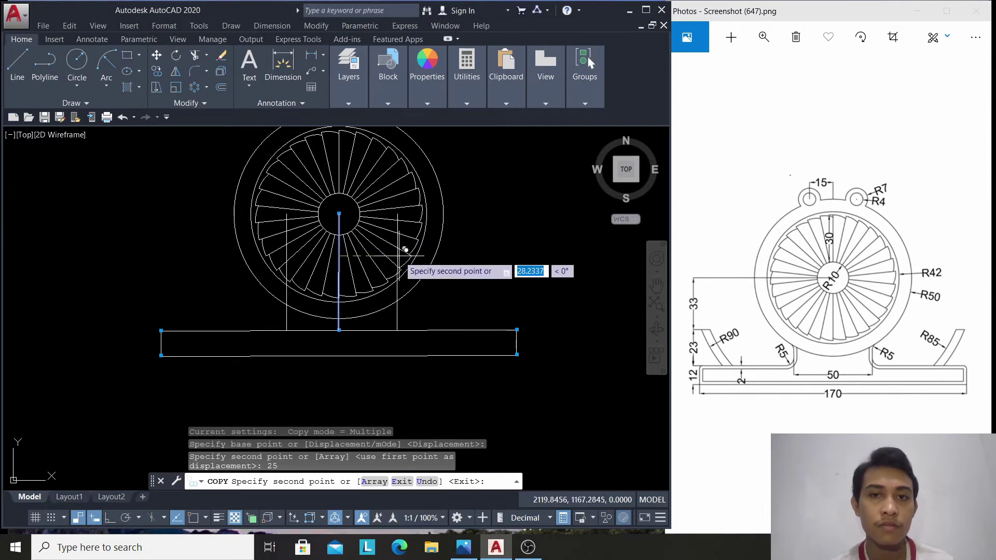
pyautogui.press('Return')
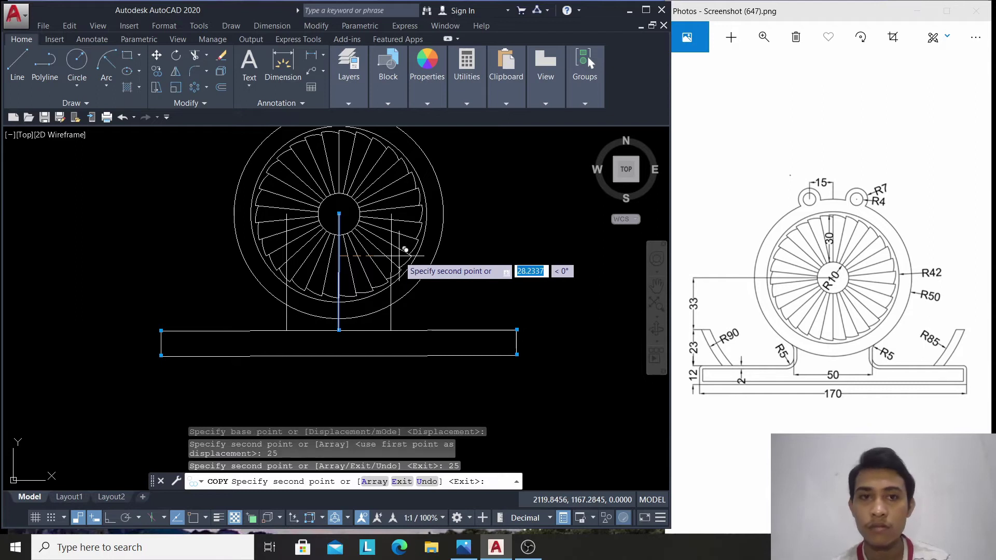
pyautogui.rightClick(479, 225)
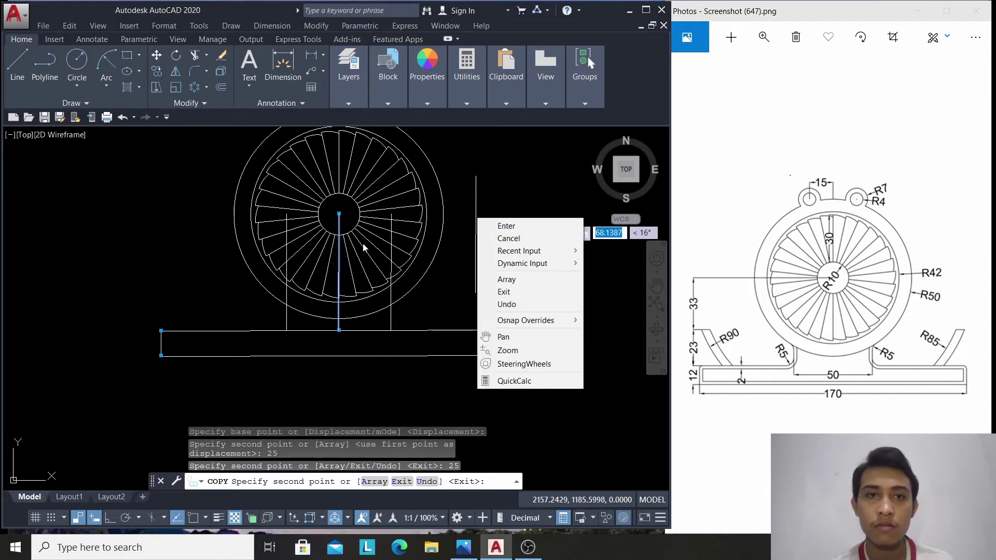
pyautogui.click(482, 226)
# Delete the original vertical centre line
pyautogui.click(503, 223)
pyautogui.click(551, 217)
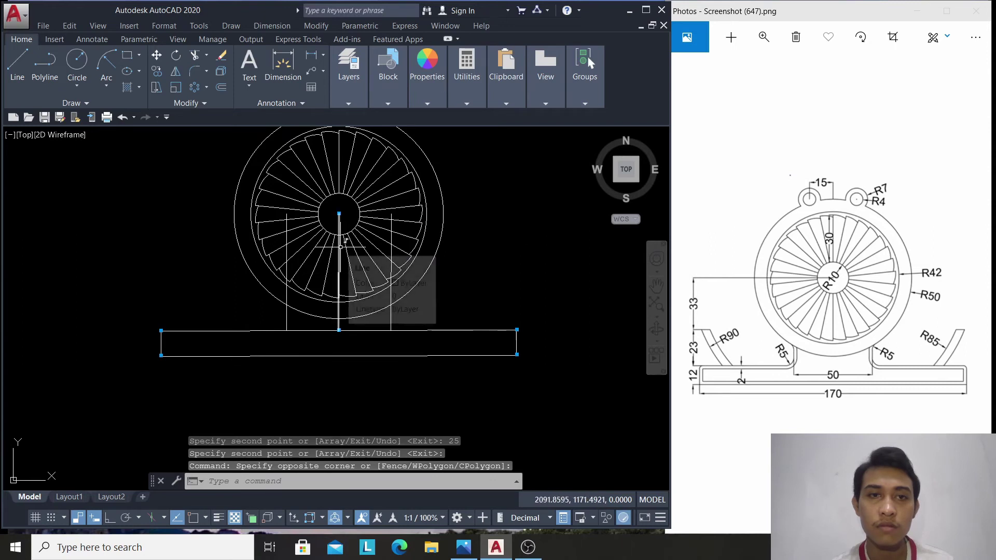
pyautogui.click(436, 322)
pyautogui.press('Delete')
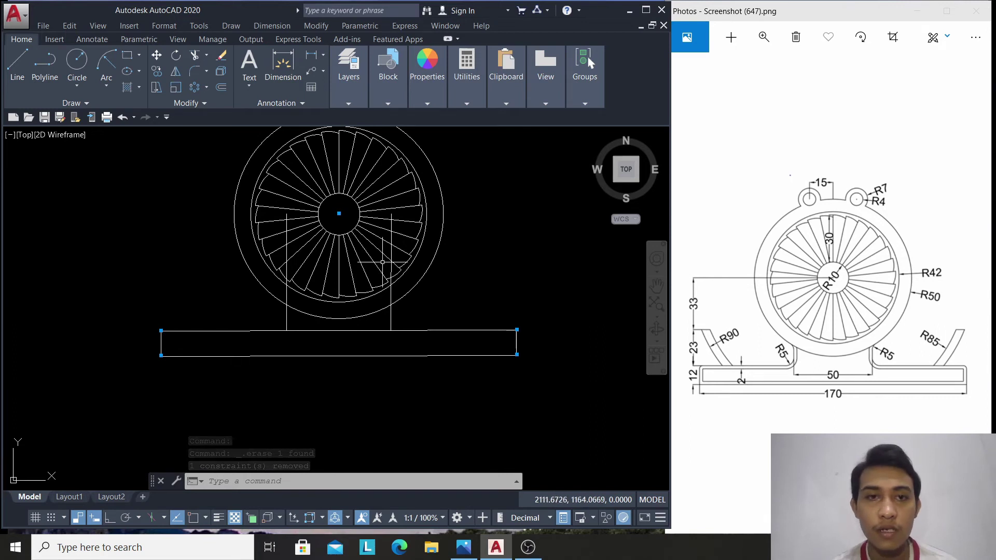
pyautogui.click(200, 59)
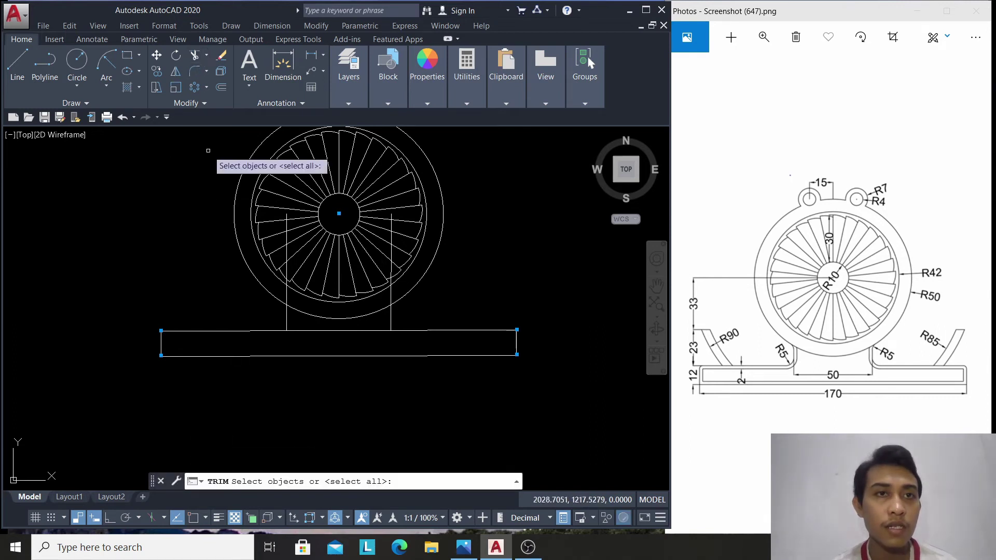
pyautogui.click(154, 146)
pyautogui.click(129, 161)
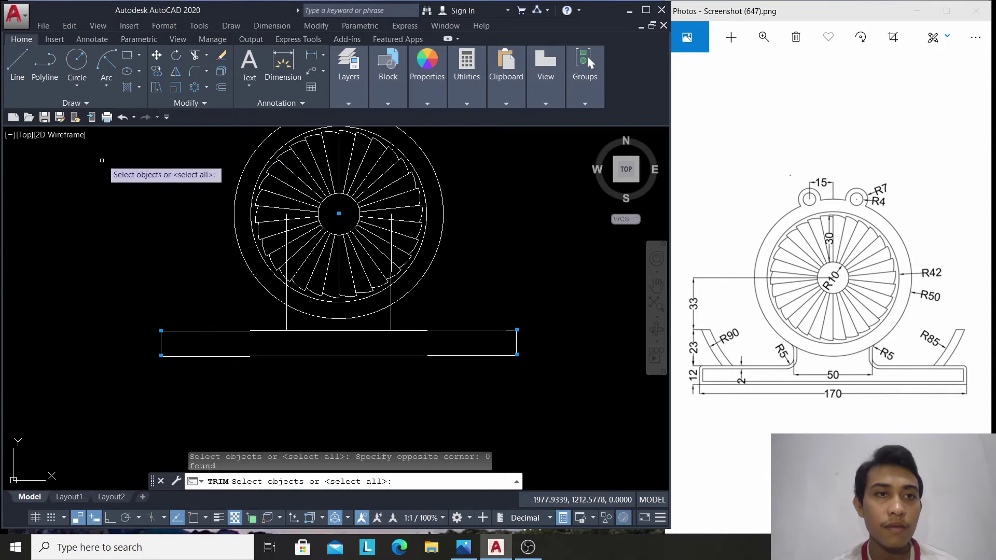
pyautogui.click(113, 144)
pyautogui.click(551, 388)
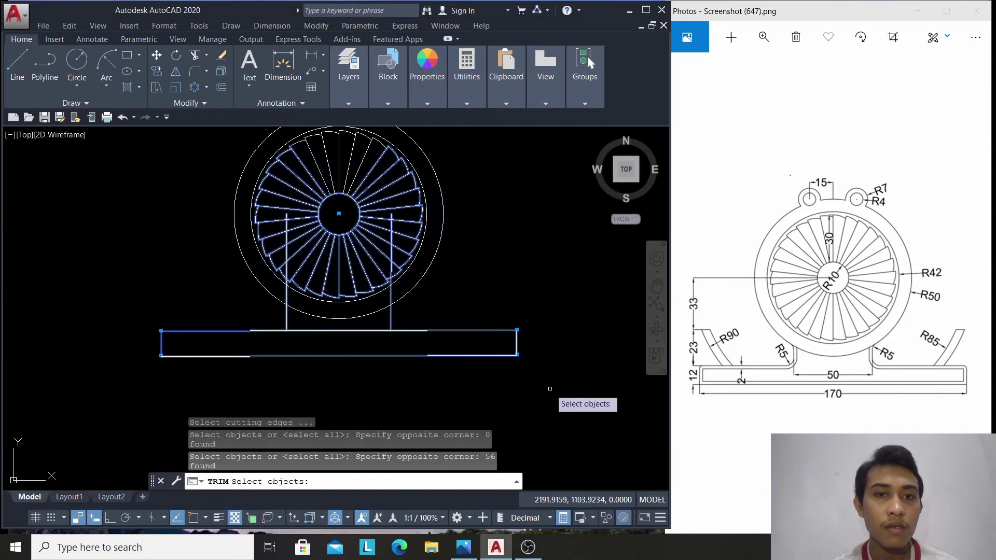
pyautogui.press('Return')
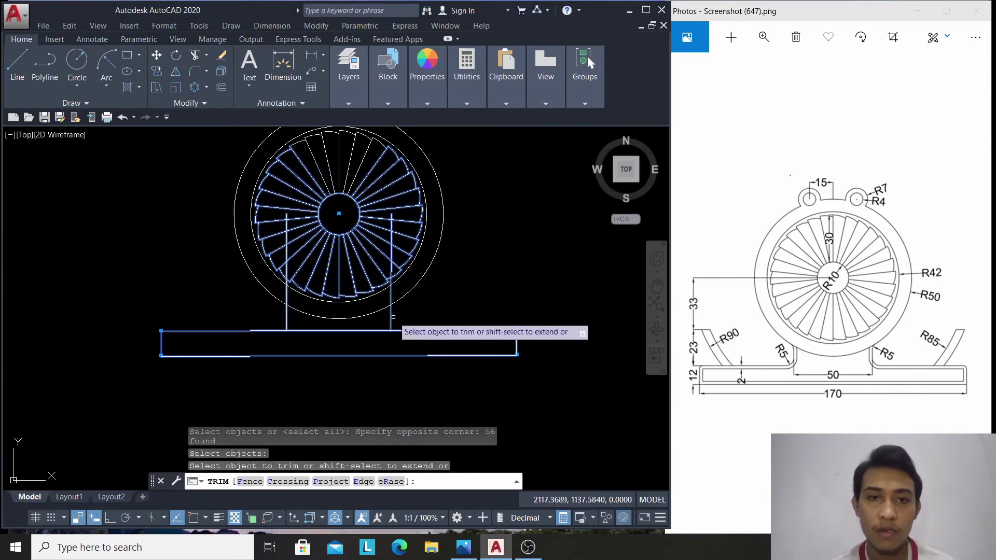
pyautogui.click(392, 294)
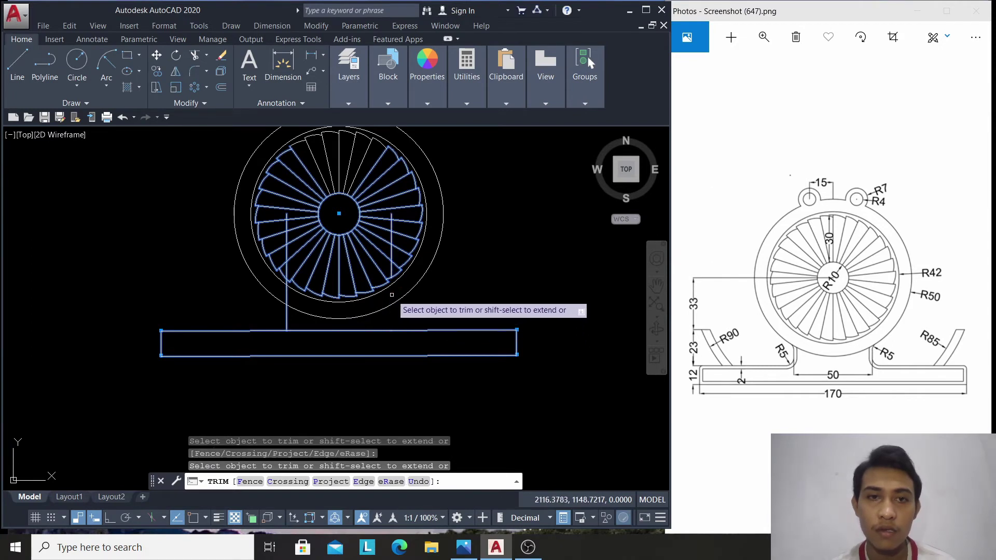
pyautogui.click(286, 300)
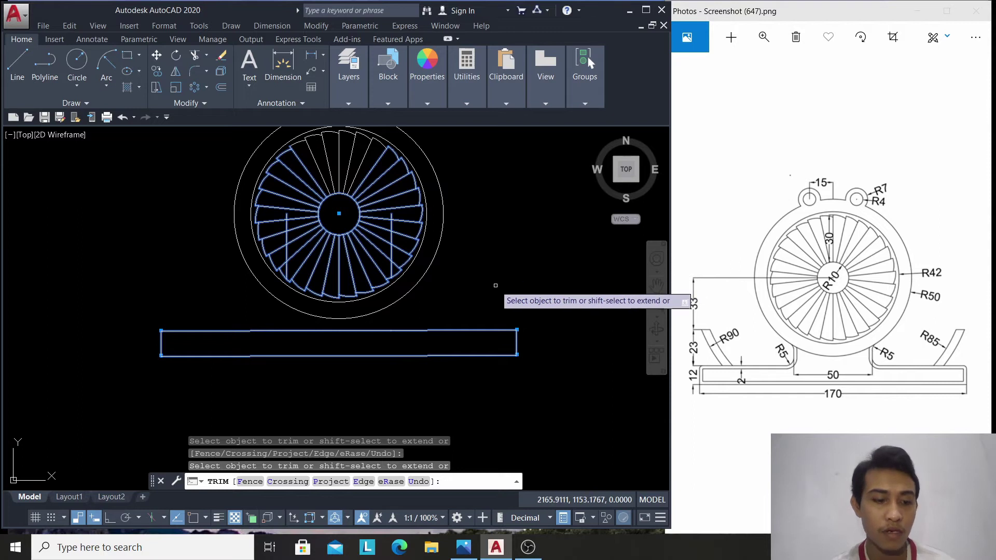
pyautogui.hotkey('ctrl', 'z')
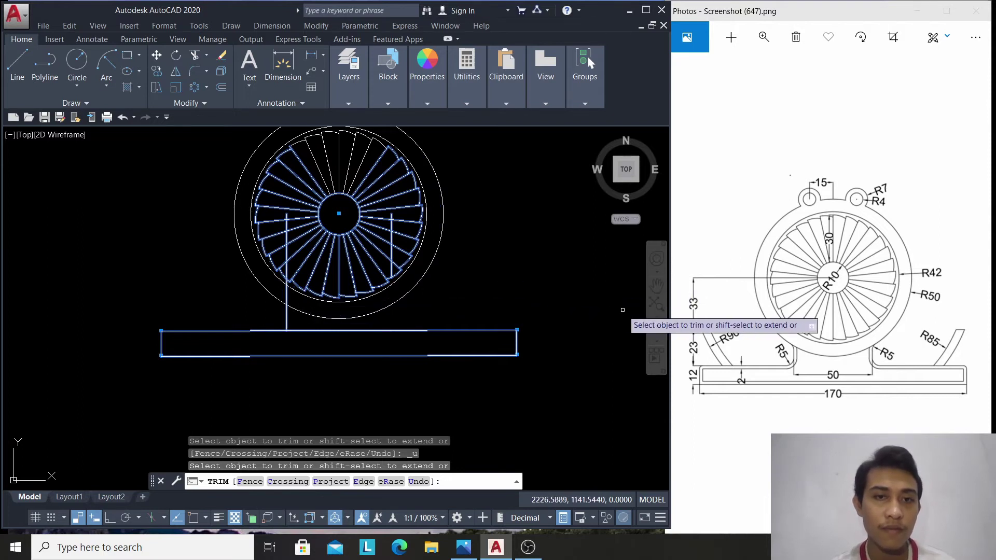
pyautogui.hotkey('ctrl', 'z')
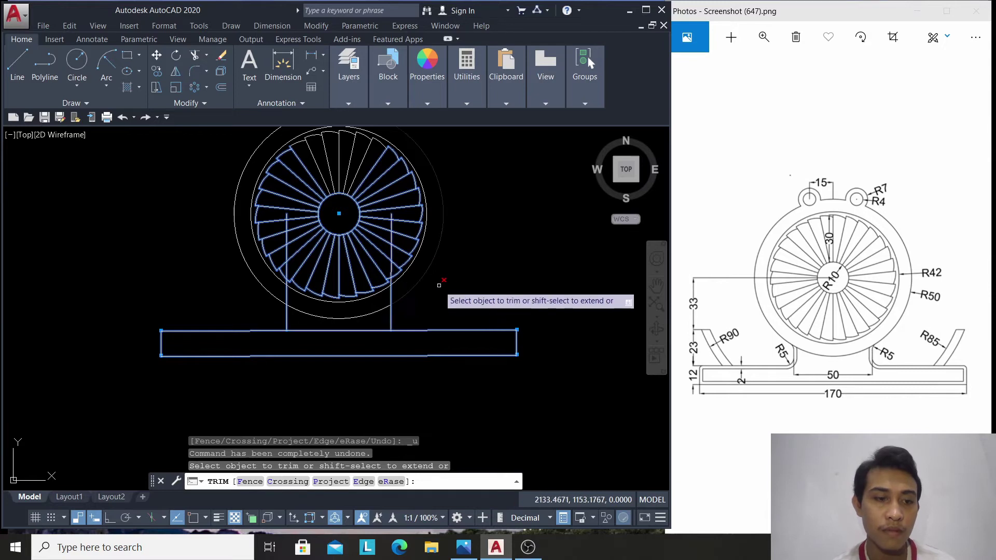
pyautogui.press('Escape')
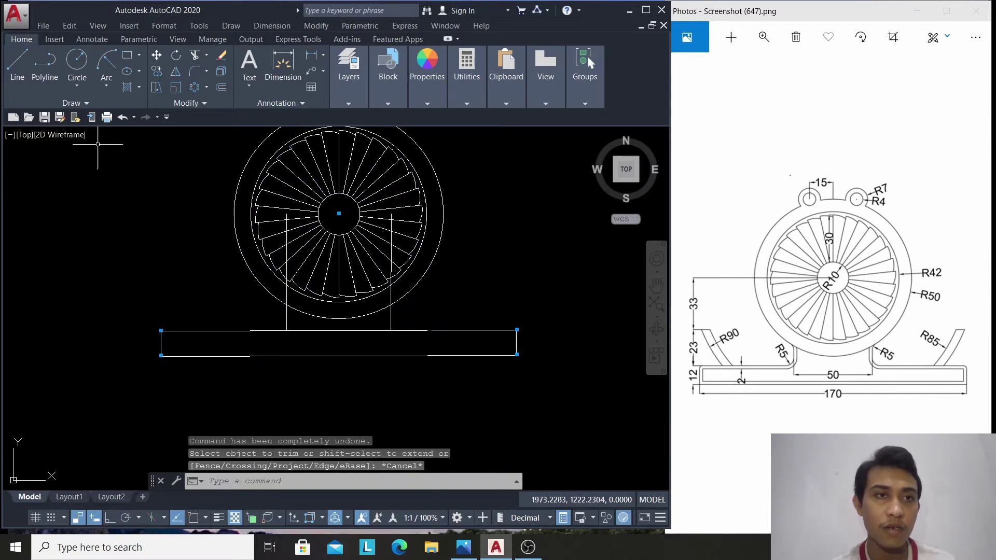
# Trim both vertical lines between the inner and outer housing circles
pyautogui.click(202, 60)
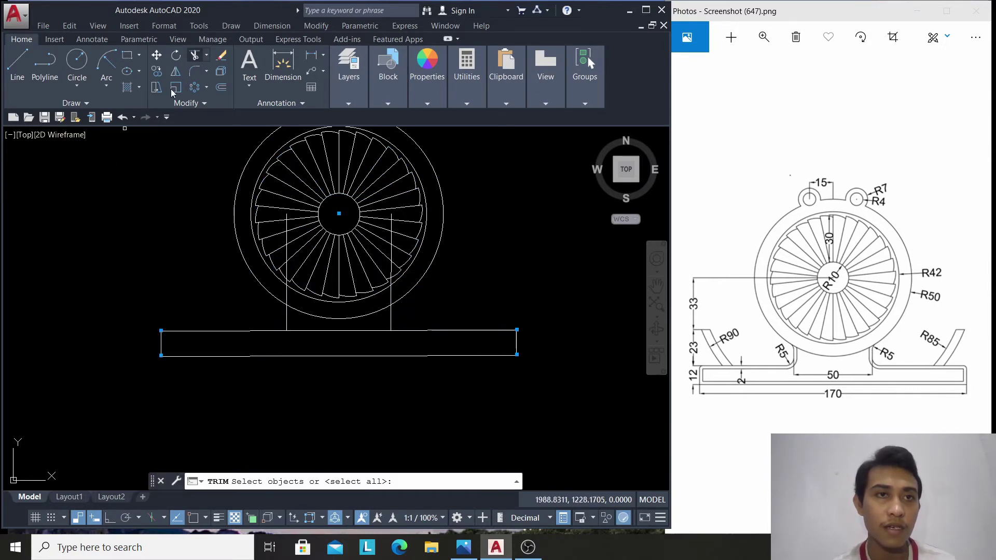
pyautogui.click(96, 144)
pyautogui.click(568, 384)
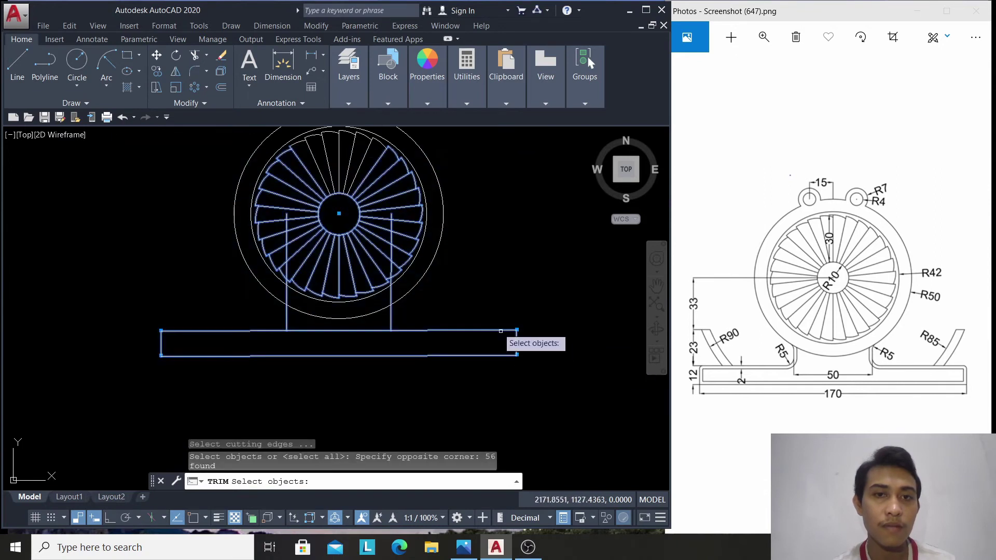
pyautogui.click(432, 265)
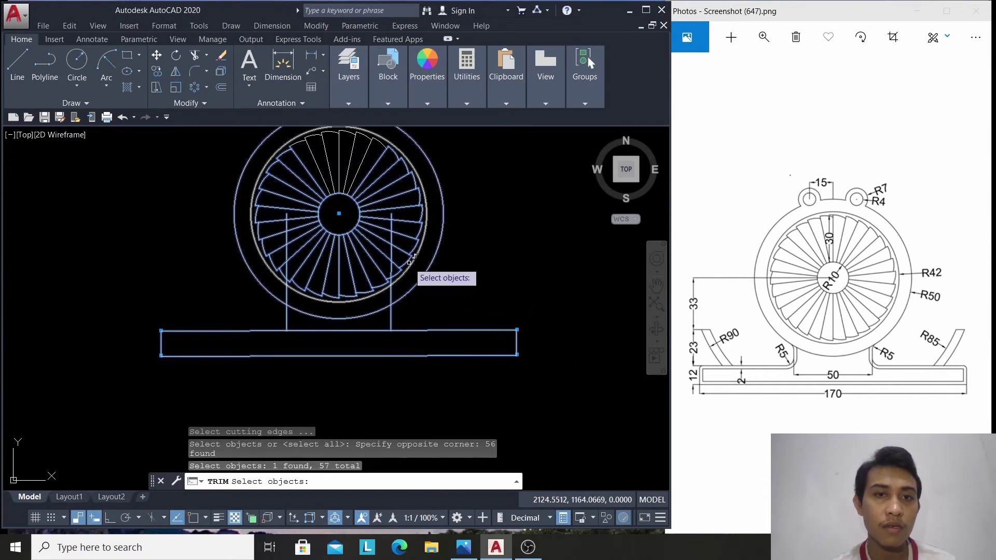
pyautogui.doubleClick(410, 262)
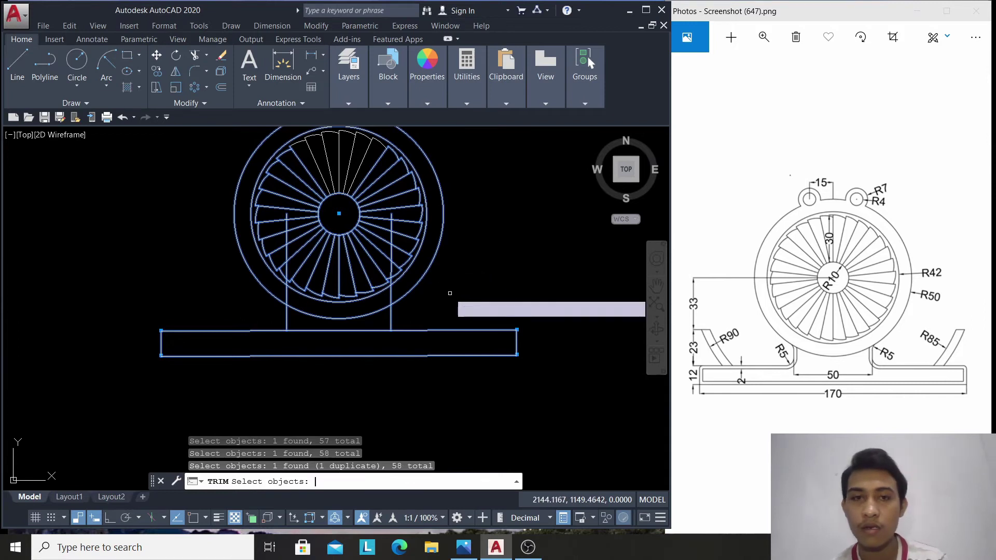
pyautogui.press('Return')
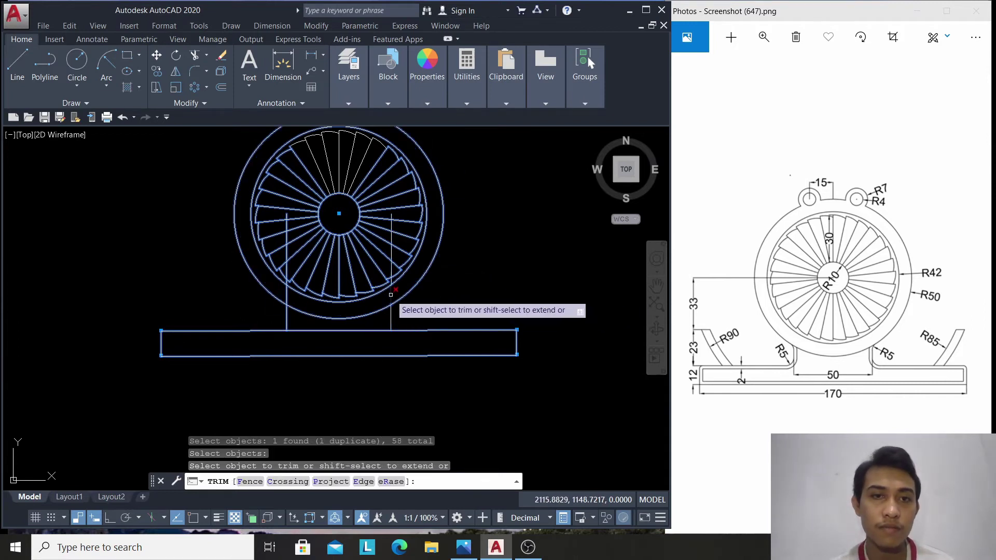
pyautogui.click(391, 295)
pyautogui.click(289, 298)
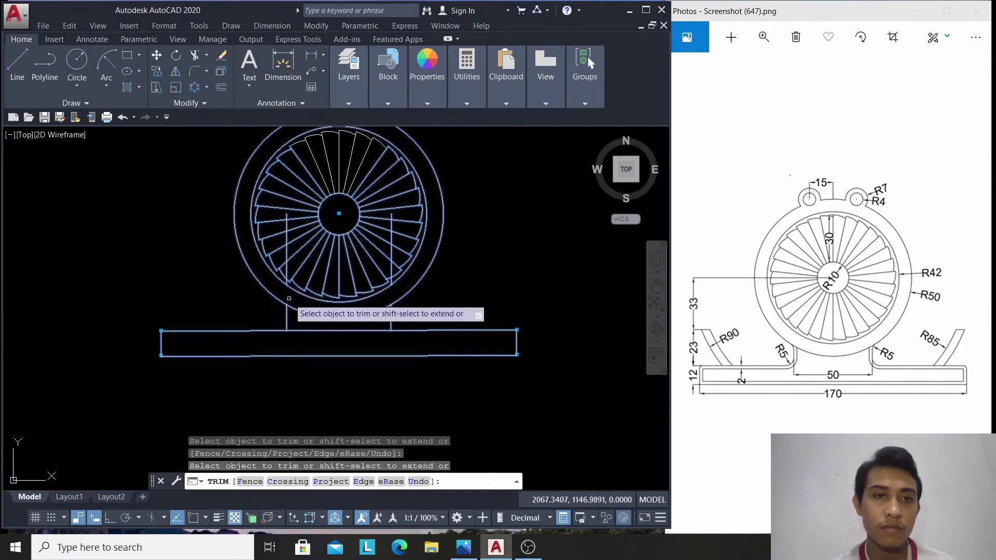
pyautogui.rightClick(493, 278)
pyautogui.click(514, 285)
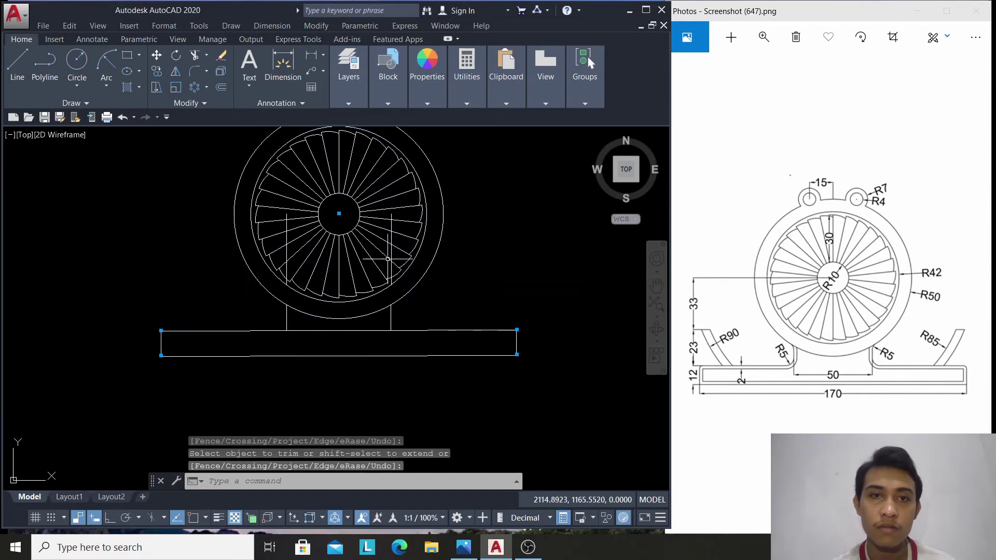
# Erase the two leftover line segments inside the fan
pyautogui.click(391, 245)
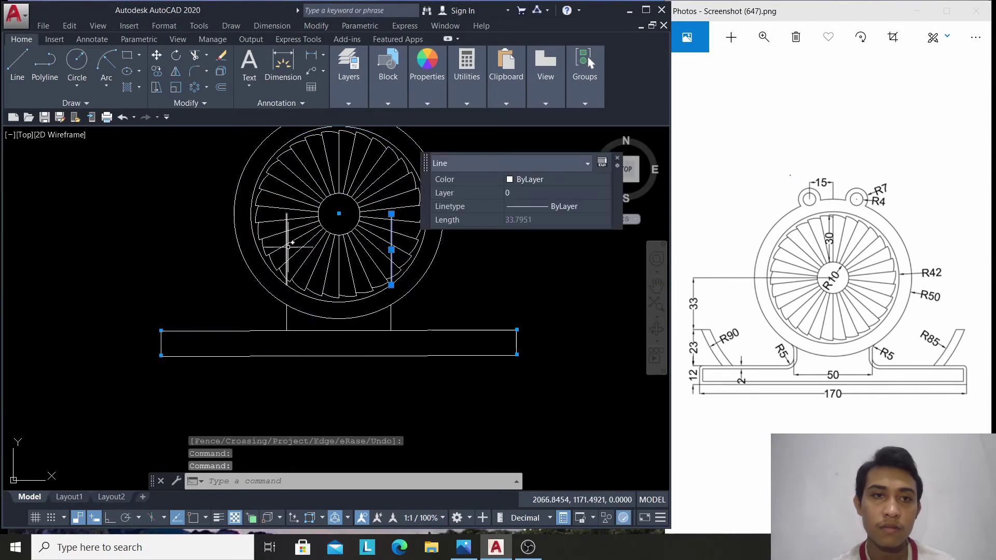
pyautogui.click(286, 244)
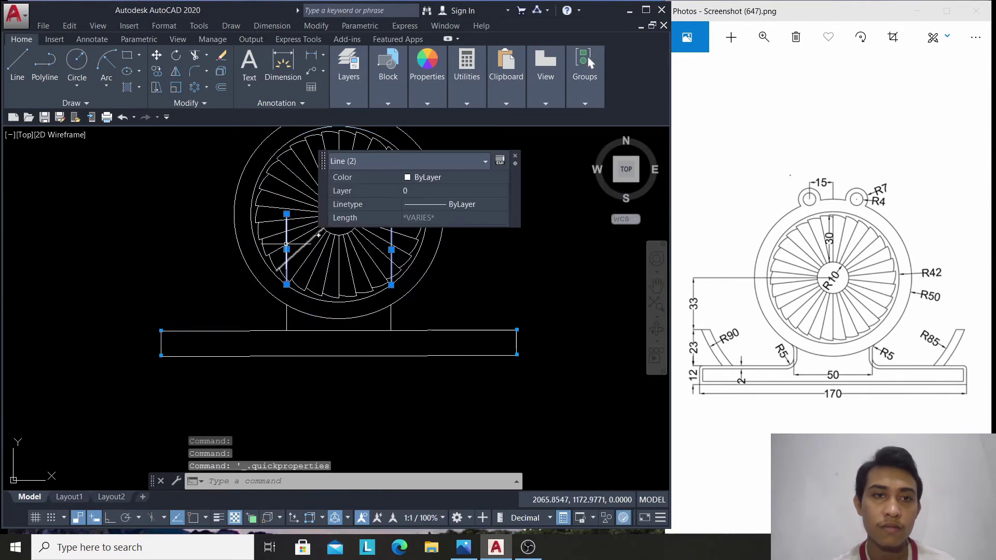
pyautogui.rightClick(377, 256)
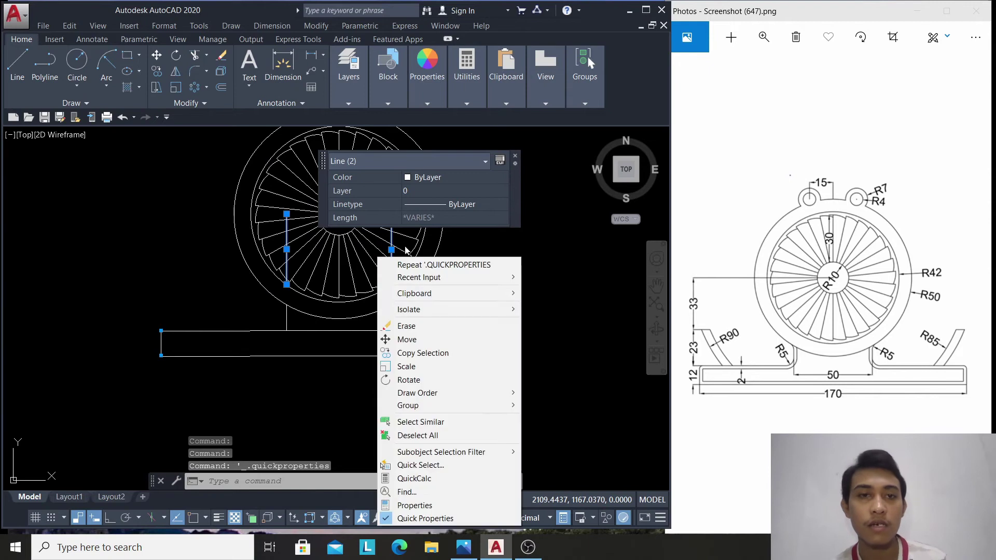
pyautogui.click(434, 326)
pyautogui.moveTo(433, 332); pyautogui.dragTo(479, 296)
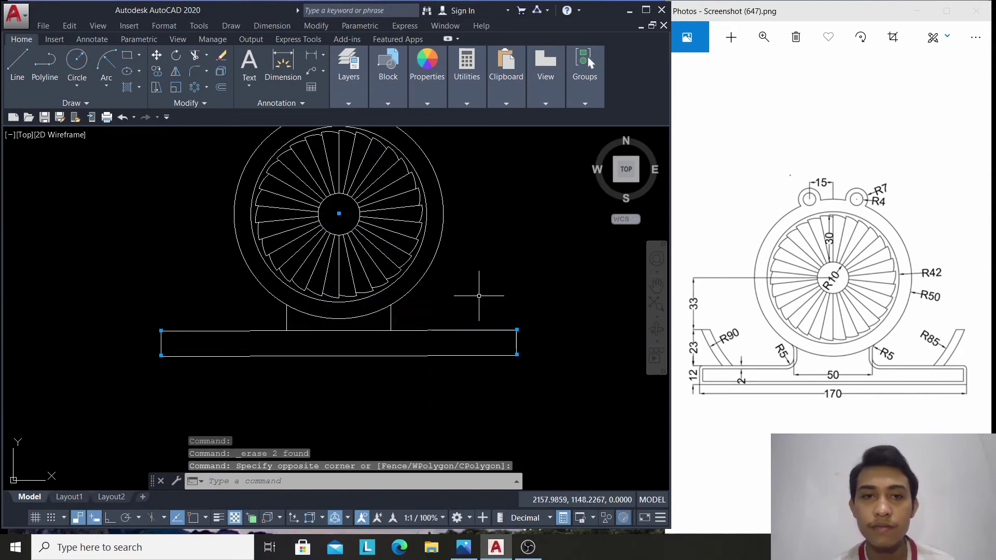
# Draw a radius-5 tangent-tangent-radius circle between the housing circle and right leg, then check its properties
pyautogui.click(79, 83)
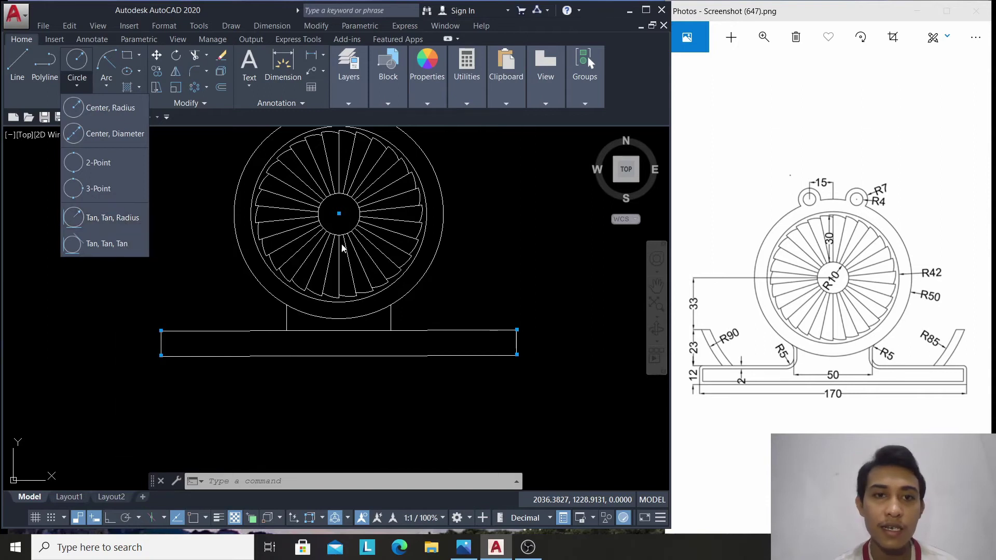
pyautogui.click(85, 218)
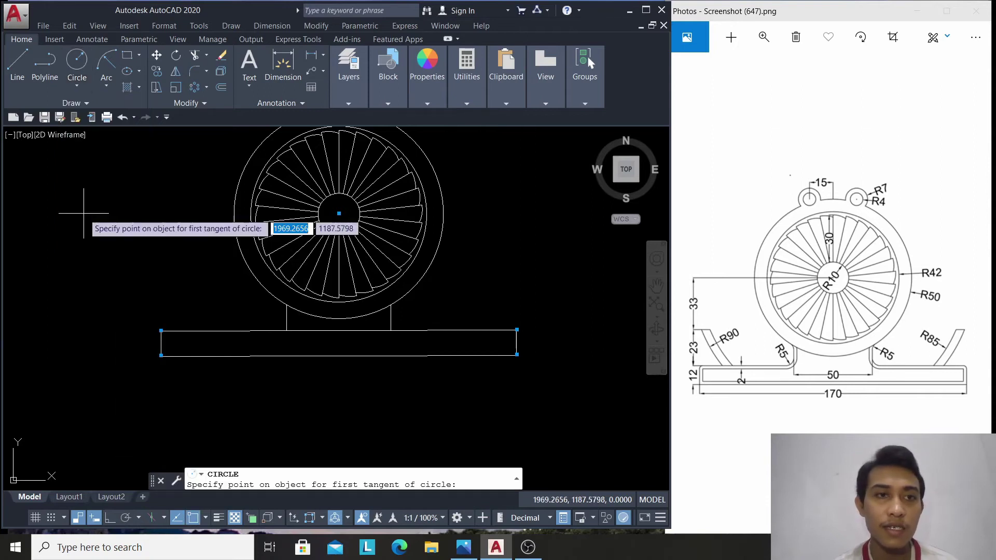
pyautogui.click(404, 294)
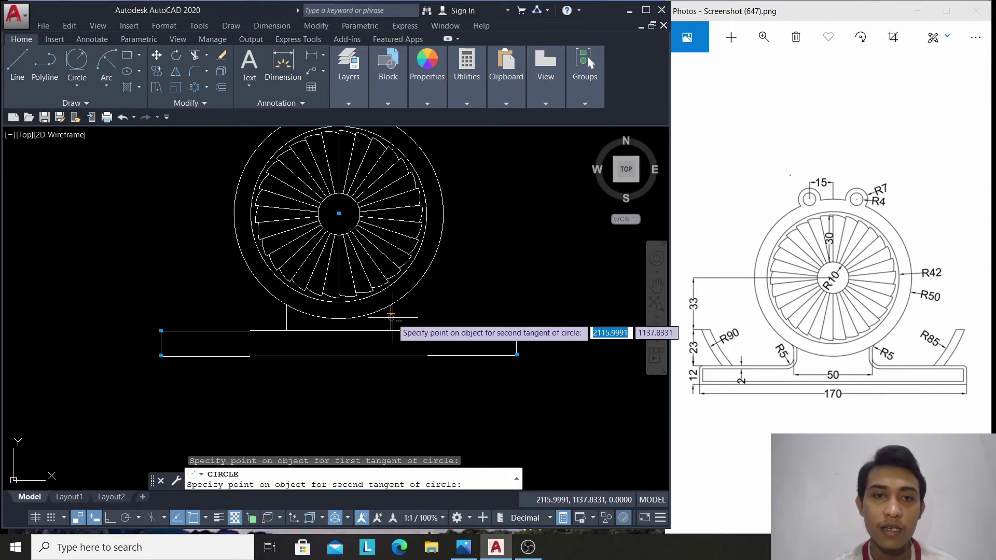
pyautogui.click(390, 315)
pyautogui.write('5')
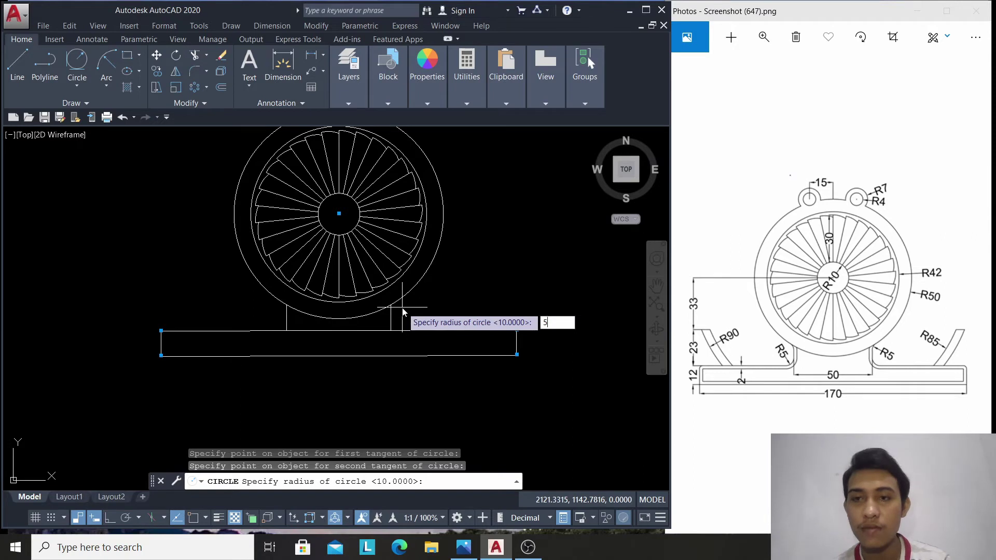
pyautogui.press('Return')
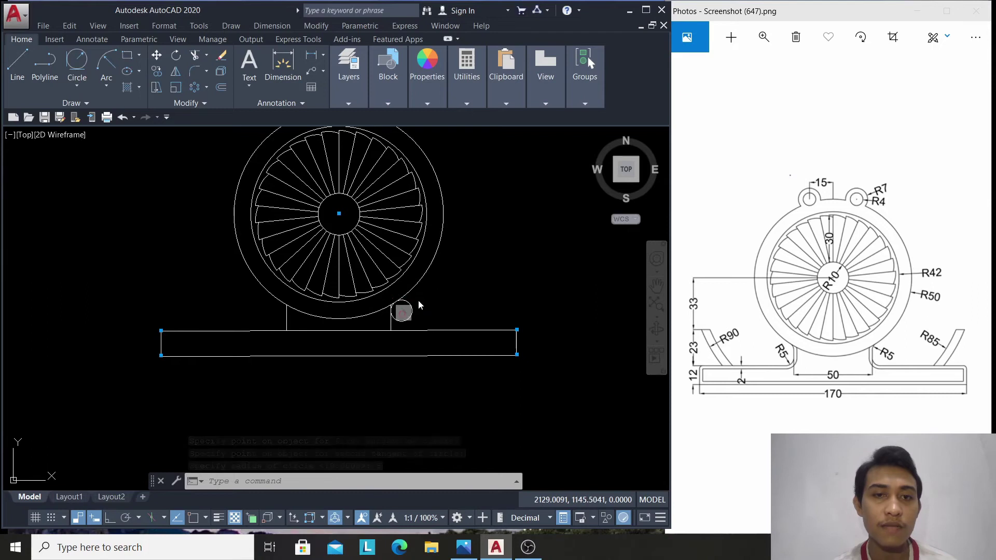
pyautogui.rightClick(468, 265)
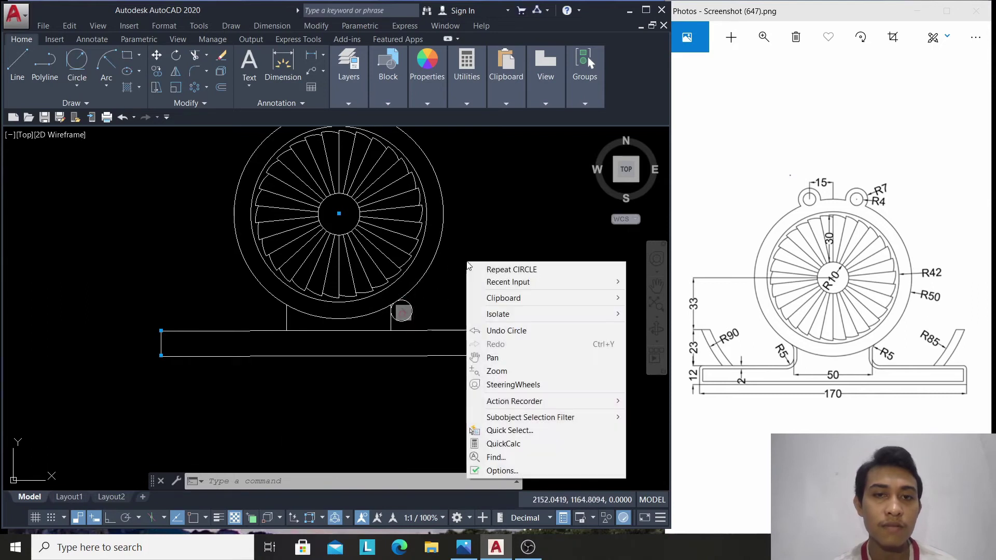
pyautogui.press('Escape')
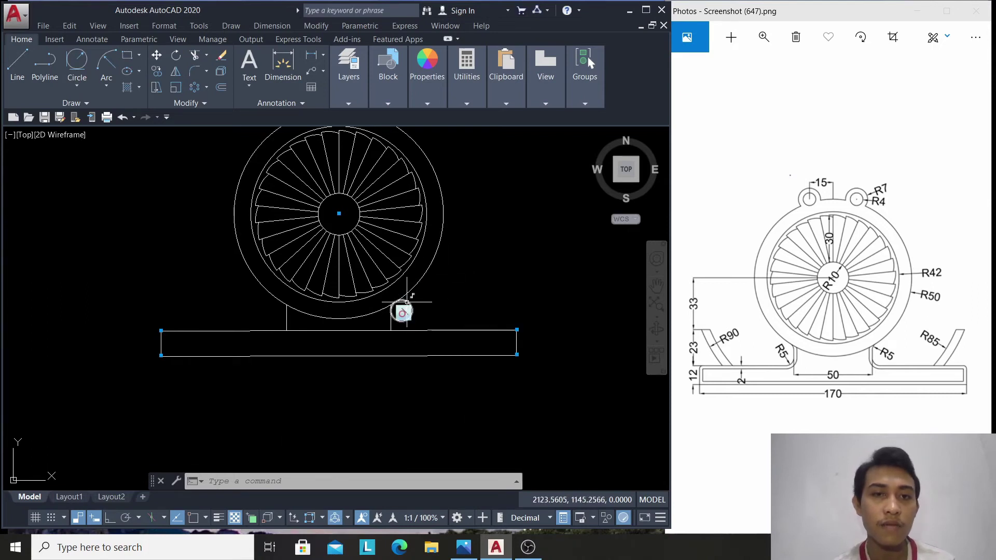
pyautogui.doubleClick(407, 302)
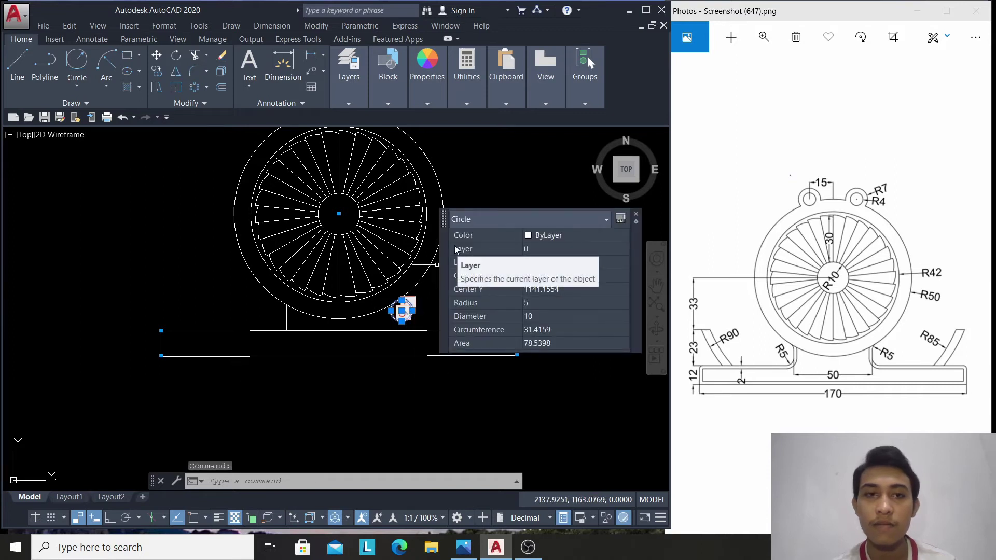
# Mirror the R5 circle about the fan centre-to-bottom-quadrant line, keeping the original
pyautogui.click(175, 75)
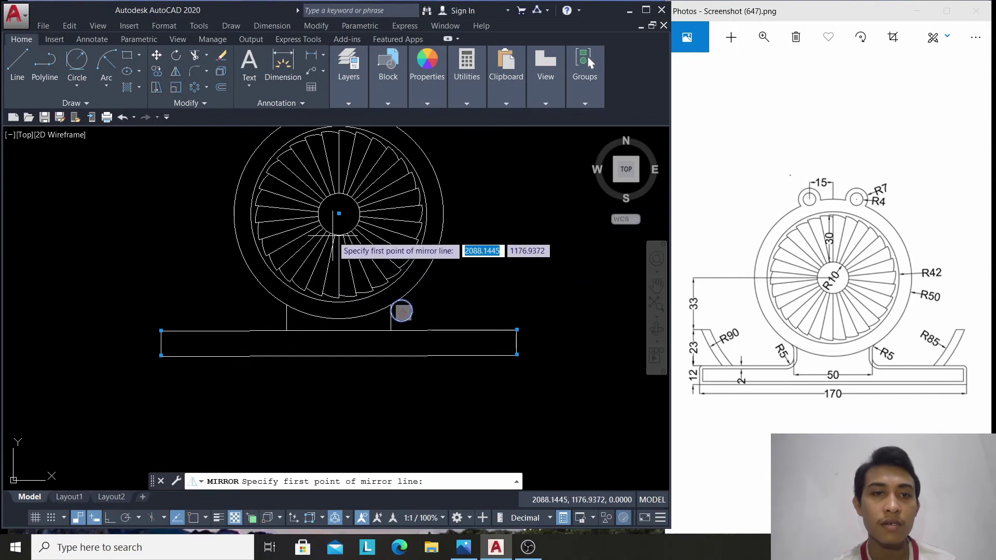
pyautogui.press('Return')
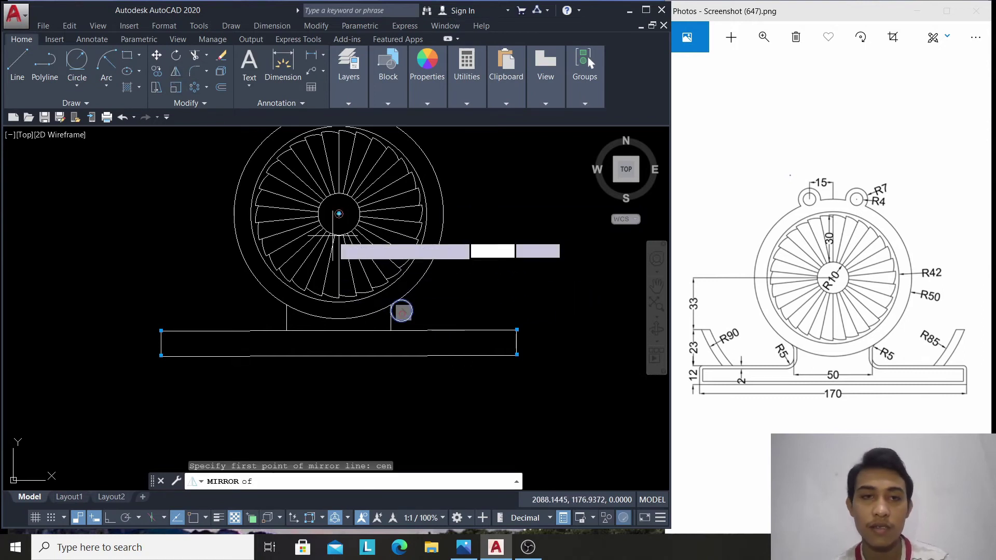
pyautogui.click(339, 213)
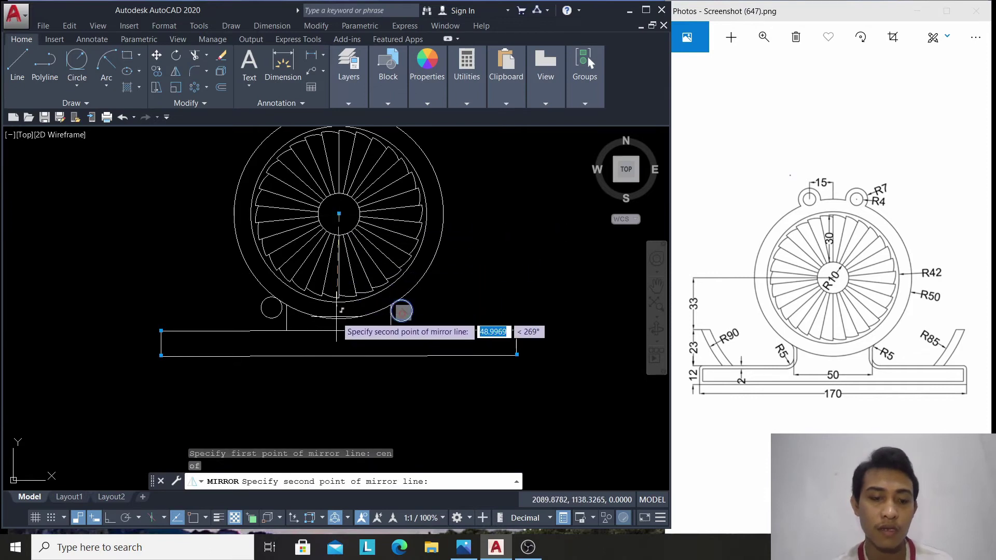
pyautogui.press('Return')
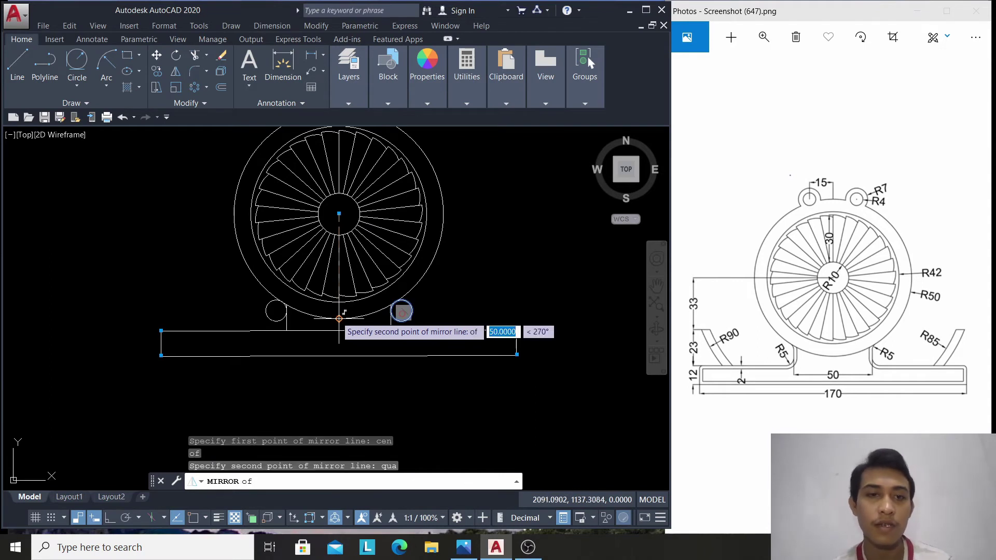
pyautogui.click(338, 319)
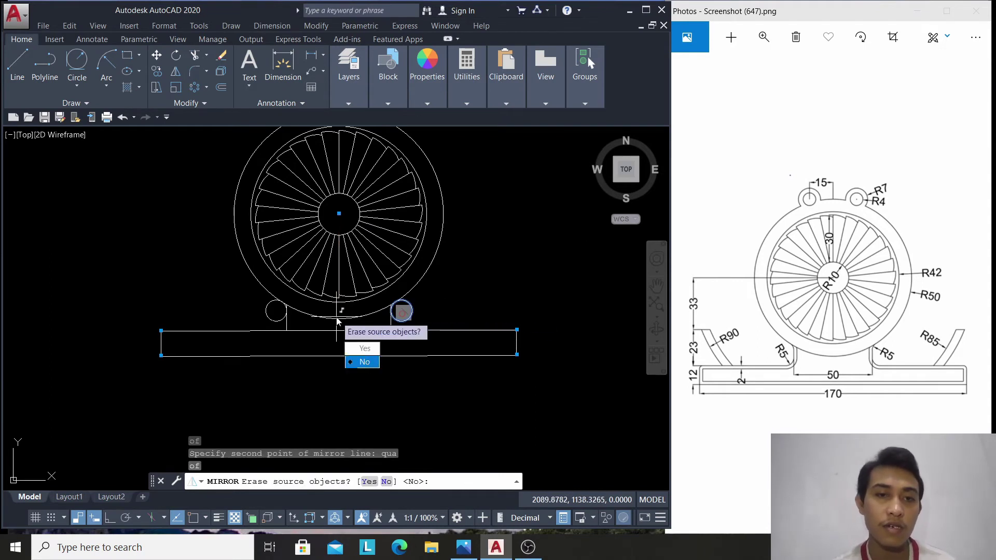
pyautogui.press('Return')
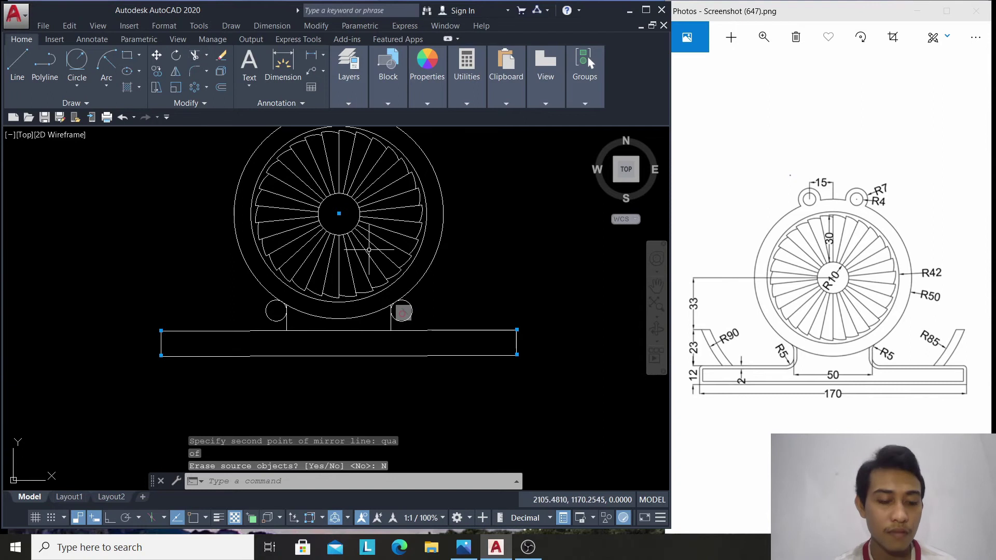
pyautogui.scroll(4, 369, 249)
pyautogui.scroll(-2, 370, 249)
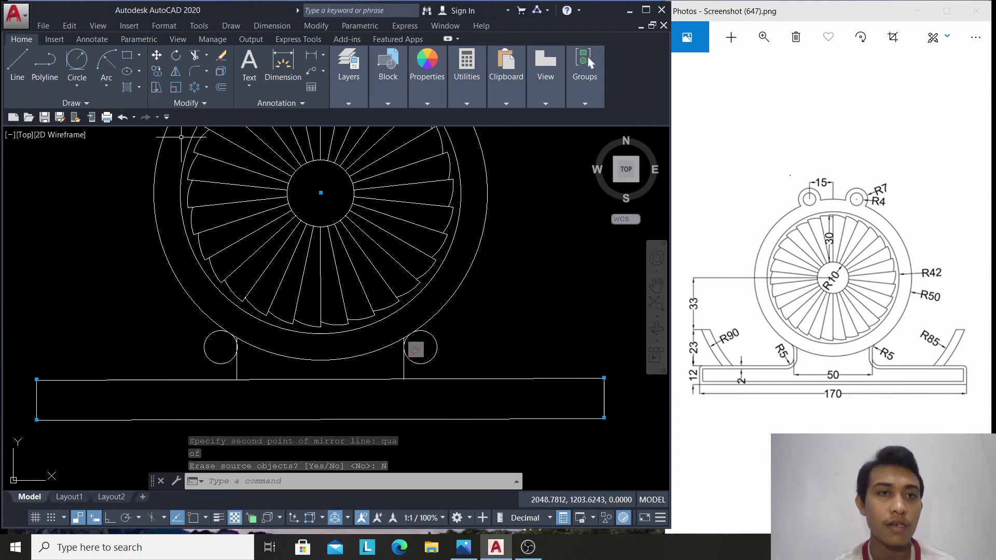
pyautogui.scroll(-2, 238, 190)
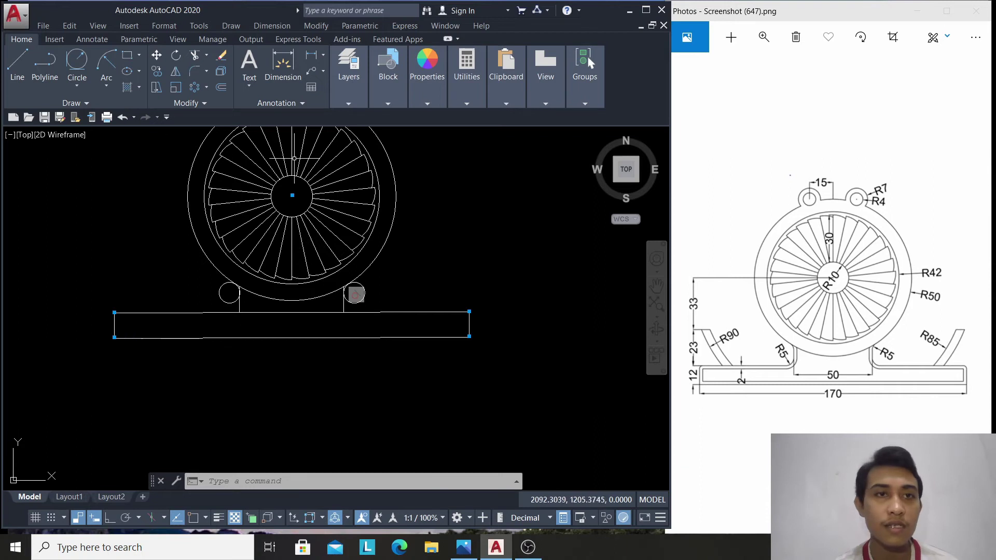
# Trim the right R5 circle to an arc and remove the leg stub above it
pyautogui.click(196, 62)
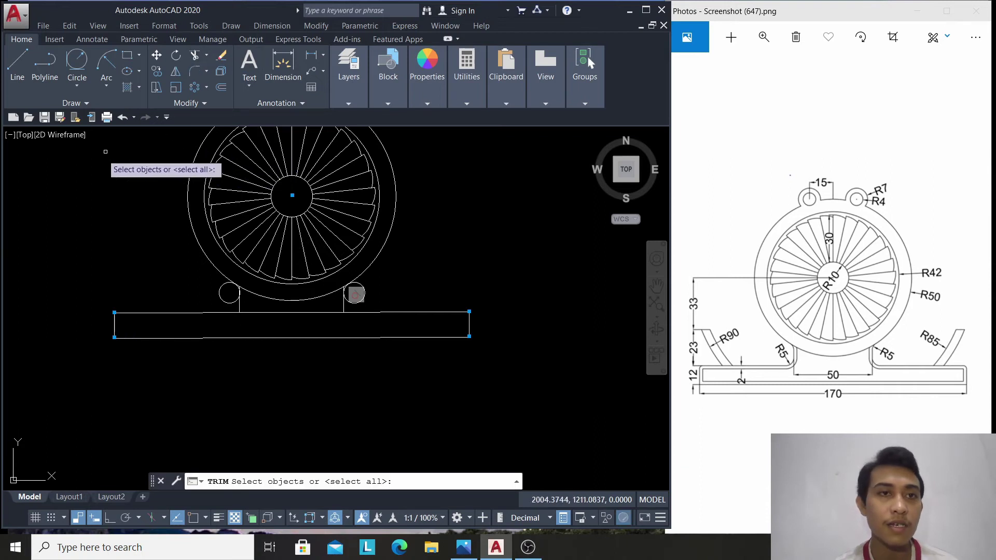
pyautogui.click(62, 166)
pyautogui.click(543, 360)
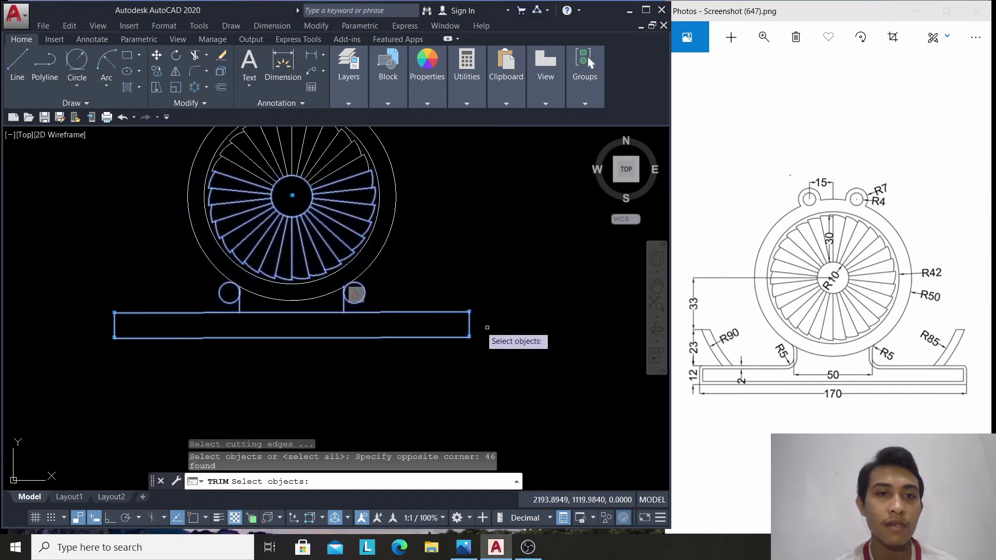
pyautogui.click(337, 291)
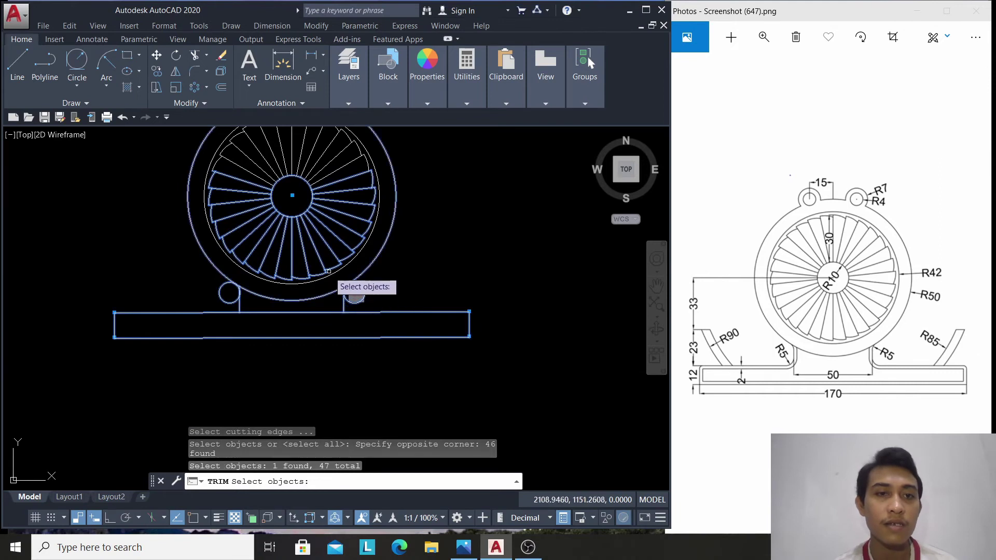
pyautogui.click(335, 272)
pyautogui.press('Return')
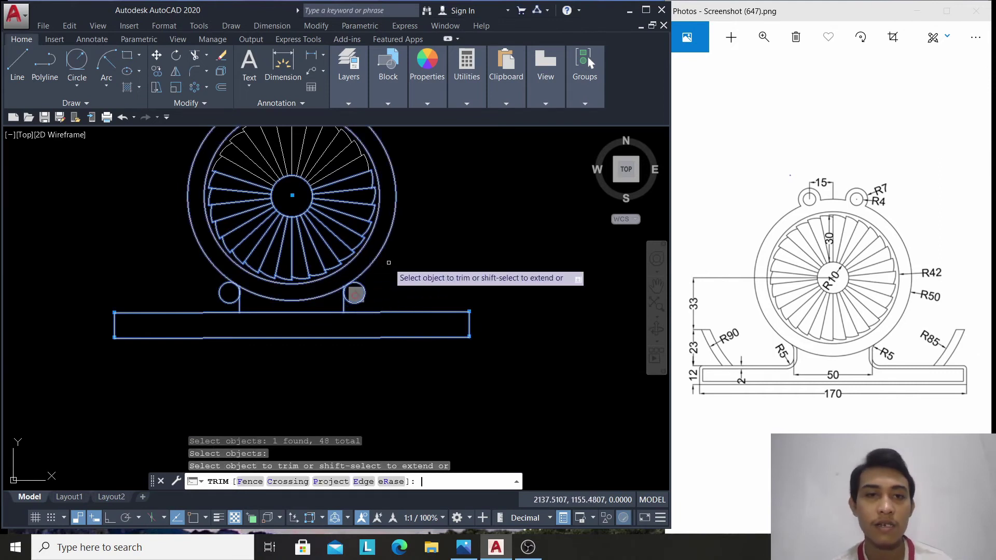
pyautogui.scroll(4, 362, 306)
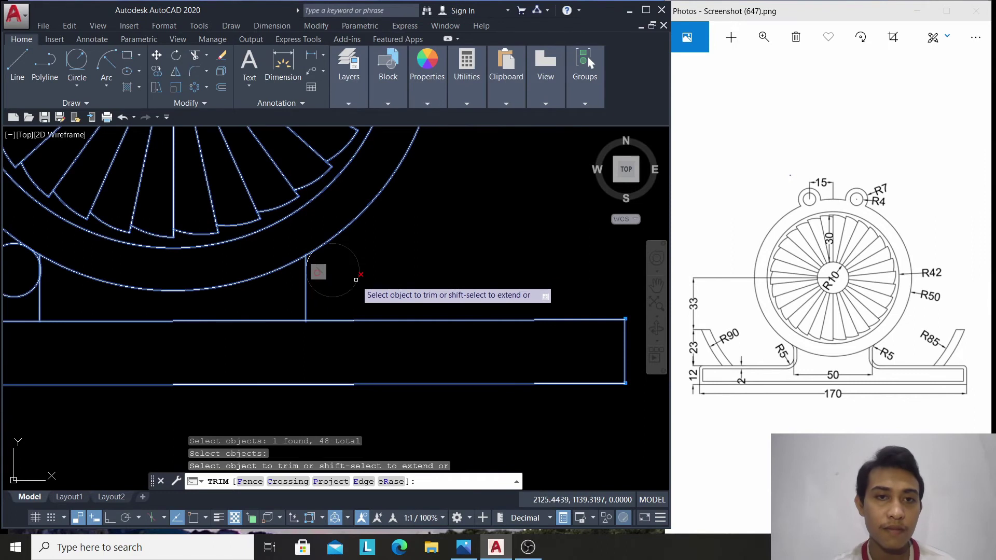
pyautogui.click(357, 282)
pyautogui.scroll(3, 307, 280)
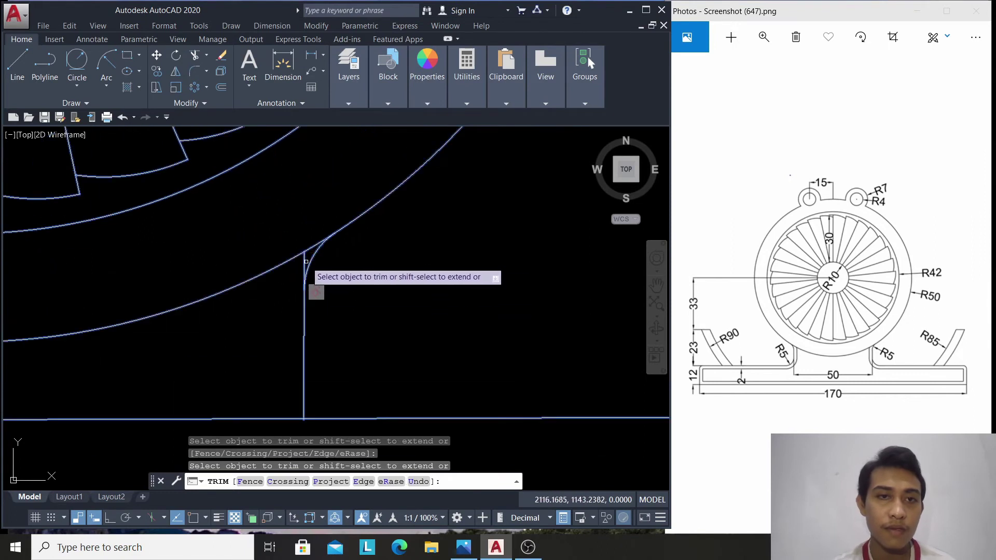
pyautogui.click(305, 267)
pyautogui.scroll(-2, 259, 265)
pyautogui.scroll(-3, 258, 266)
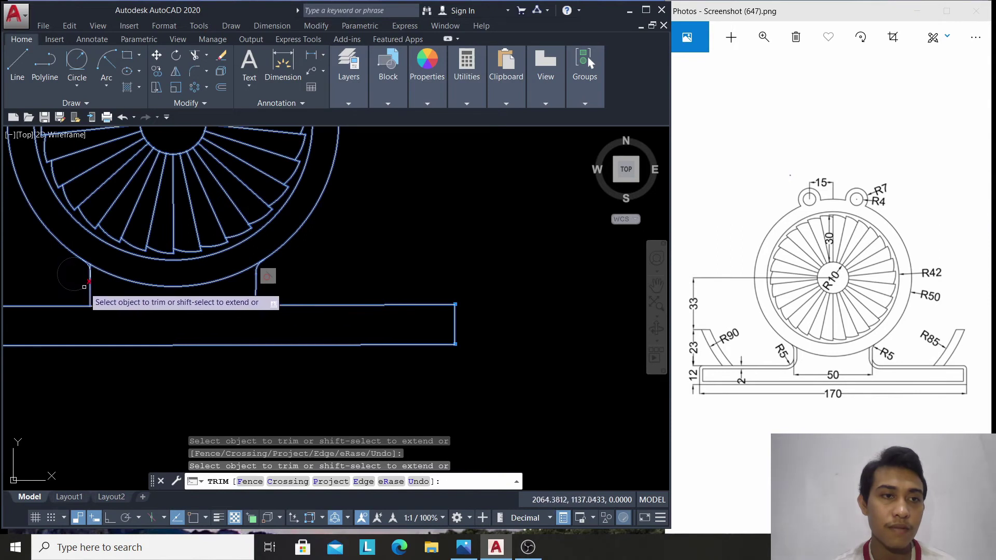
# Trim the excess arc at the left leg junction
pyautogui.scroll(3, 70, 270)
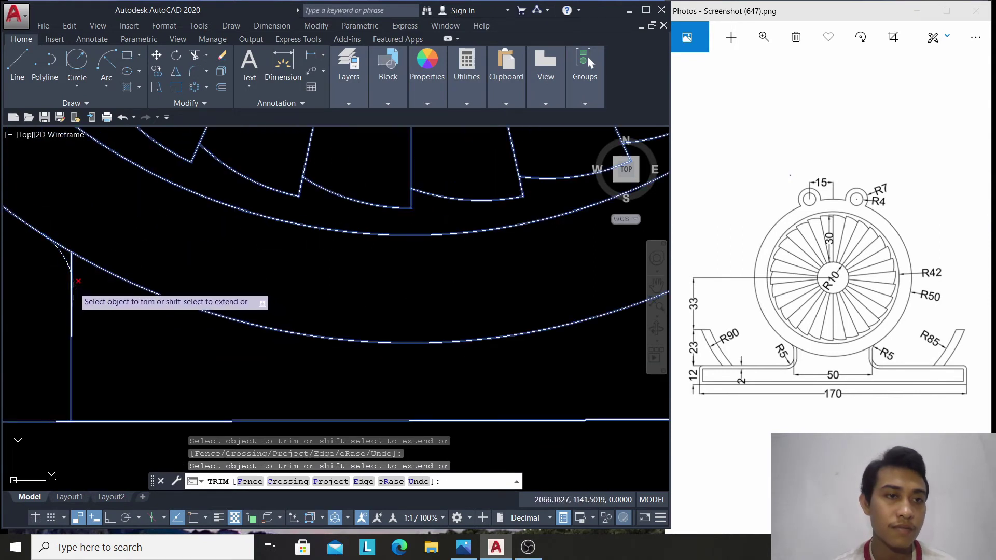
pyautogui.click(74, 286)
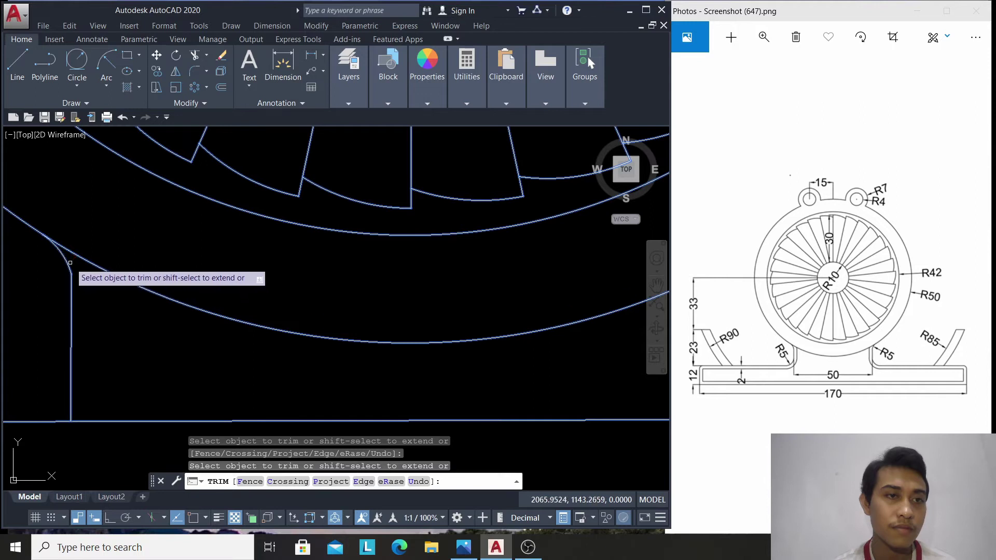
pyautogui.scroll(-1, 605, 350)
pyautogui.scroll(-1, 602, 343)
pyautogui.scroll(-1, 595, 327)
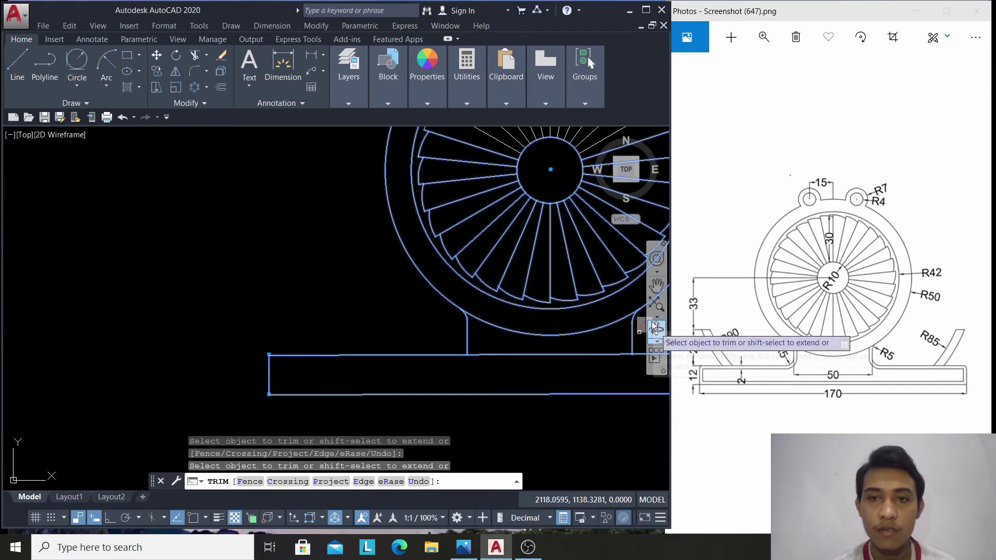
pyautogui.click(656, 285)
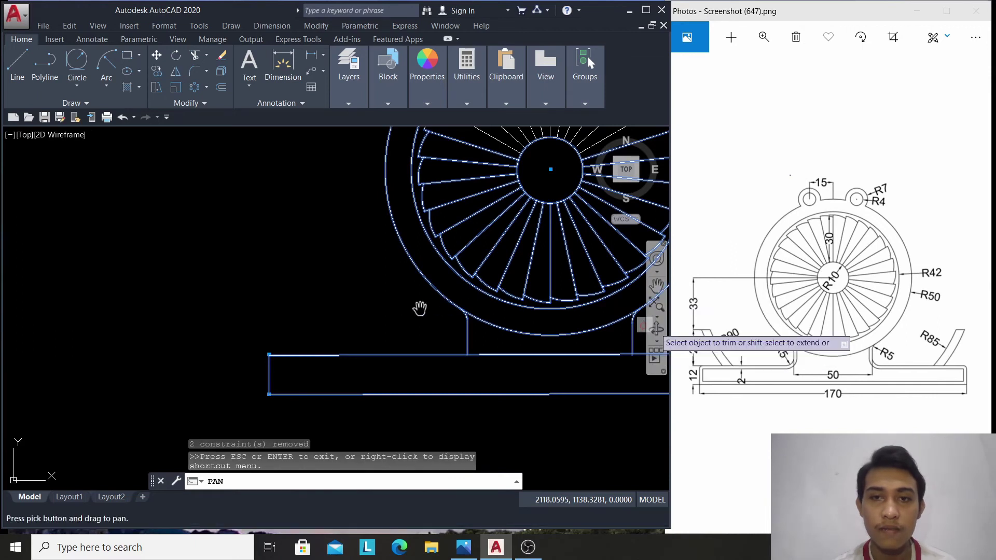
pyautogui.press('Escape')
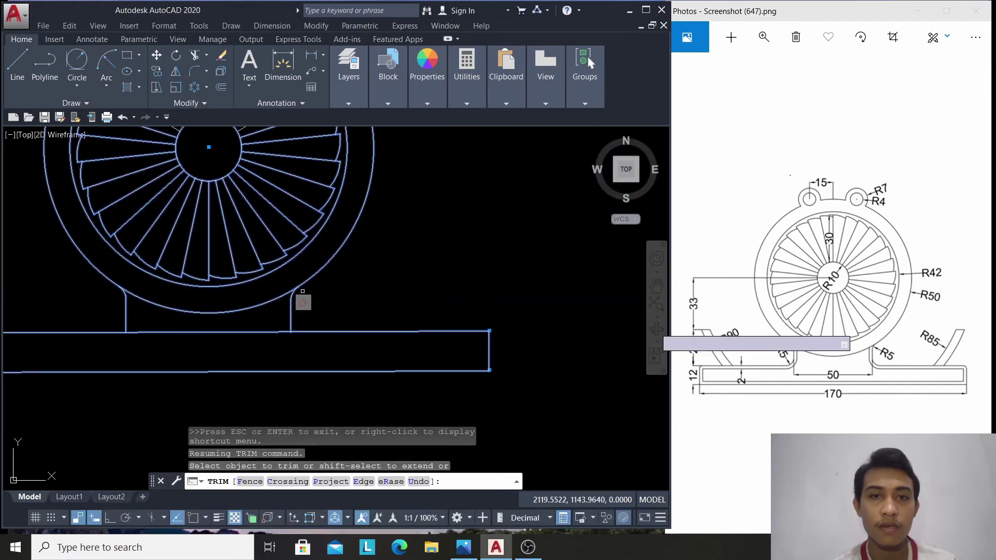
pyautogui.scroll(4, 331, 293)
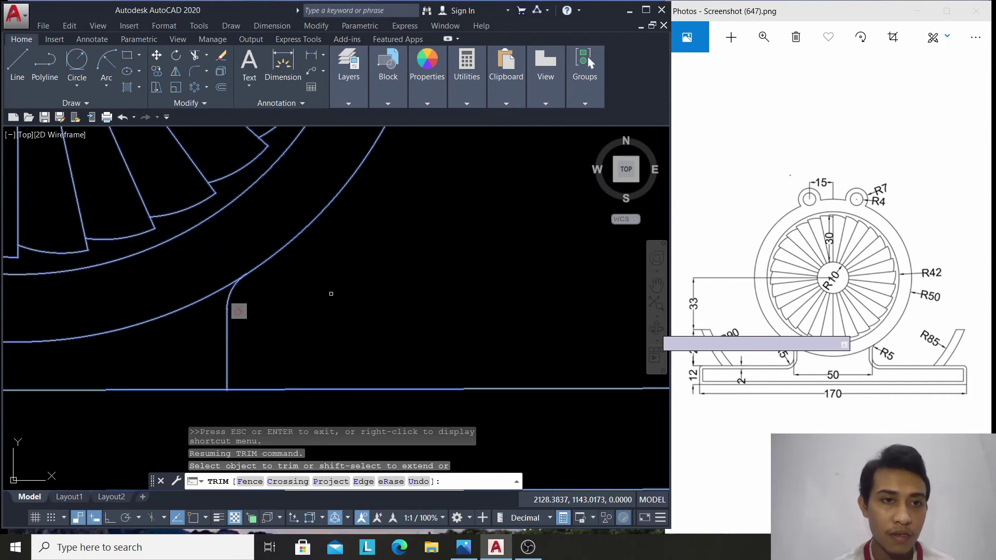
pyautogui.scroll(4, 331, 294)
pyautogui.scroll(-5, 331, 293)
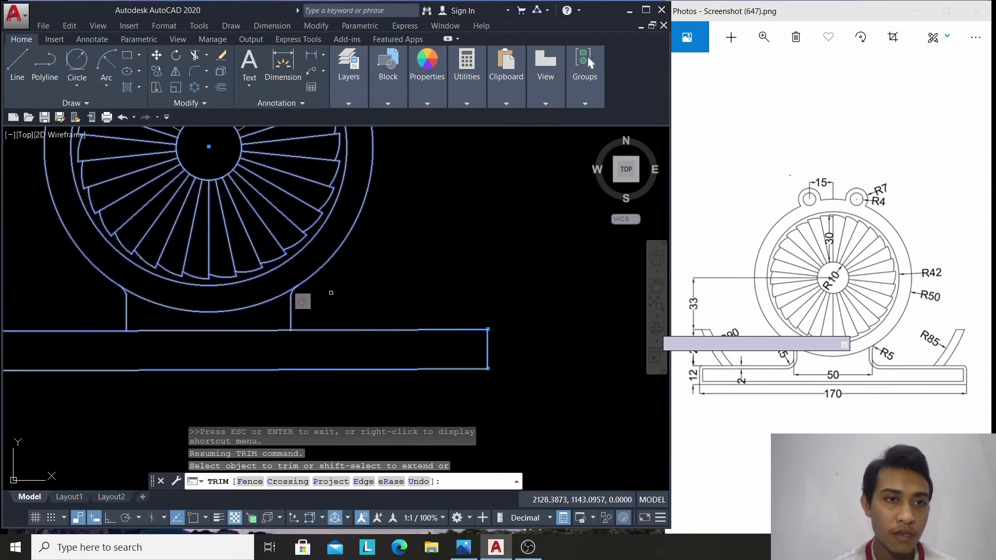
pyautogui.scroll(-2, 331, 292)
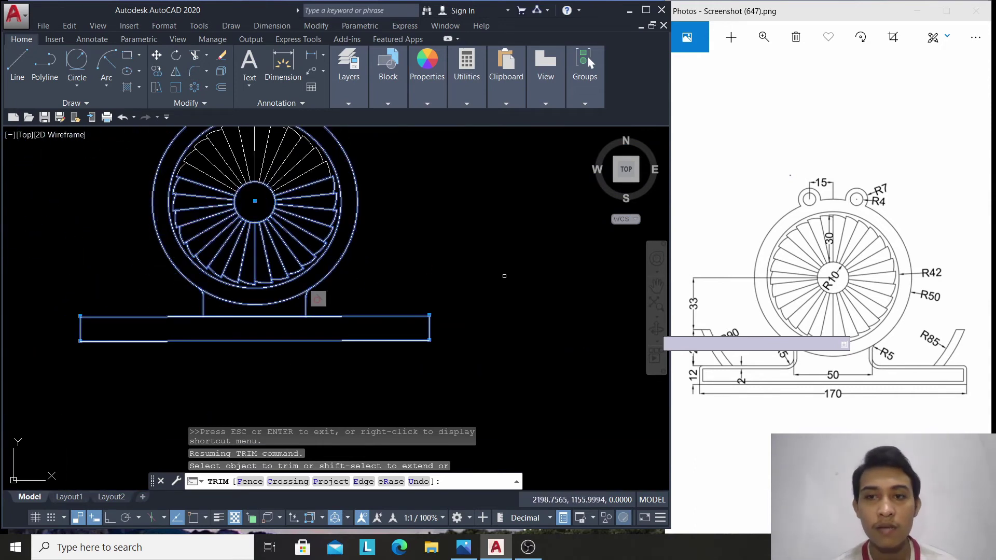
# Apply an R5 fillet between the right leg and the base top edge, then undo it
pyautogui.click(199, 72)
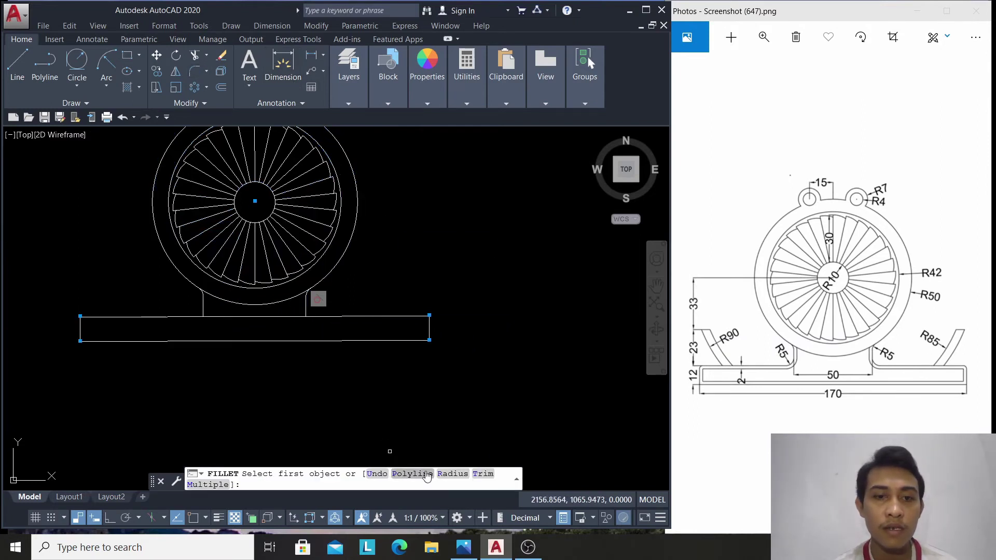
pyautogui.click(453, 476)
pyautogui.write('5')
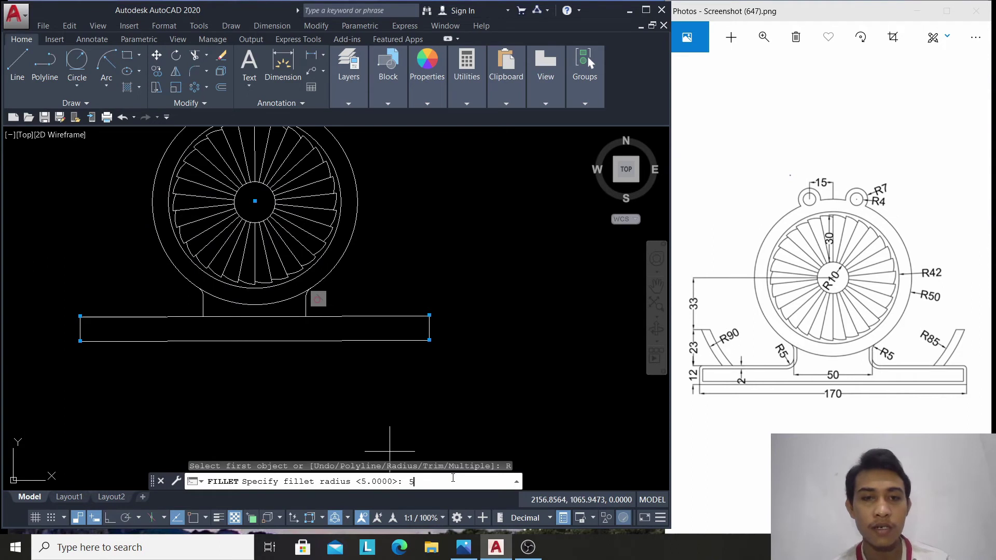
pyautogui.press('Return')
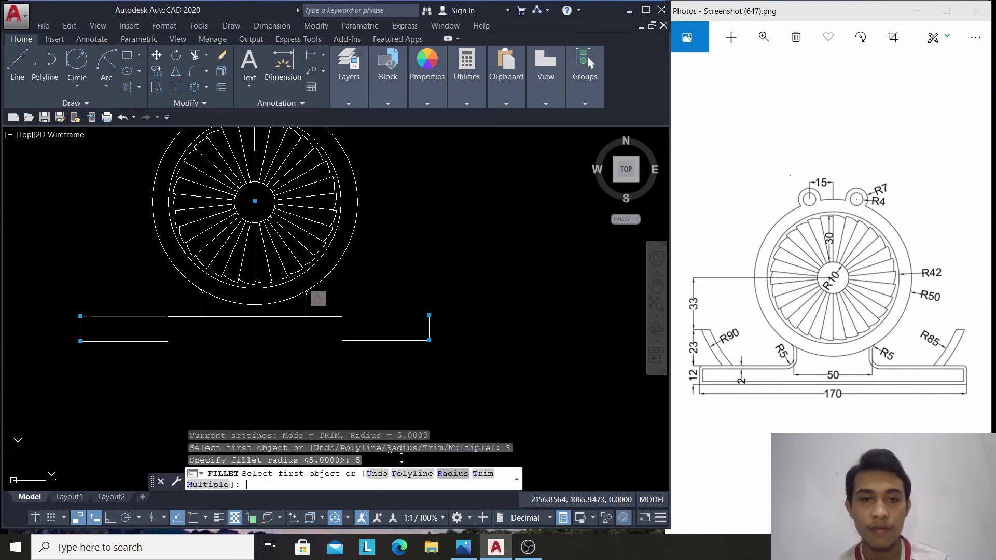
pyautogui.click(210, 485)
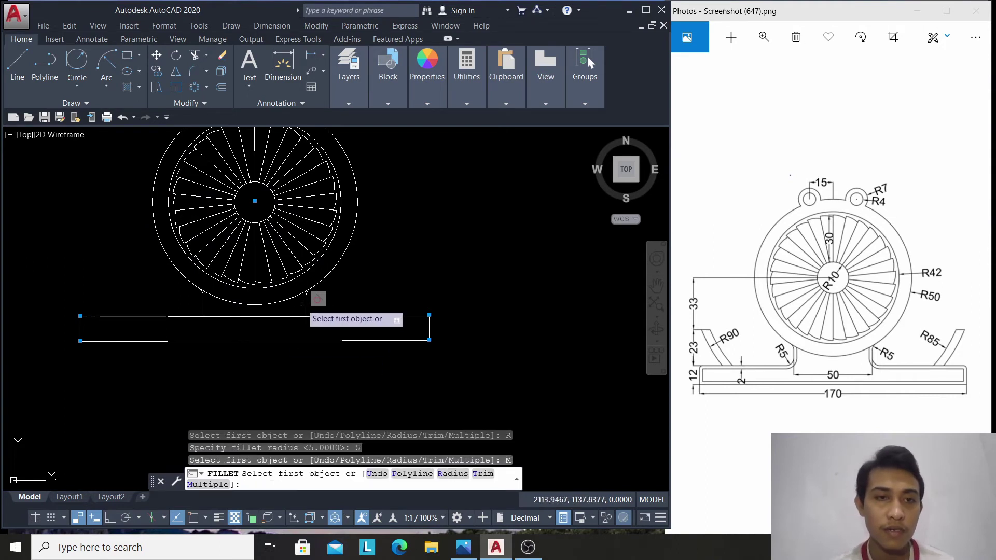
pyautogui.click(307, 306)
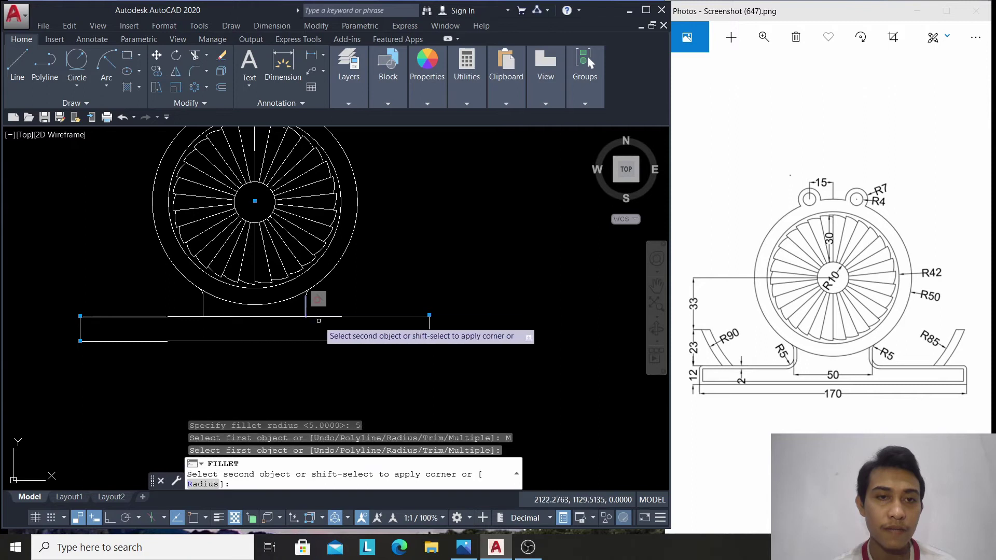
pyautogui.click(324, 315)
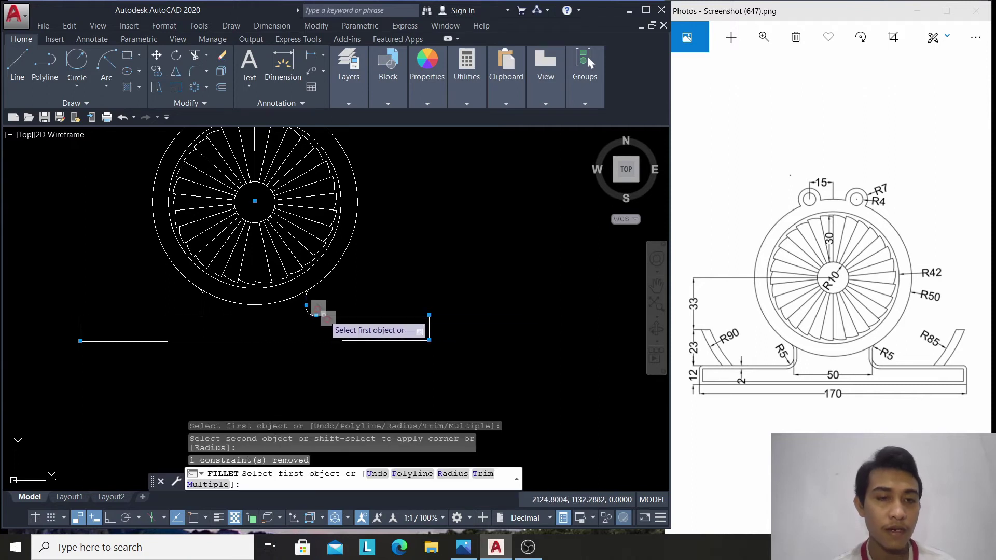
pyautogui.hotkey('ctrl', 'z')
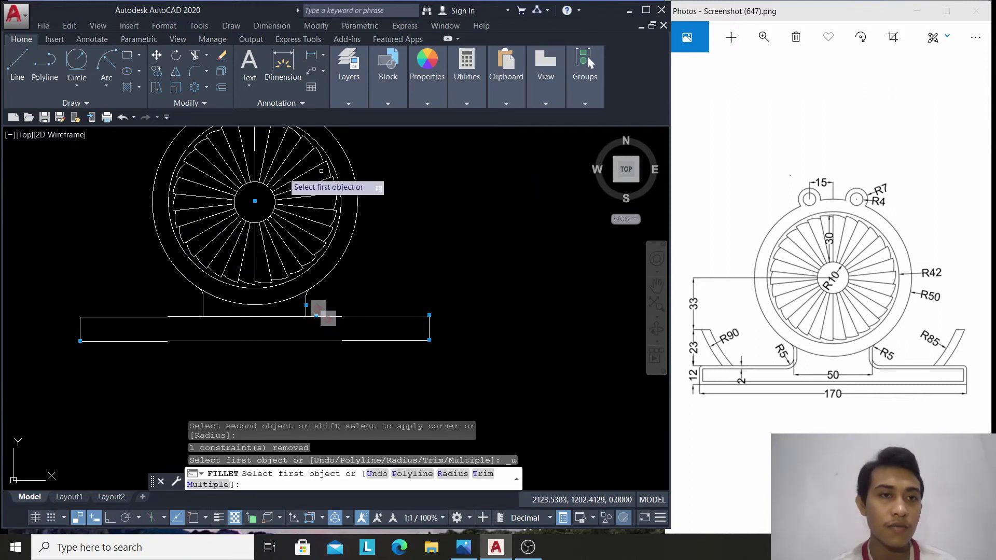
pyautogui.rightClick(63, 191)
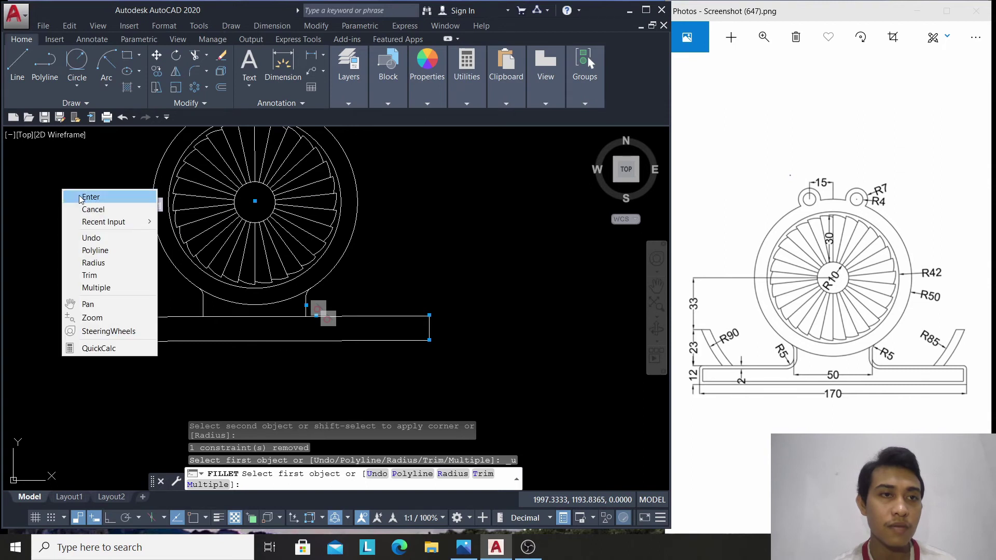
pyautogui.click(83, 197)
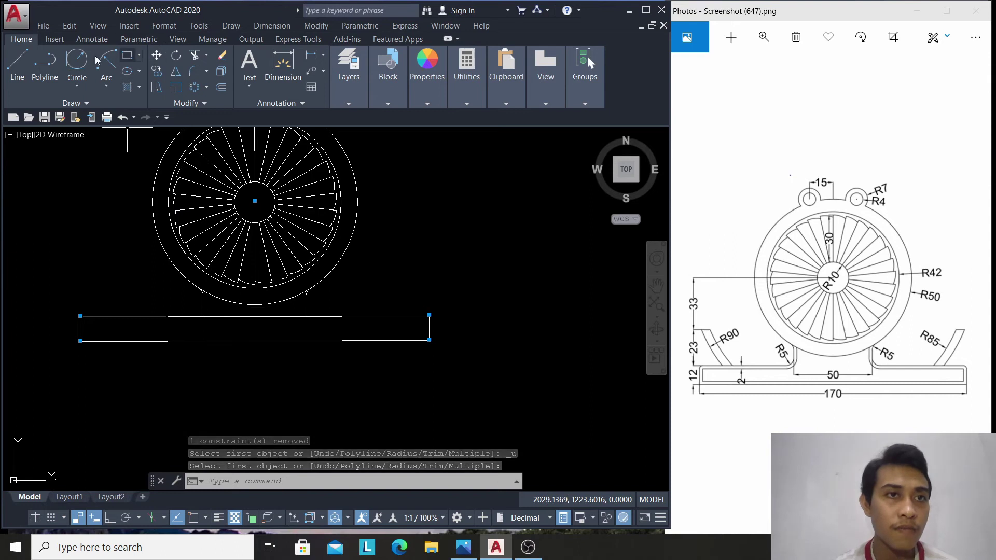
# Trim away the base's top edge between the two legs
pyautogui.click(195, 56)
pyautogui.click(27, 143)
pyautogui.click(496, 366)
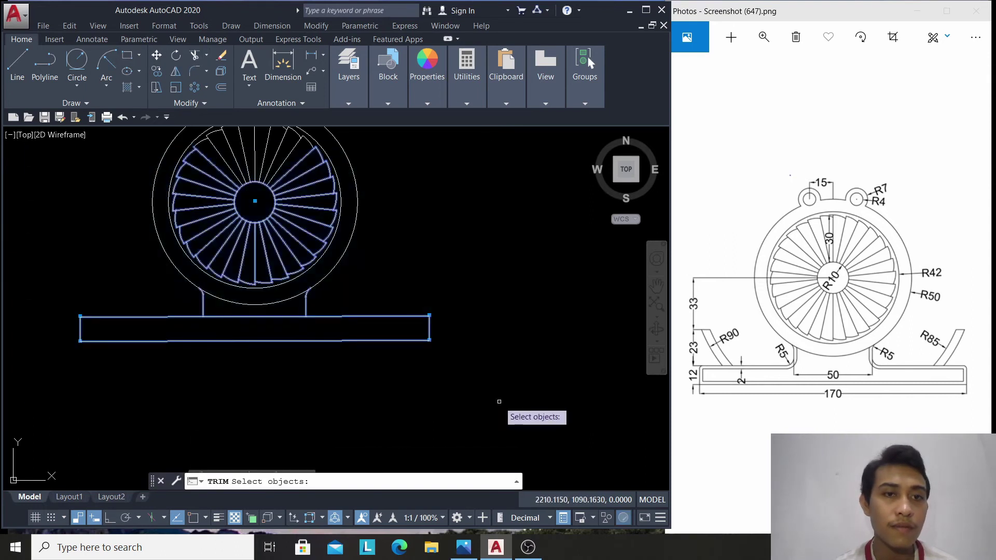
pyautogui.press('Return')
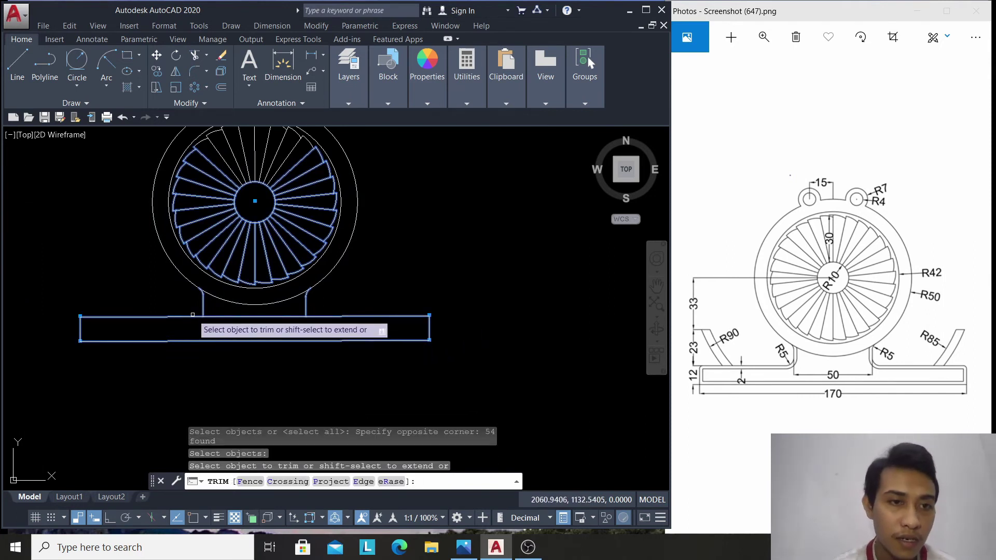
pyautogui.click(231, 316)
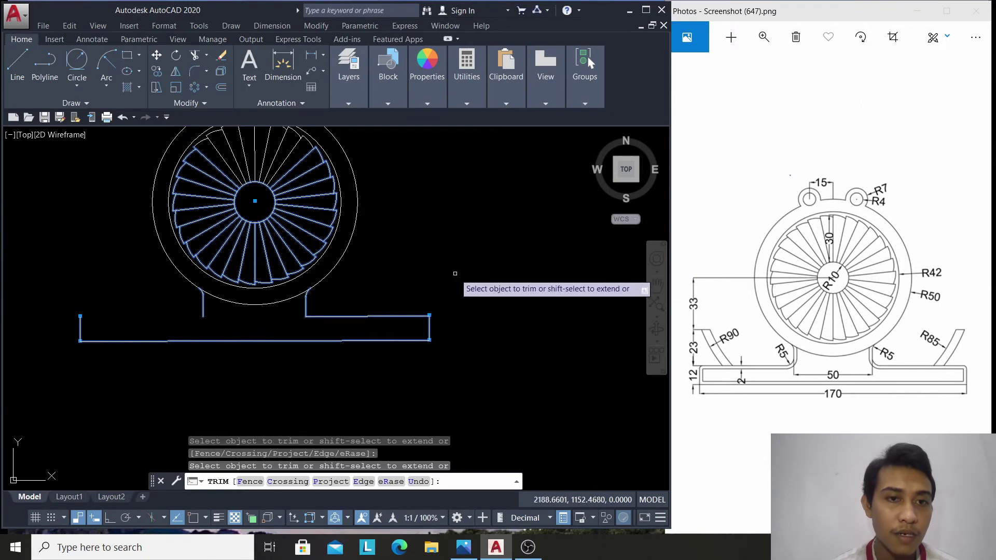
pyautogui.rightClick(42, 179)
pyautogui.click(51, 185)
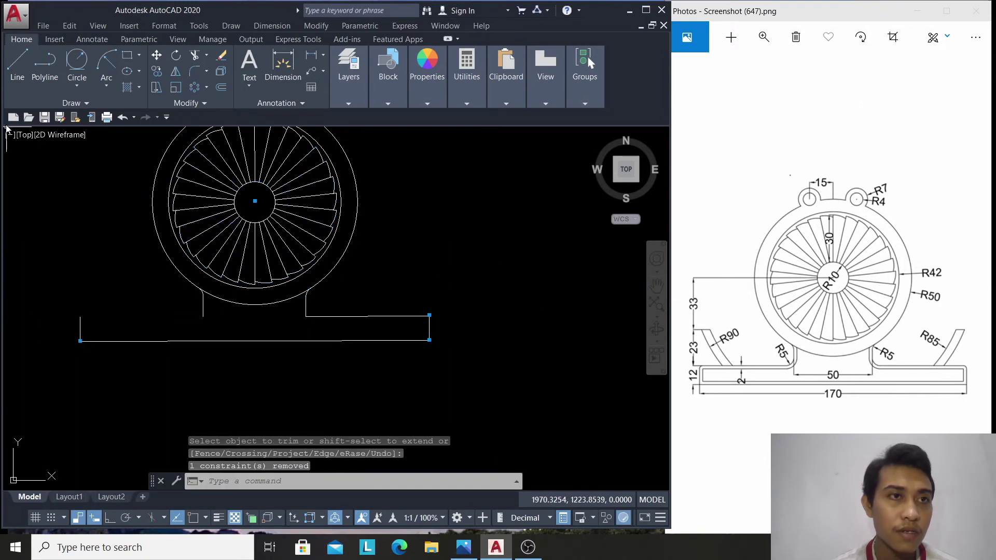
# Draw a line from the base's top-left corner to the left leg's bottom endpoint
pyautogui.click(11, 76)
pyautogui.write('end')
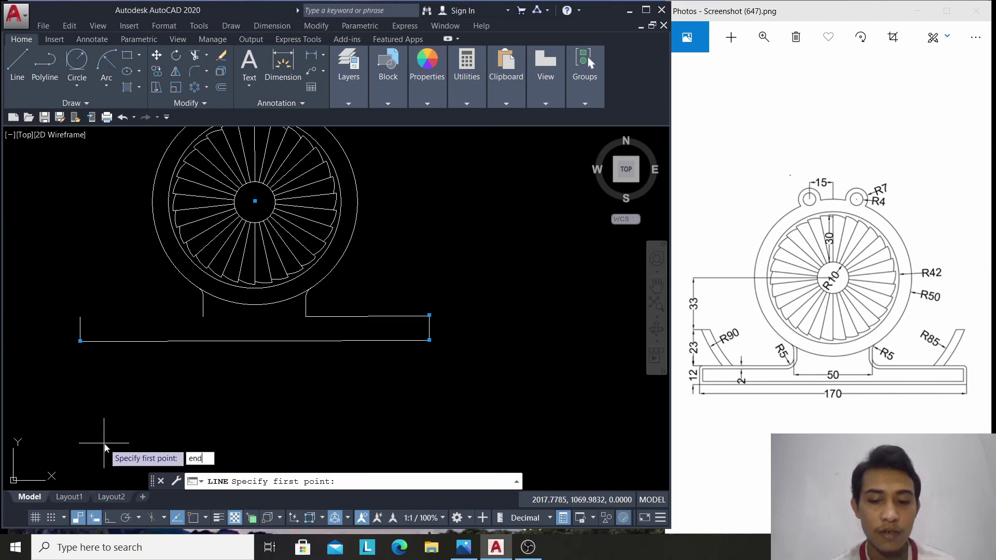
pyautogui.press('Return')
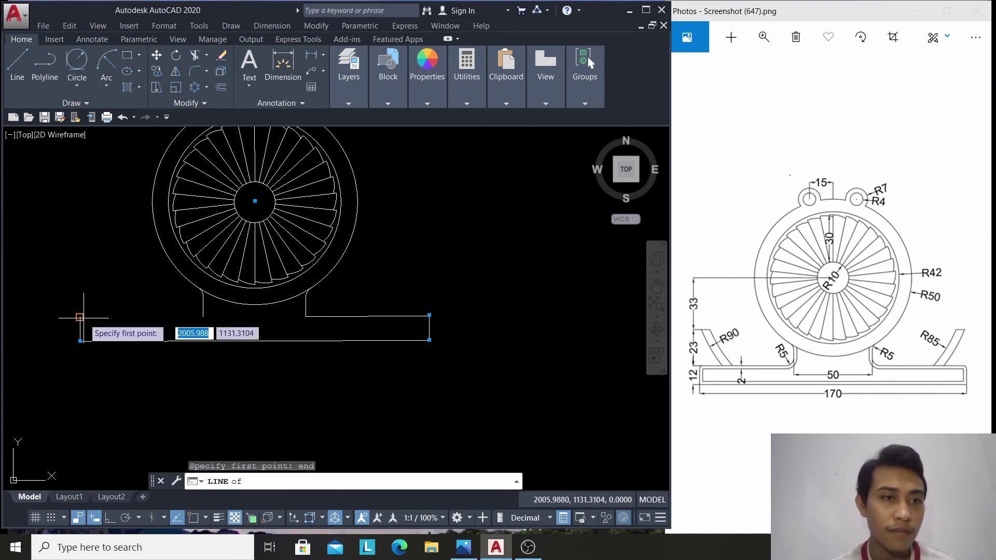
pyautogui.click(81, 317)
pyautogui.write('en')
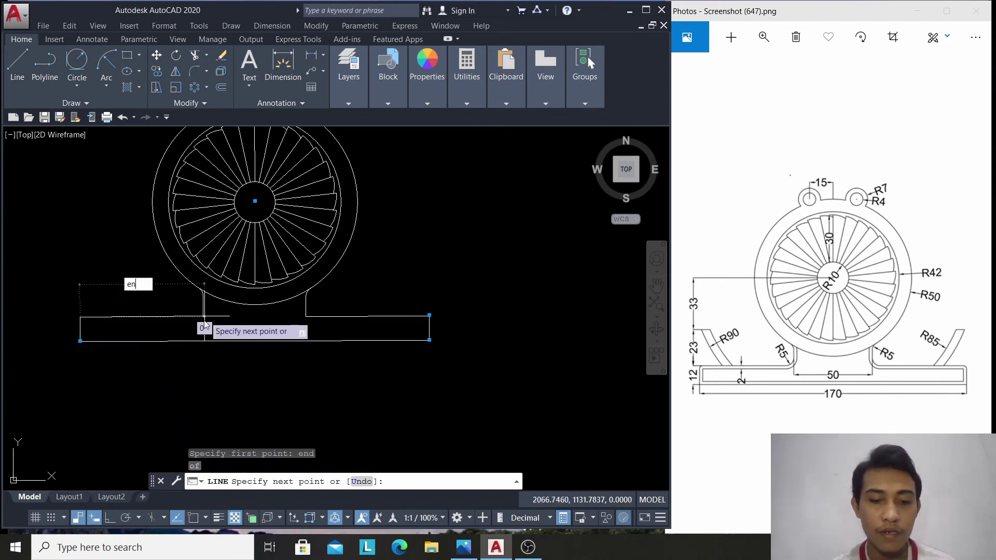
pyautogui.write('d')
pyautogui.press('Return')
pyautogui.click(204, 318)
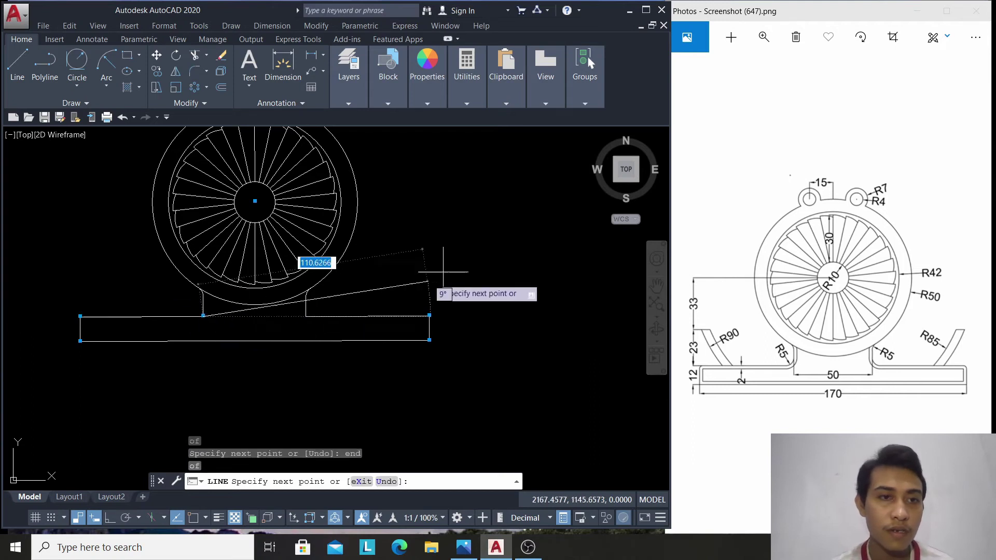
pyautogui.rightClick(443, 271)
pyautogui.click(461, 272)
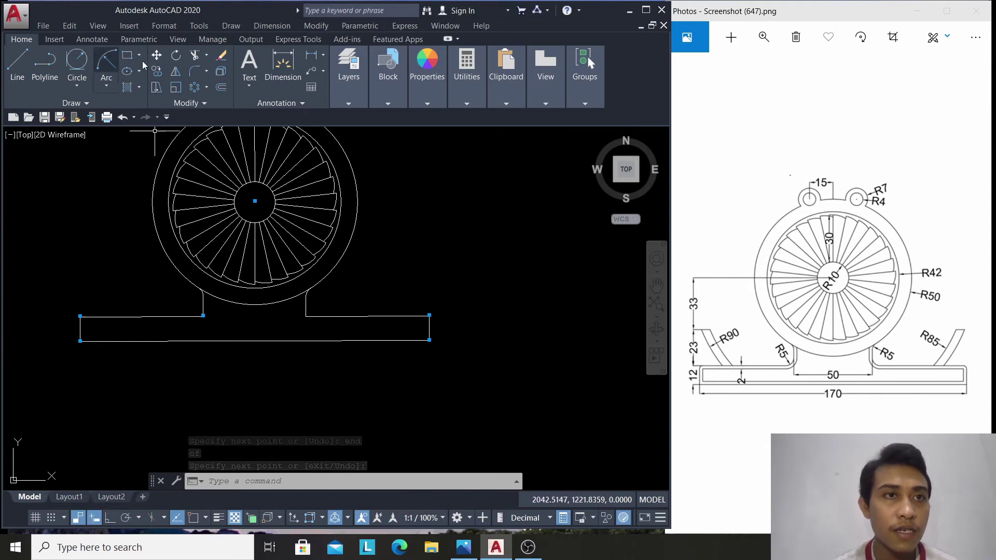
# Fillet both leg-to-base corners with radius 5
pyautogui.click(195, 73)
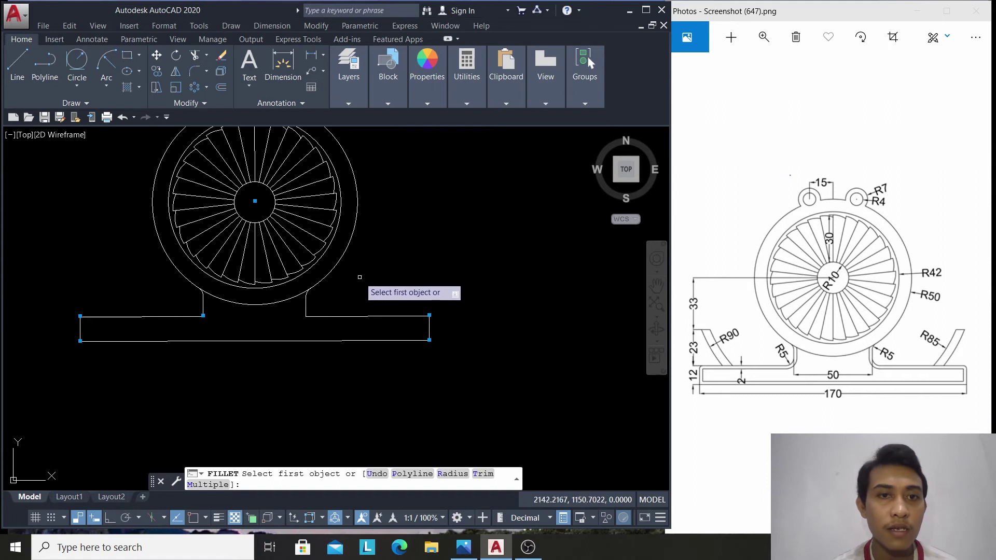
pyautogui.click(444, 474)
pyautogui.write('5')
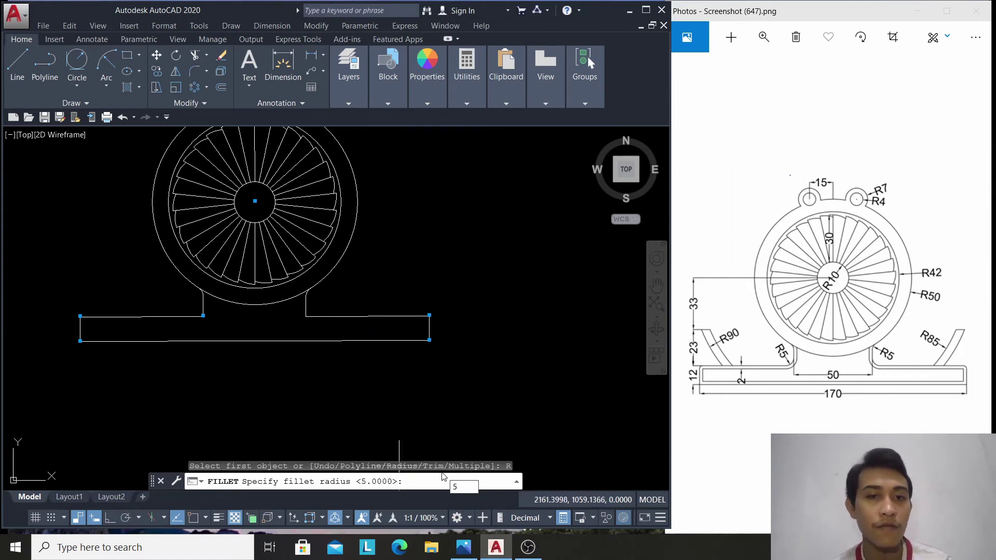
pyautogui.press('Return')
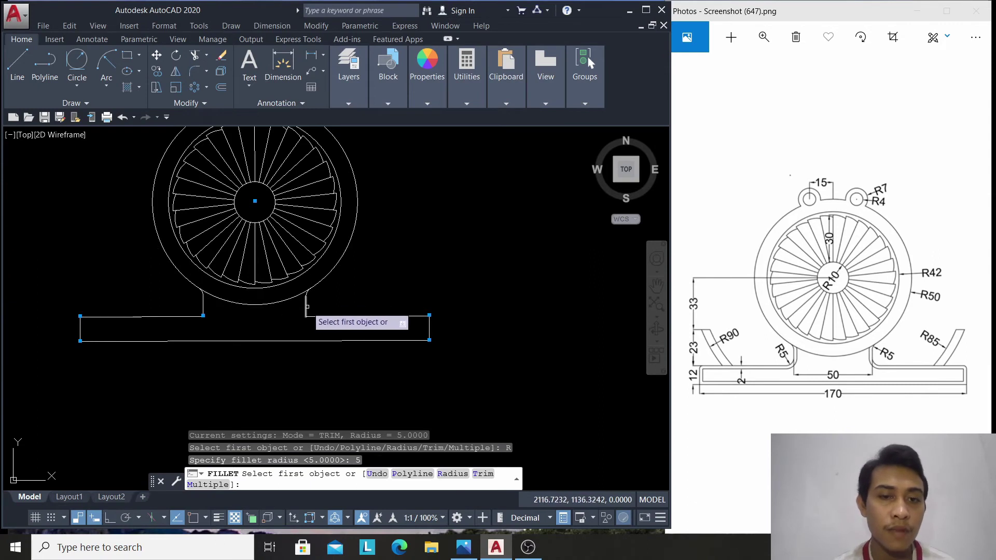
pyautogui.write('M')
pyautogui.press('Return')
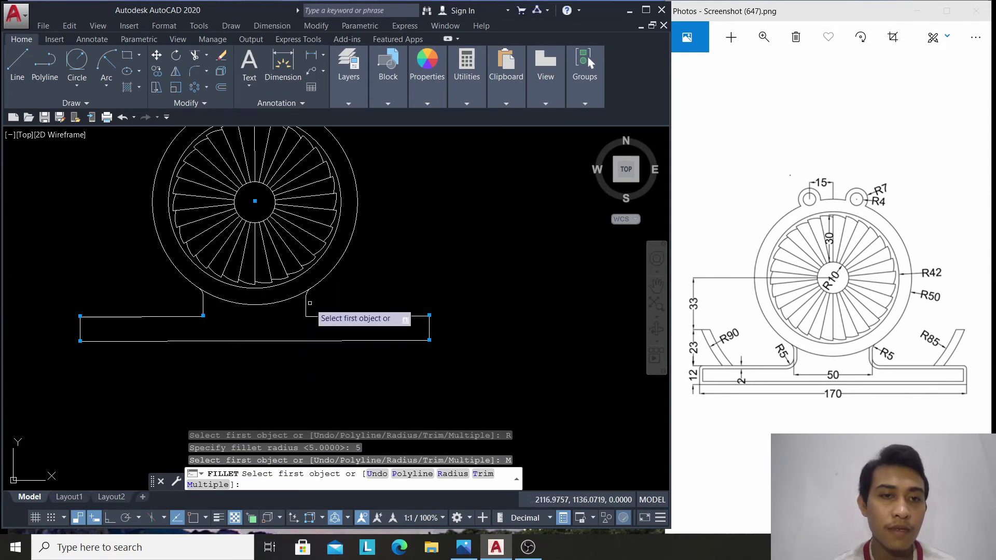
pyautogui.click(306, 307)
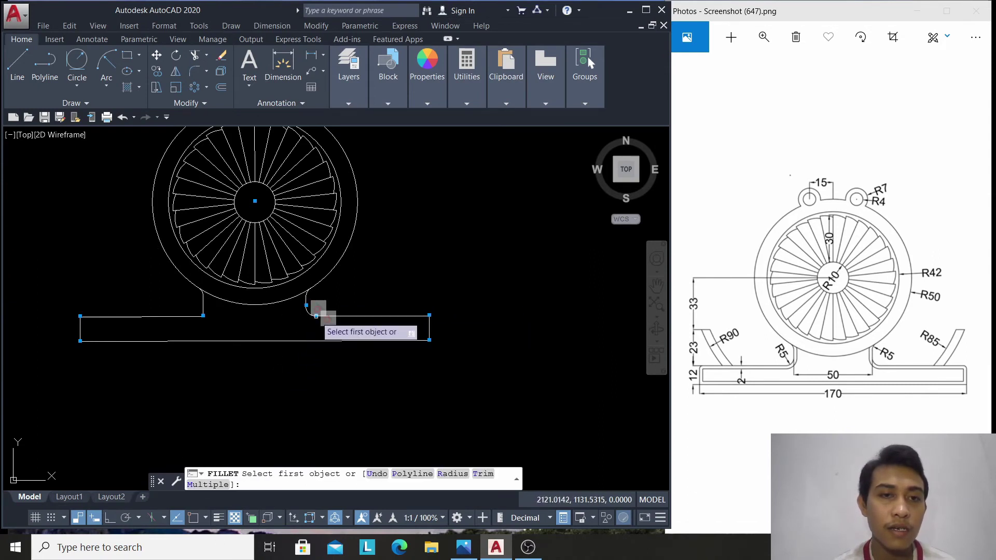
pyautogui.click(203, 303)
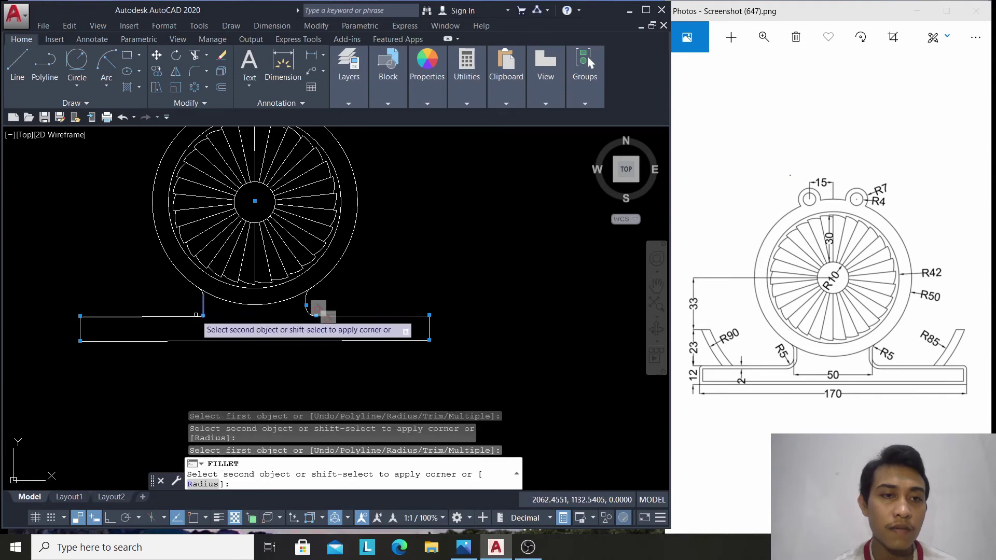
pyautogui.click(195, 316)
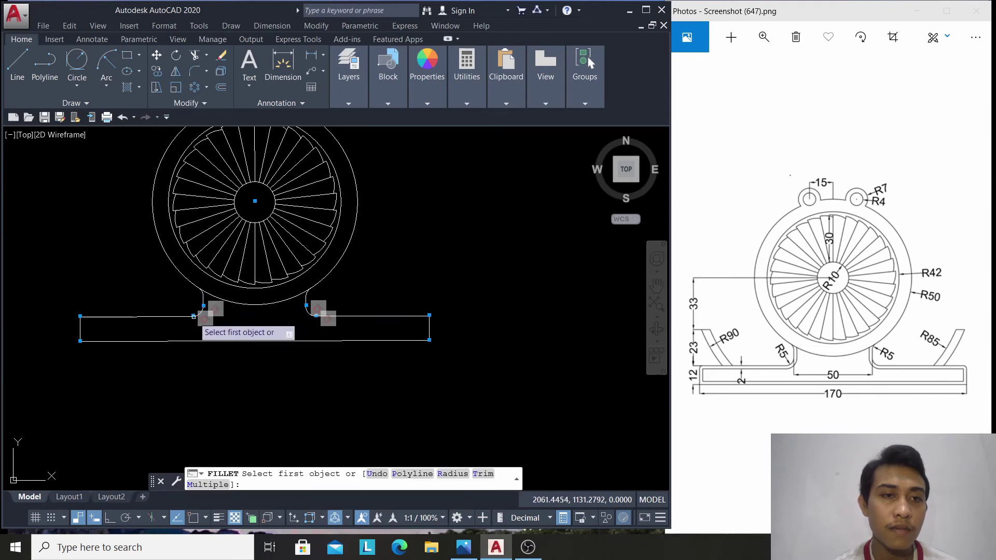
pyautogui.rightClick(410, 248)
pyautogui.click(422, 259)
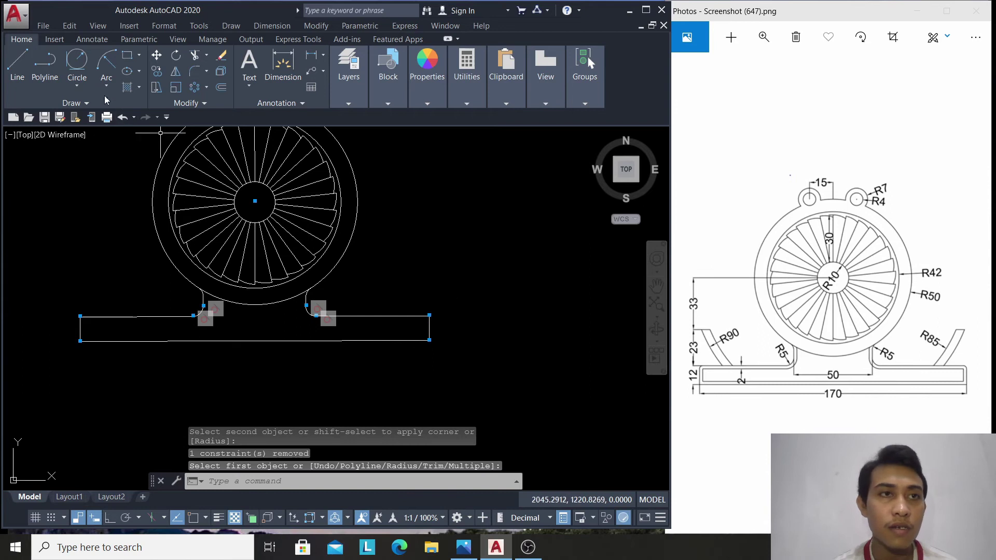
# Round the base's top-right corner with a radius-1 fillet
pyautogui.click(195, 71)
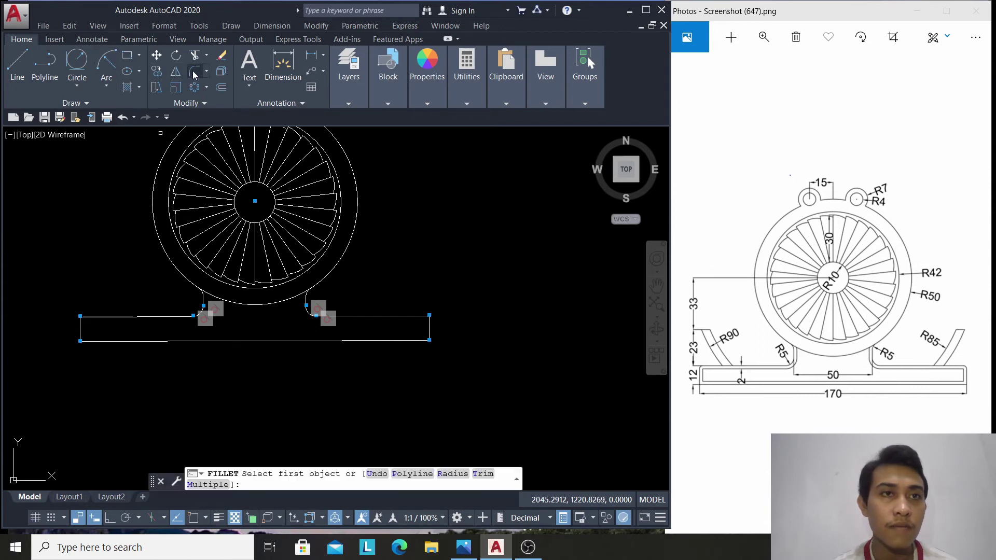
pyautogui.click(453, 480)
pyautogui.write('1')
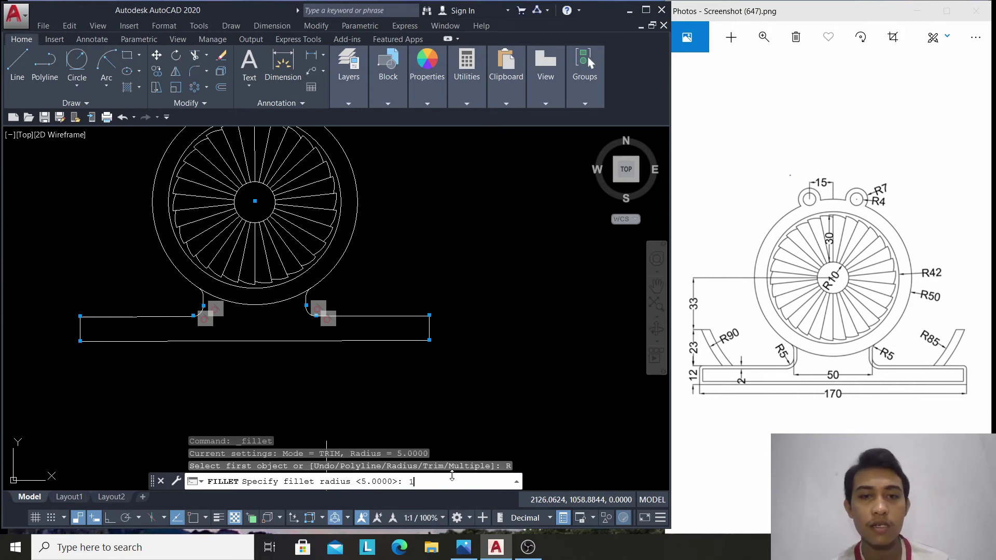
pyautogui.press('Return')
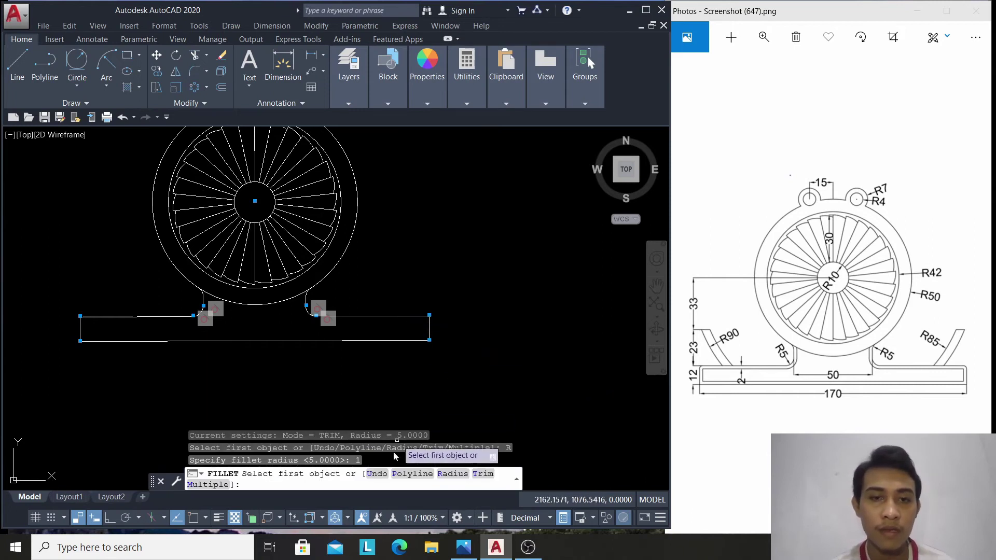
pyautogui.tripleClick(210, 486)
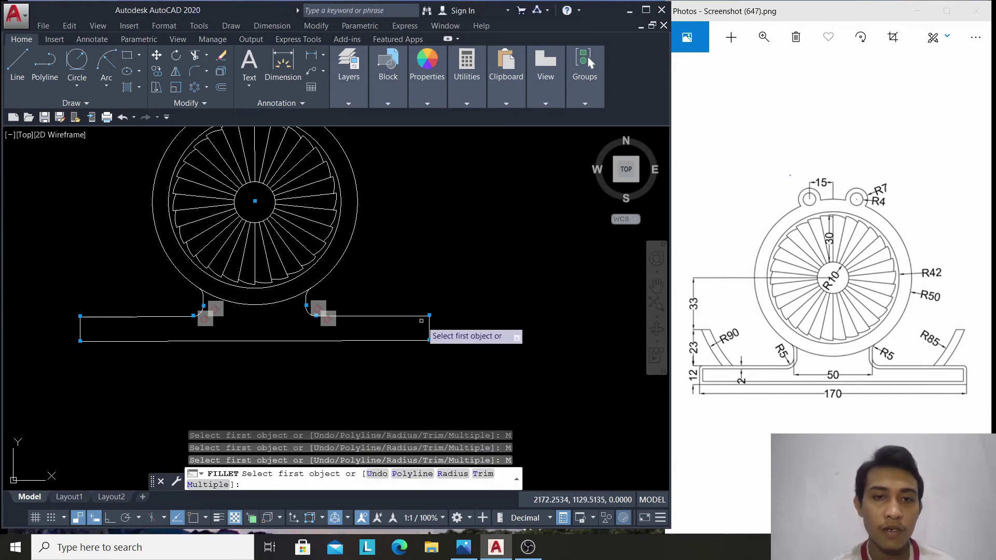
pyautogui.scroll(2, 422, 314)
pyautogui.scroll(2, 422, 314)
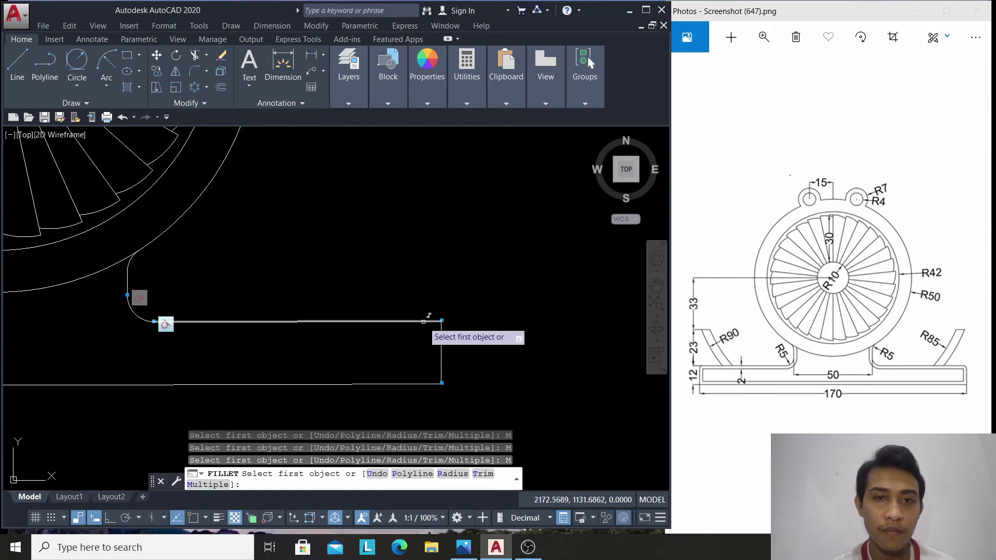
pyautogui.click(423, 322)
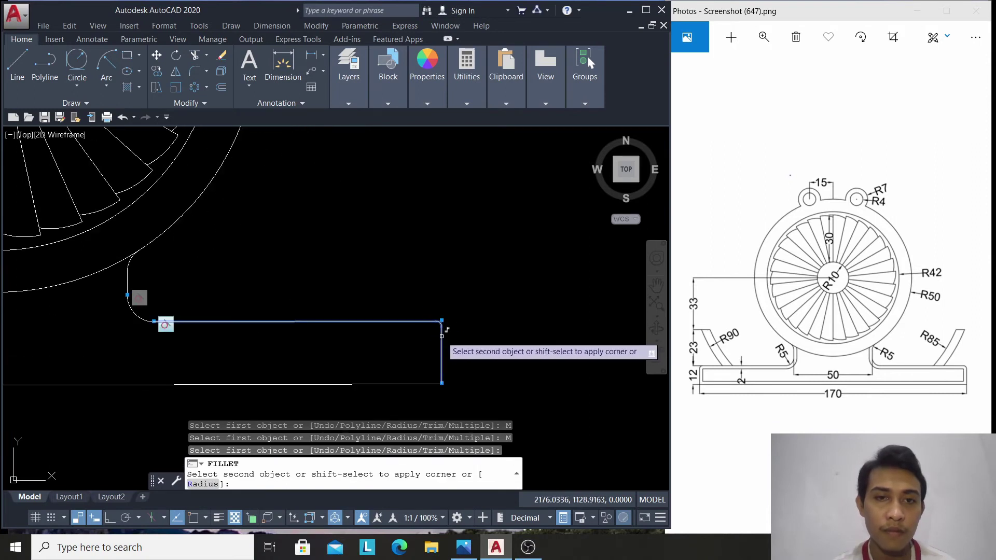
pyautogui.click(442, 337)
pyautogui.scroll(-4, 280, 311)
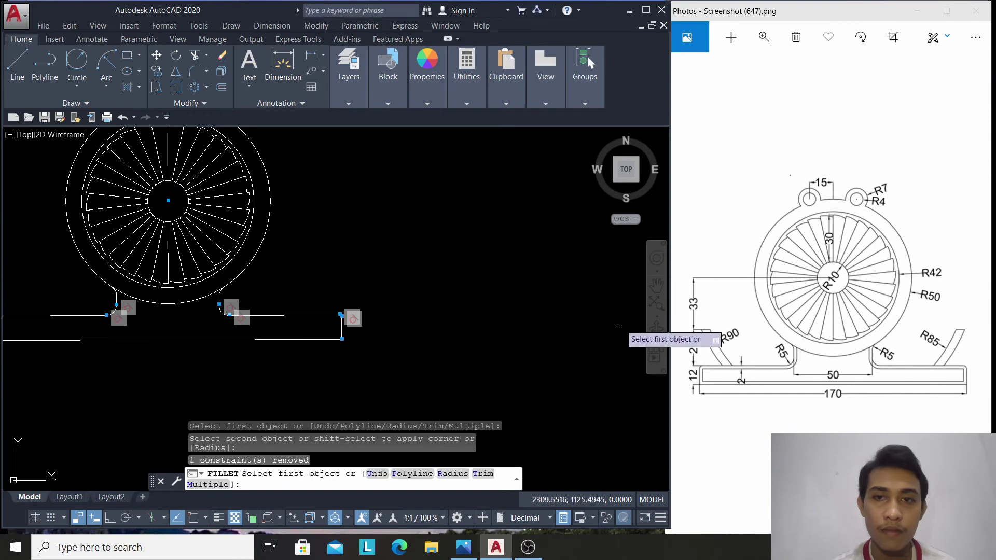
# Round the base's top-left corner with the same radius-1 fillet
pyautogui.click(650, 296)
pyautogui.moveTo(344, 324); pyautogui.dragTo(562, 308)
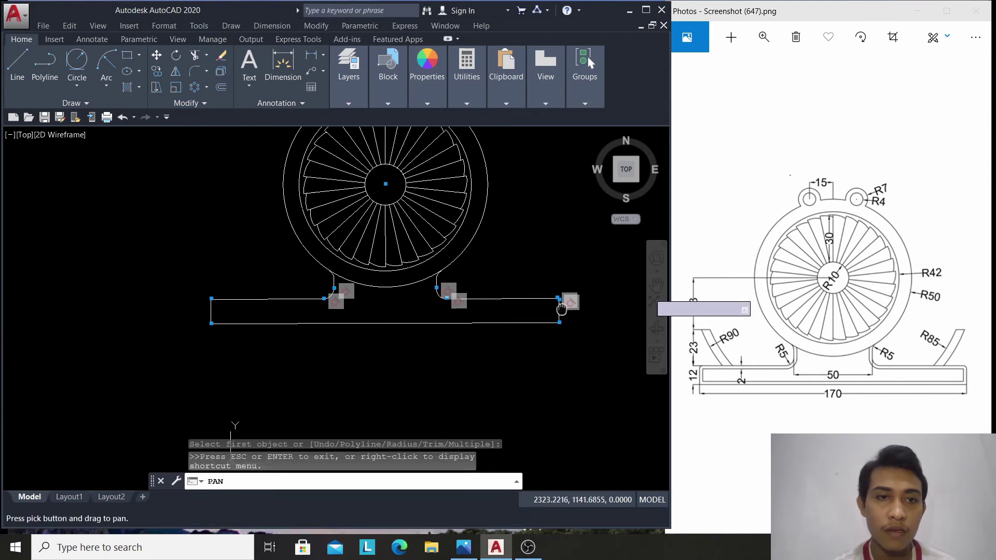
pyautogui.rightClick(246, 259)
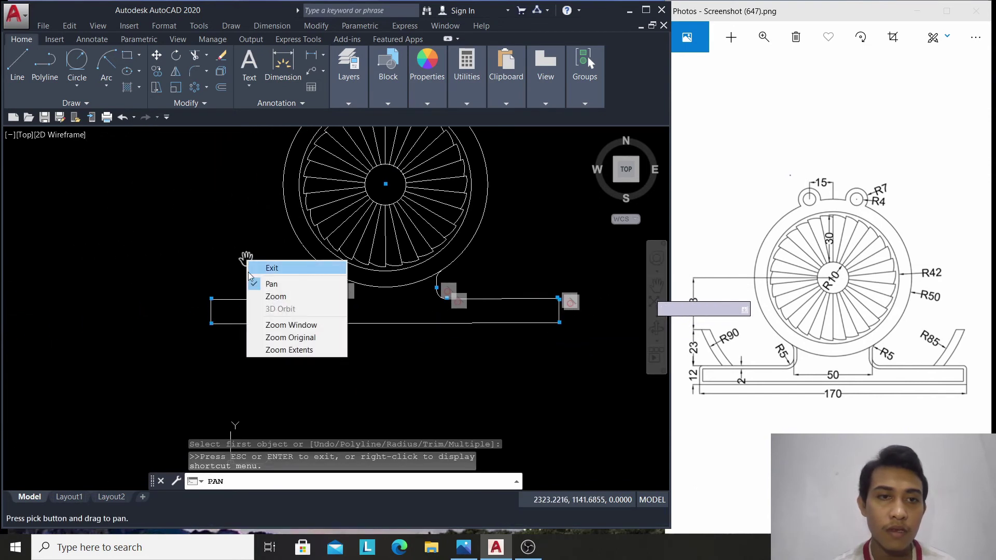
pyautogui.click(253, 272)
pyautogui.scroll(4, 207, 294)
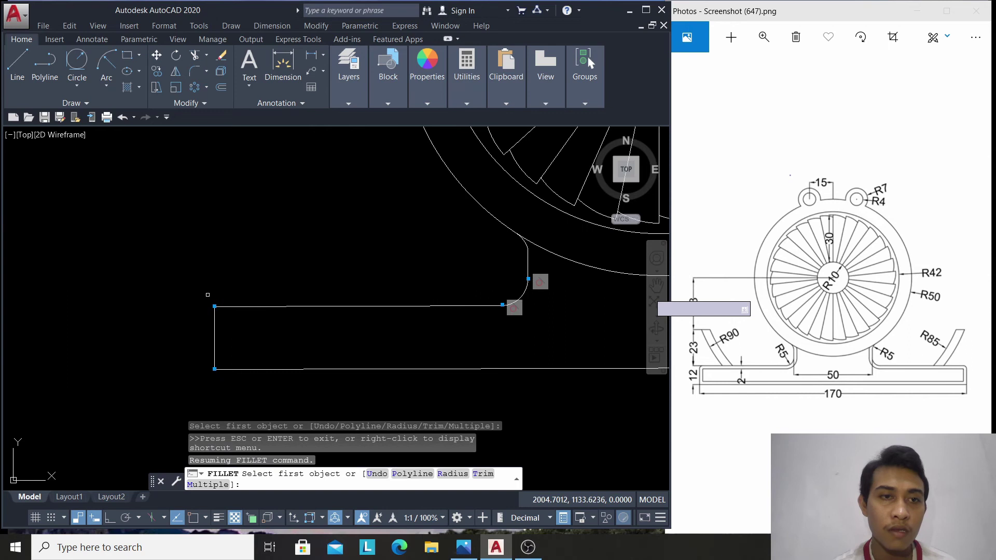
pyautogui.click(239, 306)
pyautogui.click(216, 326)
pyautogui.rightClick(220, 267)
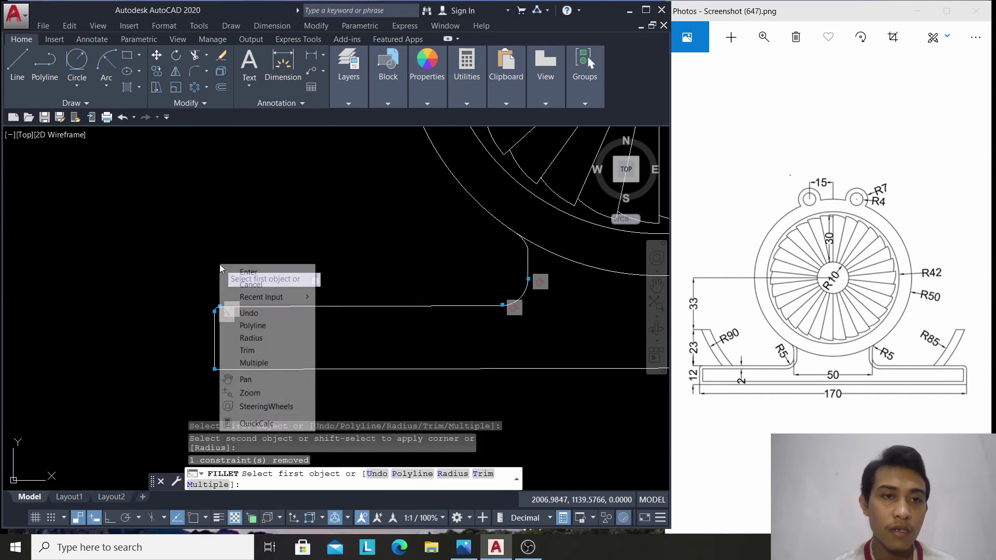
pyautogui.click(247, 273)
# Pan the view to centre the fan housing and base
pyautogui.scroll(-4, 440, 313)
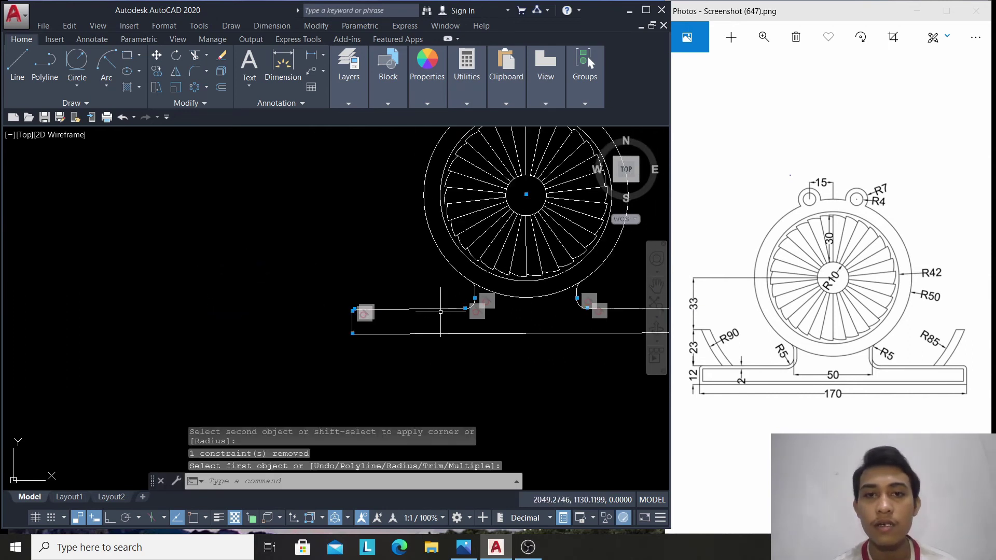
pyautogui.click(657, 285)
pyautogui.moveTo(609, 278); pyautogui.dragTo(432, 298)
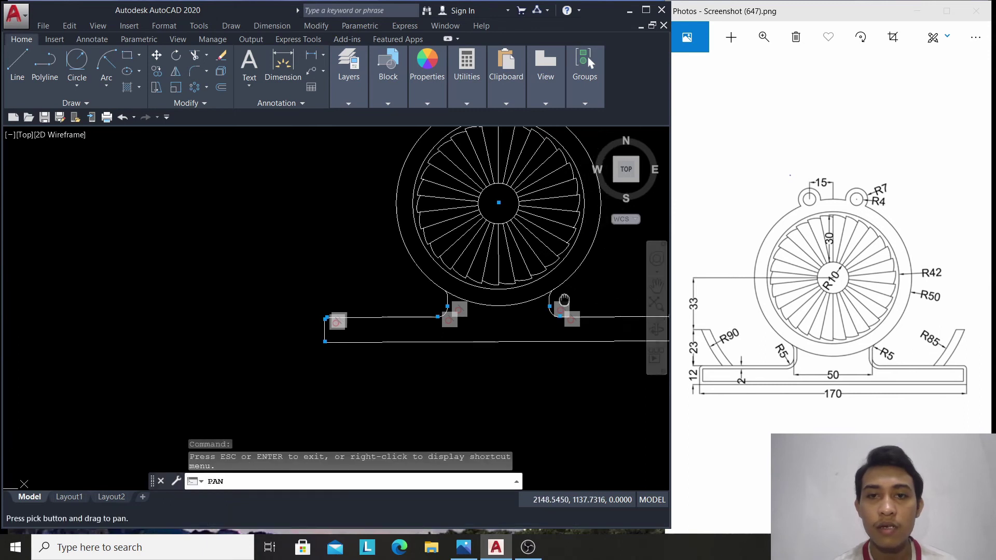
pyautogui.rightClick(432, 298)
pyautogui.click(462, 310)
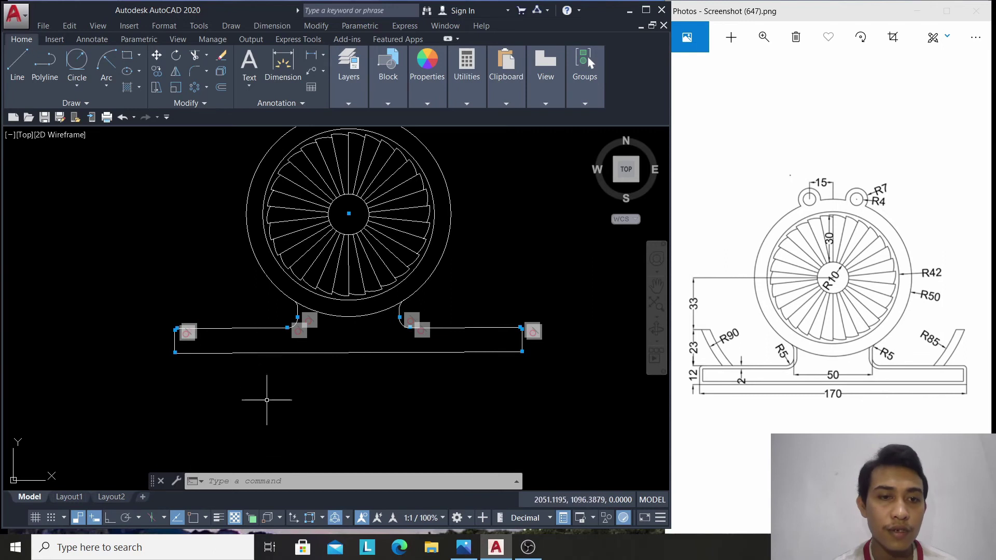
# Run JOIN and pick the base lines, right-hand base segments and upper and lower fillet arcs
pyautogui.write('J')
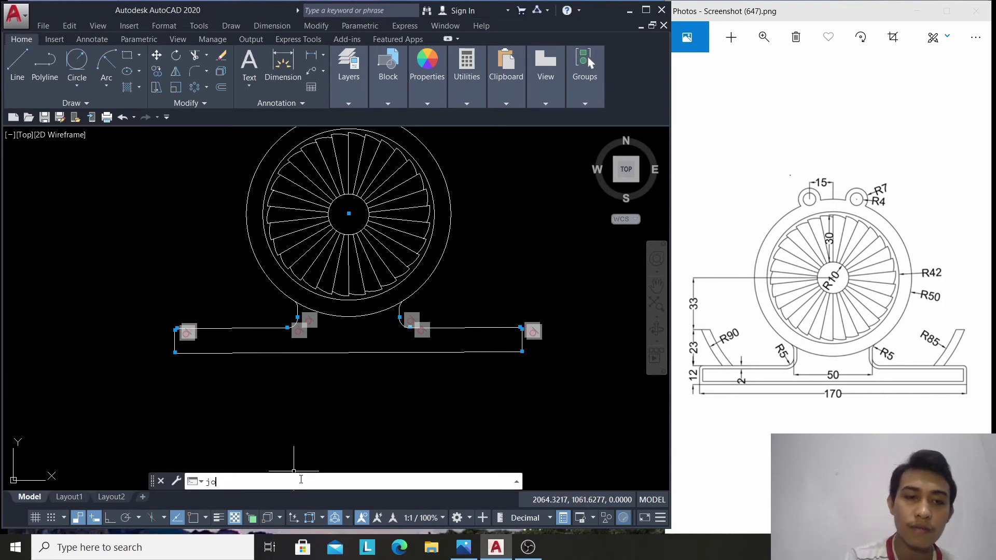
pyautogui.write('OiN')
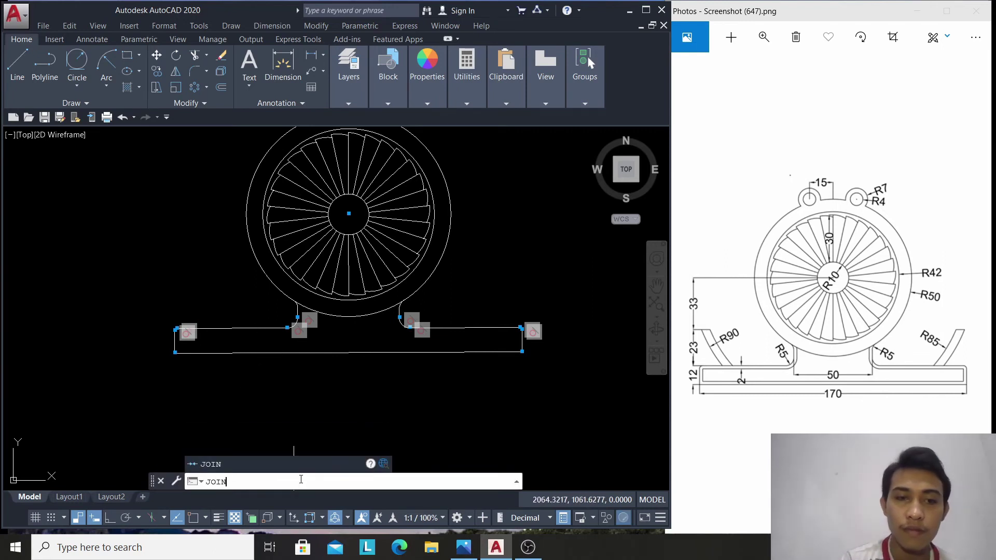
pyautogui.press('Return')
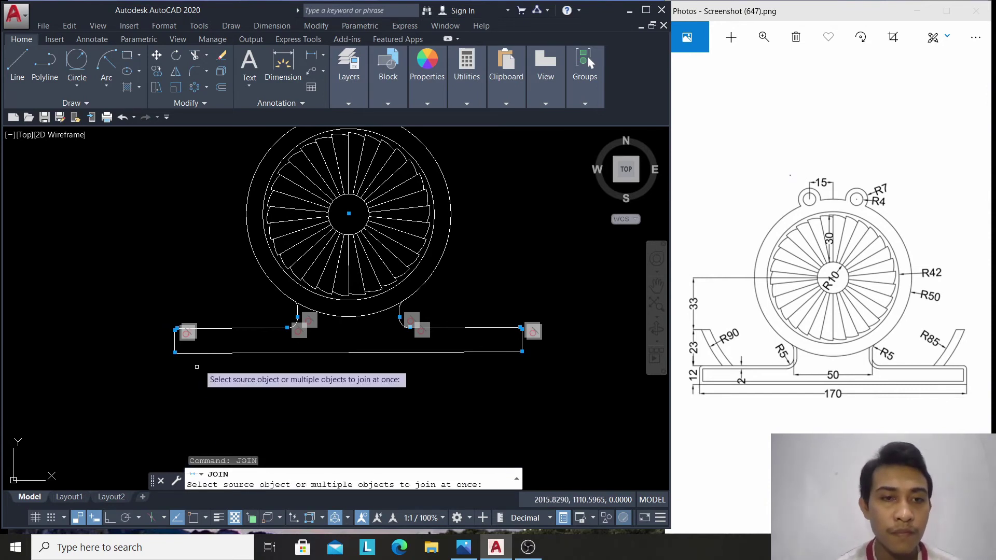
pyautogui.click(231, 328)
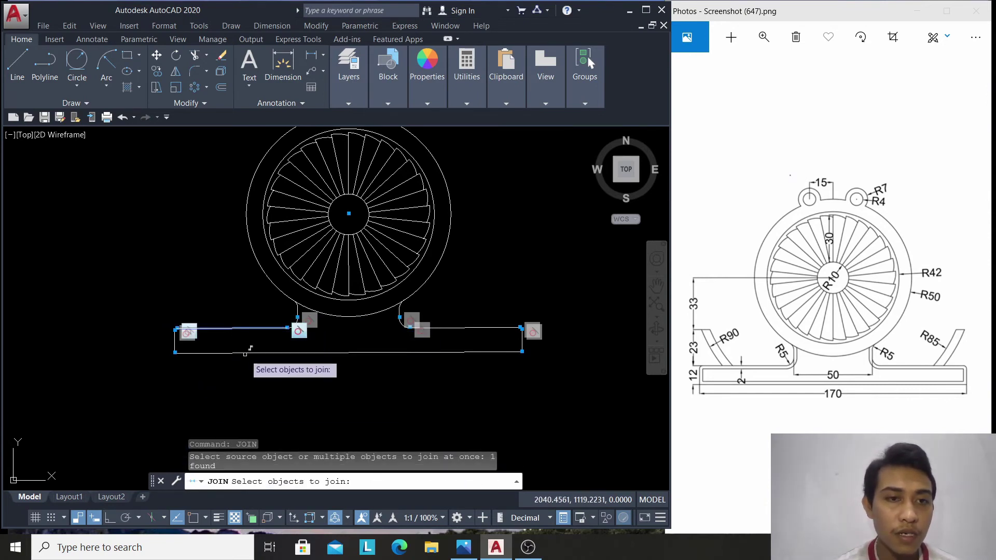
pyautogui.click(249, 353)
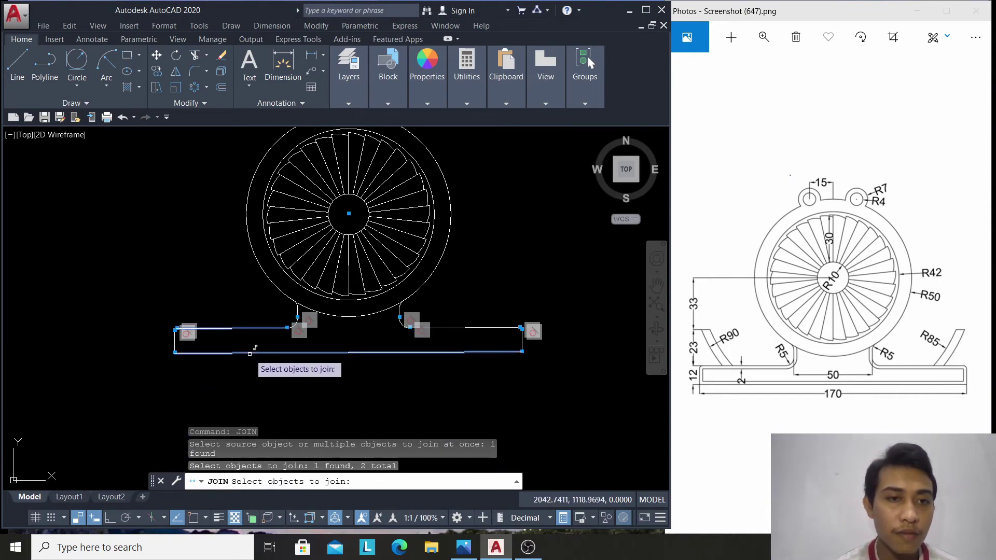
pyautogui.click(172, 341)
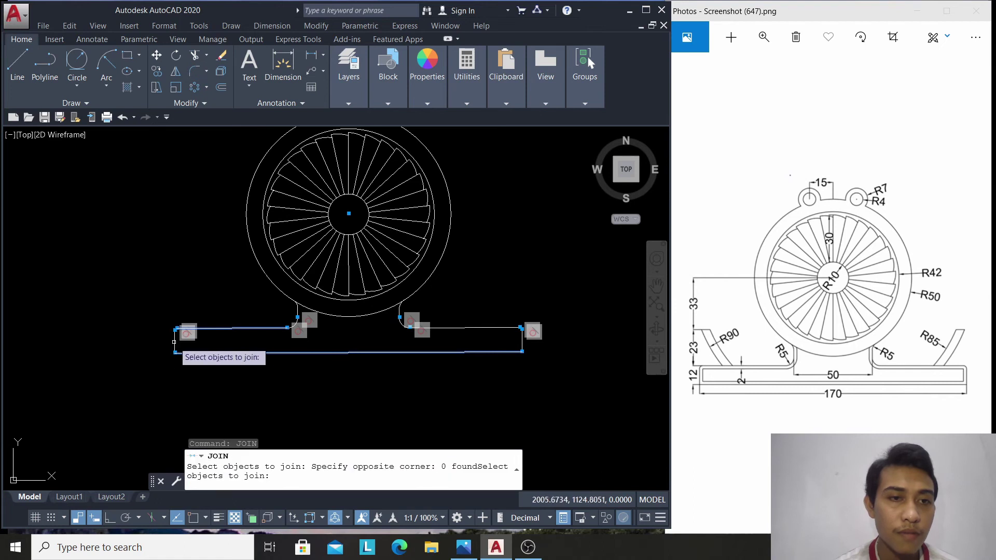
pyautogui.click(466, 329)
pyautogui.click(522, 337)
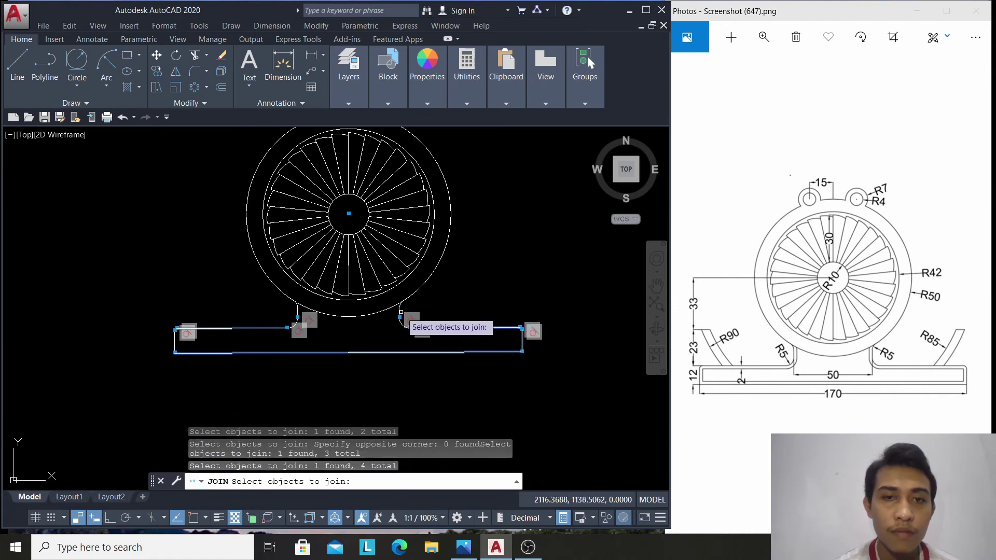
pyautogui.scroll(4, 401, 312)
pyautogui.click(394, 293)
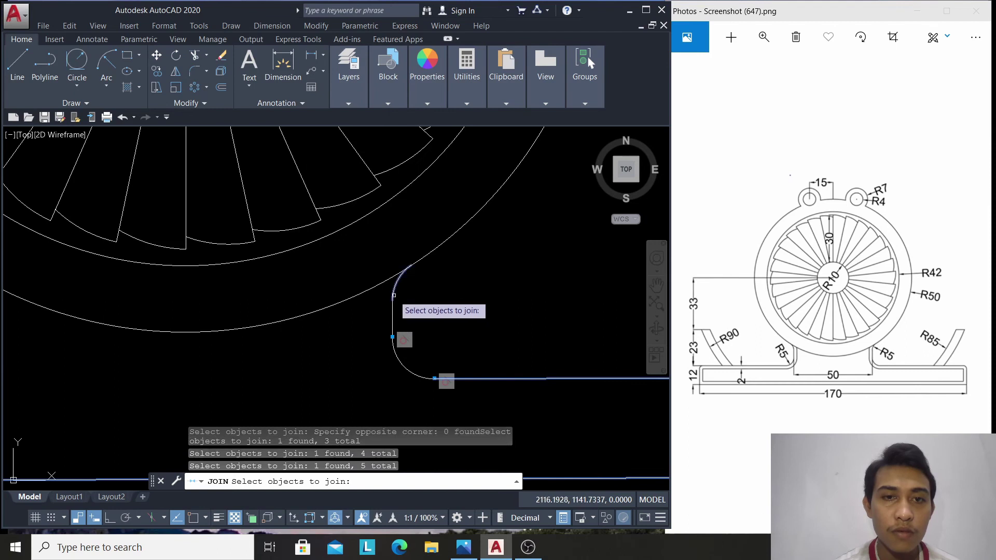
pyautogui.click(399, 358)
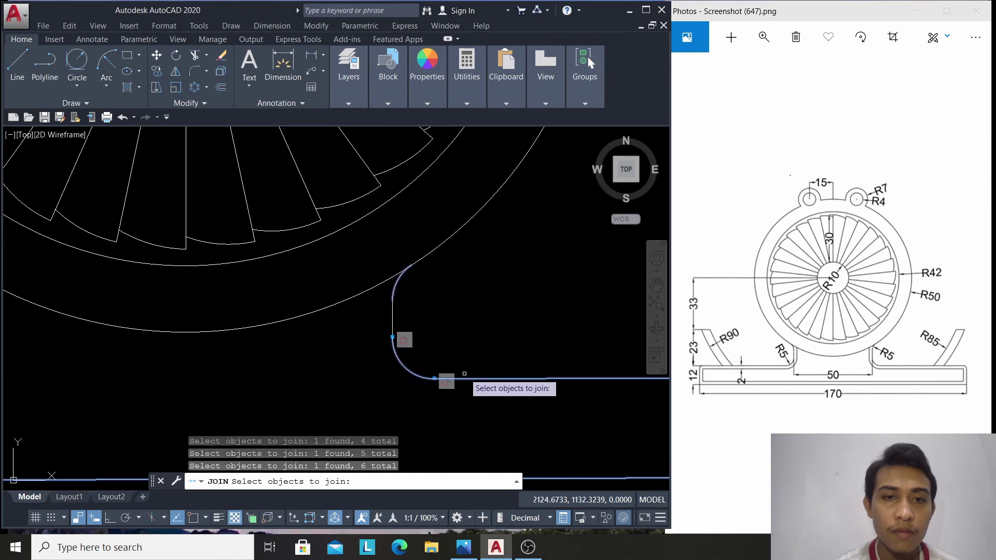
pyautogui.scroll(-4, 311, 367)
pyautogui.scroll(4, 222, 363)
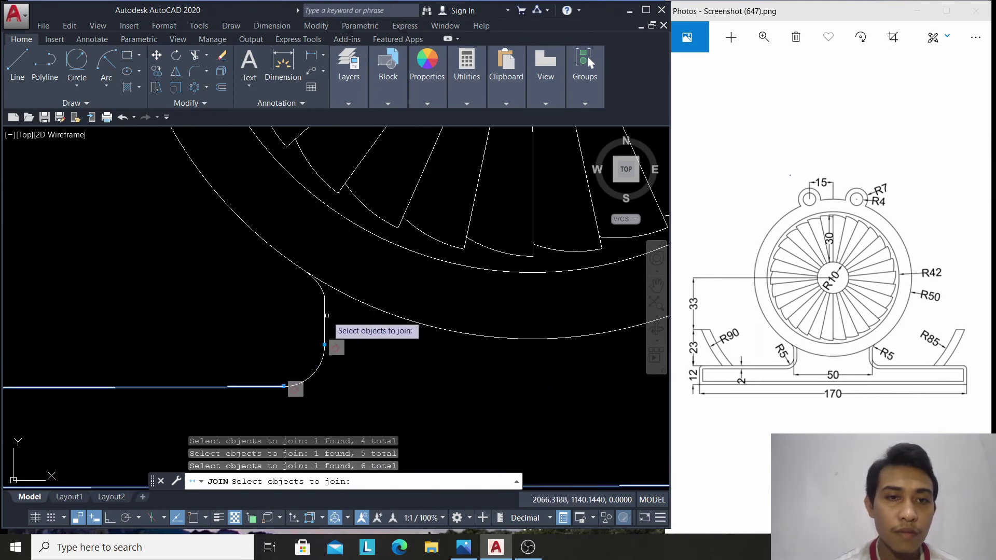
# Add the neck lines and arcs, including the right neck's vertical line, completing 3 polylines
pyautogui.click(324, 312)
pyautogui.click(322, 287)
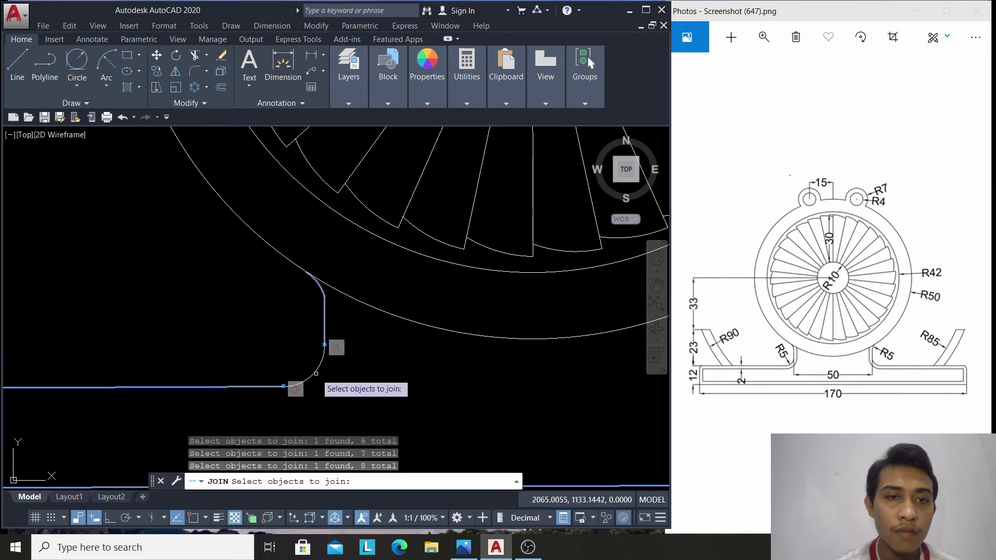
pyautogui.click(318, 367)
pyautogui.scroll(-3, 539, 343)
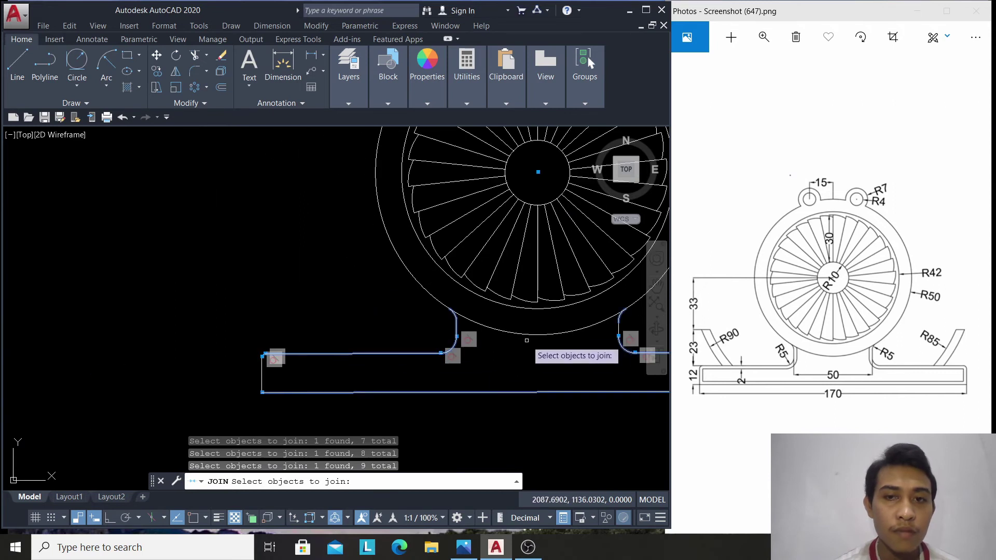
pyautogui.scroll(5, 611, 333)
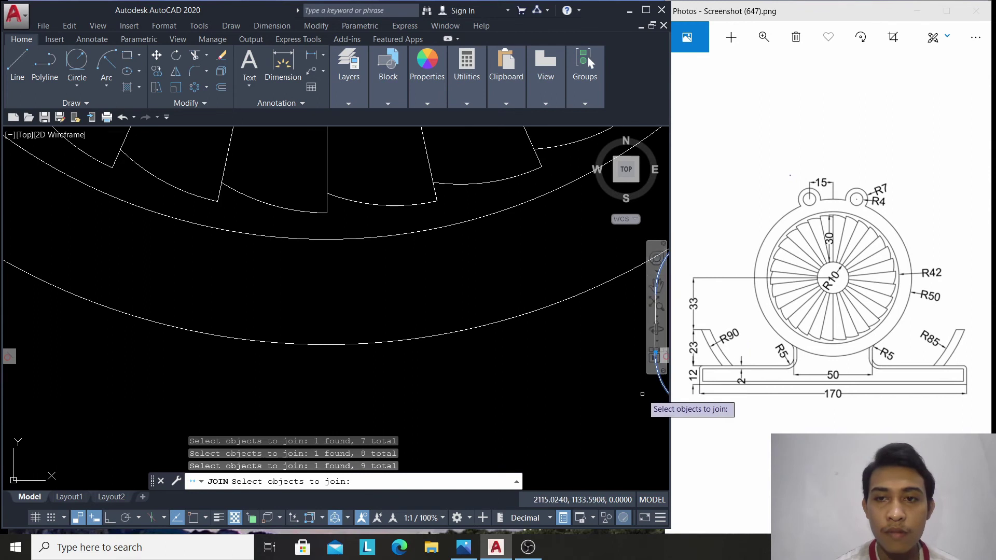
pyautogui.click(656, 285)
pyautogui.moveTo(656, 286); pyautogui.dragTo(509, 333)
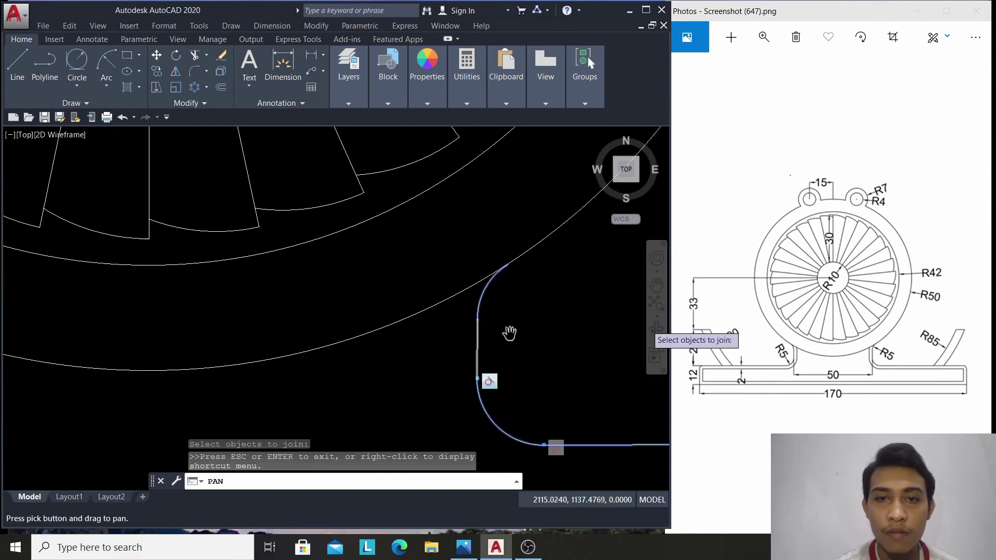
pyautogui.rightClick(550, 332)
pyautogui.click(559, 337)
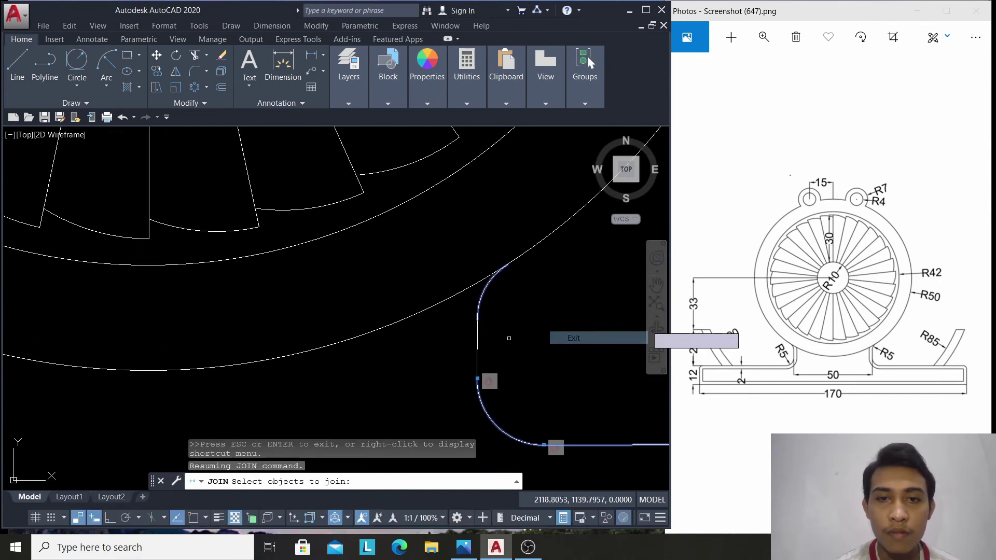
pyautogui.click(476, 342)
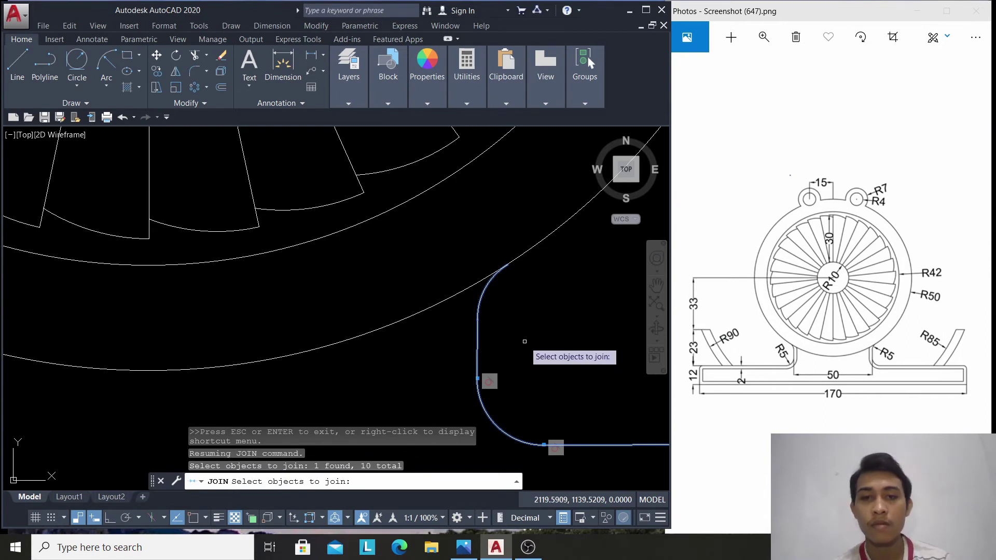
pyautogui.press('Return')
pyautogui.scroll(-3, 495, 350)
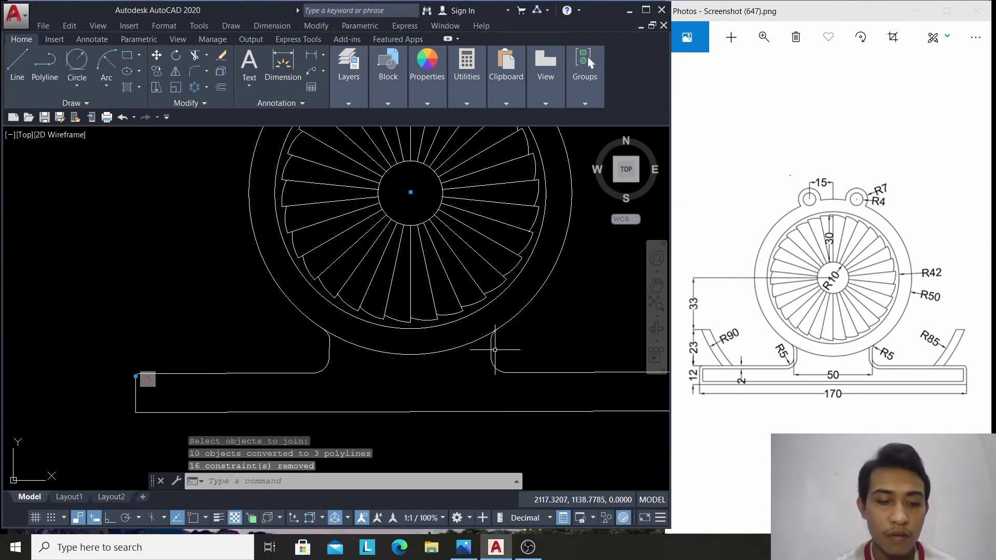
# Join the left and right base polylines and arc into one continuous base outline
pyautogui.click(491, 357)
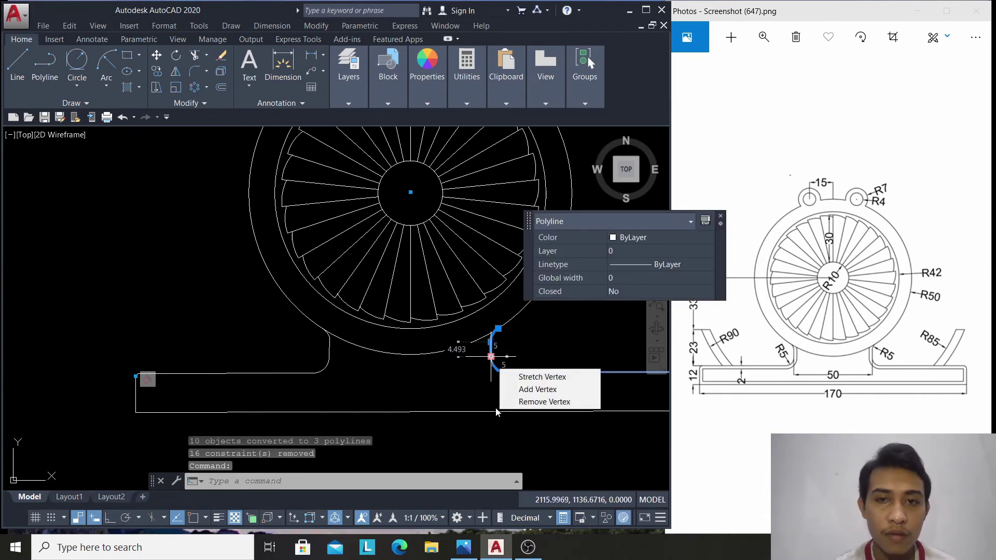
pyautogui.click(318, 370)
pyautogui.press('Escape')
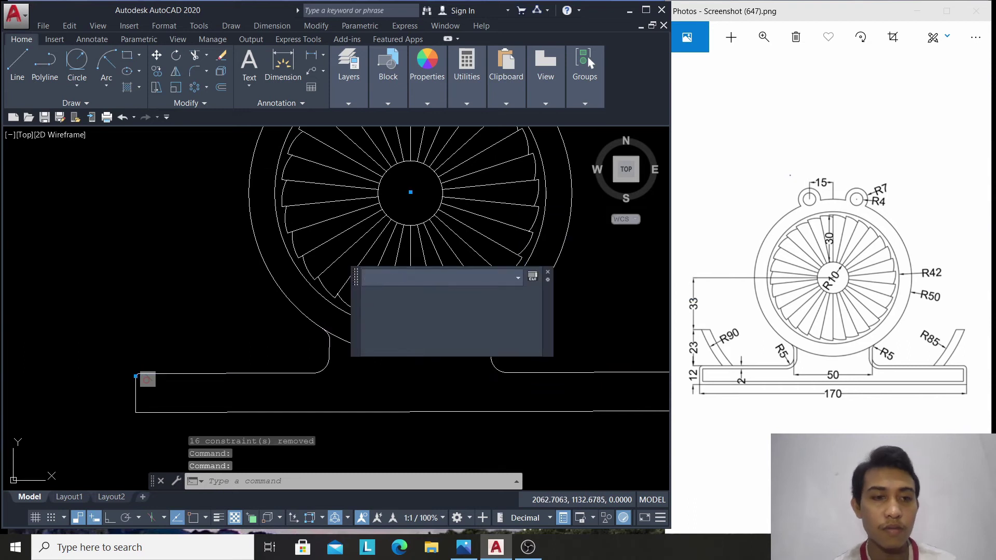
pyautogui.scroll(-1, 150, 401)
pyautogui.scroll(-2, 145, 378)
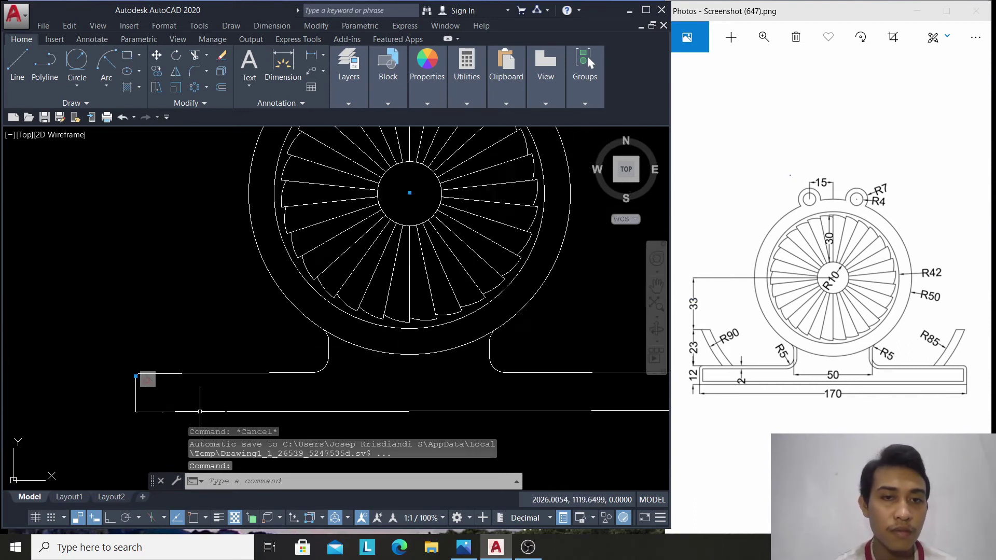
pyautogui.scroll(-1, 172, 390)
pyautogui.click(92, 361)
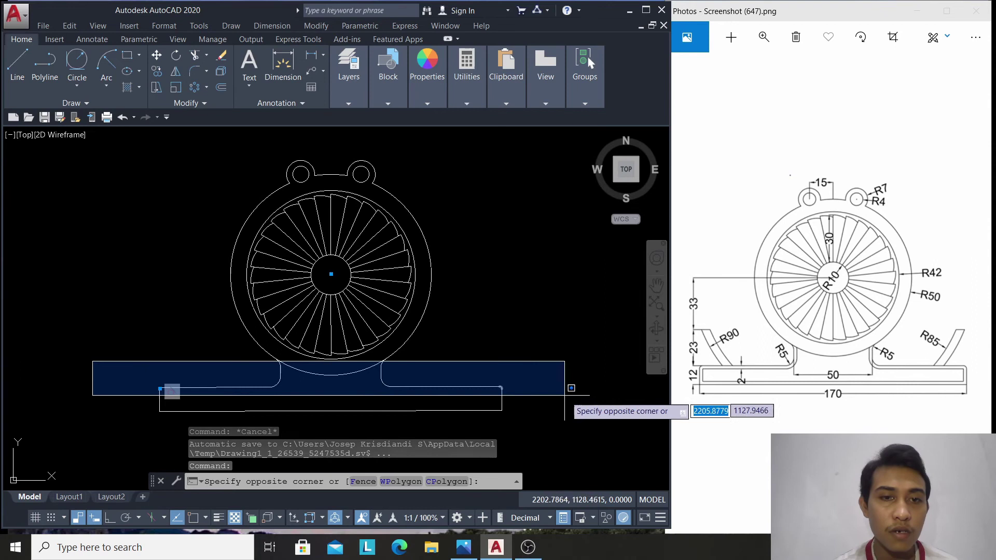
pyautogui.click(580, 418)
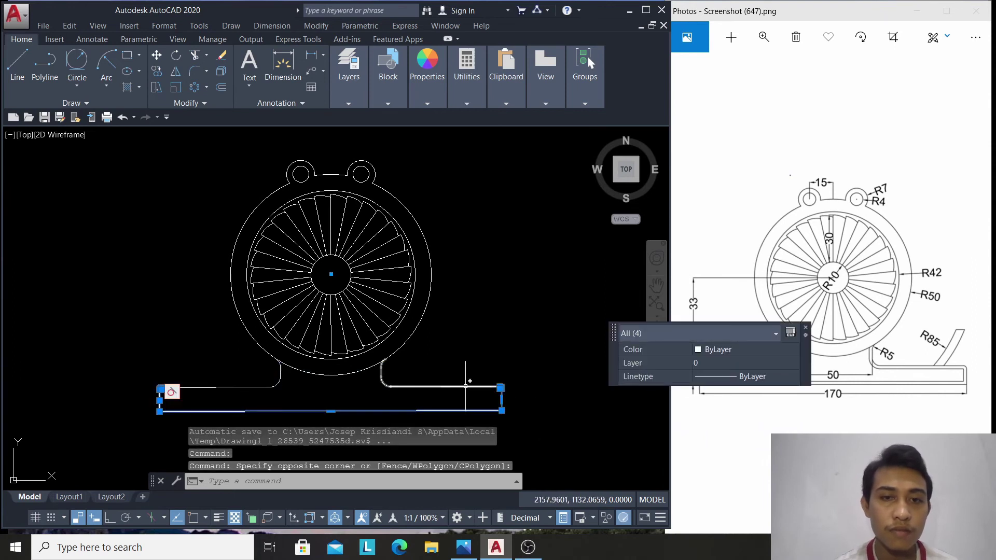
pyautogui.click(445, 387)
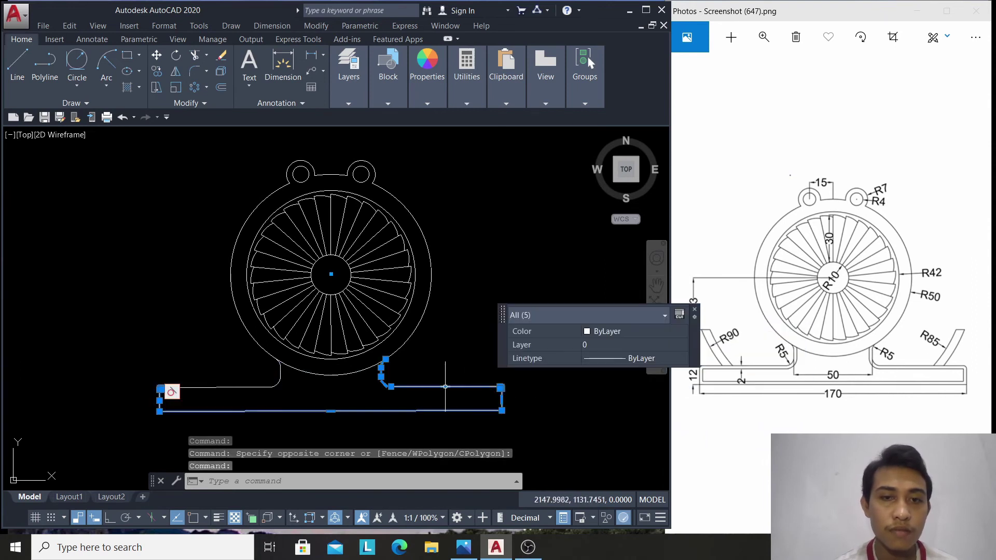
pyautogui.click(227, 387)
pyautogui.scroll(5, 263, 393)
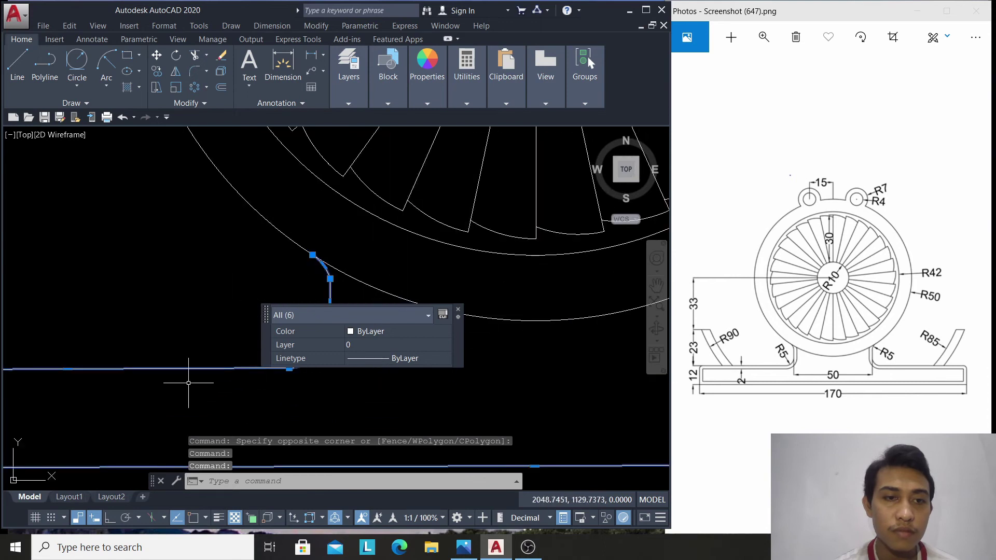
pyautogui.scroll(-4, 189, 383)
pyautogui.write('join')
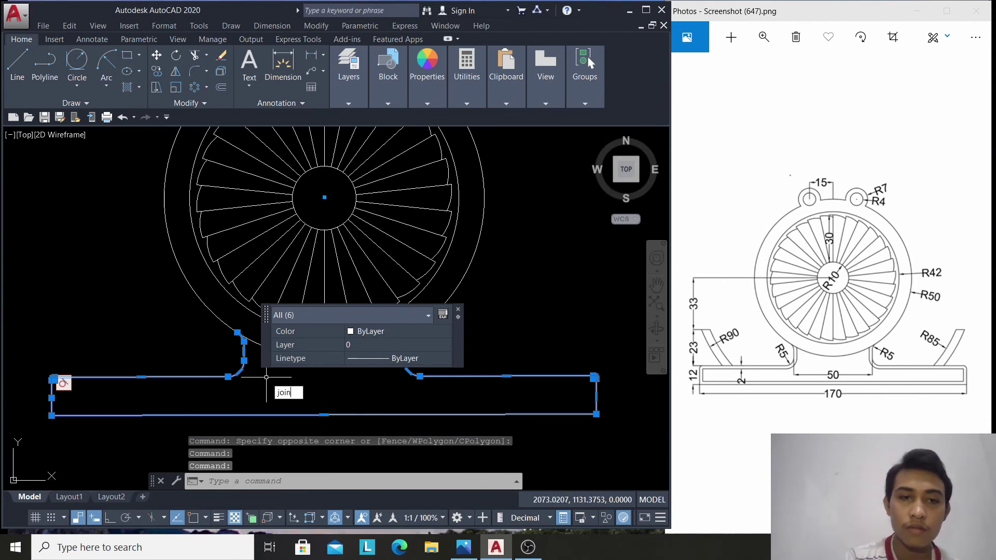
pyautogui.press('Return')
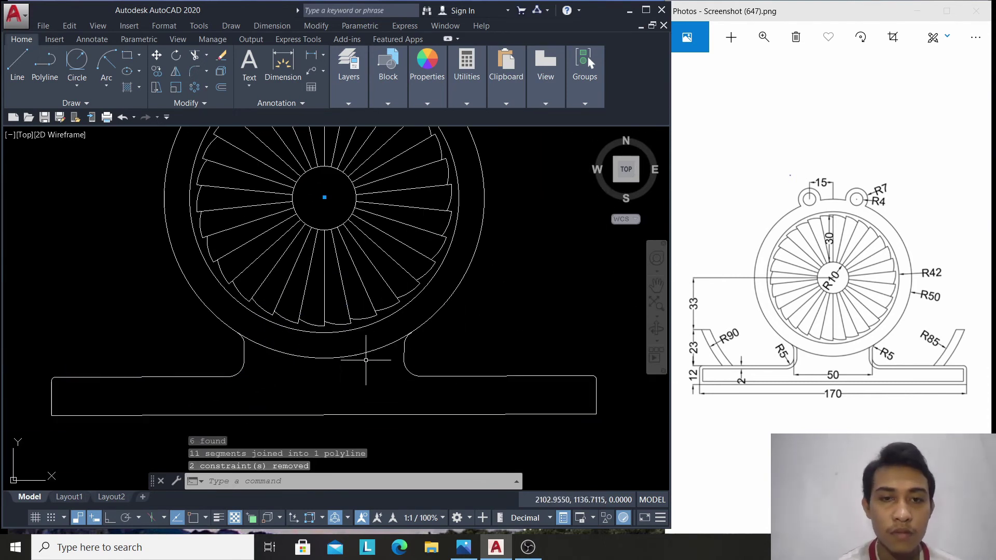
# Inspect the joined 11-segment base outline and start an offset copy
pyautogui.click(414, 373)
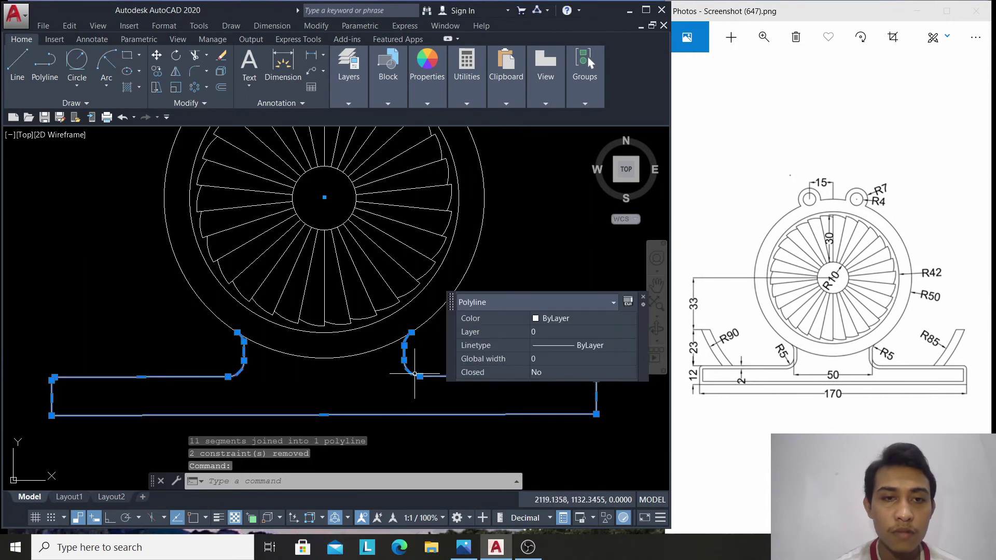
pyautogui.press('Escape')
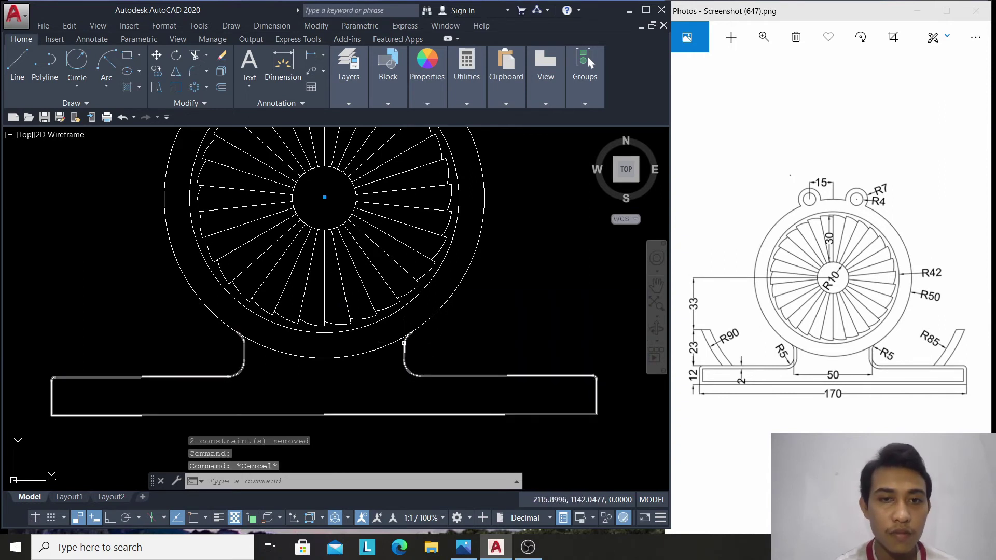
pyautogui.scroll(4, 409, 354)
pyautogui.click(407, 330)
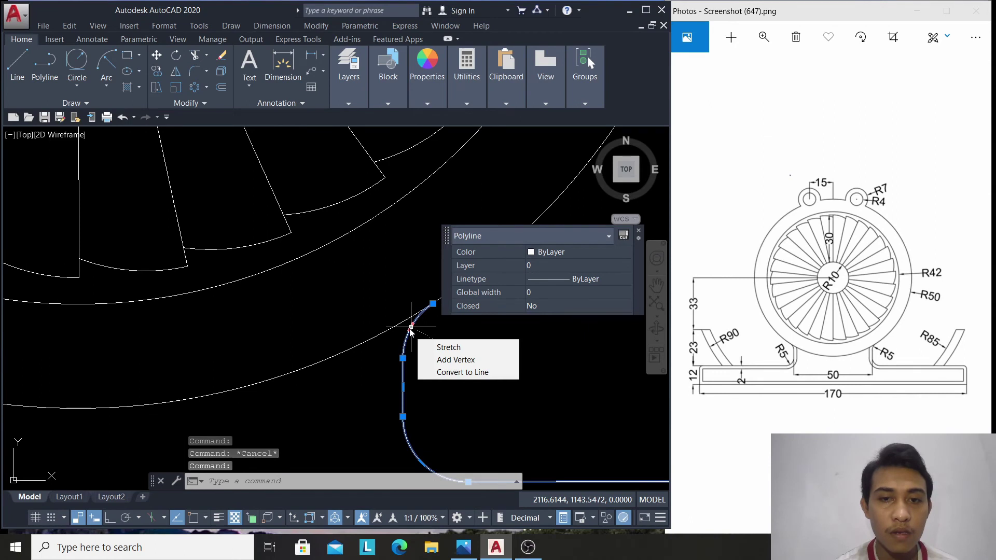
pyautogui.scroll(-5, 325, 388)
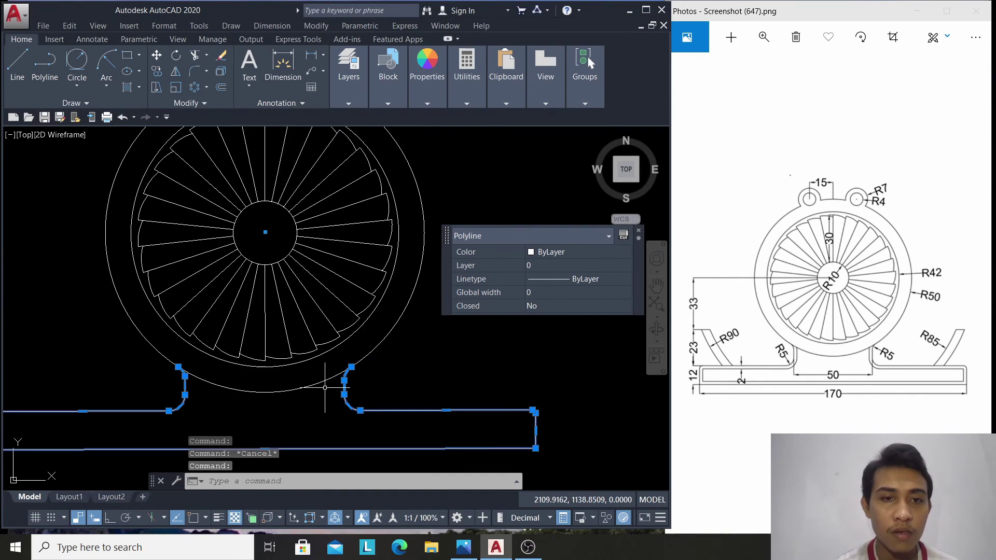
pyautogui.press('Escape')
pyautogui.scroll(-2, 452, 437)
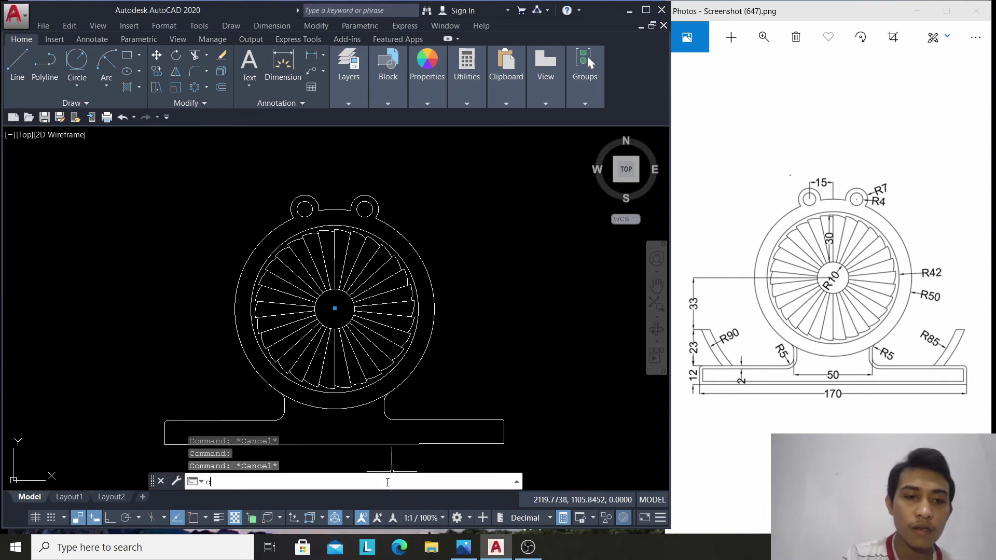
pyautogui.press('Return')
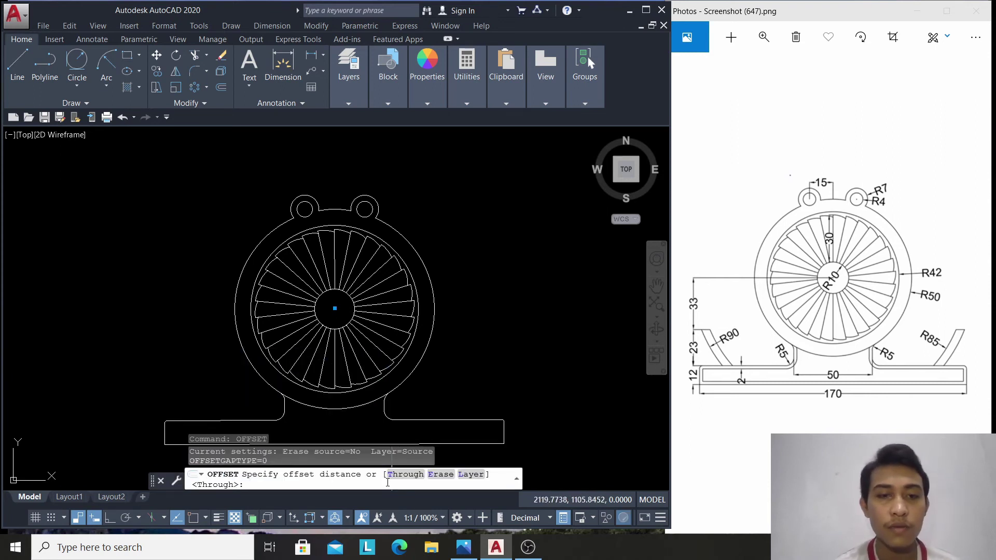
# Offset the base-and-neck outline polyline 2 units inward with the Through option
pyautogui.click(410, 476)
pyautogui.write('2')
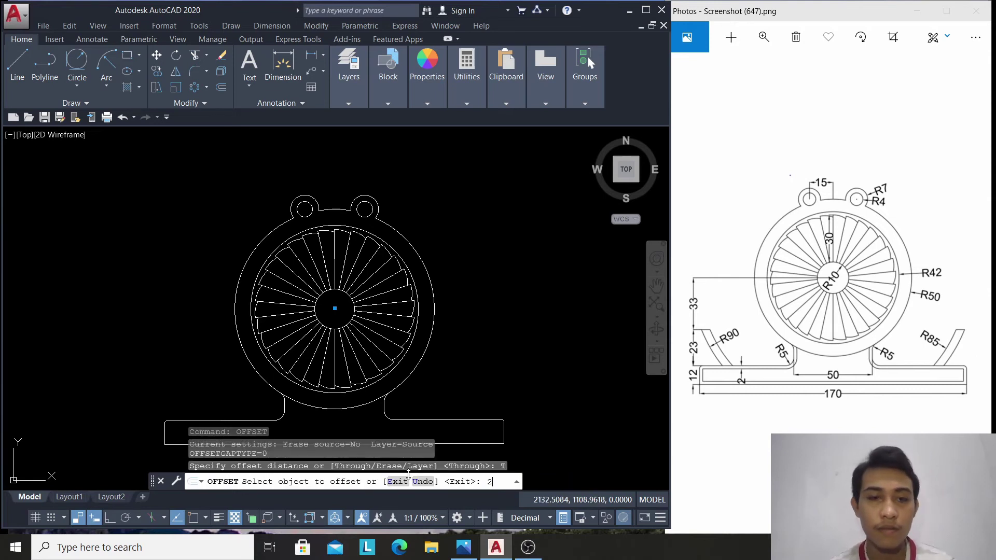
pyautogui.press('Return')
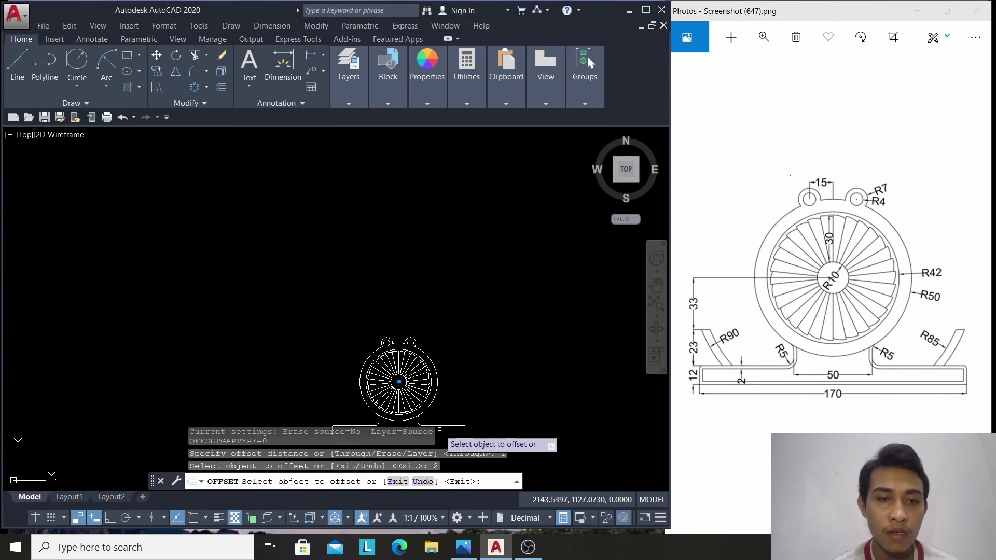
pyautogui.scroll(-4, 440, 429)
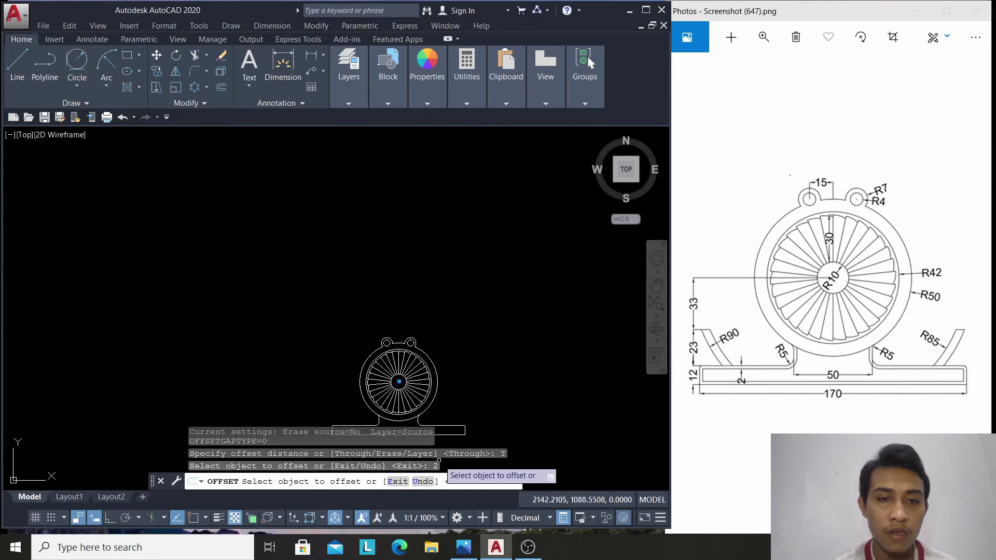
pyautogui.click(657, 285)
pyautogui.moveTo(511, 345); pyautogui.dragTo(478, 239)
pyautogui.rightClick(474, 283)
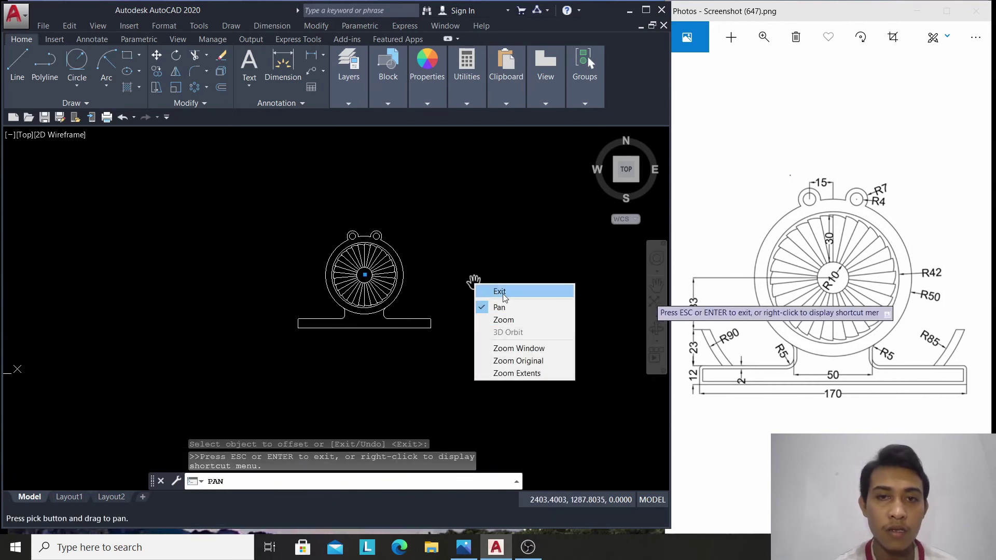
pyautogui.click(480, 289)
pyautogui.scroll(6, 366, 345)
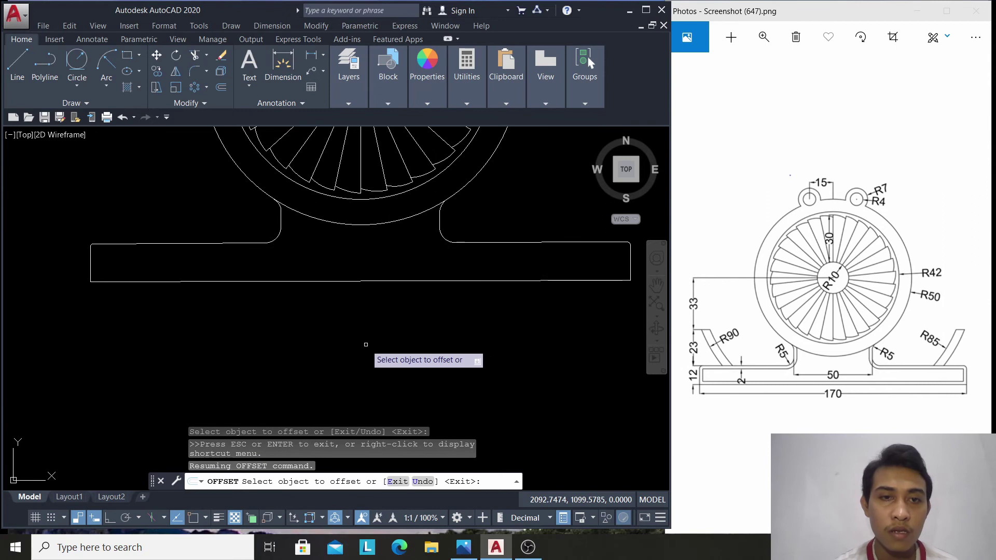
pyautogui.click(393, 281)
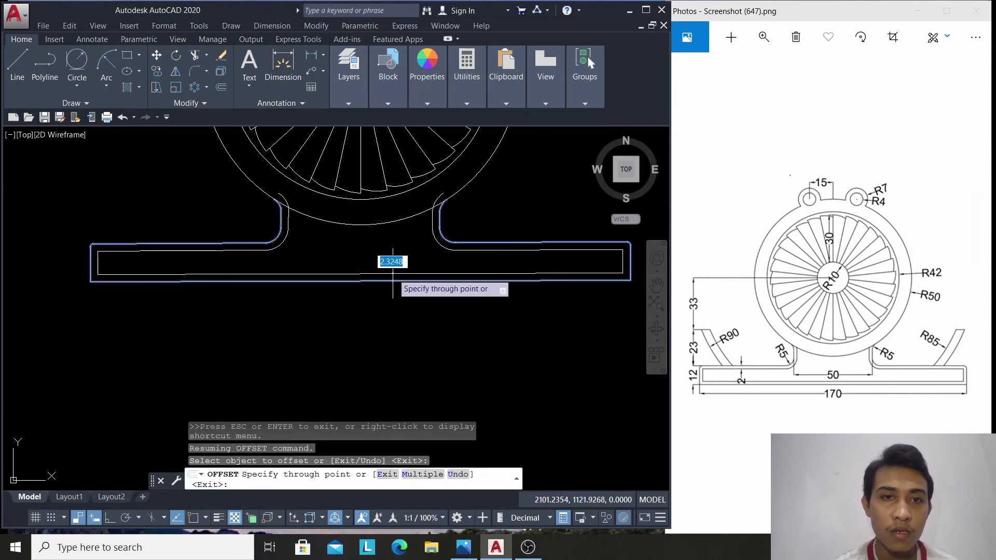
pyautogui.write('2')
pyautogui.press('Return')
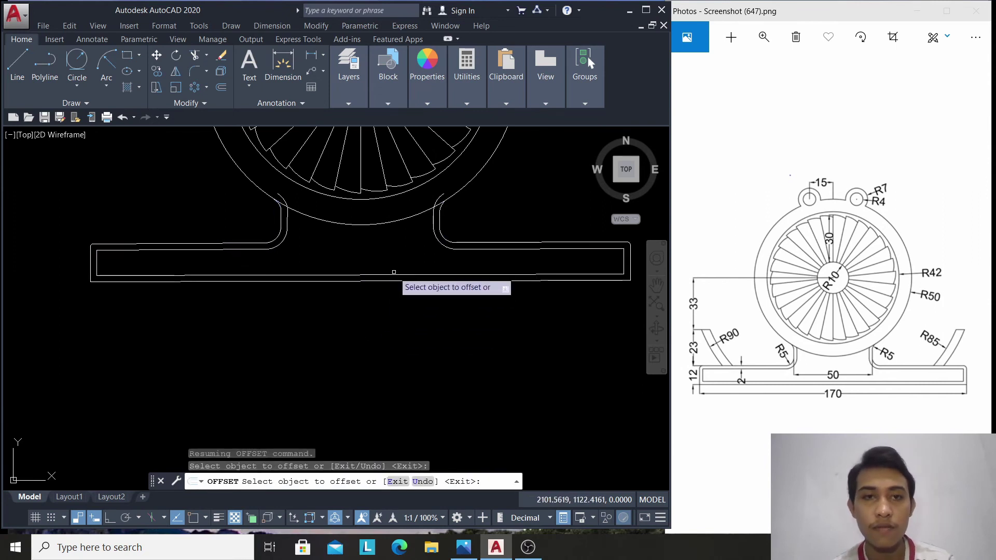
pyautogui.rightClick(355, 334)
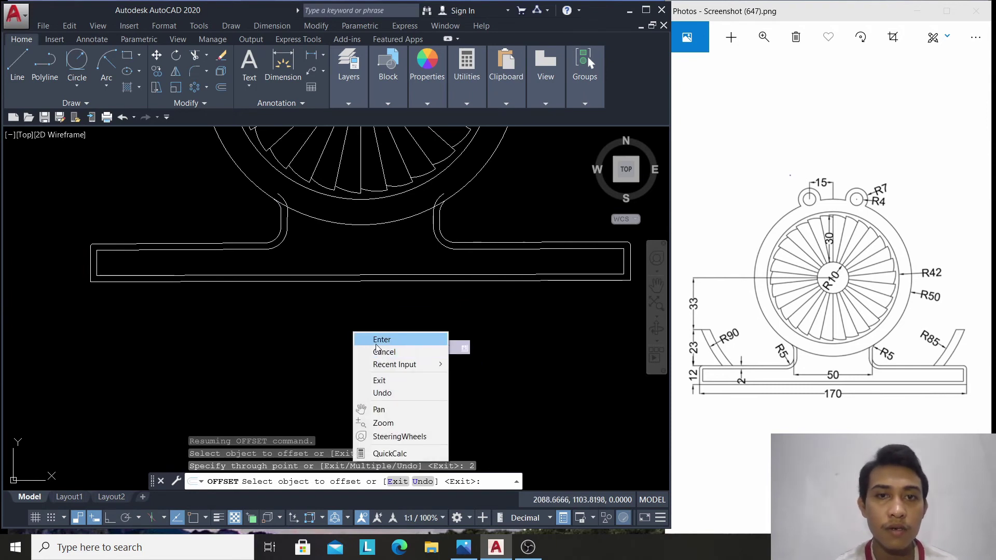
pyautogui.click(376, 340)
pyautogui.press('Escape')
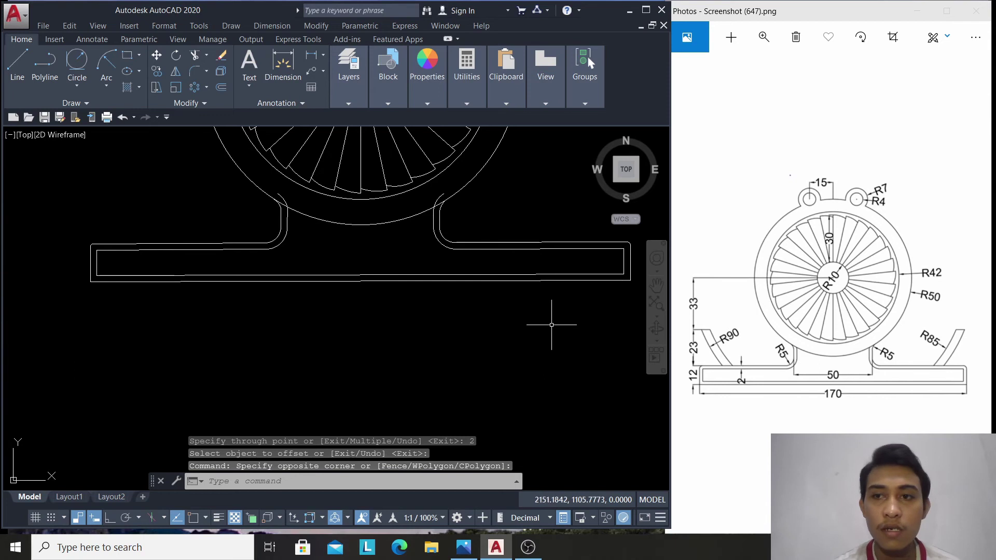
pyautogui.scroll(-3, 552, 325)
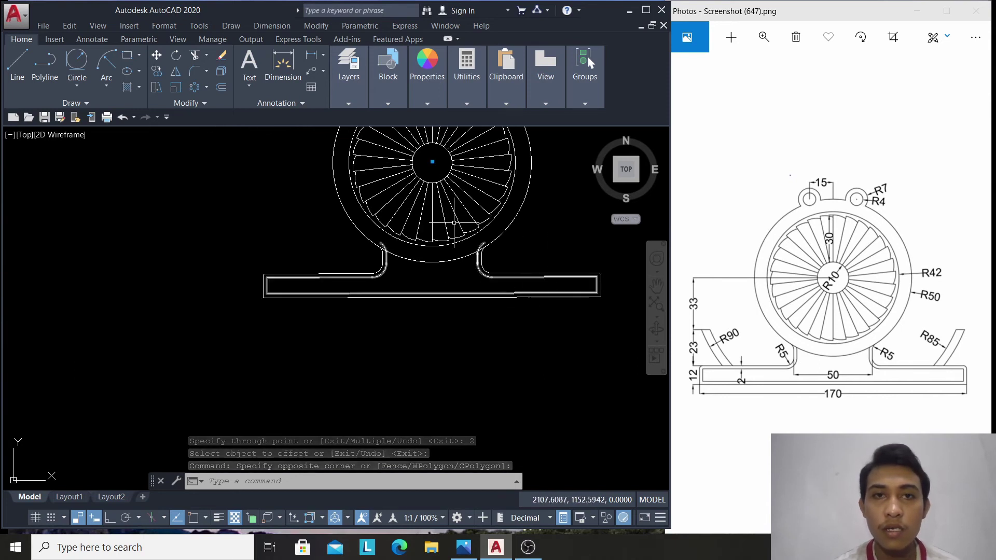
# Draw a circle of radius 85 centred on the fan centre
pyautogui.click(79, 83)
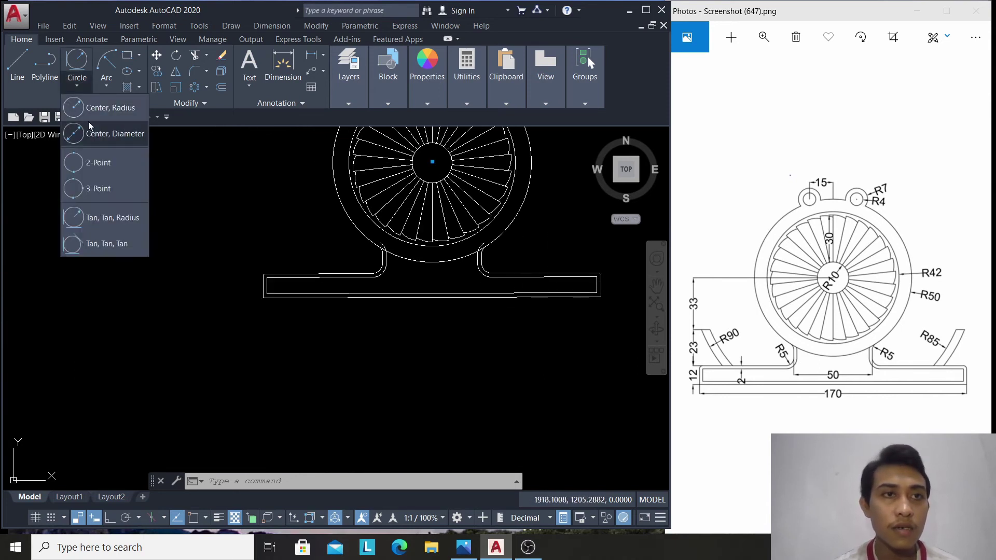
pyautogui.click(111, 113)
pyautogui.write('cen')
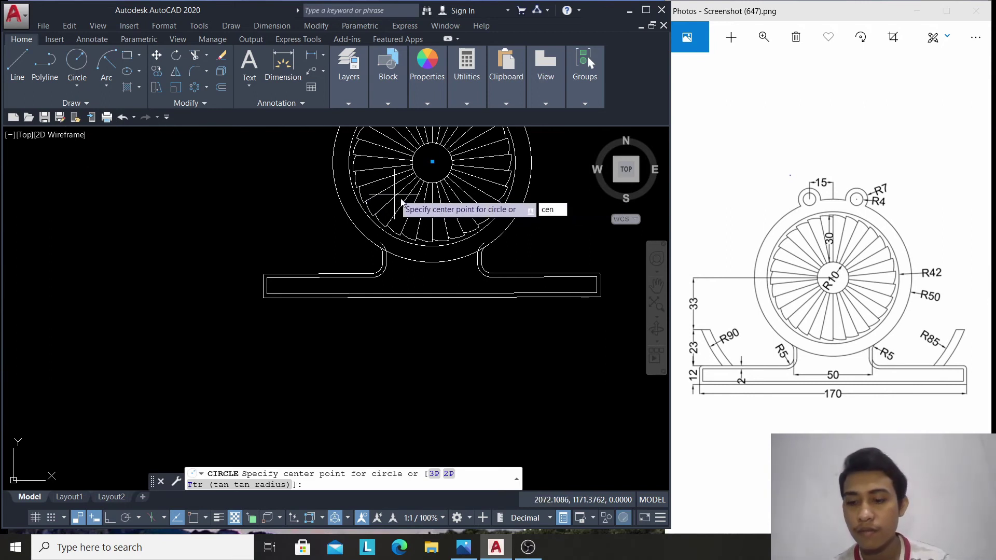
pyautogui.press('Return')
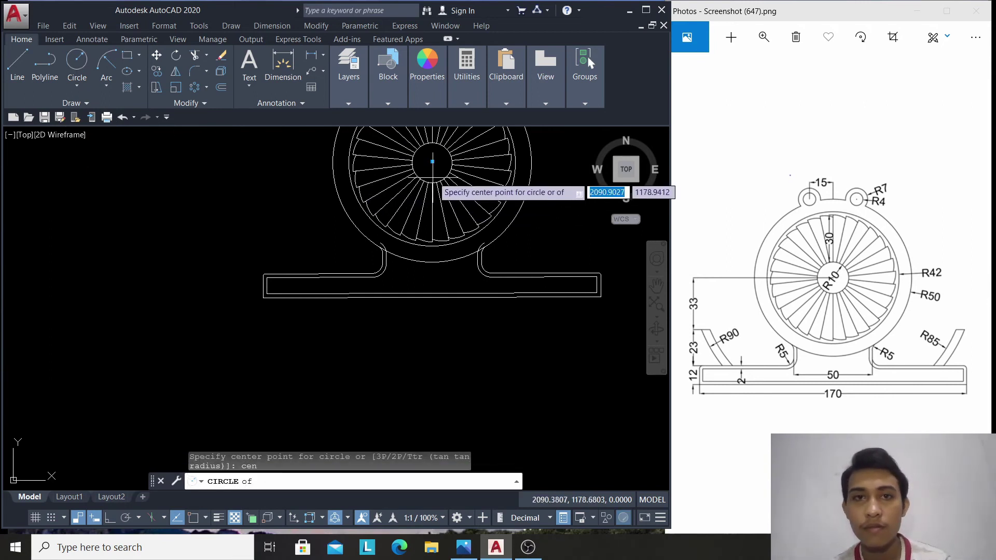
pyautogui.click(437, 176)
pyautogui.write('85')
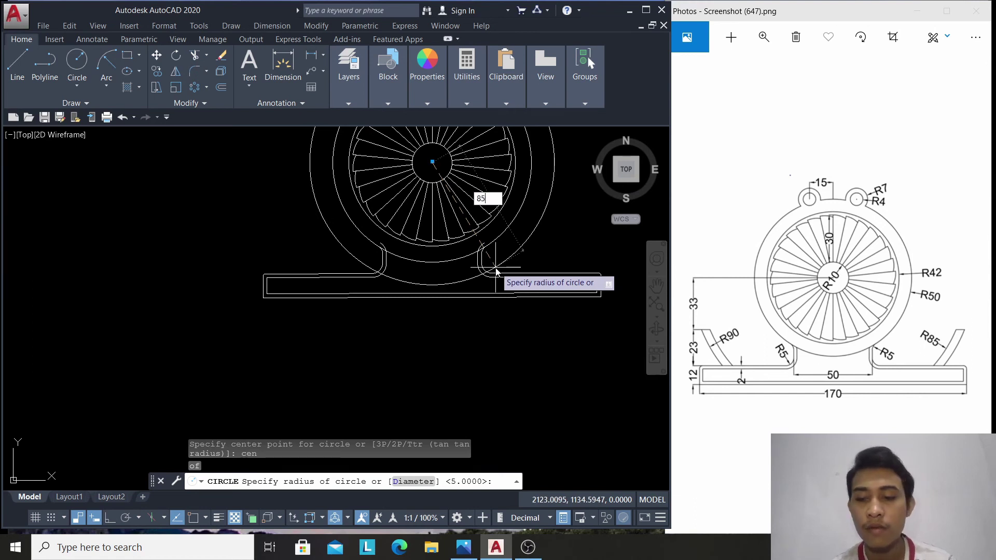
pyautogui.press('Return')
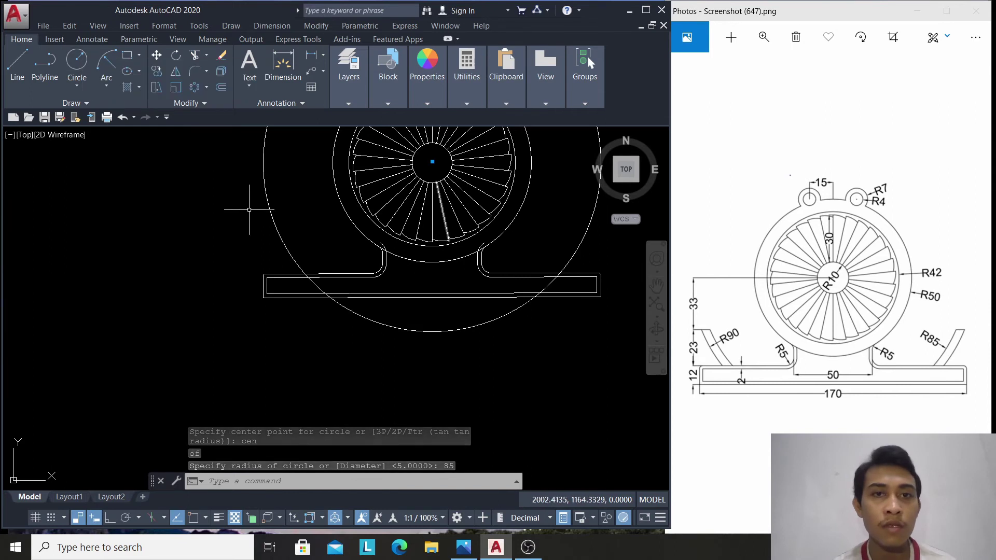
# Add a concentric circle of radius 90 on the fan centre and recentre the view
pyautogui.rightClick(231, 219)
pyautogui.click(248, 224)
pyautogui.write('c')
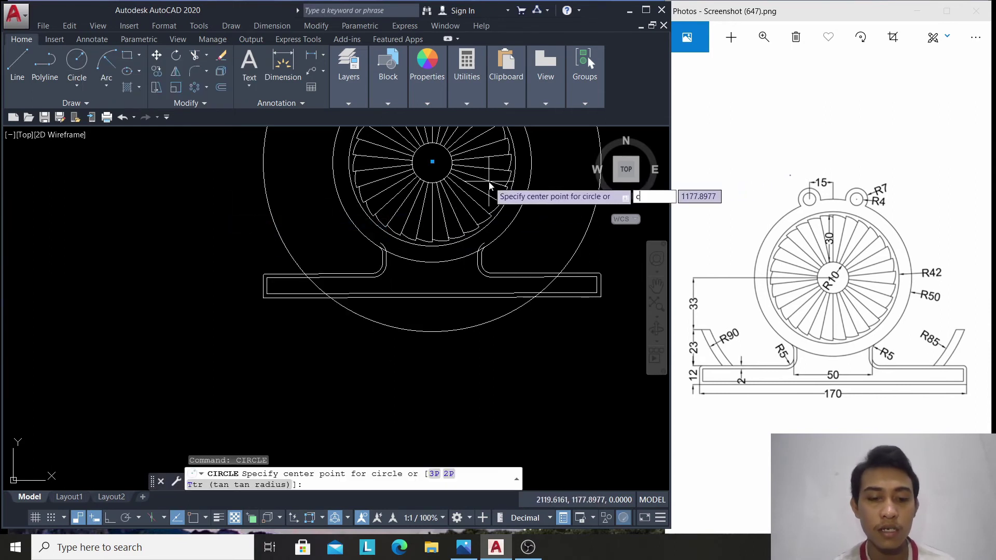
pyautogui.press('Return')
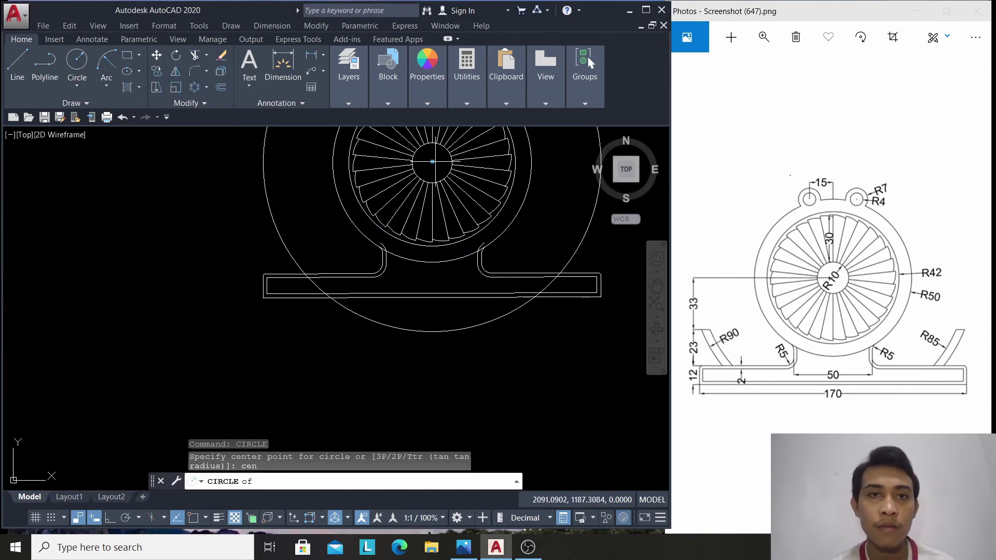
pyautogui.click(559, 241)
pyautogui.write('90')
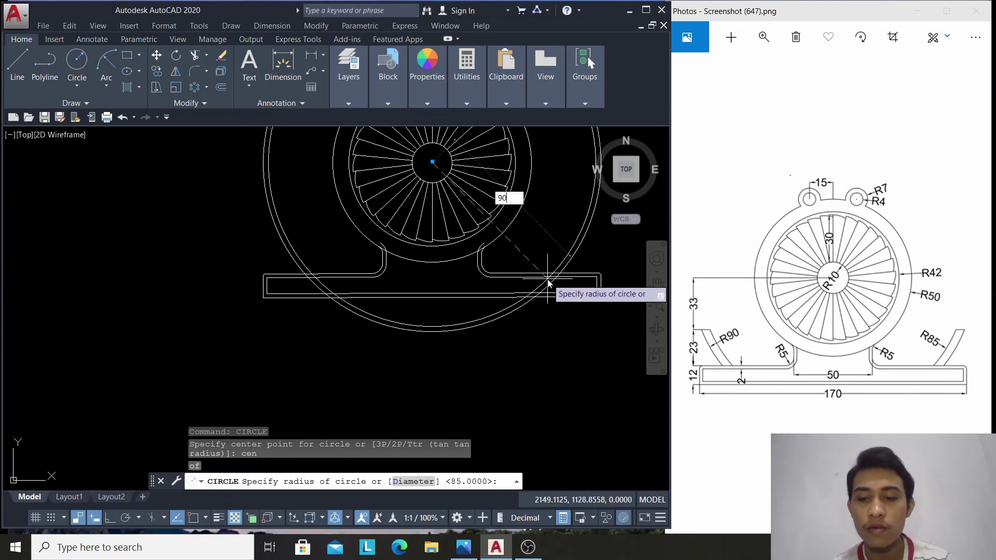
pyautogui.press('Return')
pyautogui.scroll(-4, 542, 248)
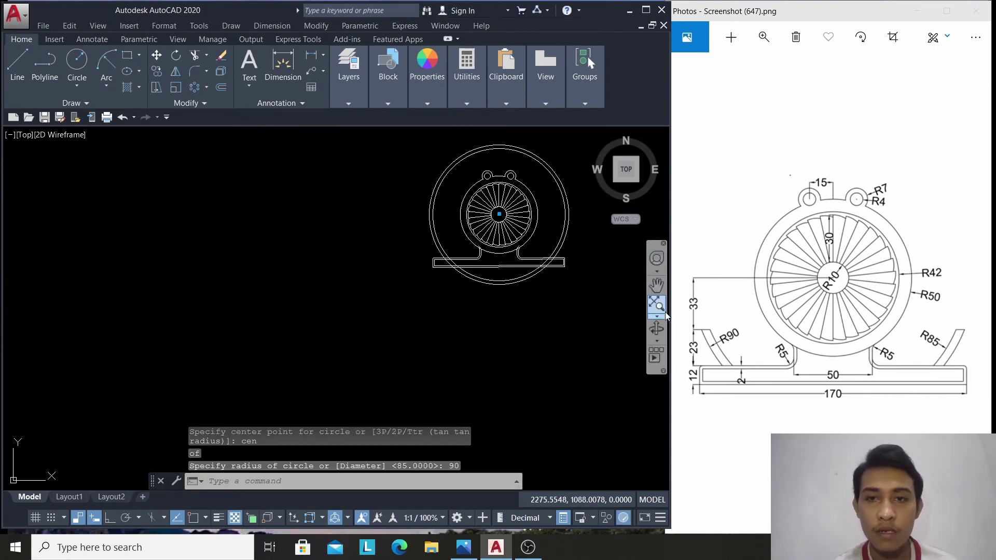
pyautogui.click(656, 285)
pyautogui.moveTo(593, 254); pyautogui.dragTo(445, 348)
pyautogui.rightClick(443, 319)
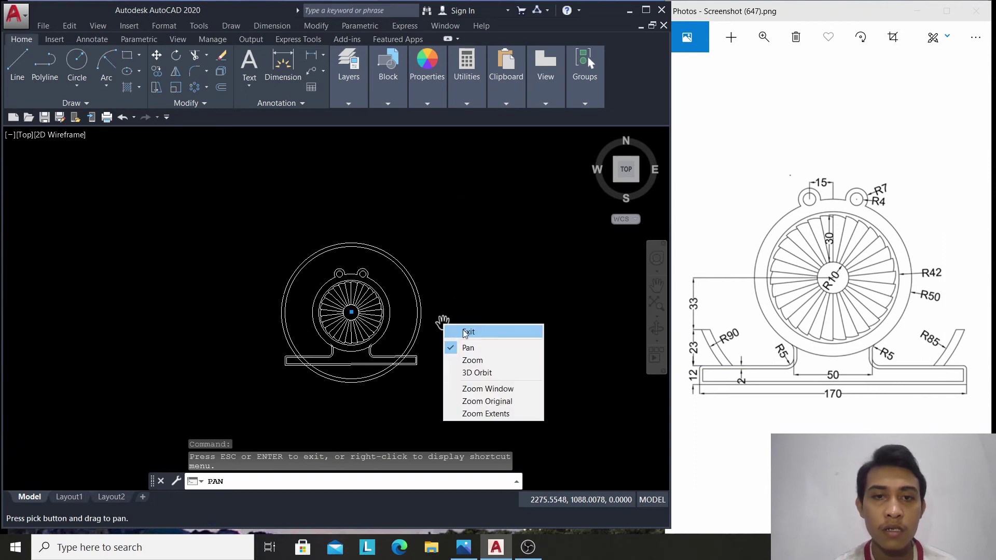
pyautogui.click(464, 329)
pyautogui.scroll(2, 359, 352)
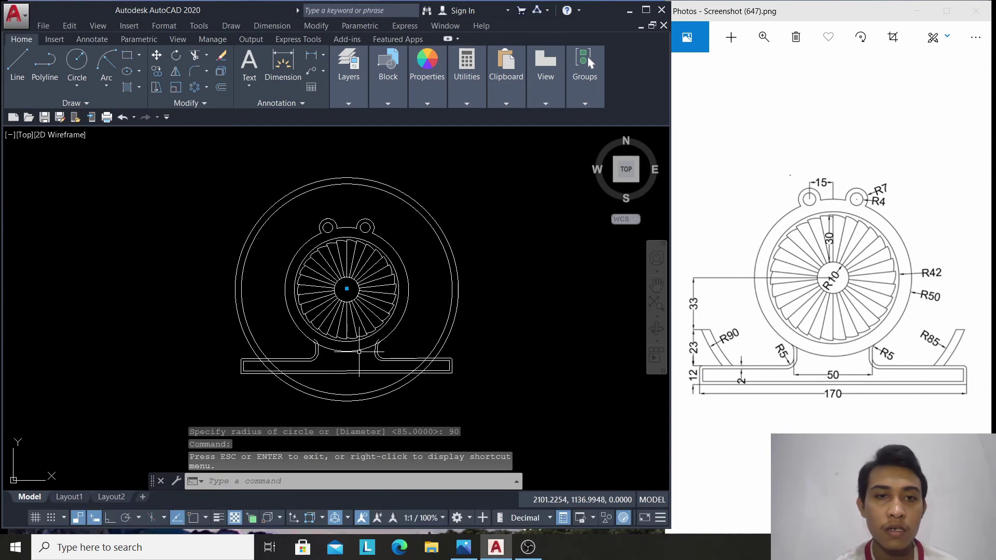
pyautogui.click(195, 59)
pyautogui.click(151, 141)
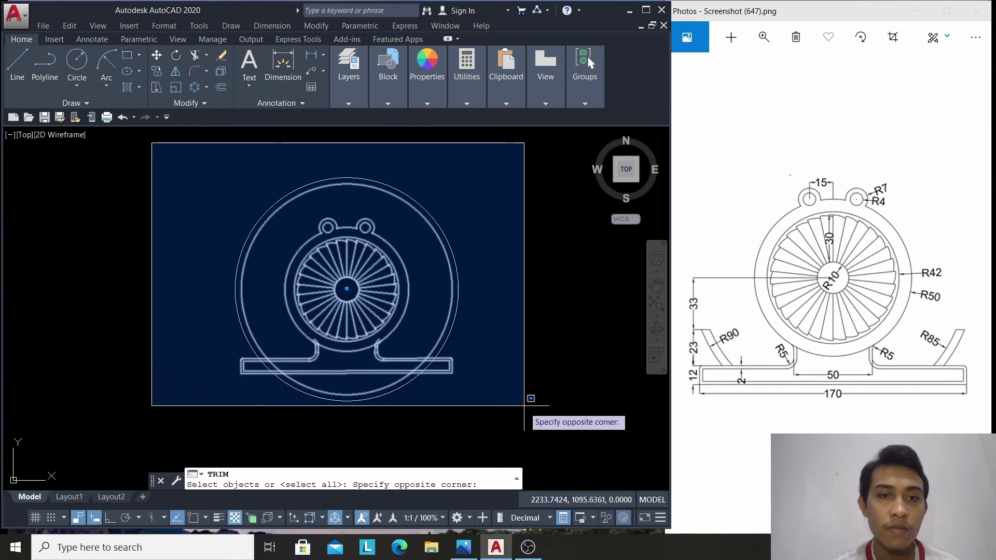
pyautogui.click(524, 422)
pyautogui.press('Return')
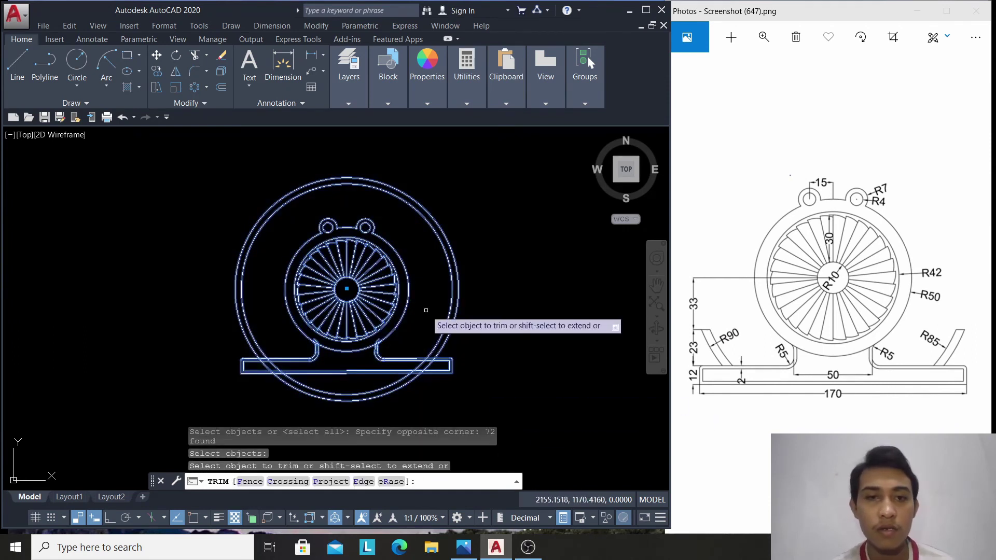
pyautogui.click(448, 326)
pyautogui.click(451, 328)
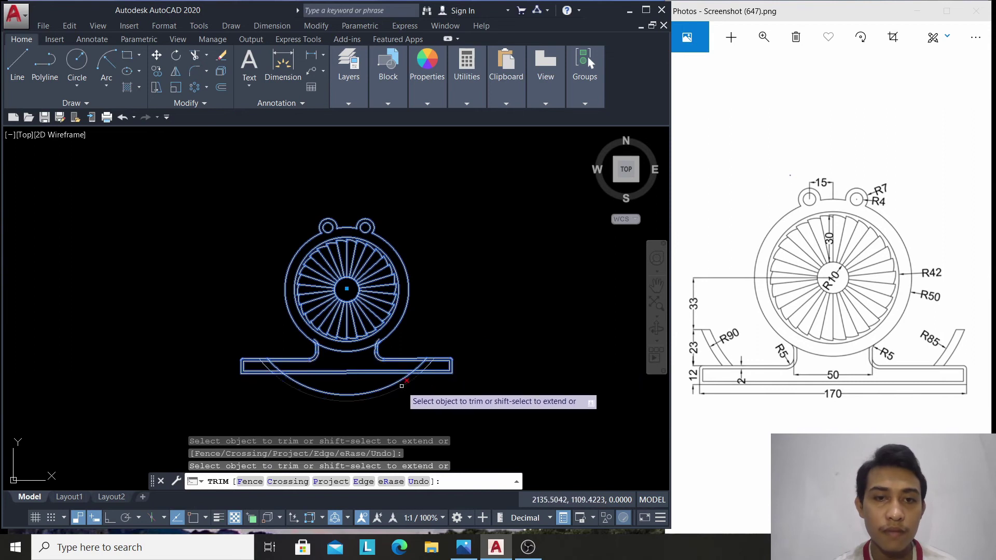
pyautogui.hotkey('ctrl', 'z')
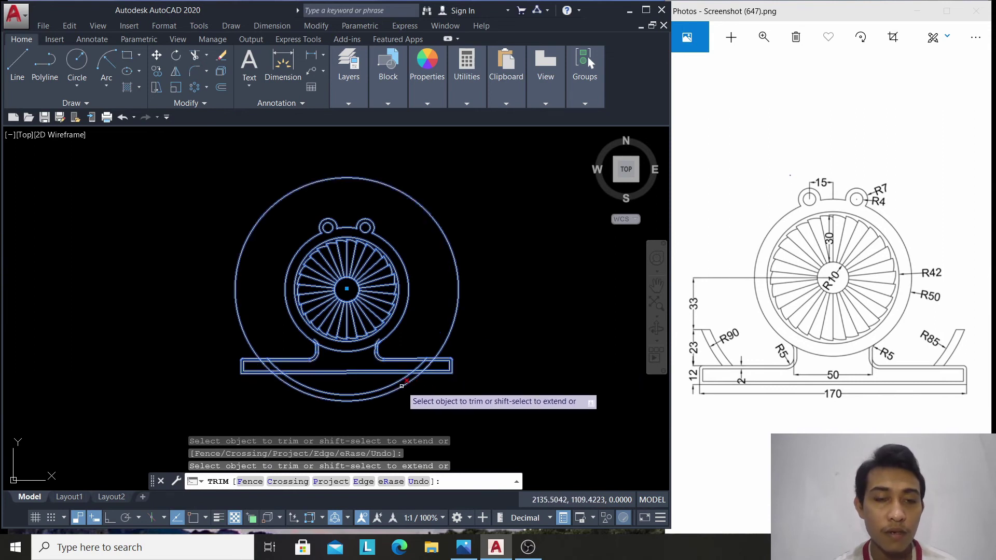
pyautogui.rightClick(522, 312)
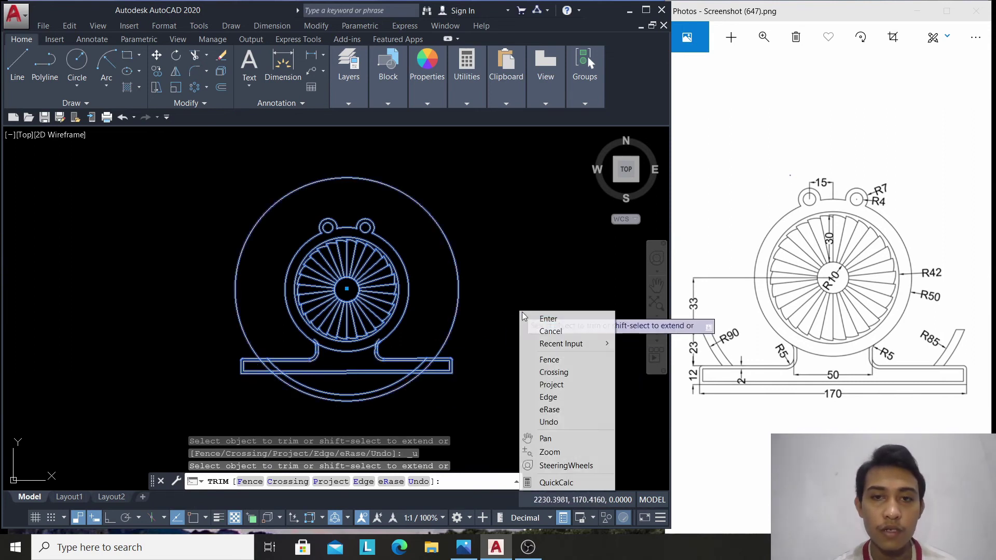
pyautogui.click(548, 319)
pyautogui.hotkey('ctrl', 'z')
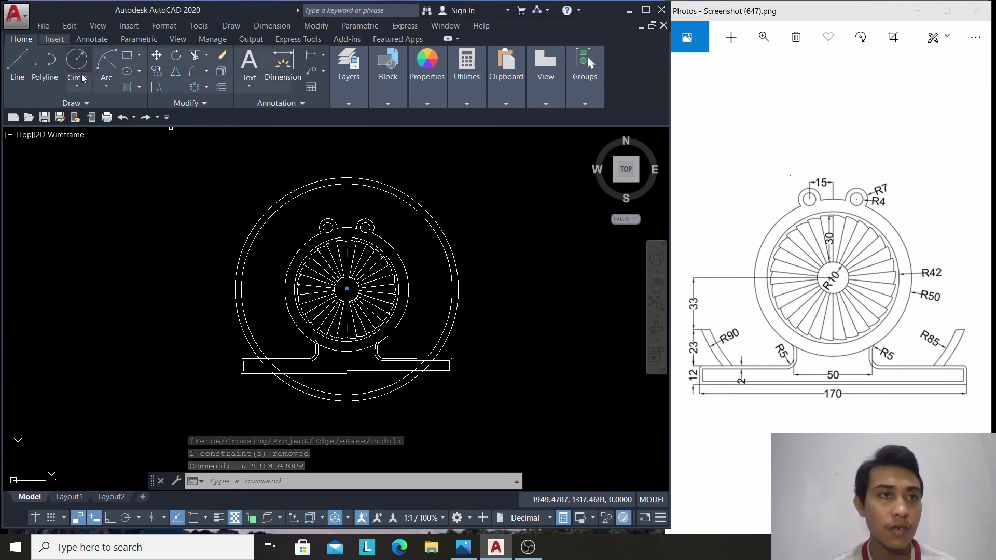
# Draw a short line starting from the base's left endpoint
pyautogui.click(20, 73)
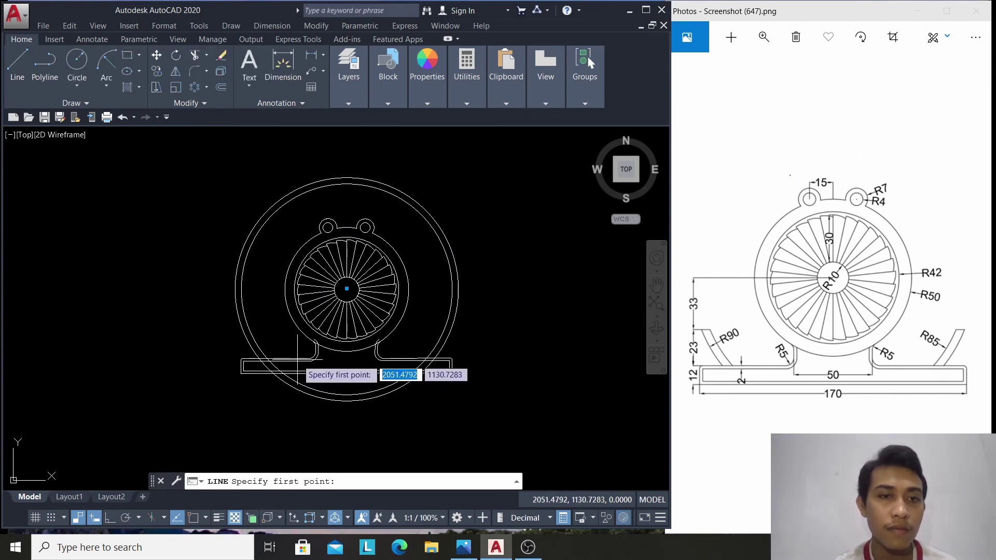
pyautogui.write('end')
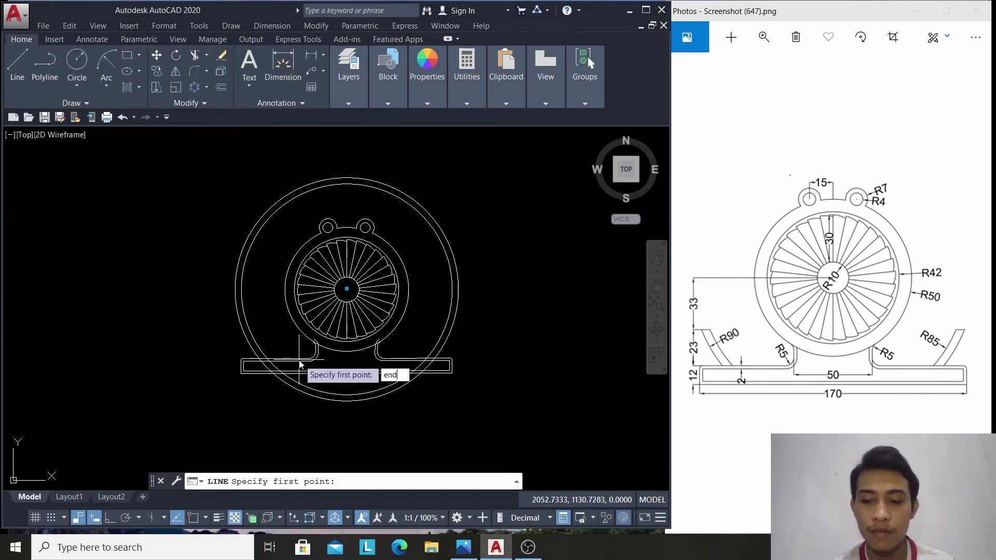
pyautogui.press('Return')
pyautogui.click(310, 357)
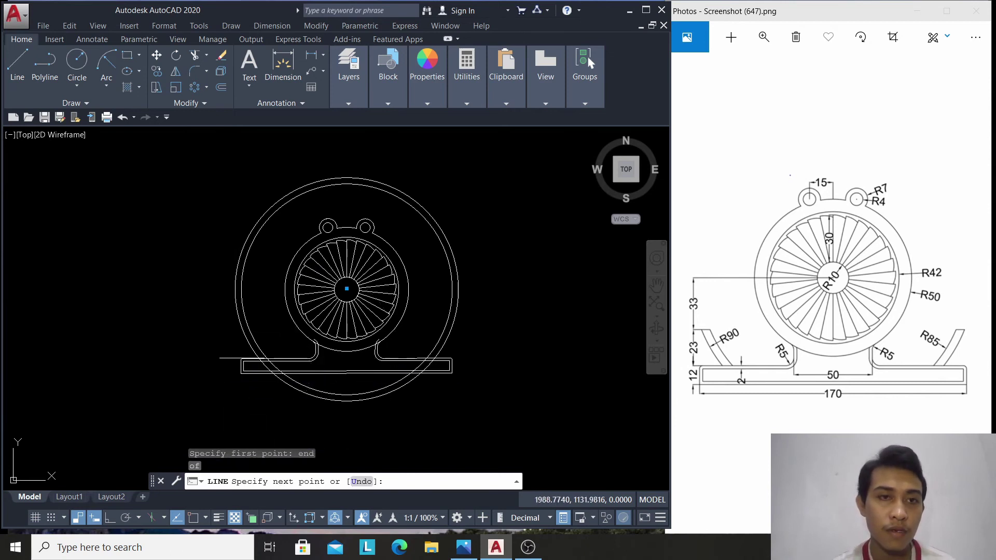
pyautogui.rightClick(168, 300)
pyautogui.click(179, 307)
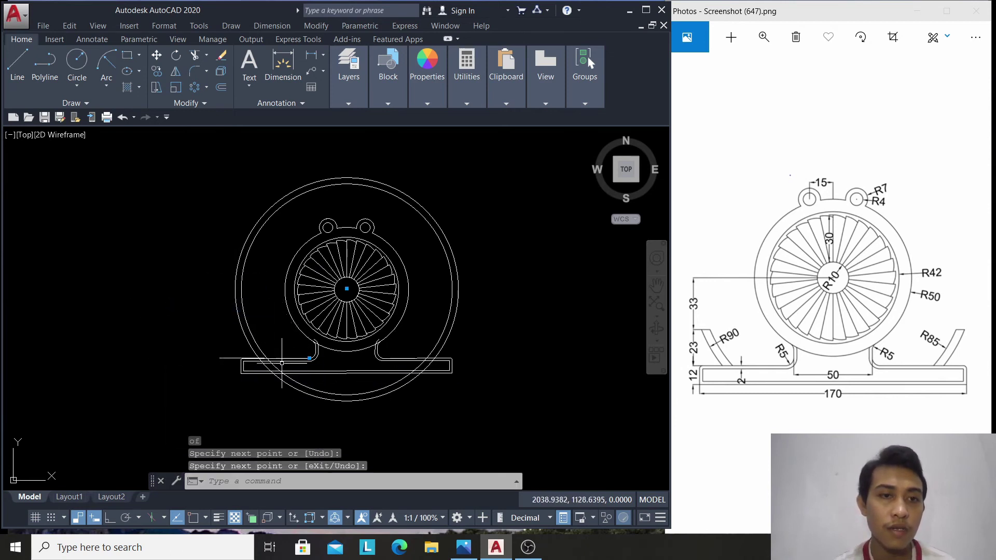
# Move the short horizontal line 23 units upward
pyautogui.click(229, 358)
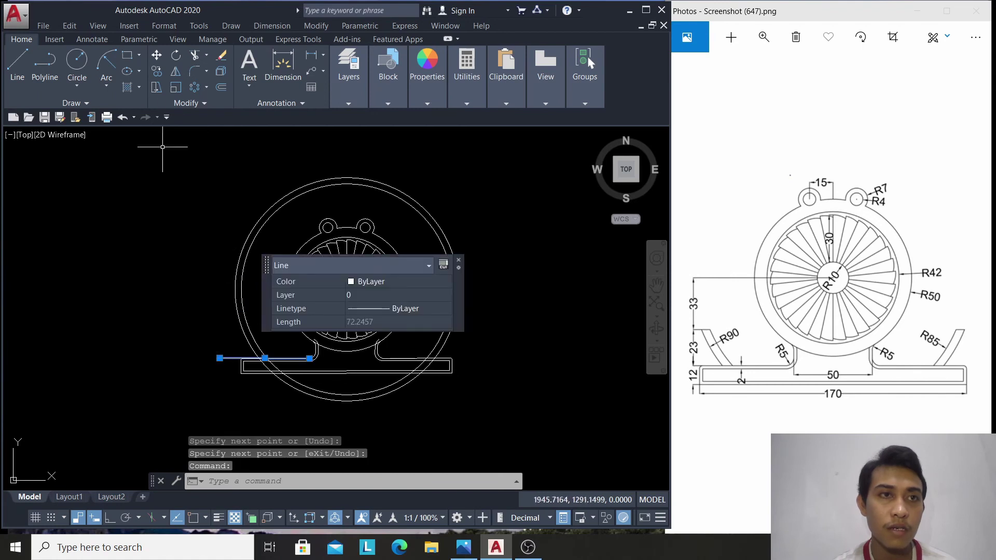
pyautogui.click(157, 57)
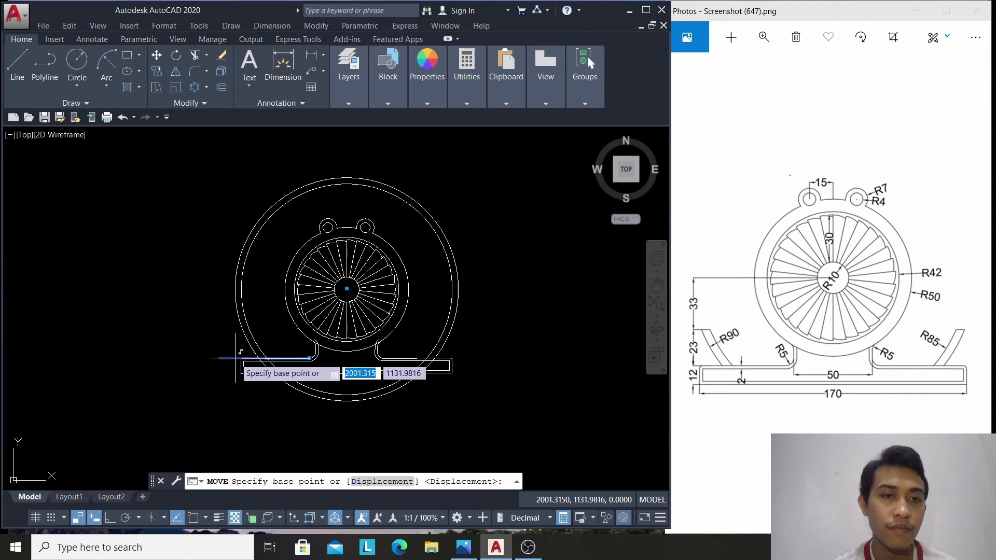
pyautogui.click(235, 358)
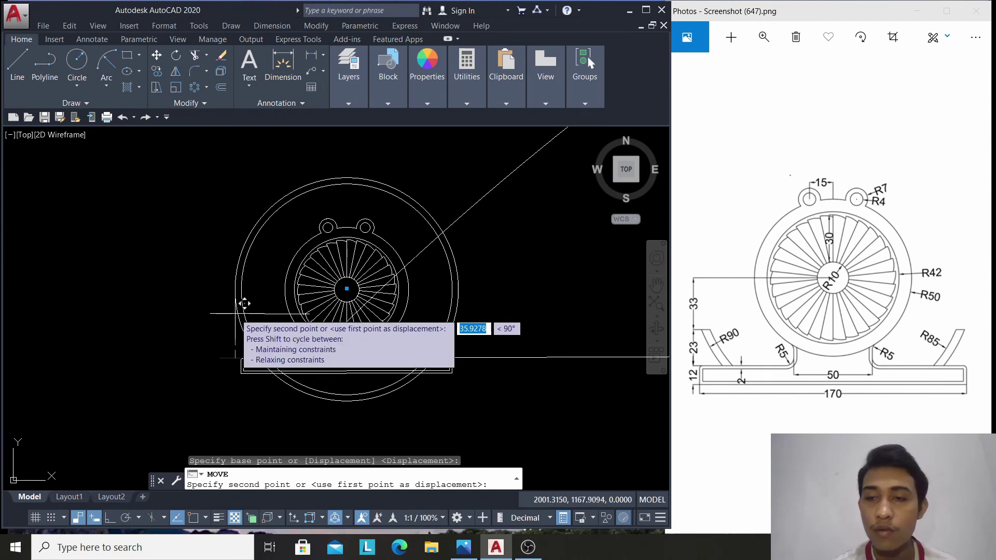
pyautogui.write('23')
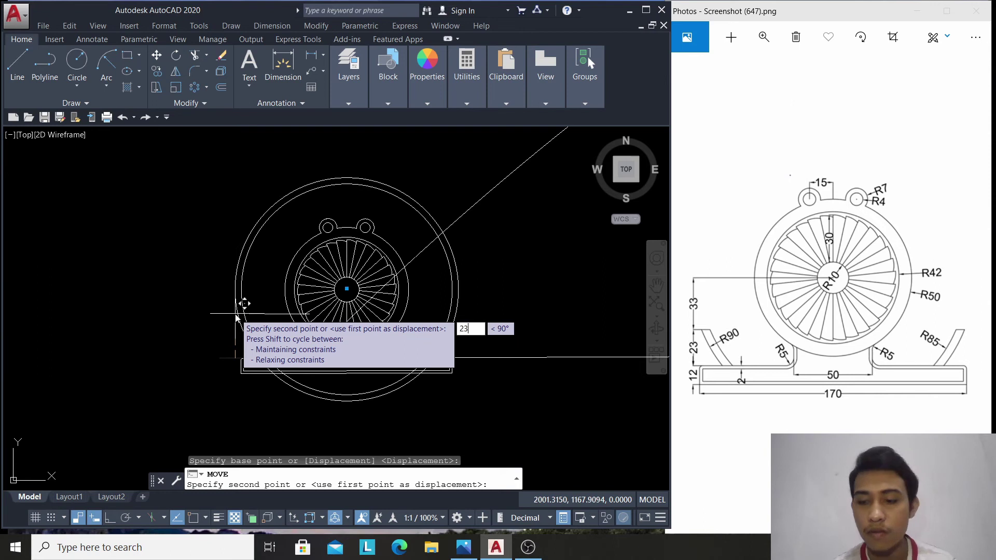
pyautogui.press('Return')
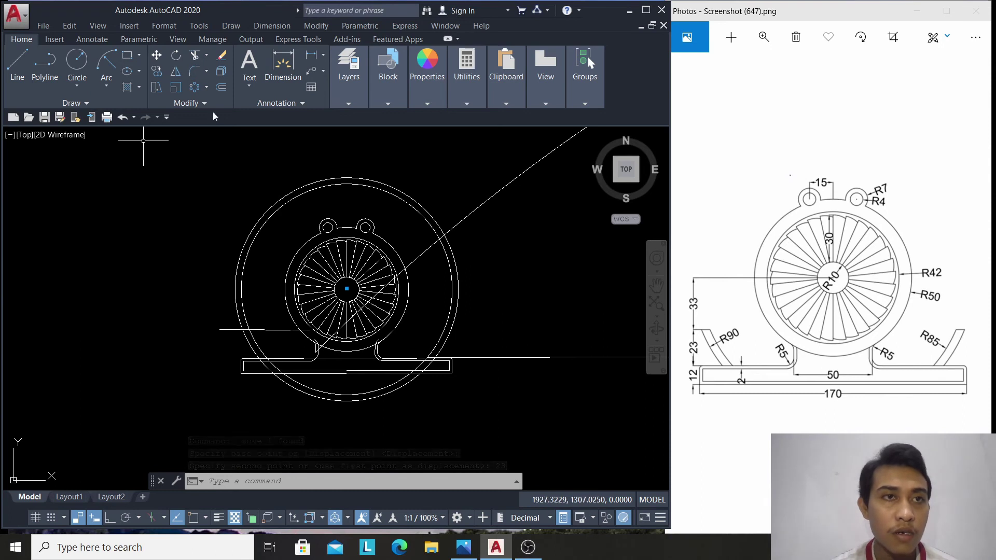
# Mirror the raised short line across the fan centre and a quadrant, keeping the original
pyautogui.click(182, 70)
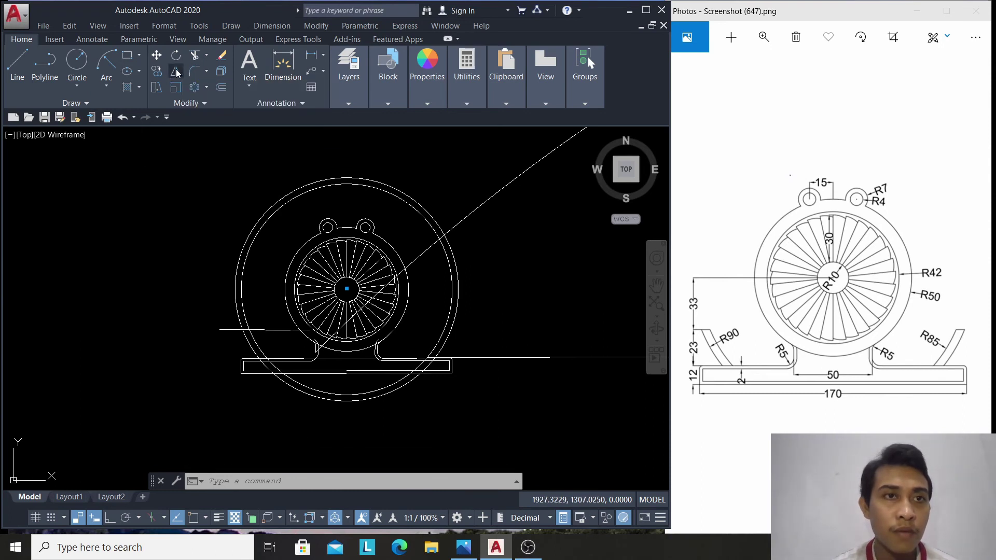
pyautogui.click(266, 331)
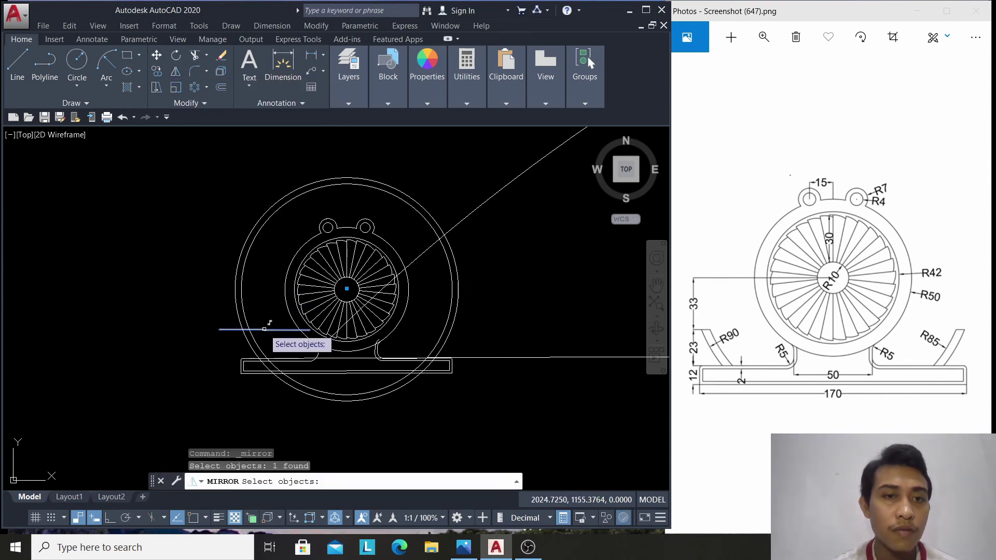
pyautogui.press('Return')
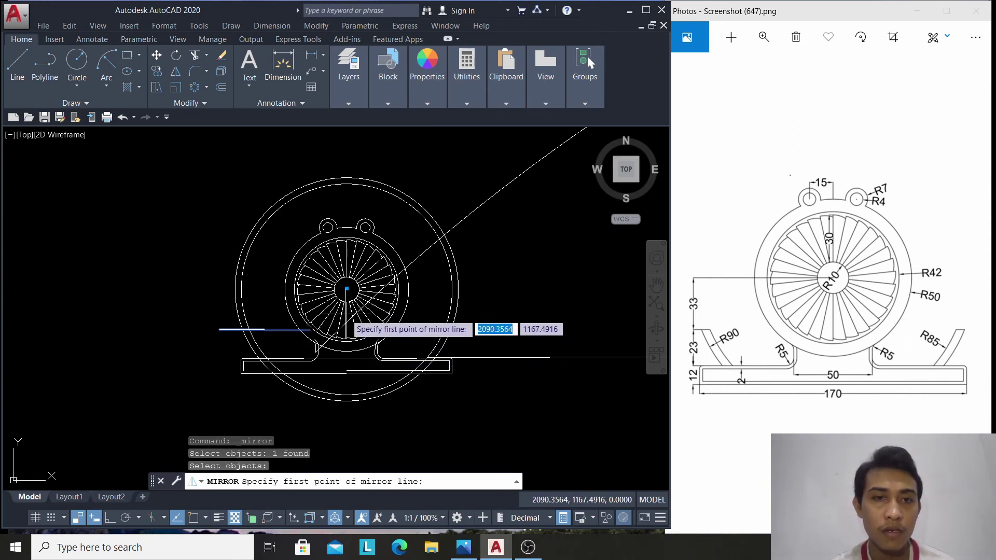
pyautogui.press('Return')
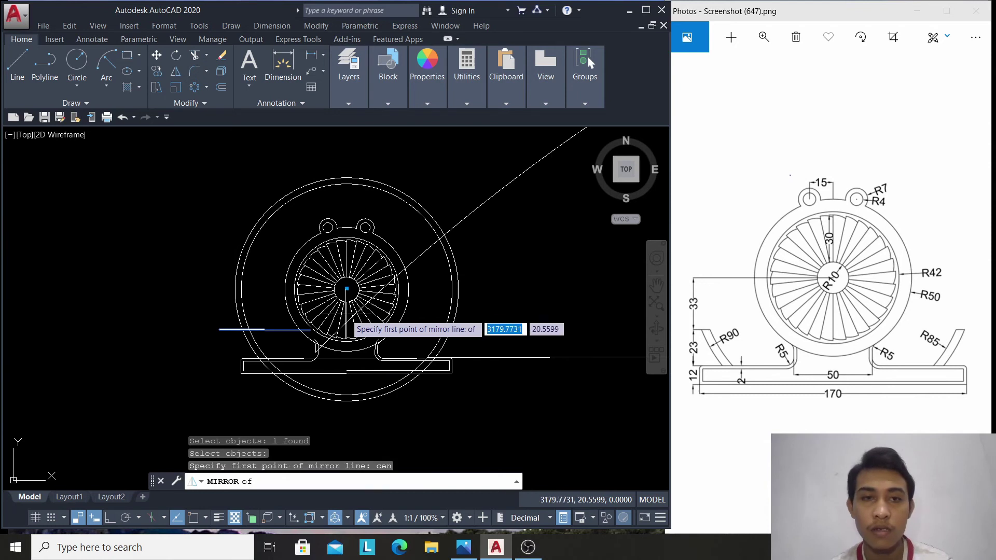
pyautogui.click(346, 300)
pyautogui.write('qua')
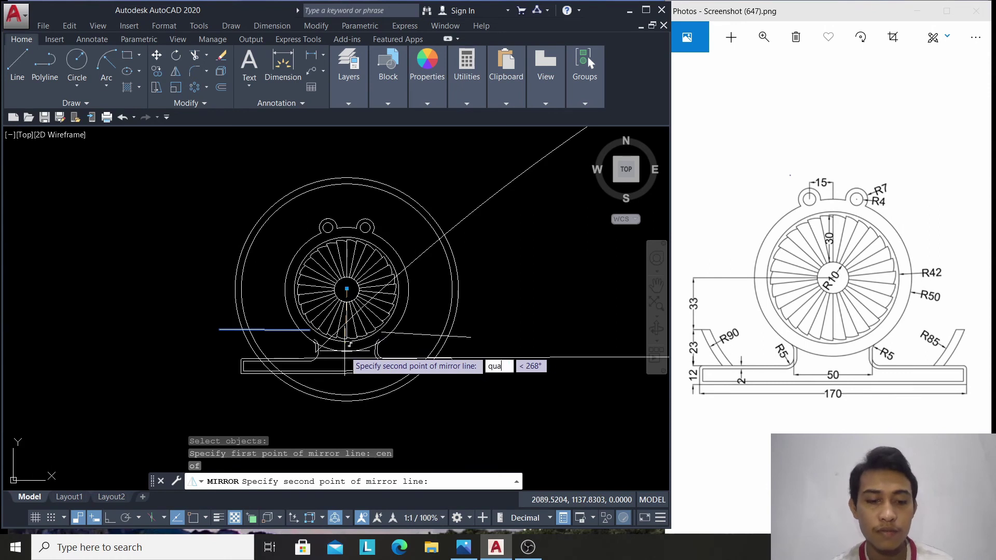
pyautogui.press('Return')
pyautogui.click(346, 365)
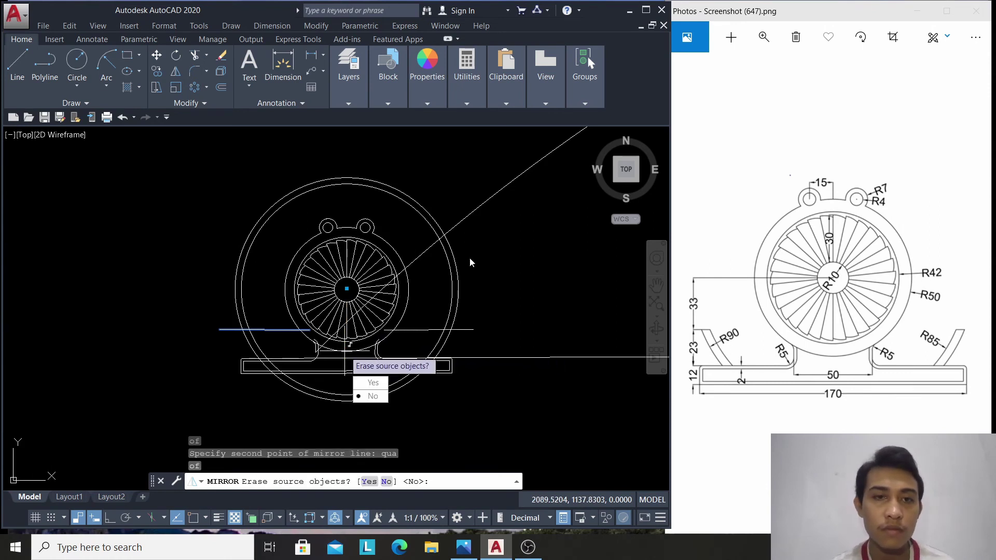
pyautogui.rightClick(515, 233)
pyautogui.click(539, 237)
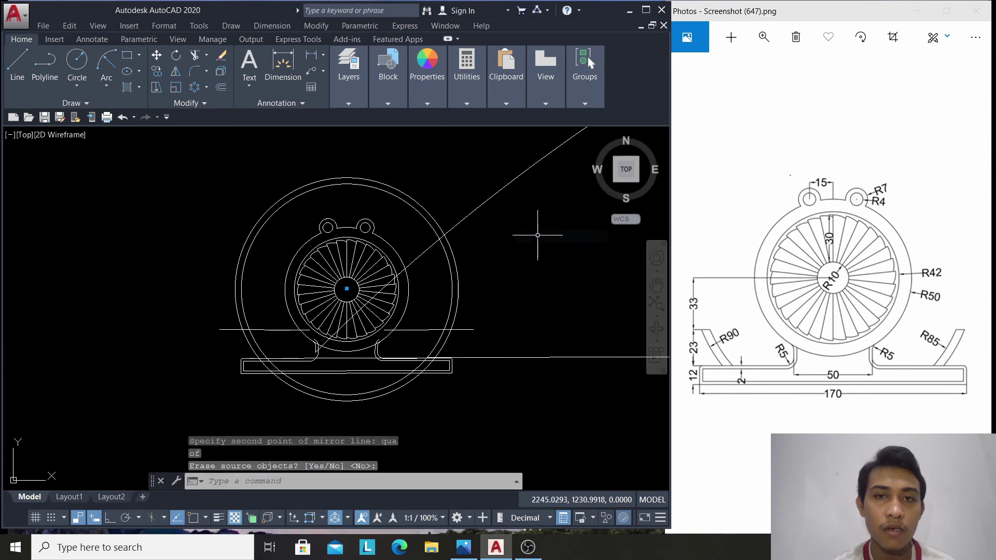
# Undo the mirrored copy and the 23-unit move, restoring the line at the base's top
pyautogui.click(506, 185)
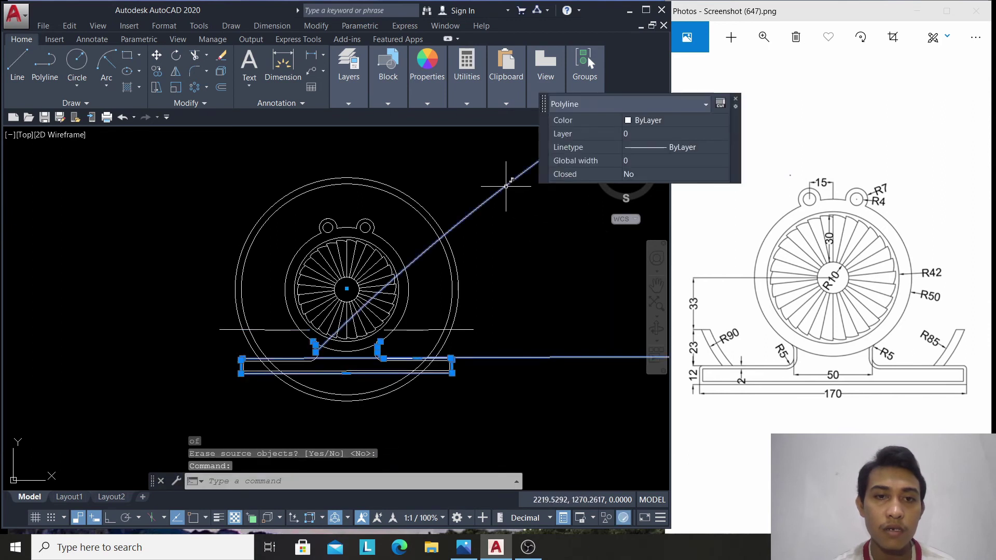
pyautogui.press('Escape')
pyautogui.scroll(4, 478, 277)
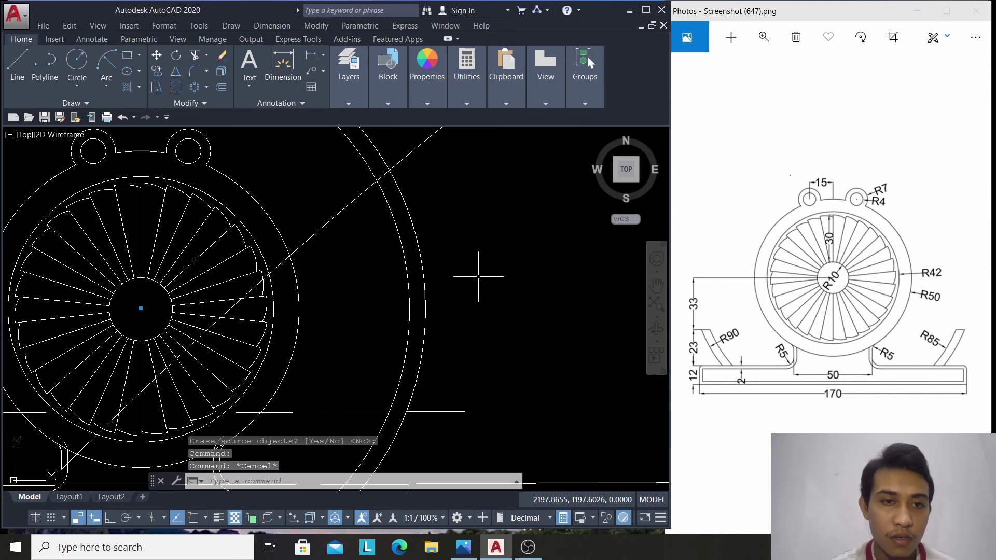
pyautogui.scroll(-2, 361, 272)
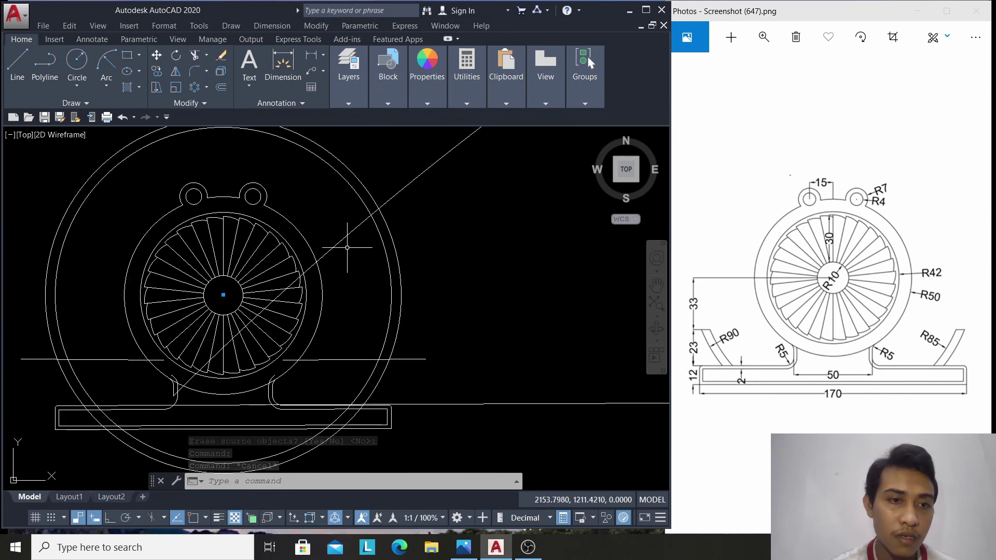
pyautogui.scroll(-4, 347, 248)
pyautogui.hotkey('ctrl', 'z')
pyautogui.hotkey('ctrl', 'z')
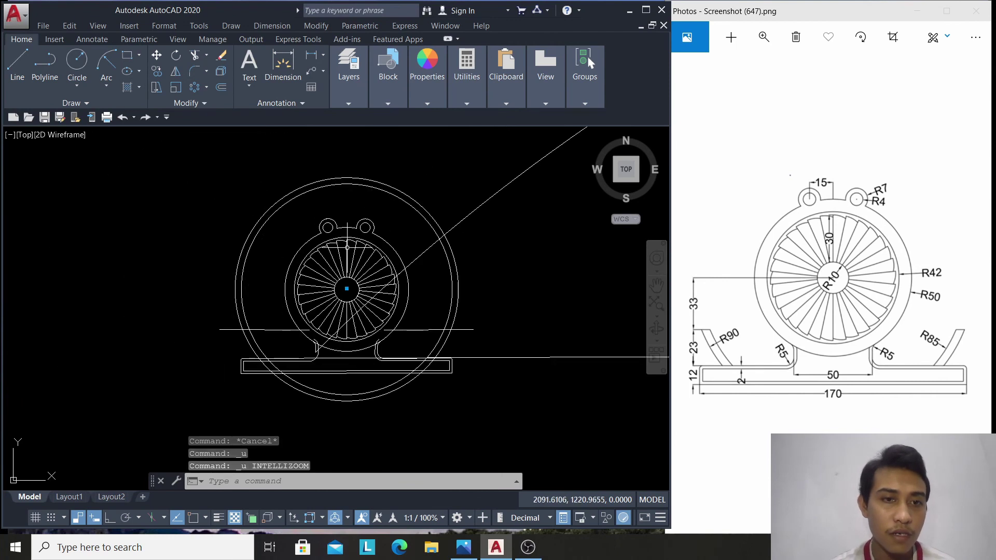
pyautogui.hotkey('ctrl', 'z')
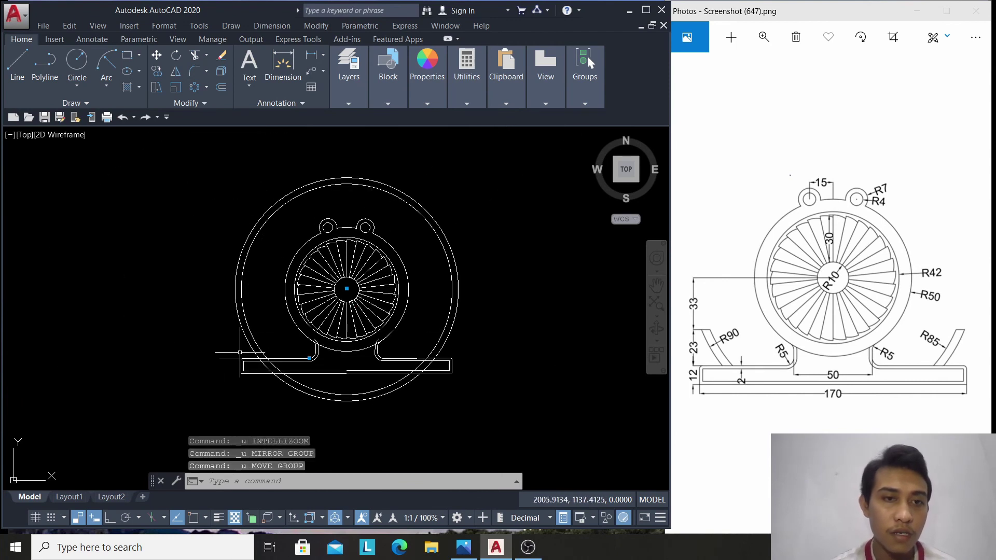
pyautogui.click(238, 358)
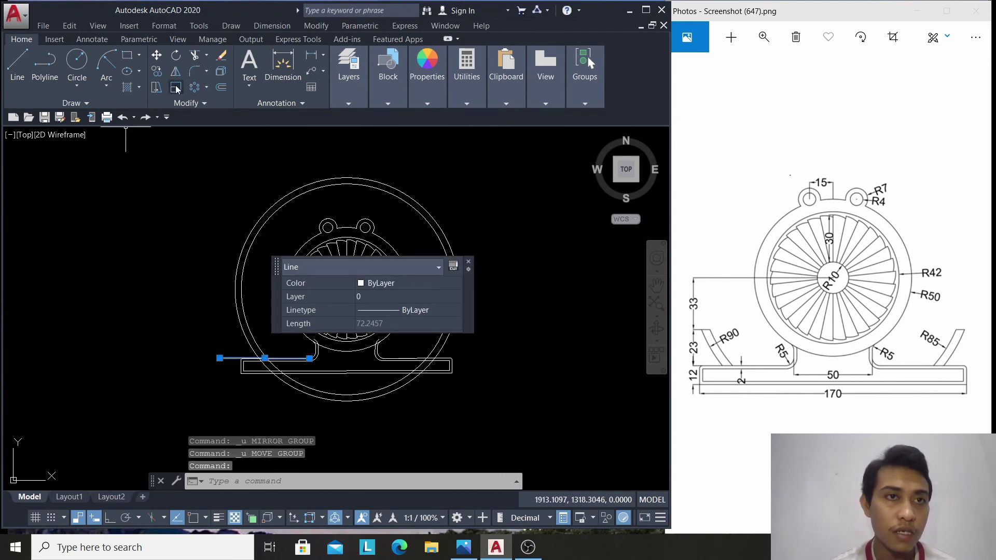
pyautogui.press('Escape')
pyautogui.write('co')
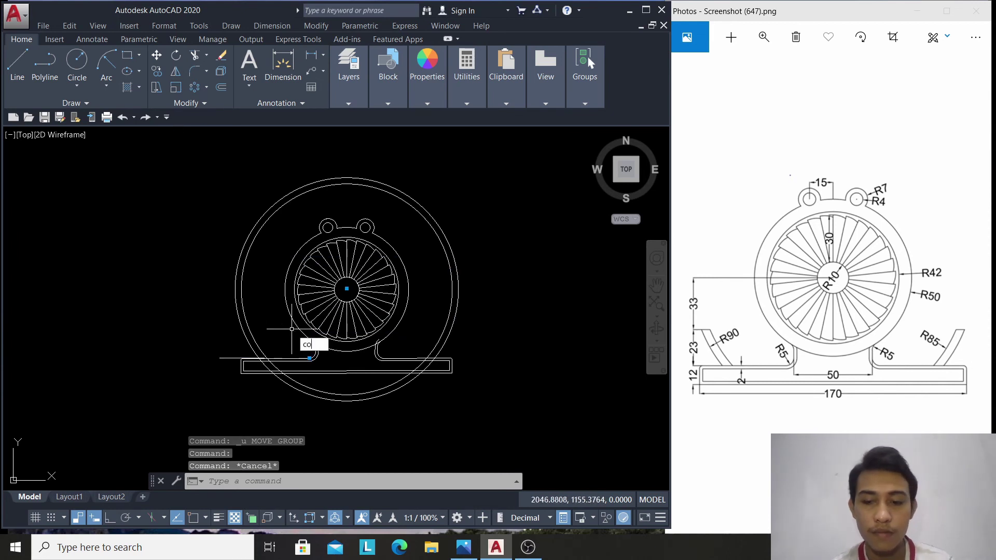
# Start copying the base outline and outer circle, then cancel the unwanted copy
pyautogui.write('p')
pyautogui.click(318, 361)
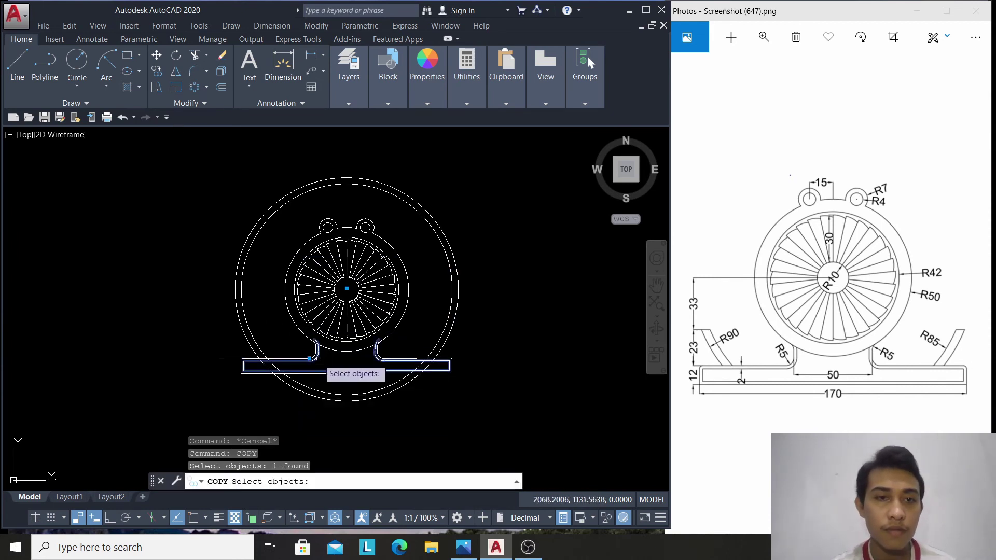
pyautogui.click(238, 357)
pyautogui.click(241, 323)
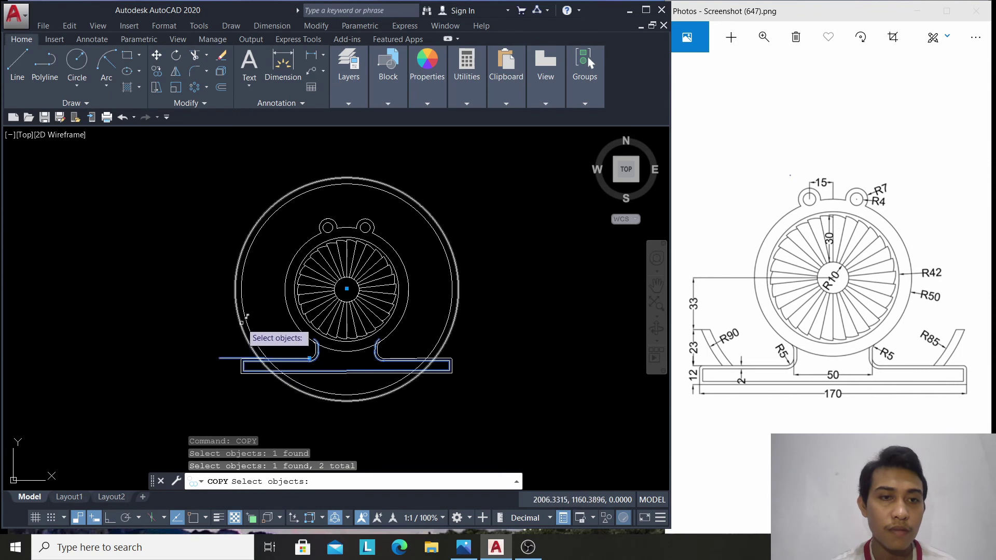
pyautogui.press('Return')
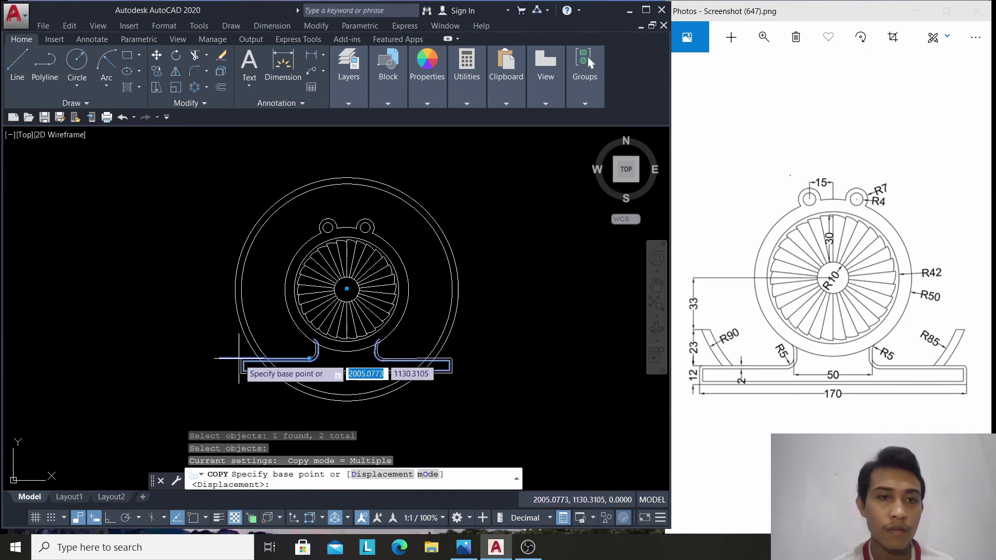
pyautogui.click(238, 358)
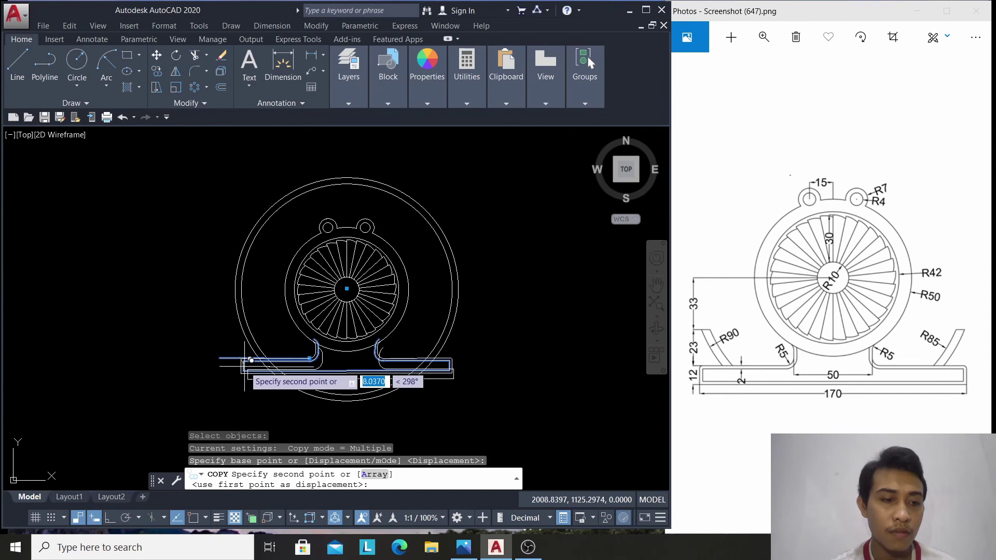
pyautogui.press('Escape')
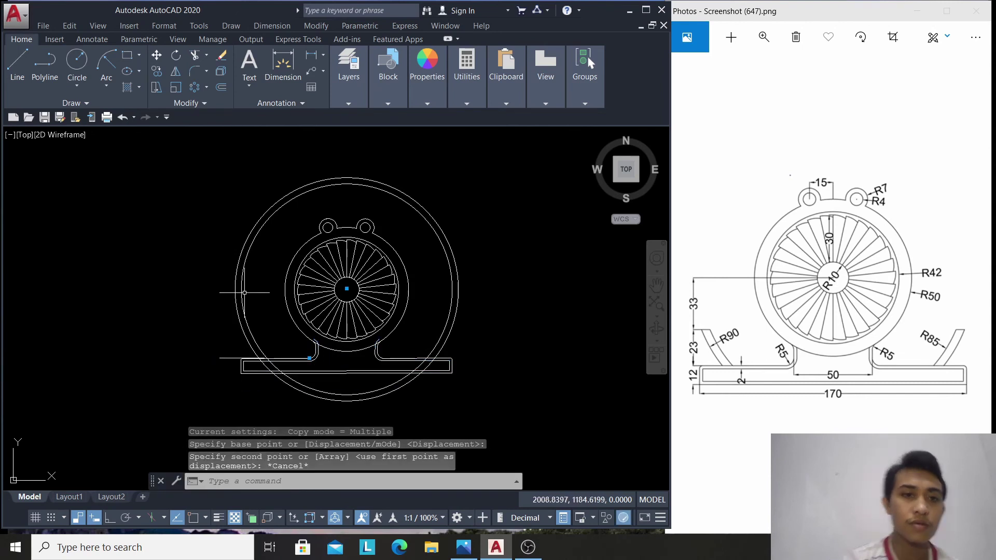
# Copy the short horizontal line to 23 units above the original
pyautogui.scroll(3, 246, 299)
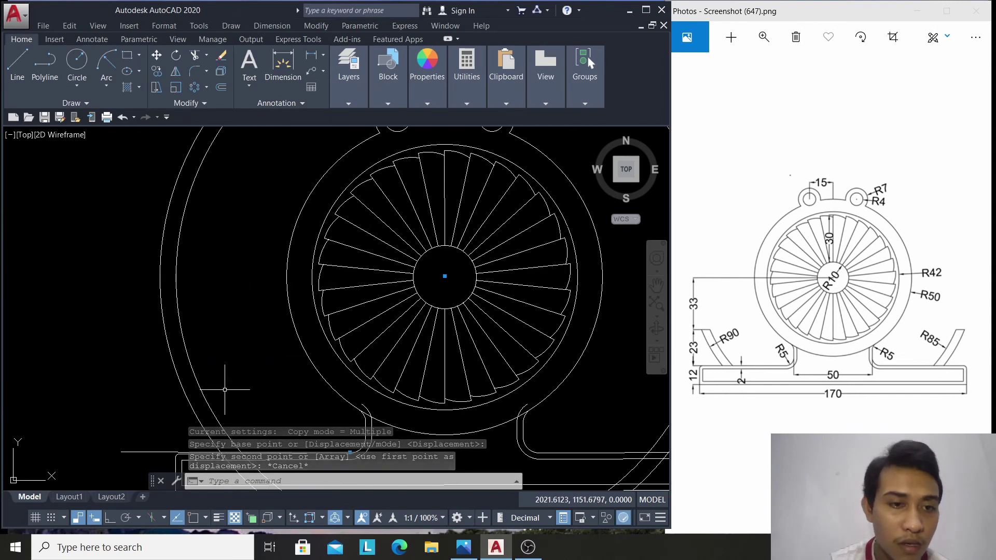
pyautogui.scroll(-3, 182, 415)
pyautogui.click(190, 413)
pyautogui.write('copy')
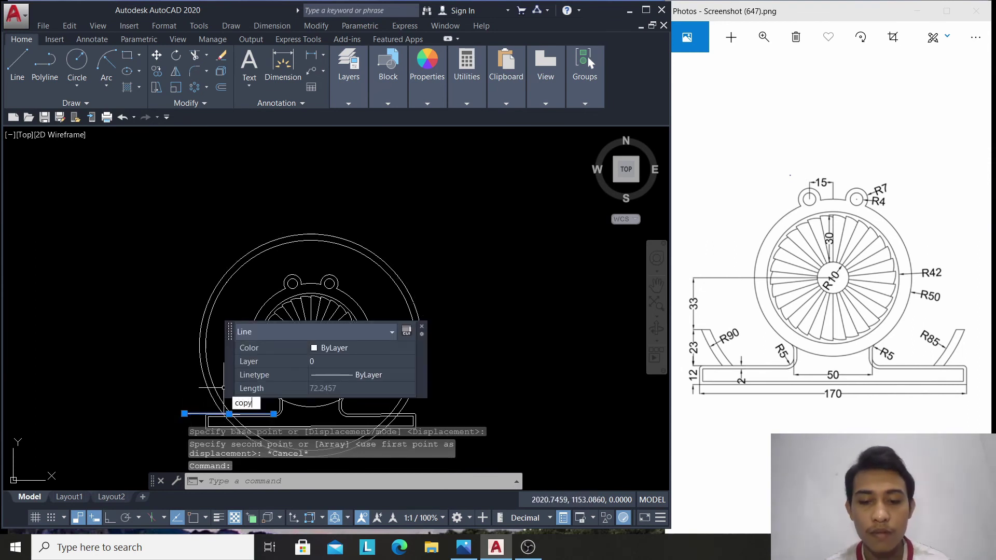
pyautogui.press('Return')
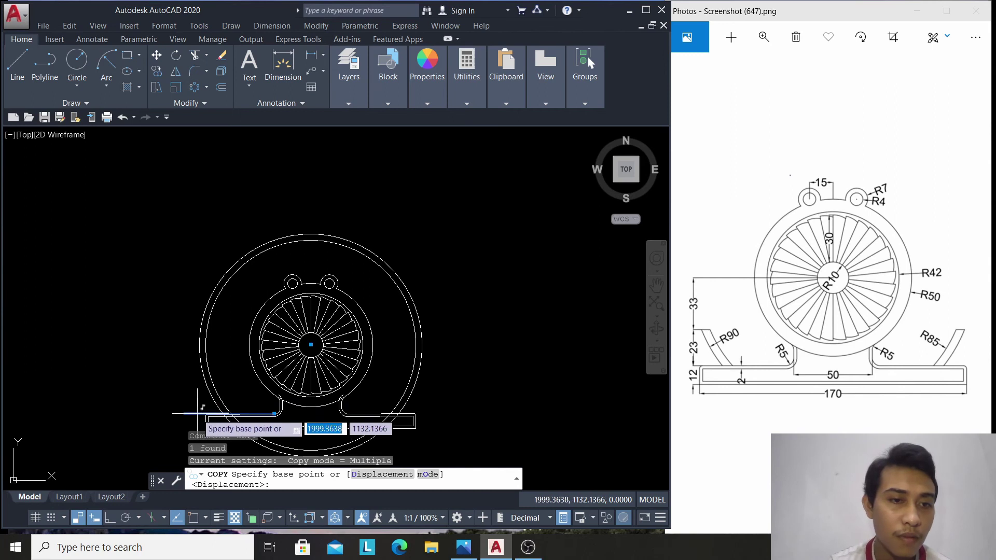
pyautogui.click(197, 414)
pyautogui.write('23')
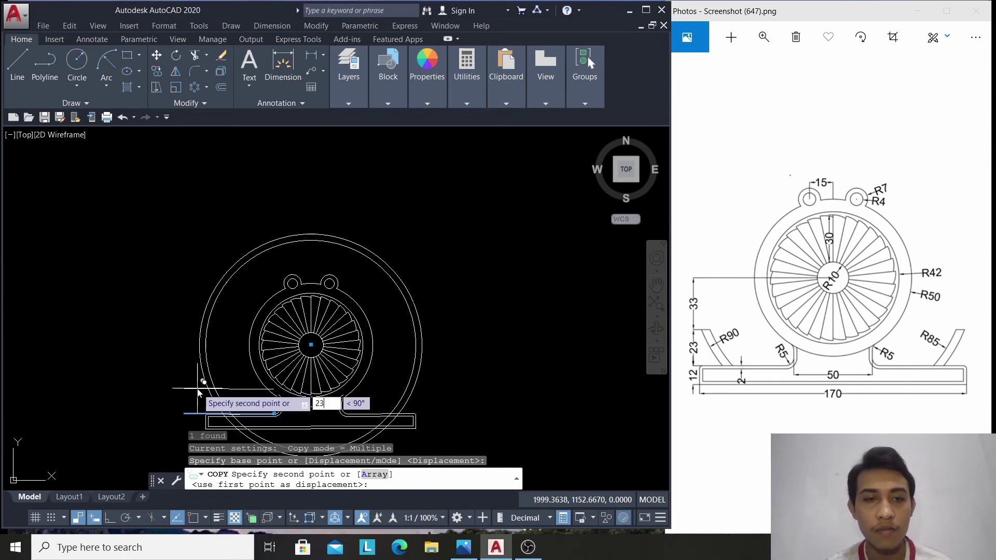
pyautogui.press('Return')
pyautogui.rightClick(136, 318)
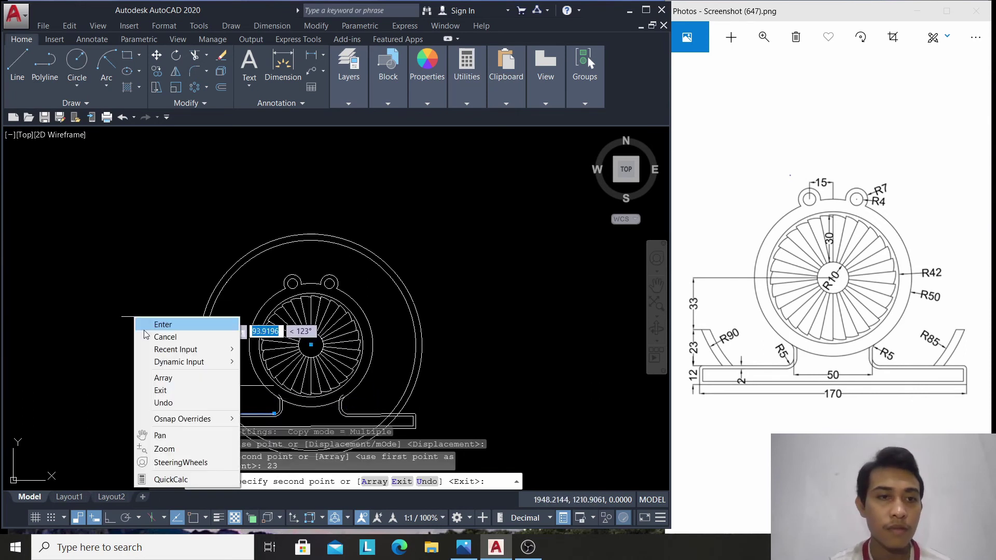
pyautogui.click(145, 330)
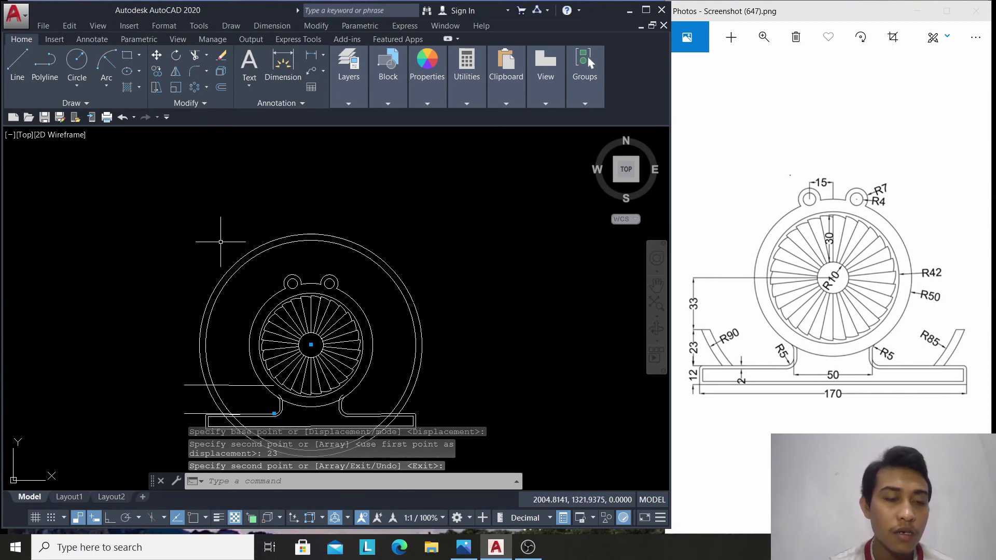
# Mirror the raised line across the fan centre and bottom quadrant, keeping the original
pyautogui.click(176, 71)
pyautogui.click(249, 386)
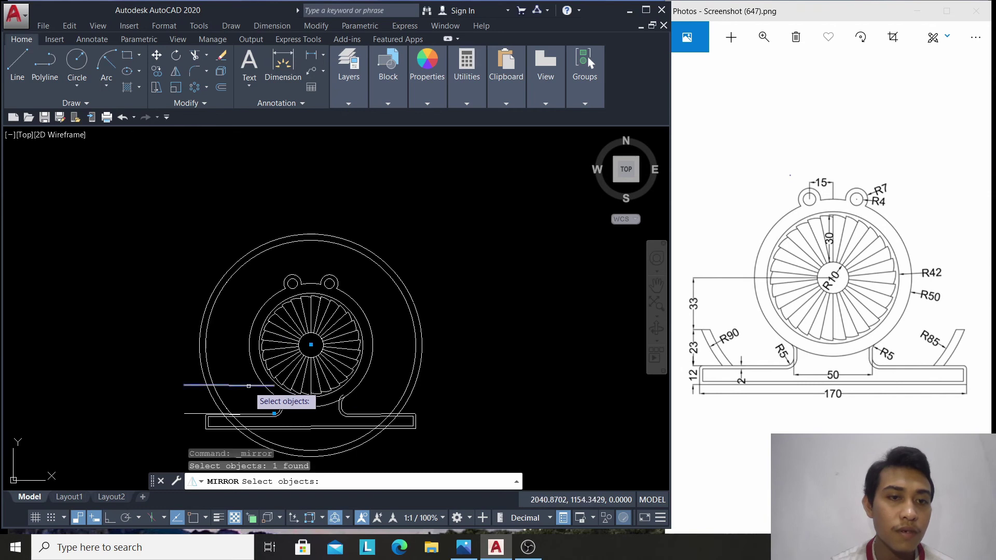
pyautogui.press('Return')
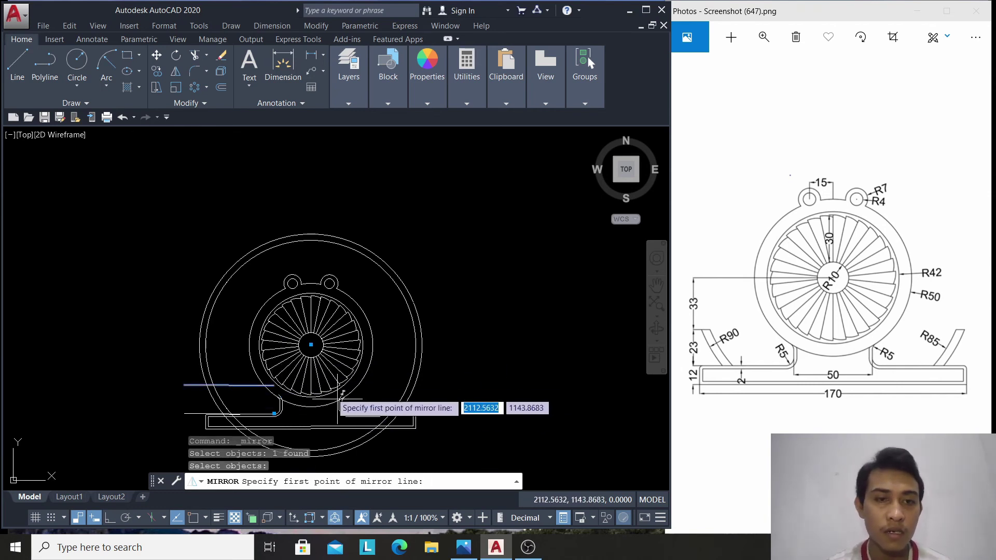
pyautogui.write('cen')
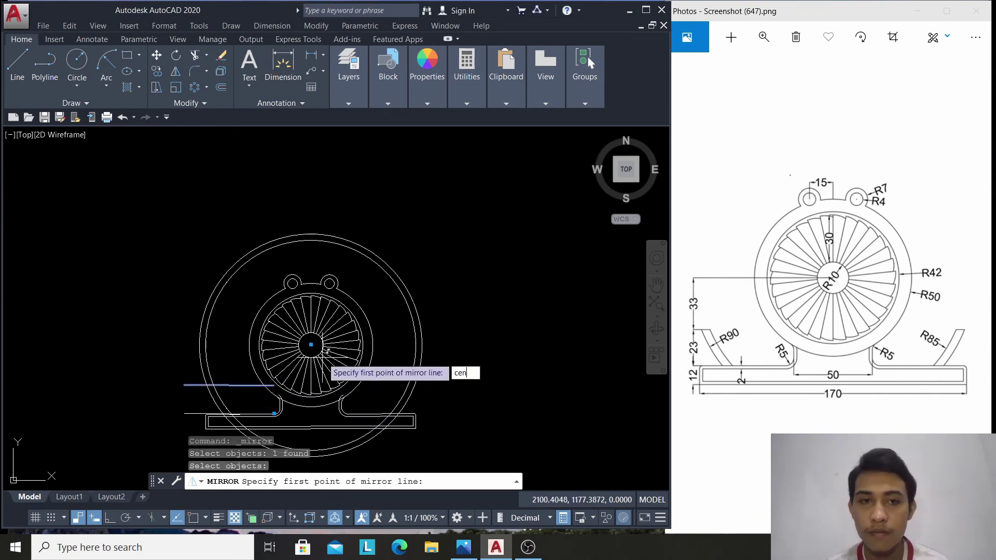
pyautogui.press('Return')
pyautogui.click(321, 348)
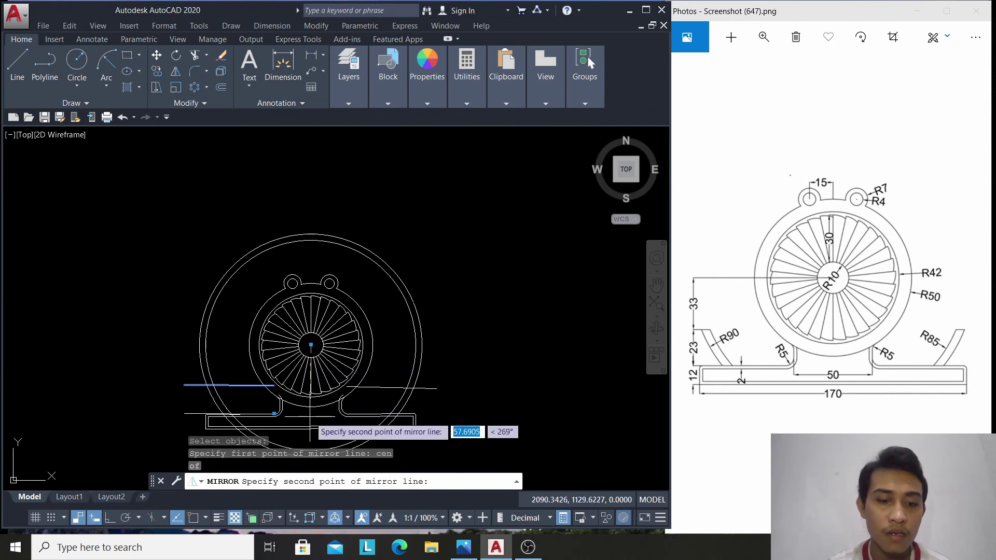
pyautogui.press('Return')
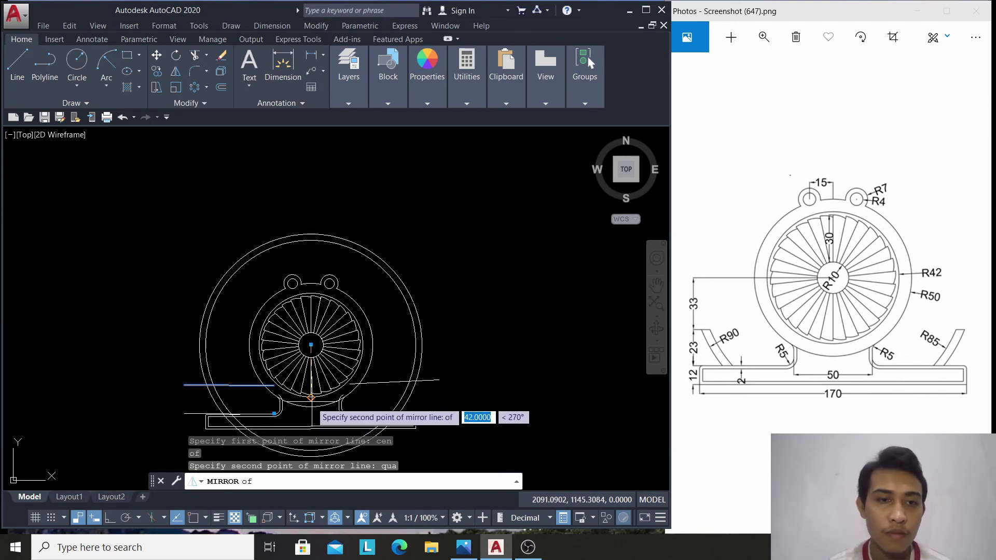
pyautogui.click(311, 407)
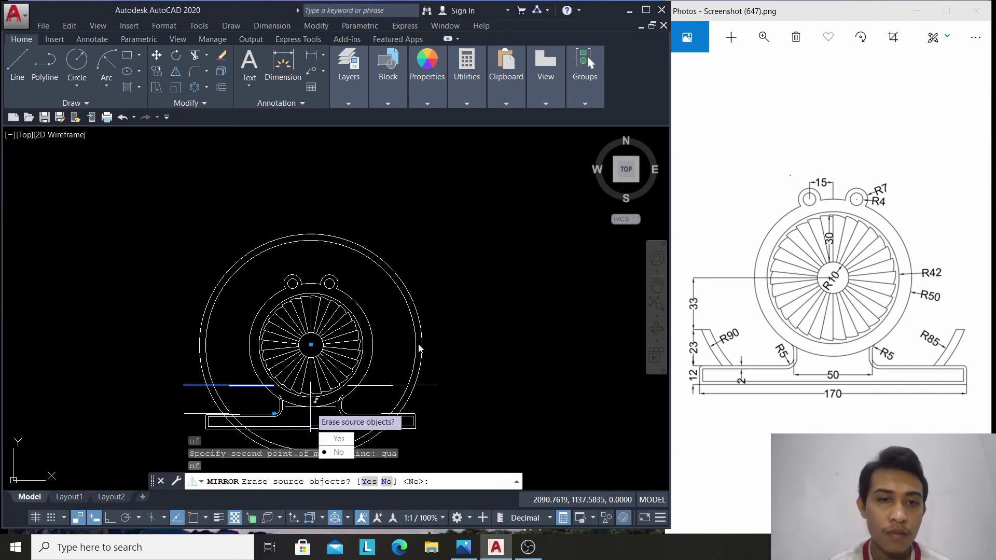
pyautogui.click(339, 452)
pyautogui.rightClick(519, 237)
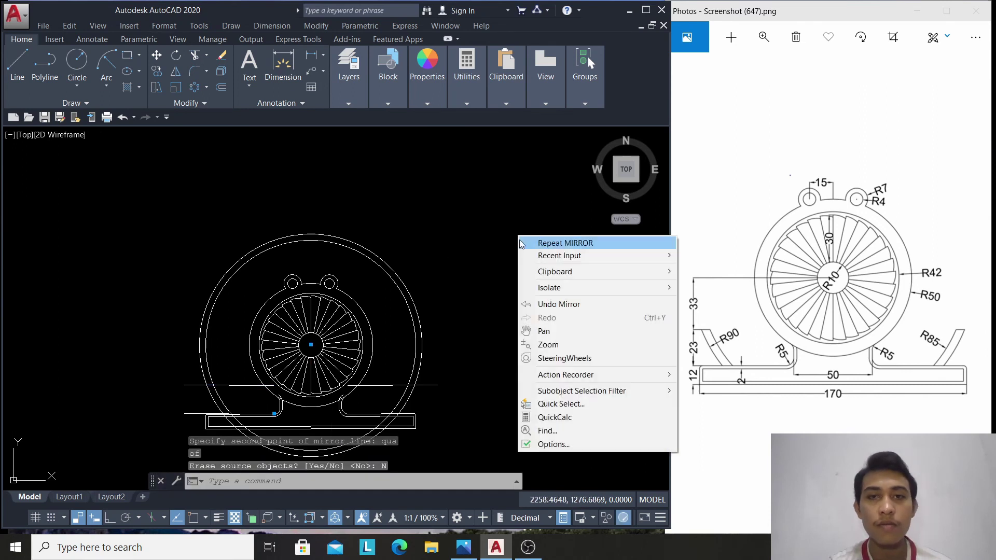
pyautogui.click(482, 210)
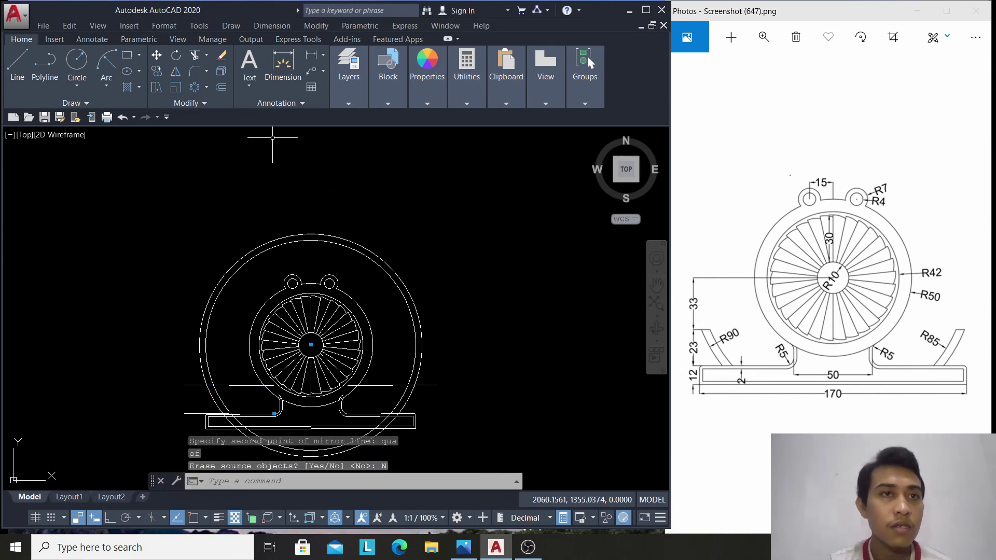
# Trim the upper arcs of the R85 and R90 circles and both ends of the horizontal line
pyautogui.click(194, 54)
pyautogui.click(85, 209)
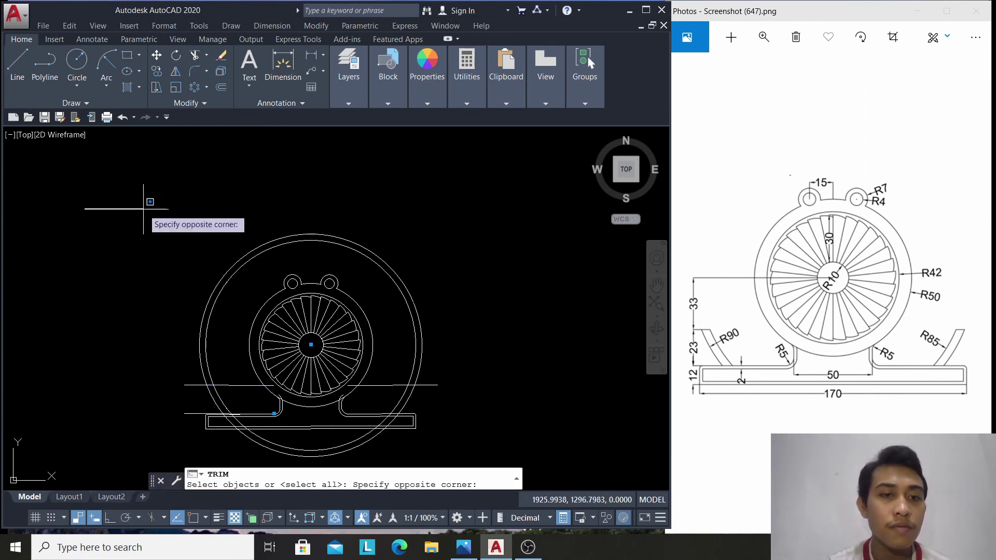
pyautogui.click(529, 445)
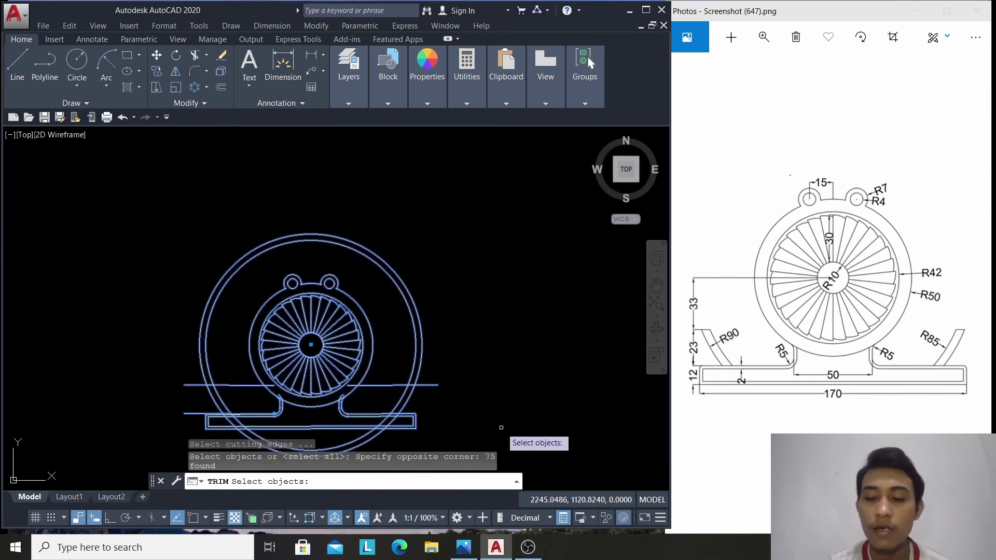
pyautogui.press('Return')
pyautogui.click(417, 347)
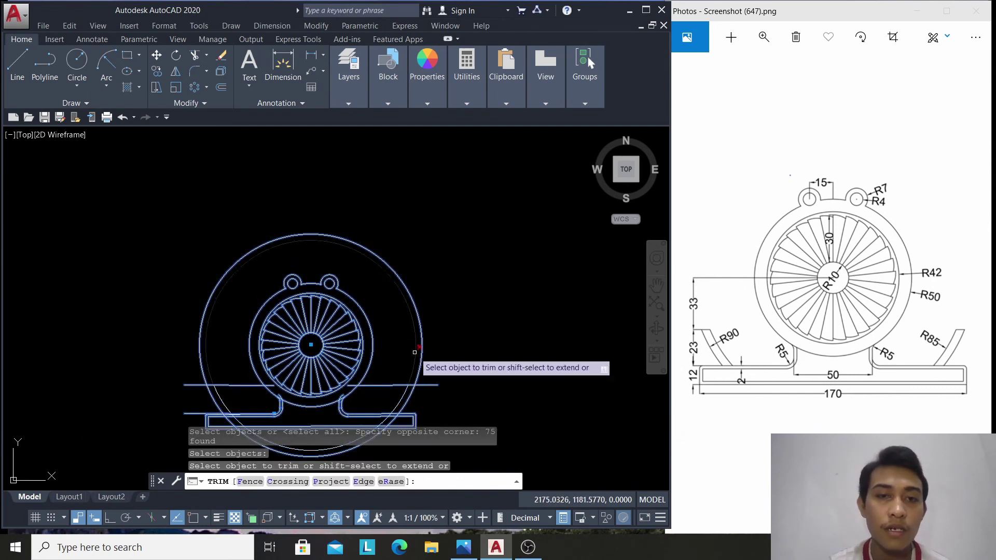
pyautogui.click(421, 348)
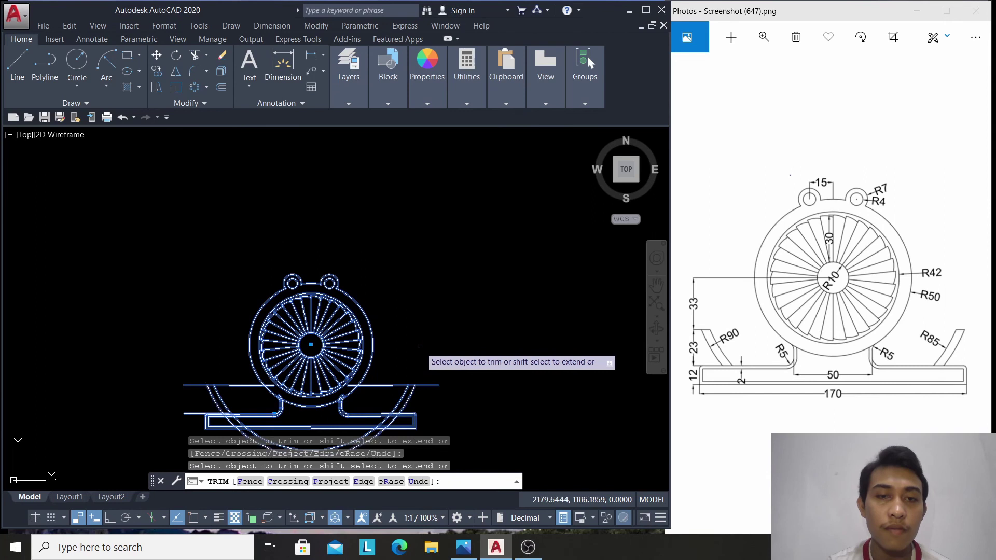
pyautogui.click(387, 385)
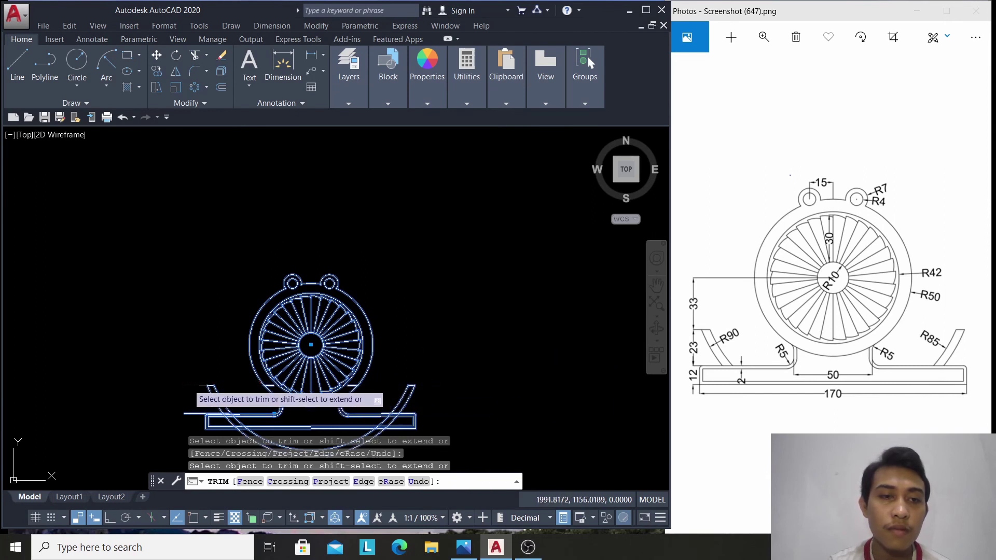
pyautogui.click(189, 385)
pyautogui.click(271, 387)
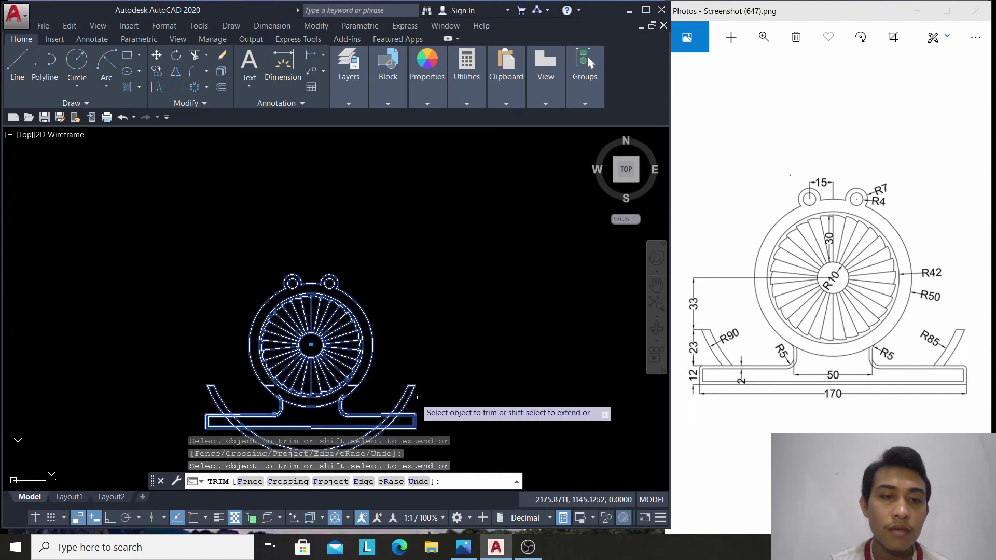
pyautogui.scroll(-2, 422, 410)
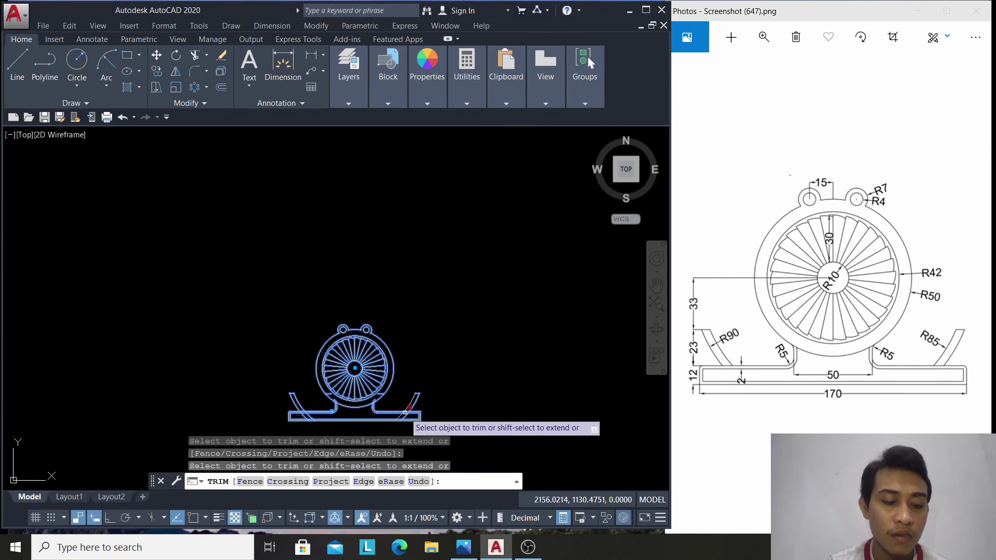
pyautogui.scroll(4, 389, 428)
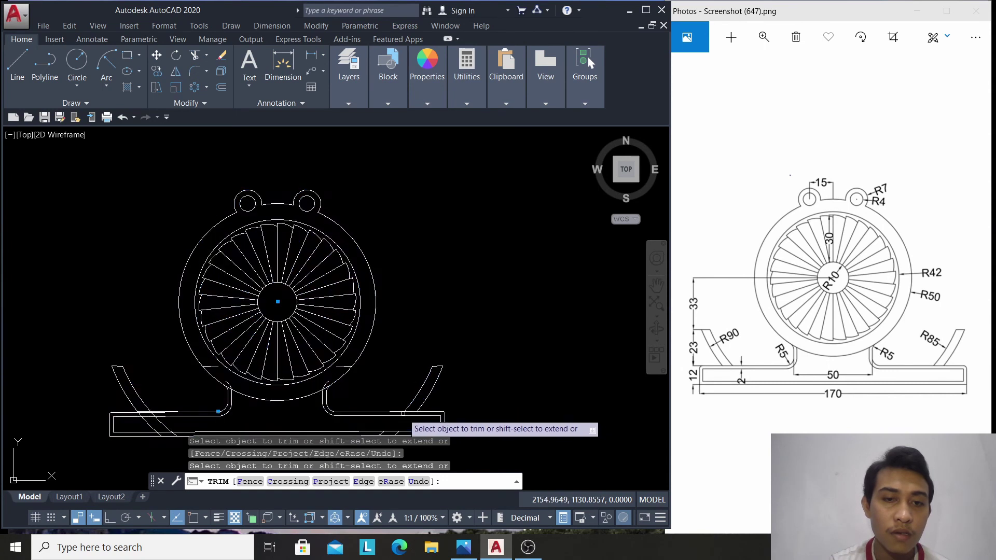
# Trim the overlapping base pieces, including where the left arm meets the base
pyautogui.scroll(2, 414, 421)
pyautogui.scroll(2, 413, 420)
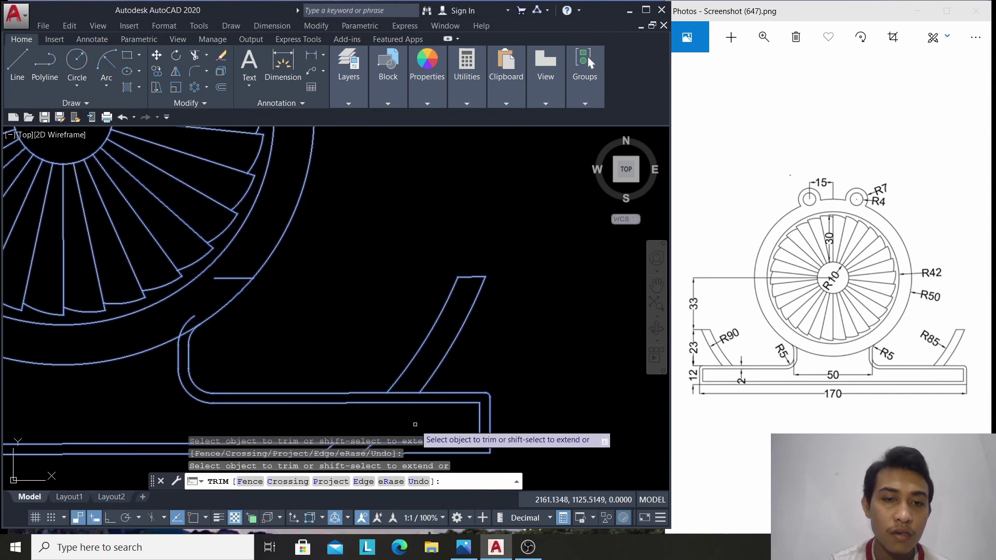
pyautogui.click(656, 286)
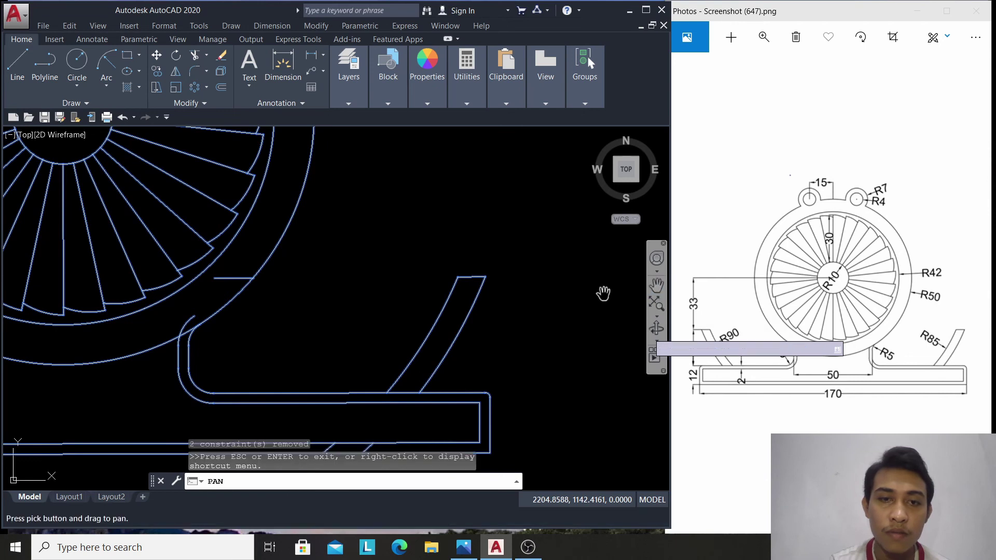
pyautogui.rightClick(513, 374)
pyautogui.click(529, 367)
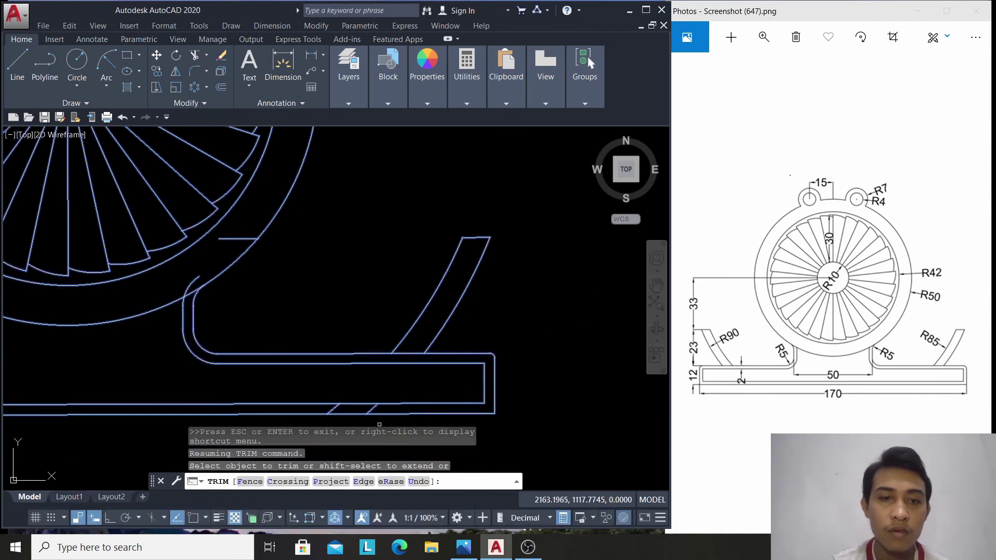
pyautogui.click(379, 402)
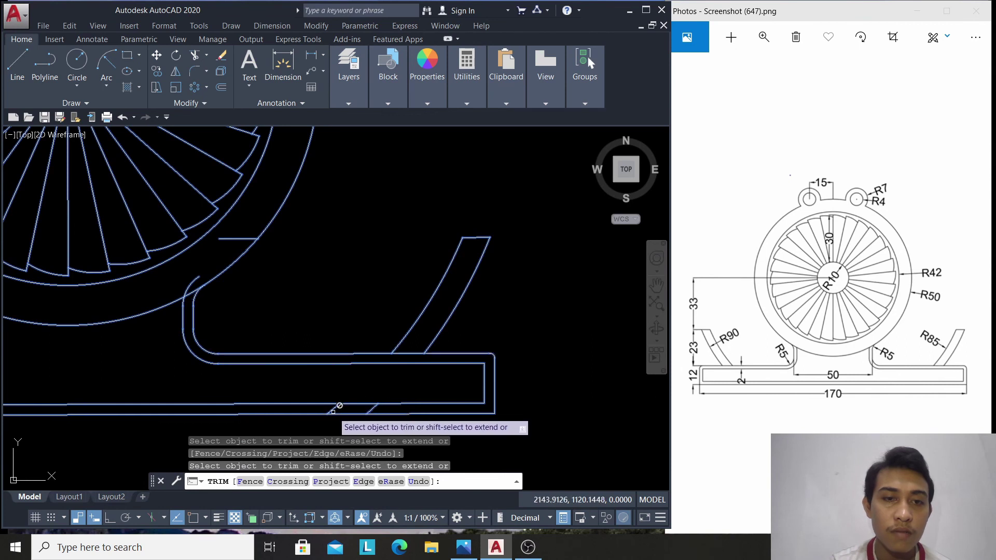
pyautogui.scroll(-2, 365, 330)
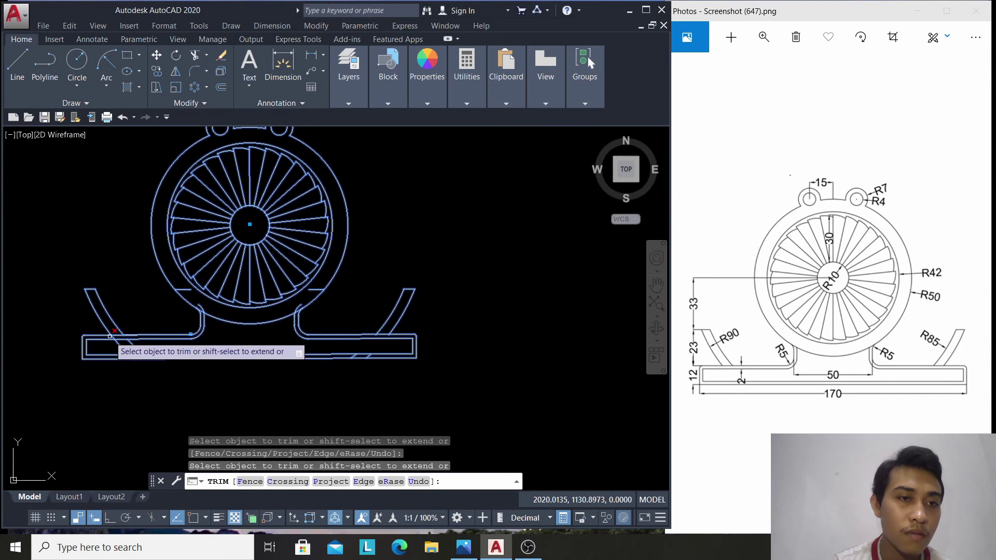
pyautogui.click(116, 342)
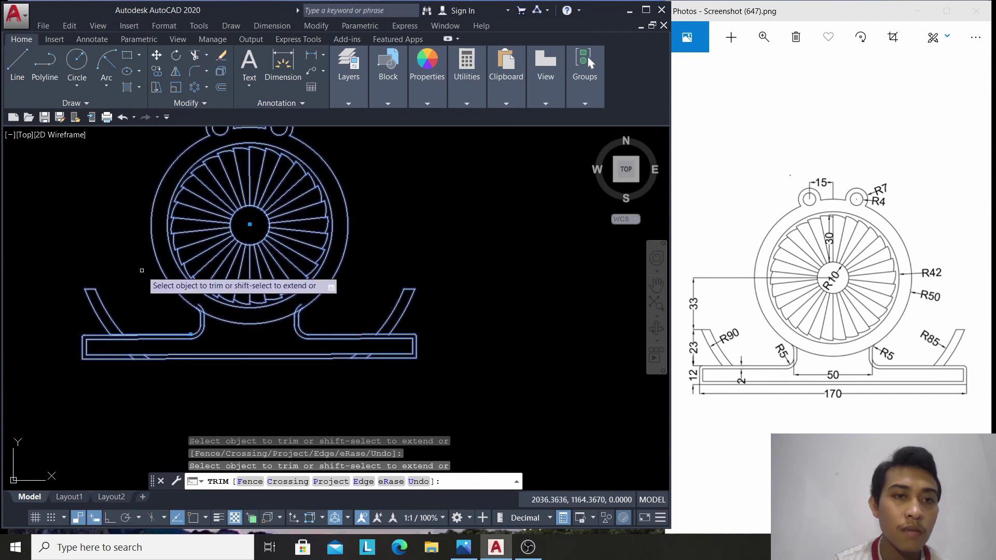
# Trim the remaining base overlaps with a crossing window and end the trim
pyautogui.rightClick(454, 213)
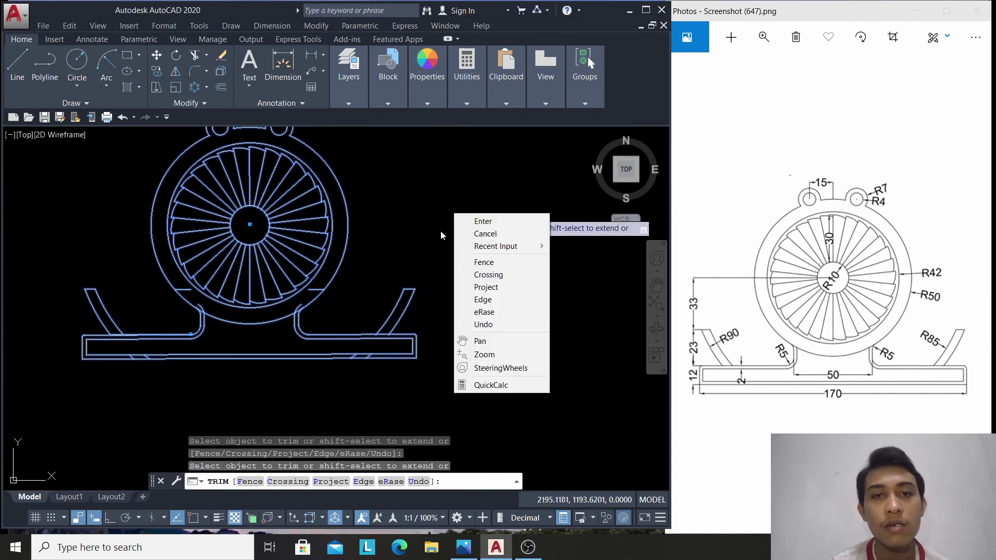
pyautogui.press('Escape')
pyautogui.click(430, 233)
pyautogui.click(280, 292)
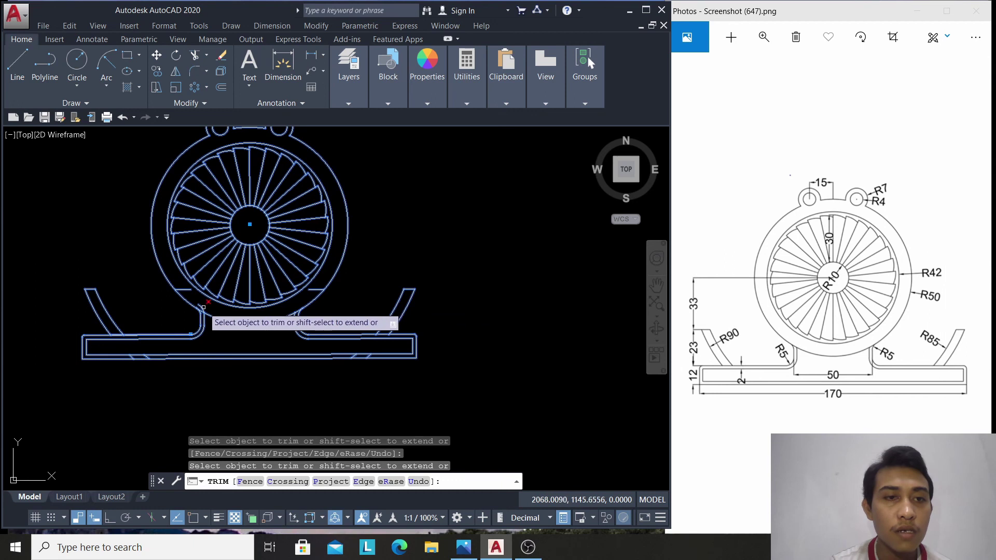
pyautogui.rightClick(458, 248)
pyautogui.click(488, 258)
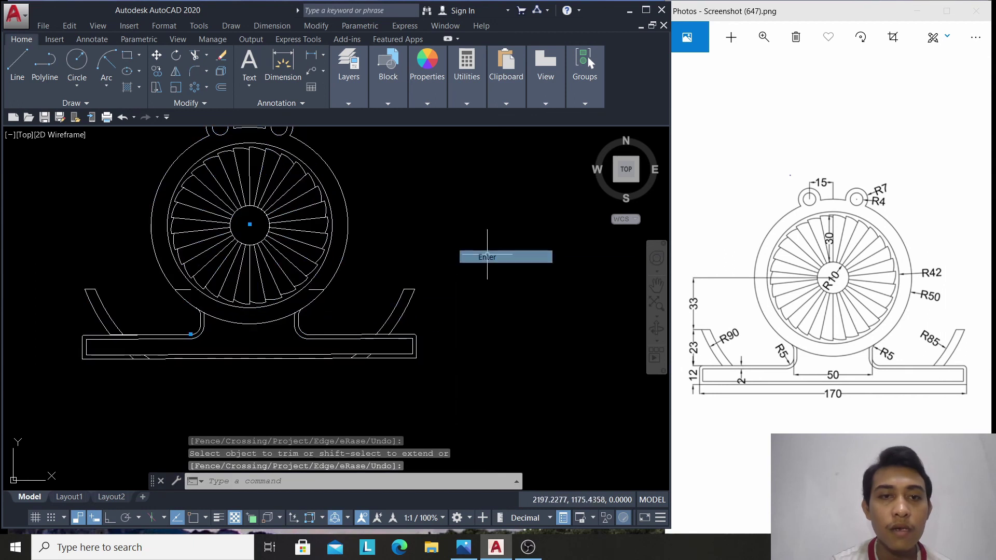
# Erase the six leftover short line pieces along the base
pyautogui.click(322, 290)
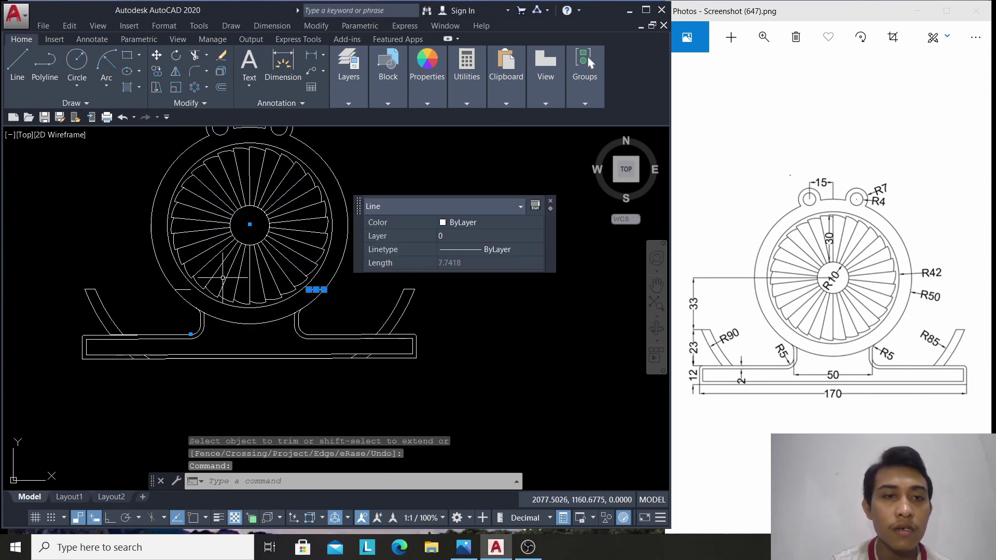
pyautogui.click(188, 290)
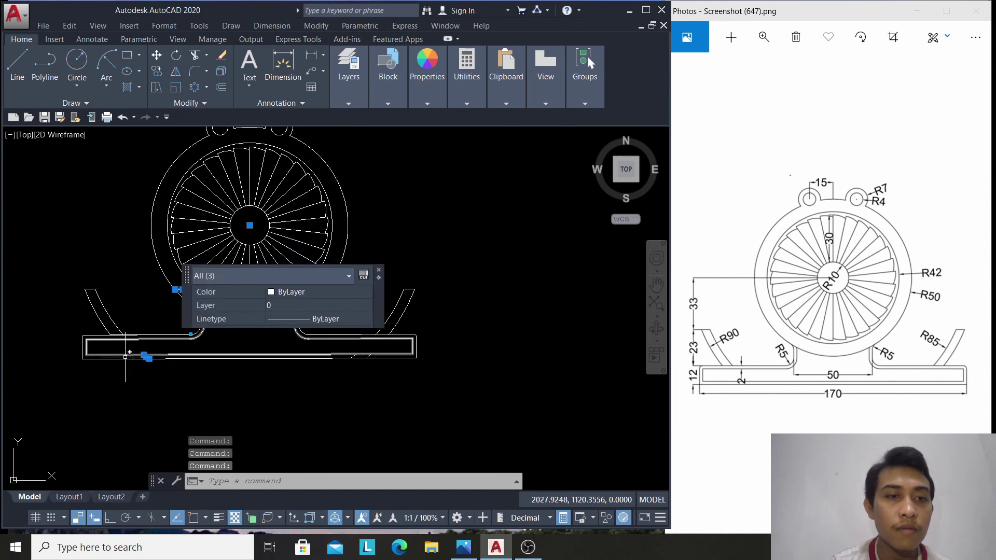
pyautogui.click(365, 357)
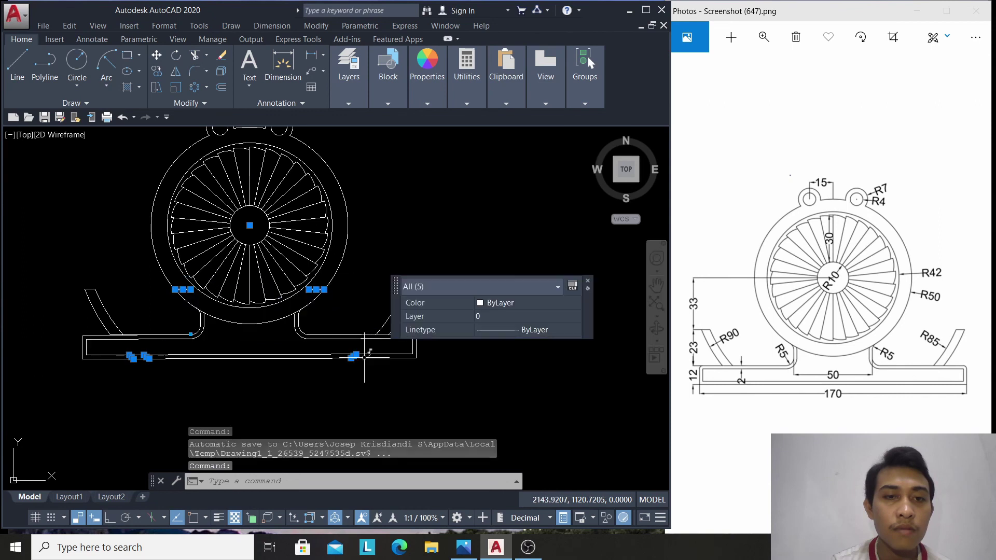
pyautogui.rightClick(433, 241)
pyautogui.click(456, 308)
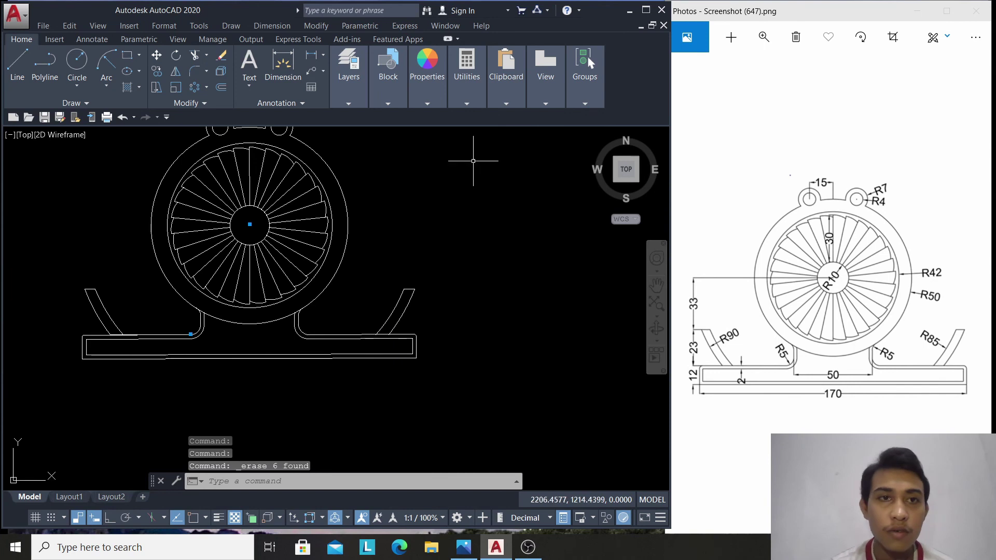
pyautogui.scroll(-3, 474, 156)
pyautogui.scroll(3, 520, 178)
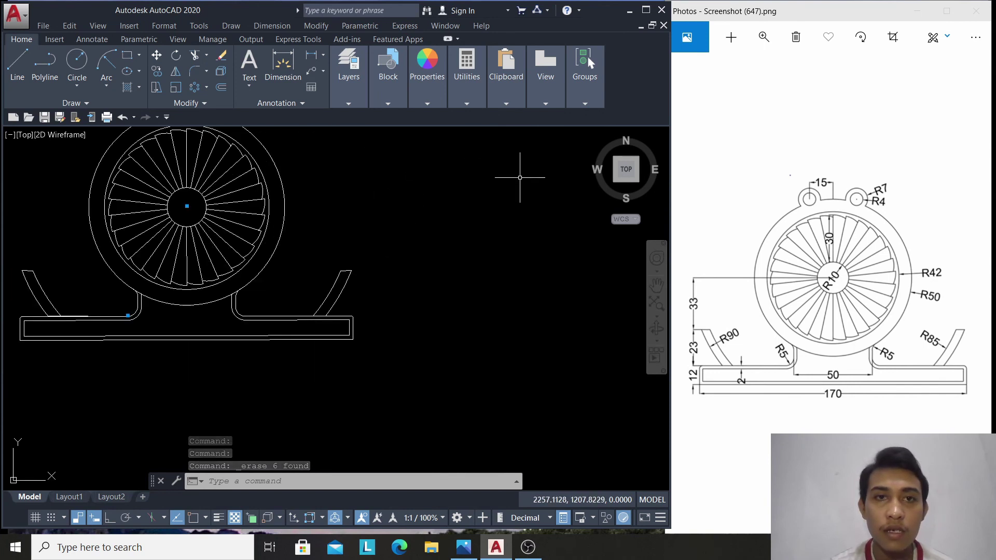
pyautogui.click(657, 286)
pyautogui.moveTo(450, 213); pyautogui.dragTo(509, 291)
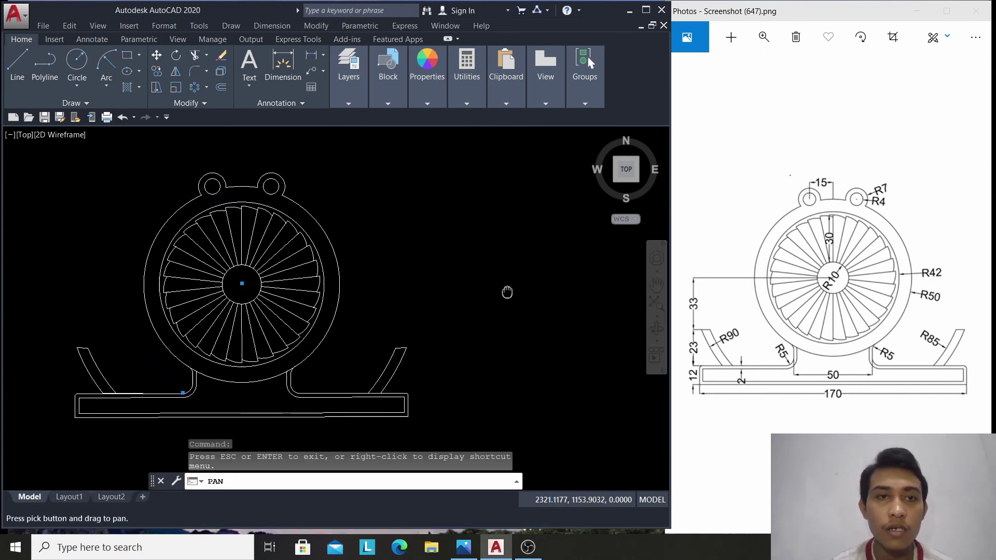
pyautogui.rightClick(447, 214)
# Keep ISO-25's dimension line colour Blue, review its text and symbol settings, and close the manager
pyautogui.click(471, 227)
pyautogui.write('d')
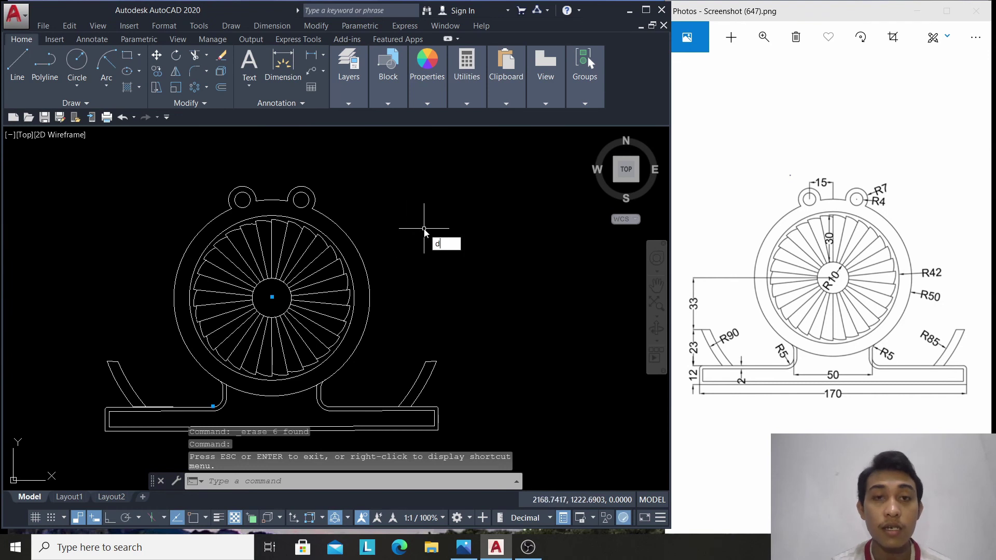
pyautogui.press('Return')
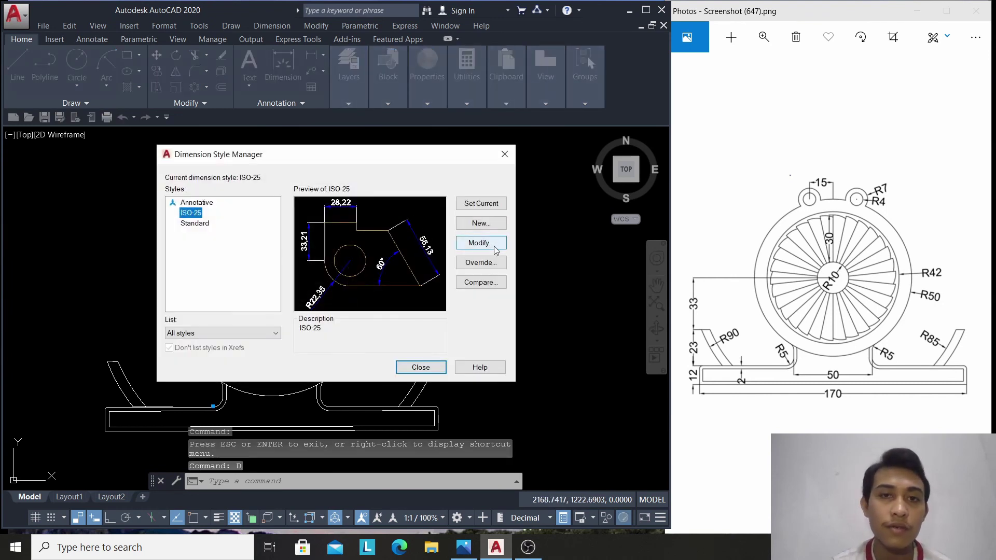
pyautogui.hotkey('alt', 'm')
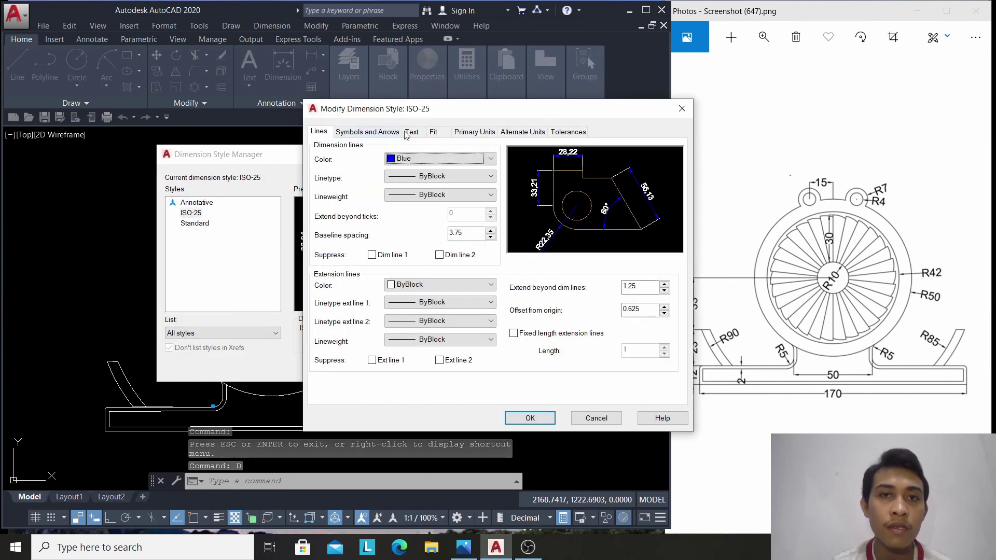
pyautogui.click(414, 159)
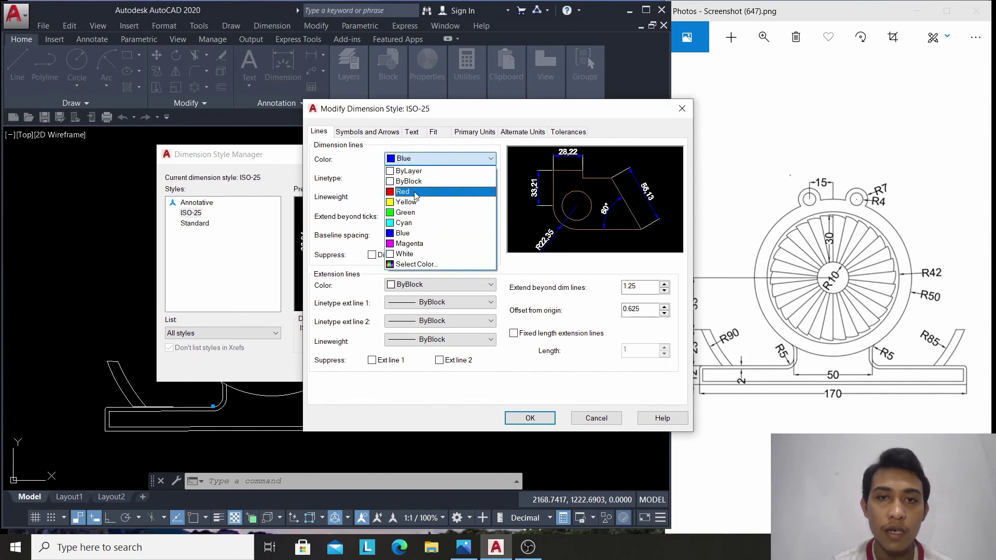
pyautogui.click(418, 234)
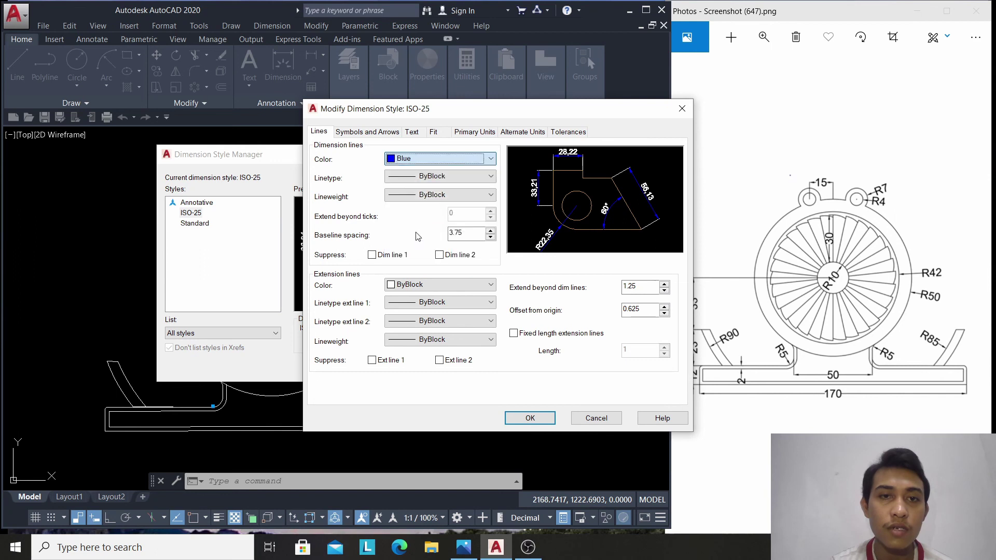
pyautogui.click(439, 135)
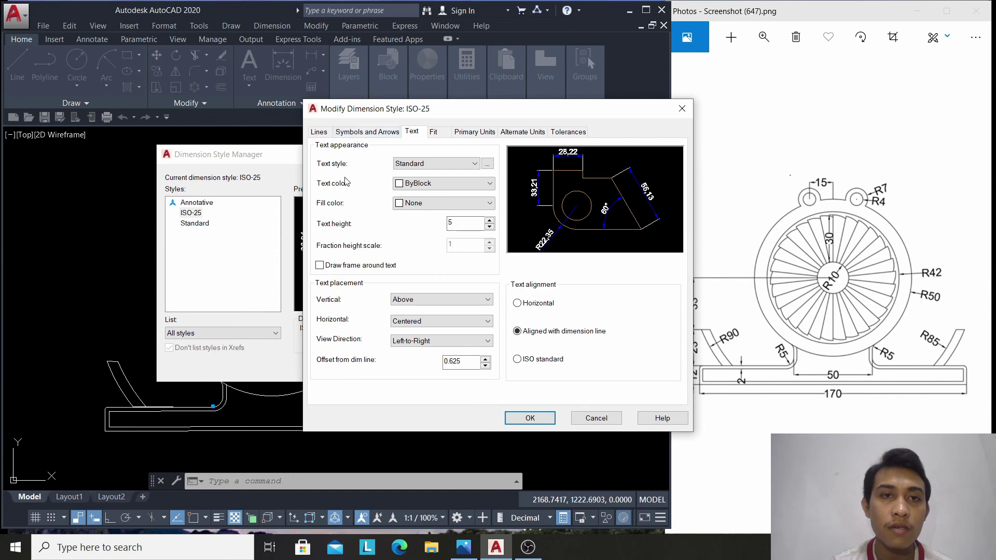
pyautogui.click(349, 134)
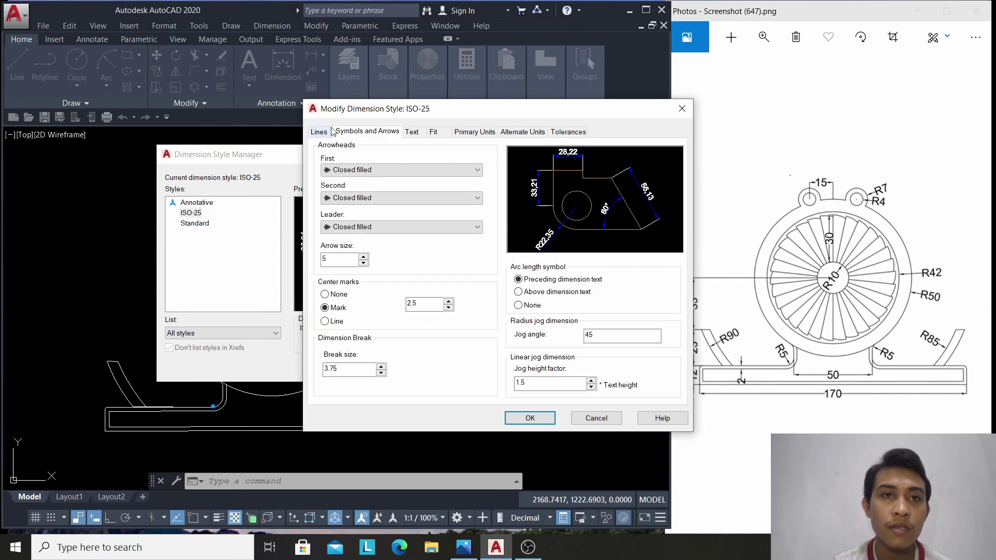
pyautogui.click(530, 418)
pyautogui.click(421, 368)
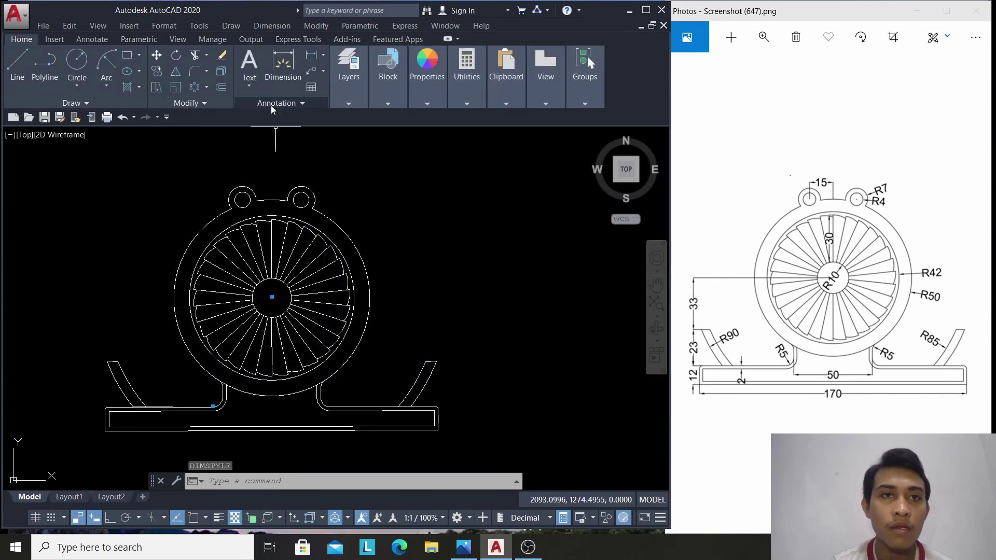
# Add R7 and R4 radius dimensions to the top-right ear's outer circle and hole
pyautogui.click(322, 58)
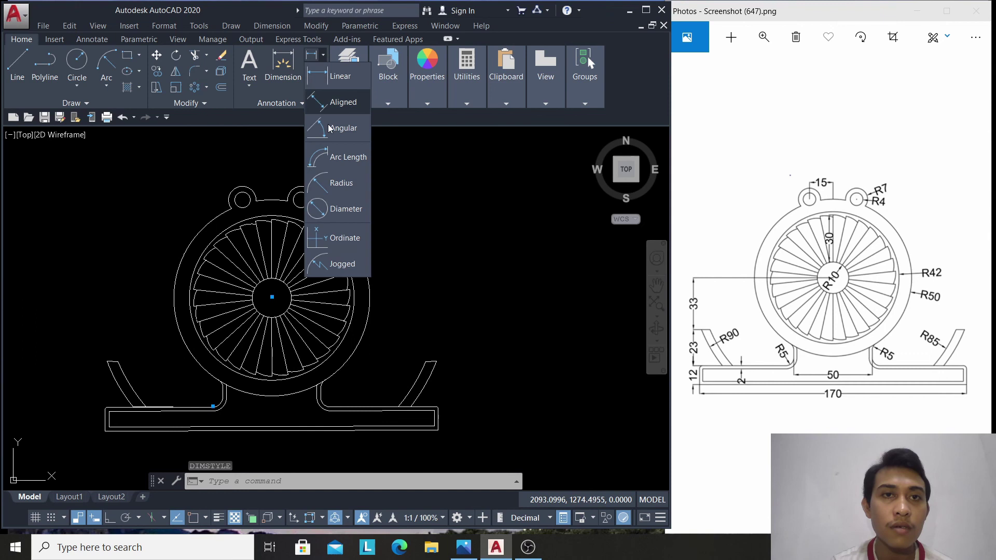
pyautogui.click(331, 192)
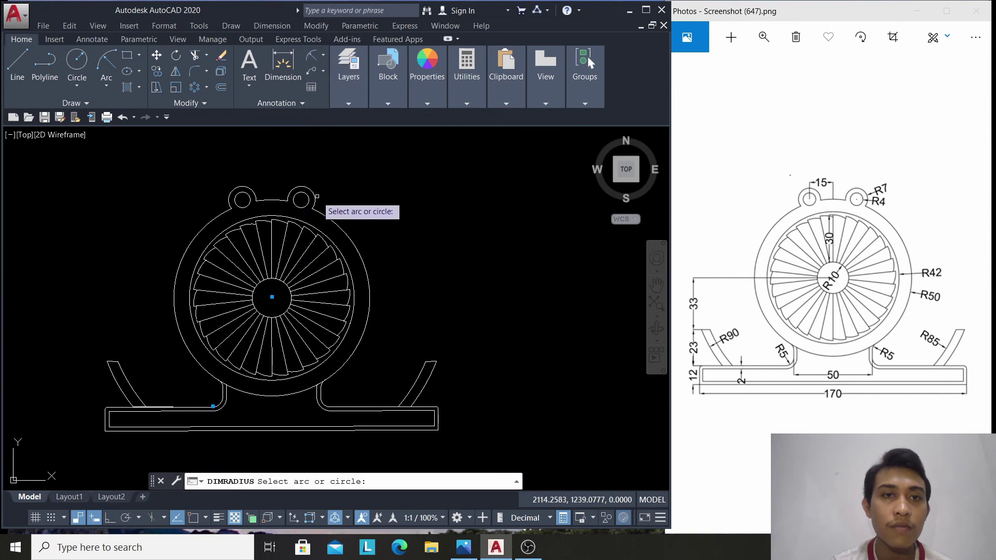
pyautogui.click(317, 195)
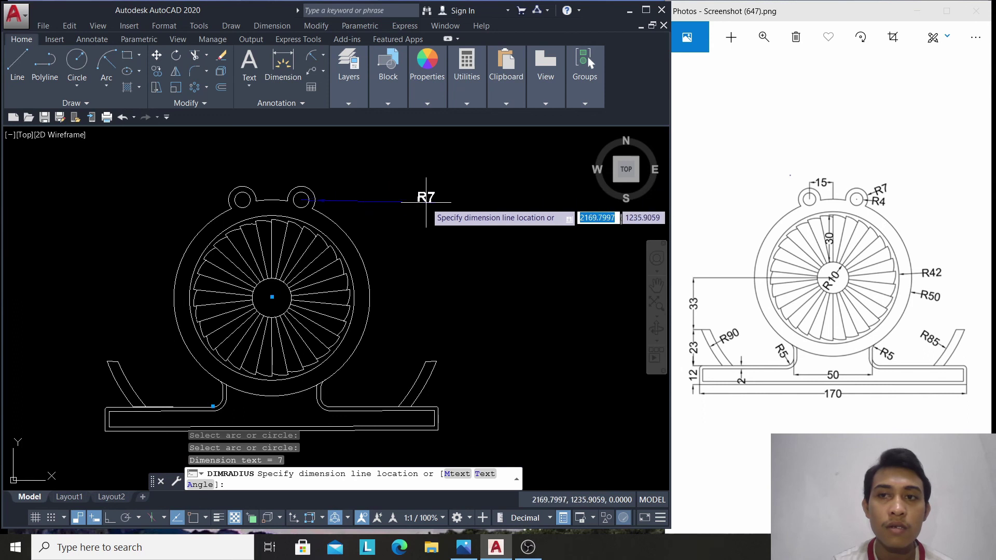
pyautogui.click(426, 202)
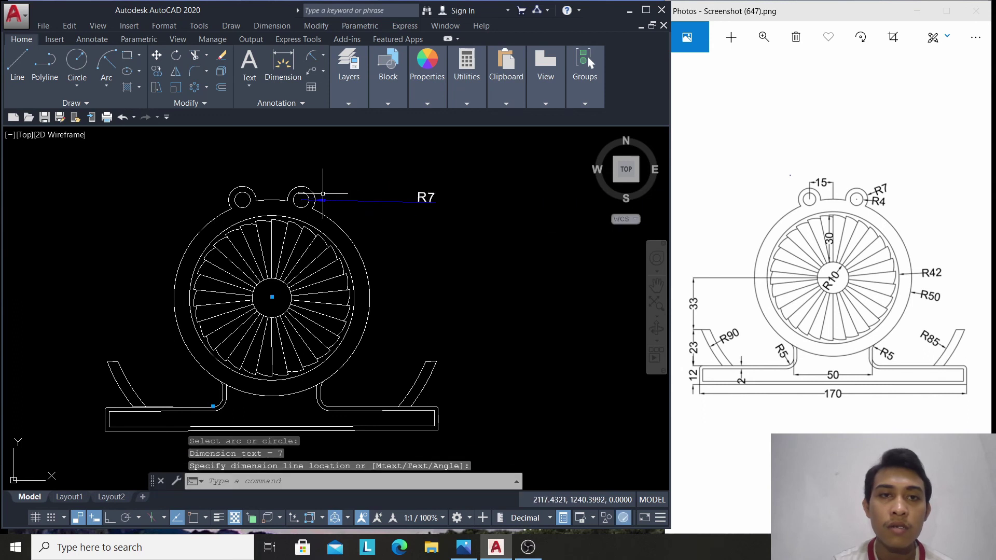
pyautogui.rightClick(333, 166)
pyautogui.click(343, 175)
pyautogui.click(305, 196)
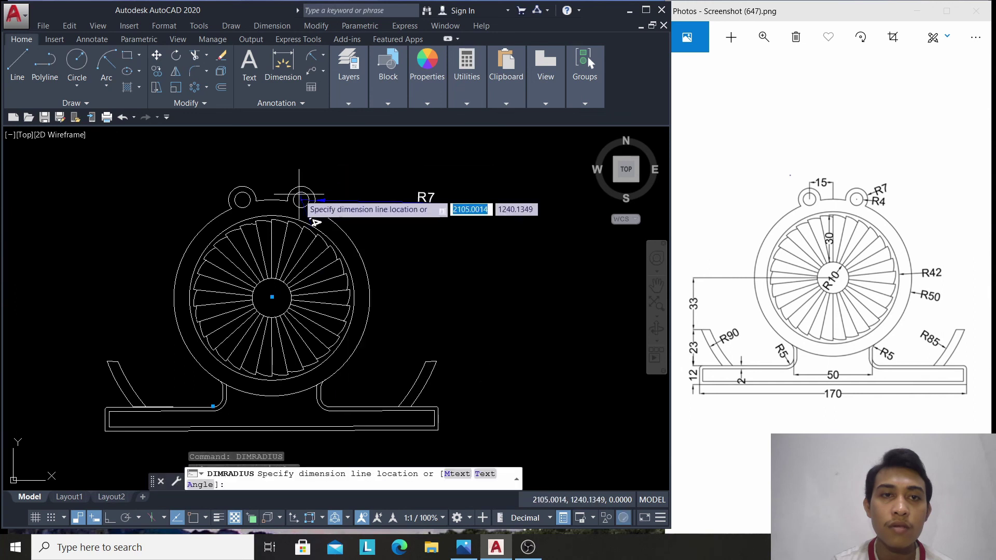
pyautogui.click(423, 222)
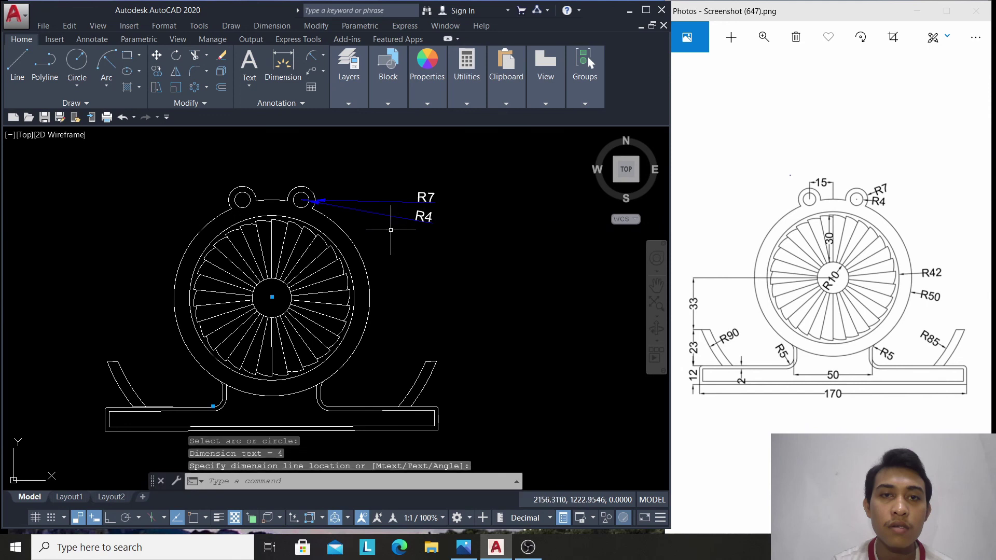
# Start an R50 radius dimension on the outer housing circle twice, cancelling both attempts
pyautogui.rightClick(373, 281)
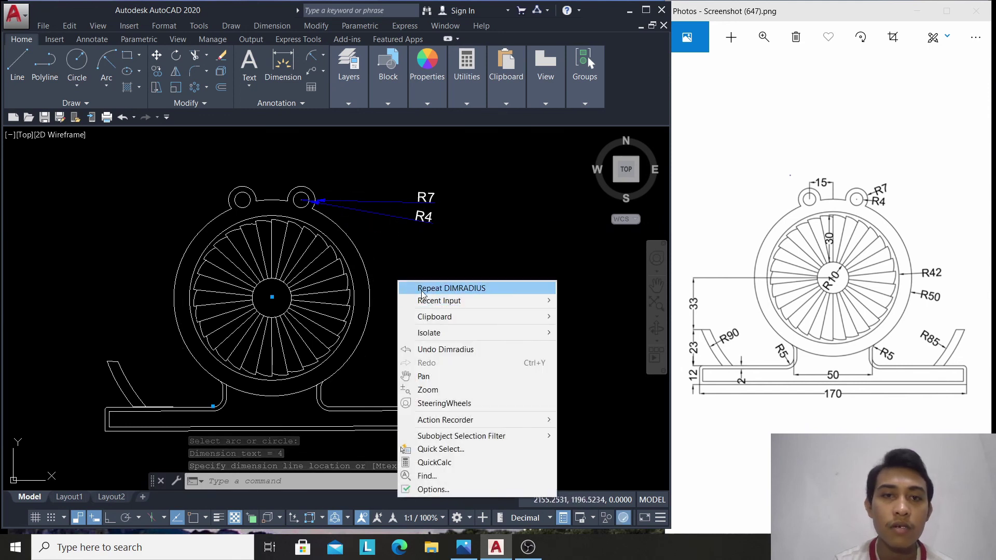
pyautogui.click(375, 286)
pyautogui.click(370, 285)
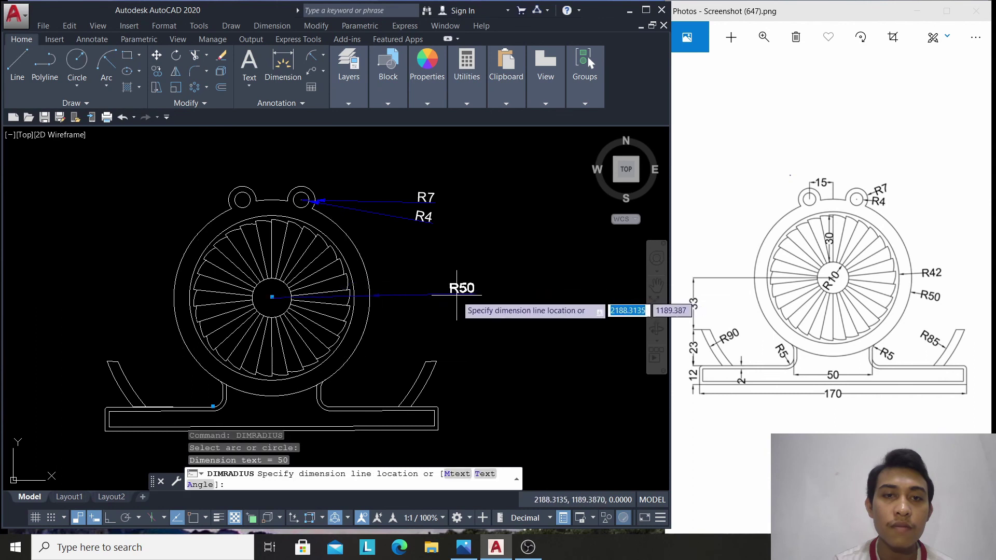
pyautogui.press('Escape')
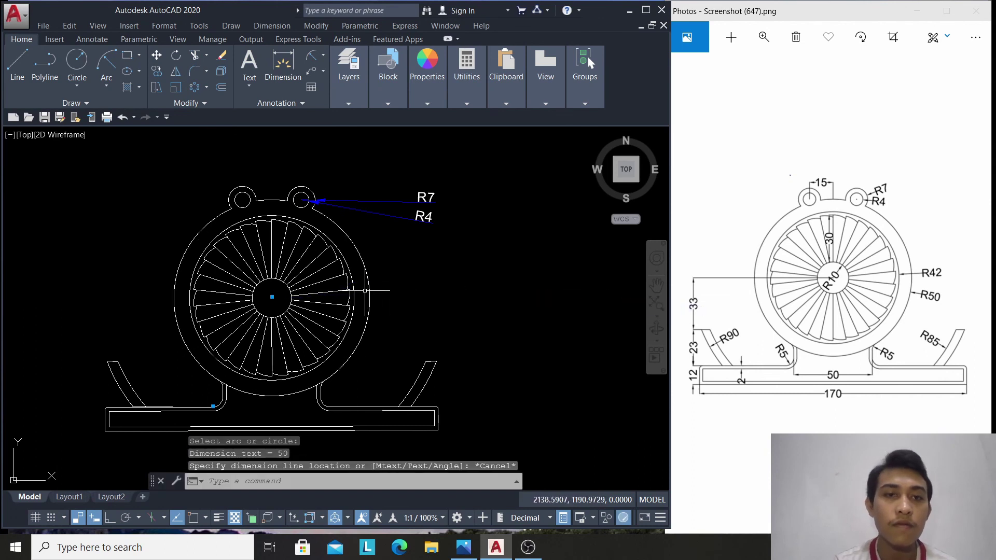
pyautogui.rightClick(422, 275)
pyautogui.click(435, 282)
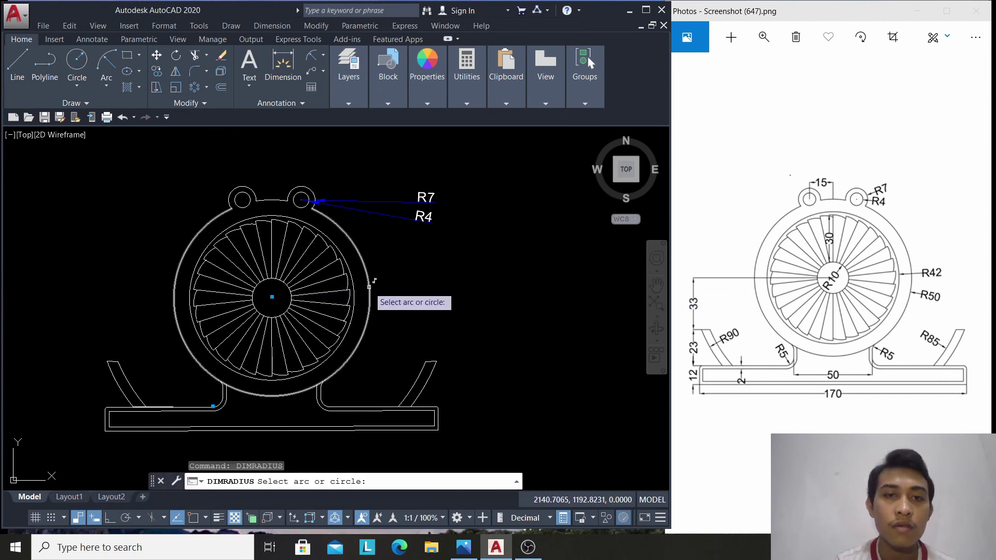
pyautogui.click(369, 287)
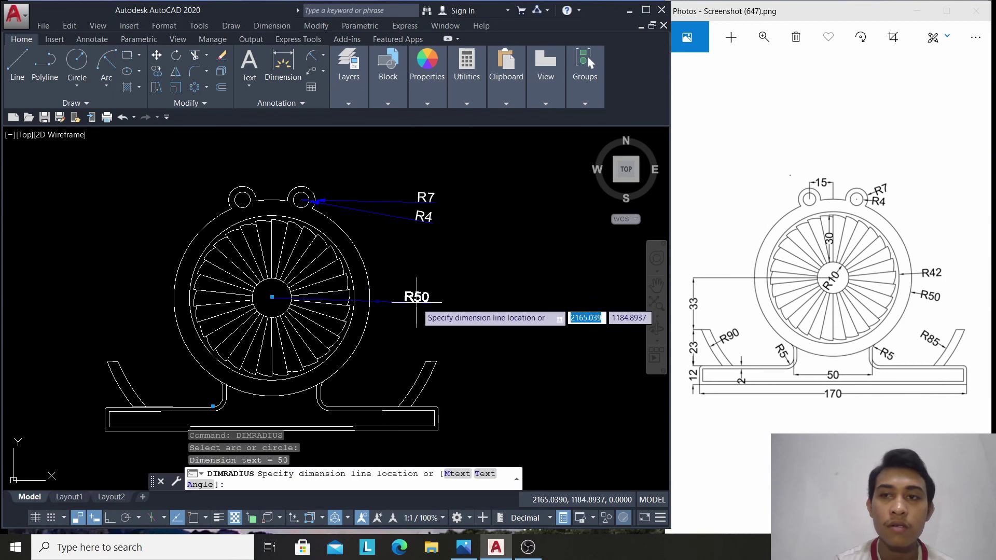
pyautogui.press('Escape')
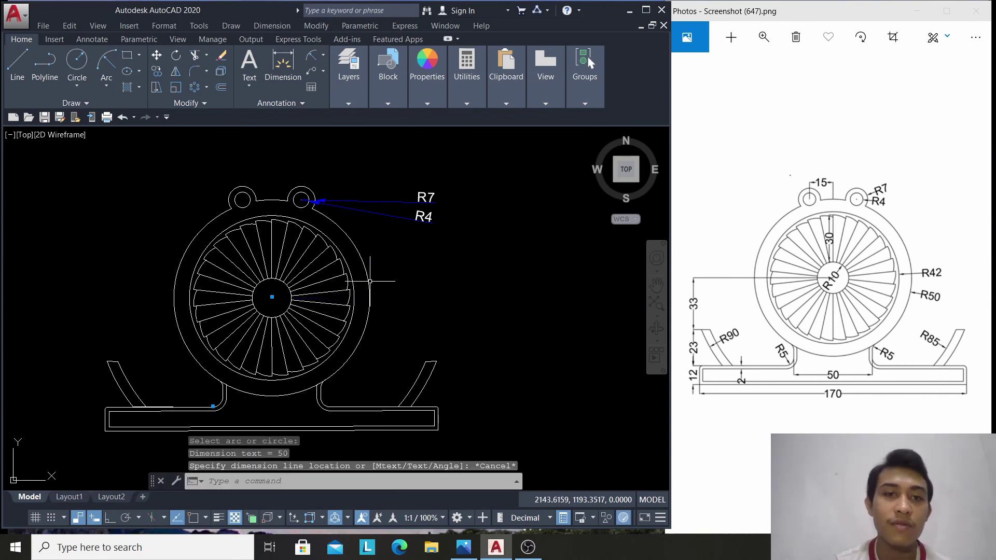
pyautogui.click(323, 55)
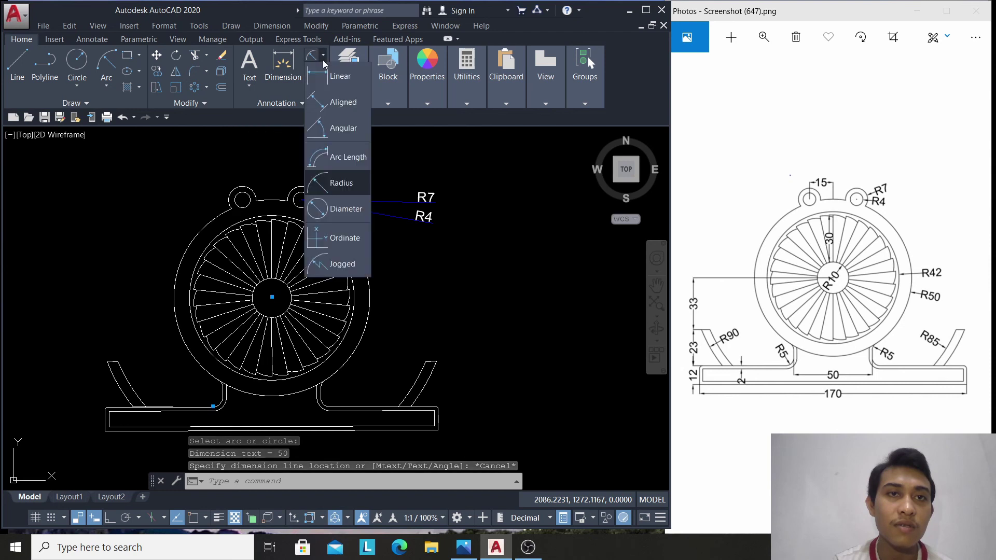
pyautogui.click(339, 213)
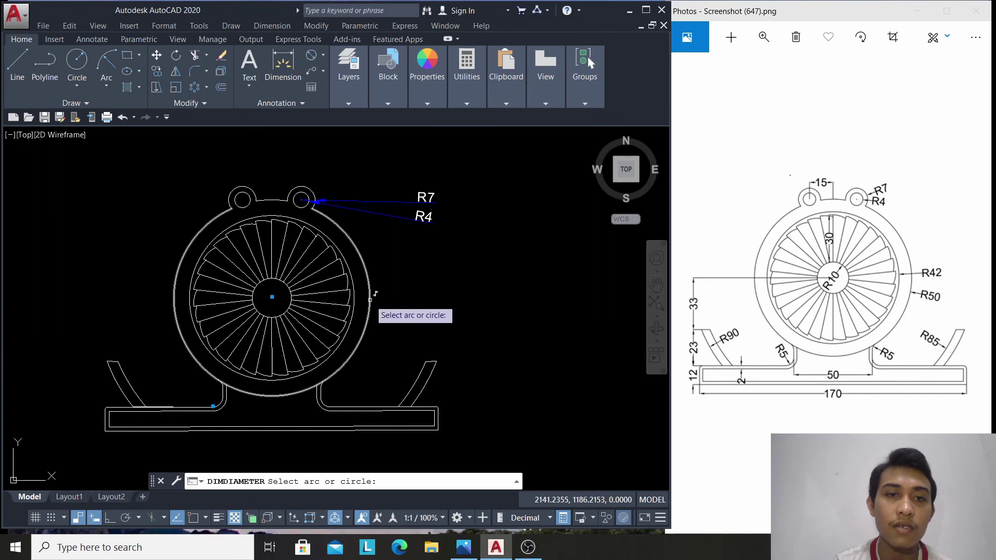
pyautogui.click(322, 56)
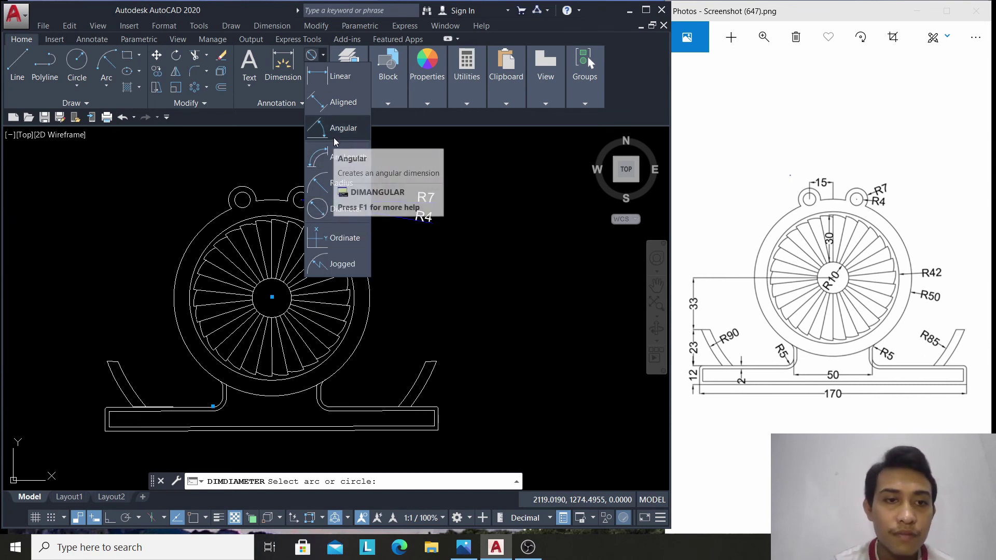
pyautogui.click(339, 77)
pyautogui.write('end')
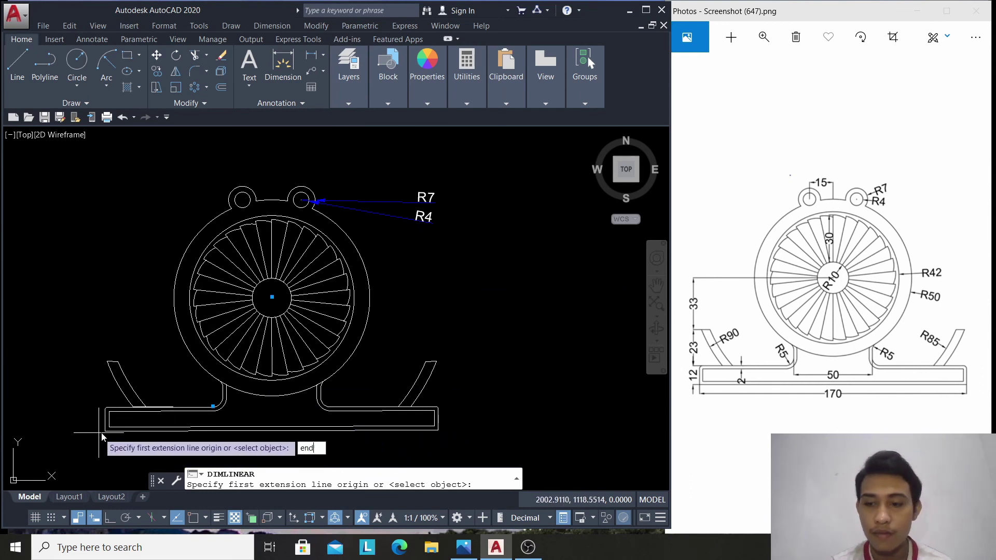
pyautogui.press('Return')
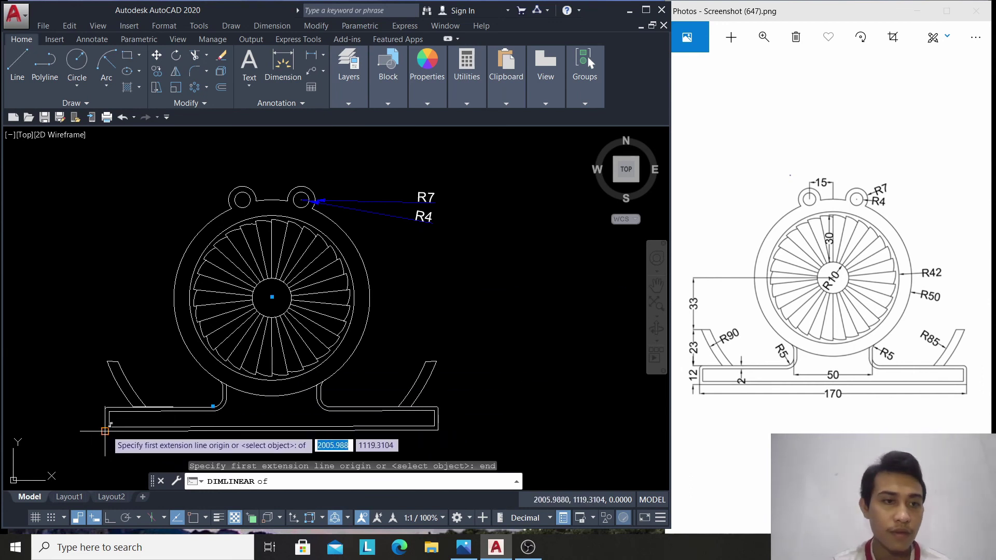
pyautogui.click(105, 431)
pyautogui.write('end')
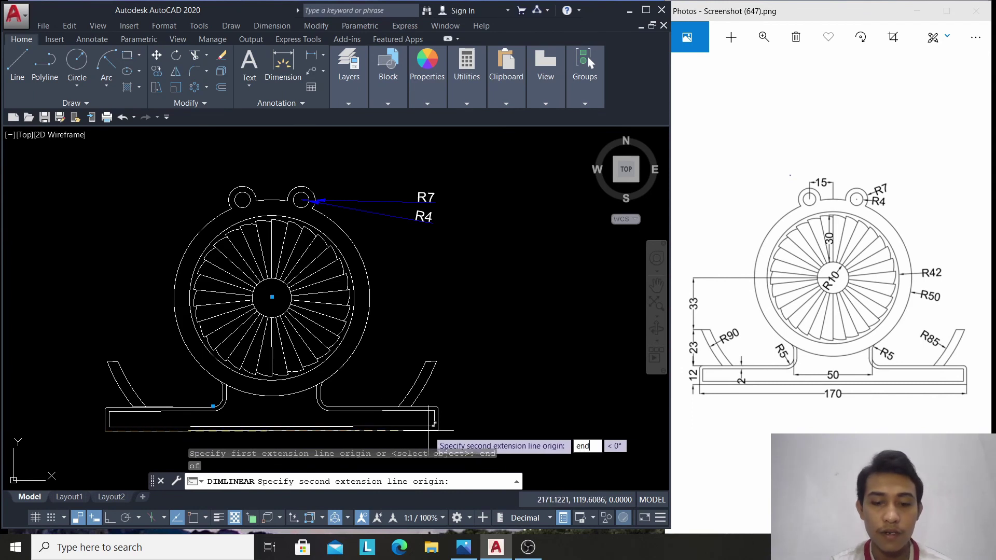
pyautogui.press('Return')
pyautogui.click(430, 431)
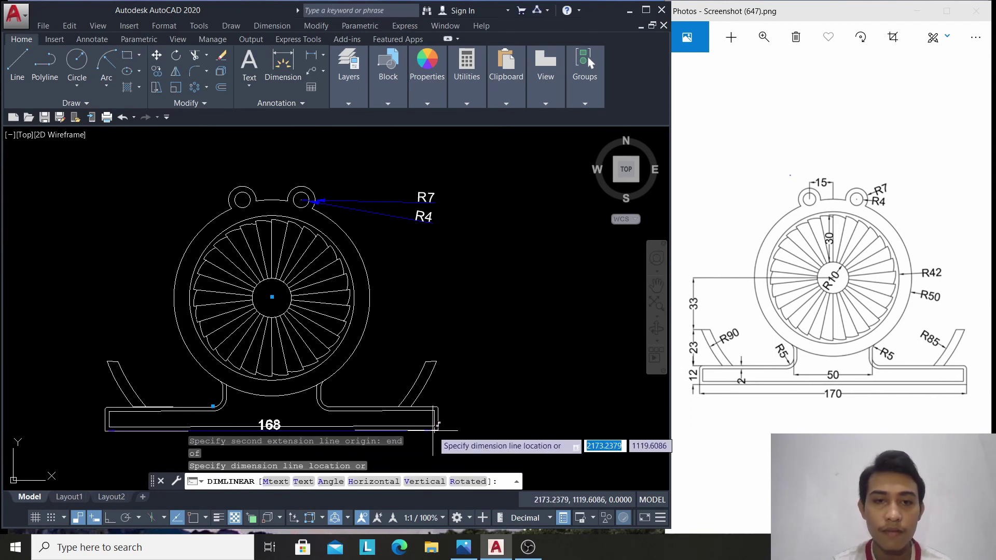
pyautogui.press('Escape')
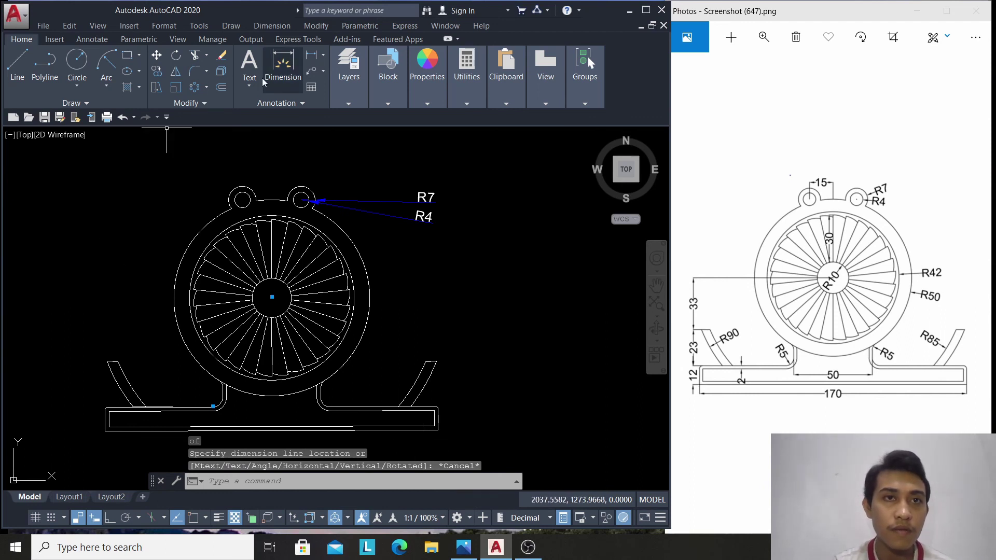
# Add a 170 linear dimension between the base's lower corners, placed just below the base
pyautogui.click(323, 55)
pyautogui.click(340, 76)
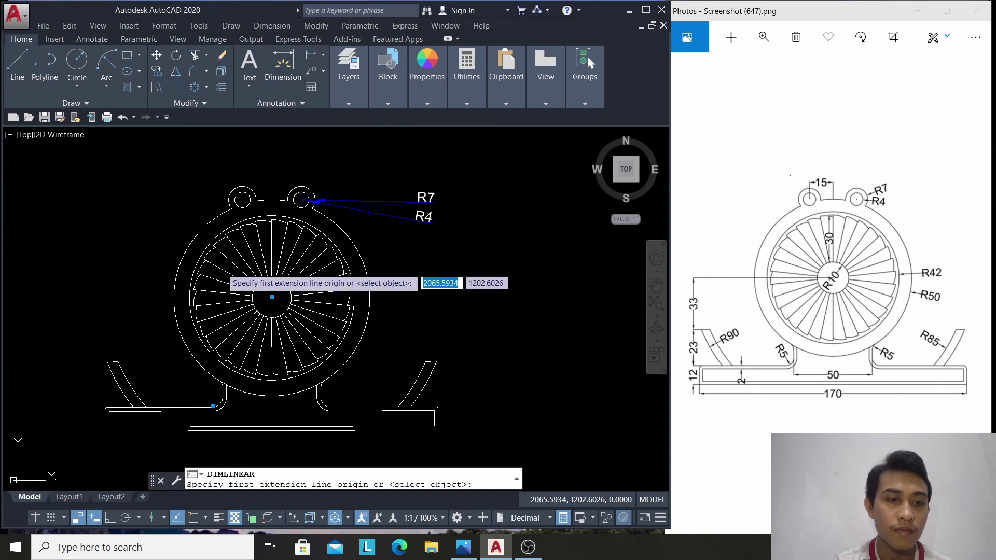
pyautogui.write('e')
pyautogui.press('Return')
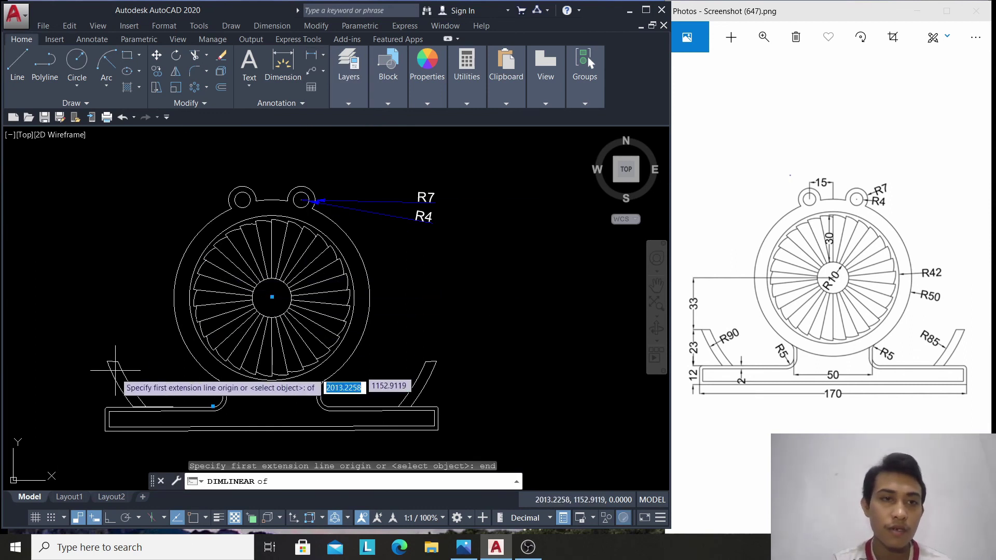
pyautogui.click(105, 431)
pyautogui.write('end')
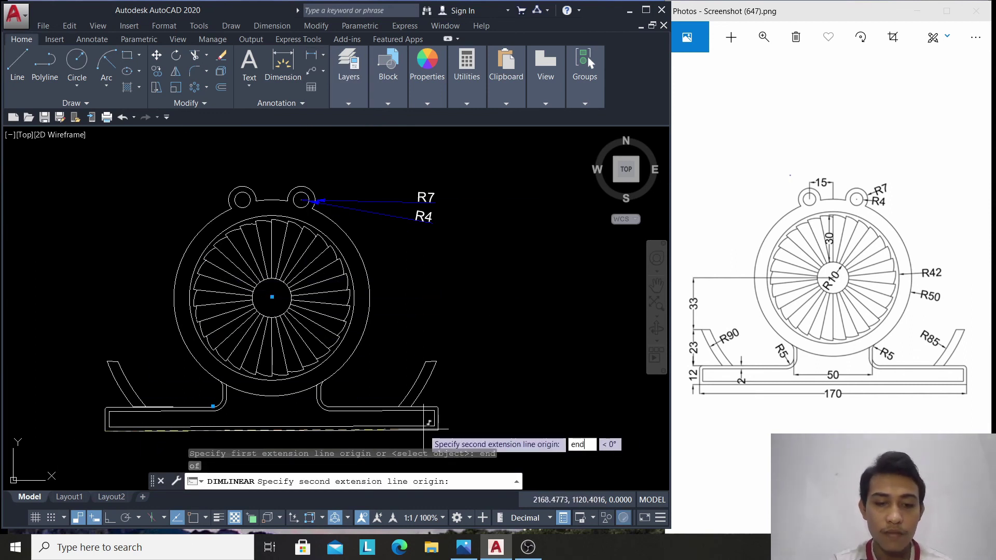
pyautogui.press('Return')
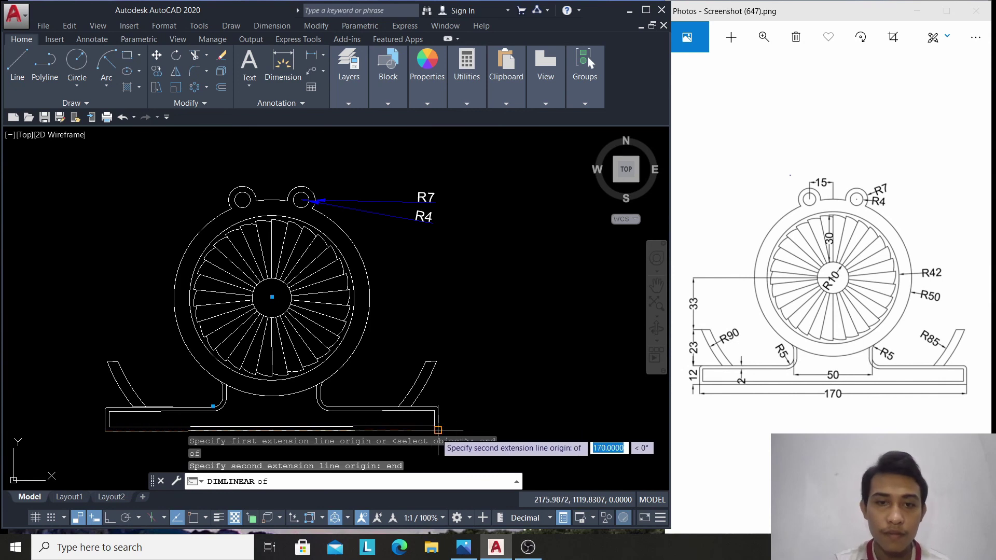
pyautogui.click(437, 430)
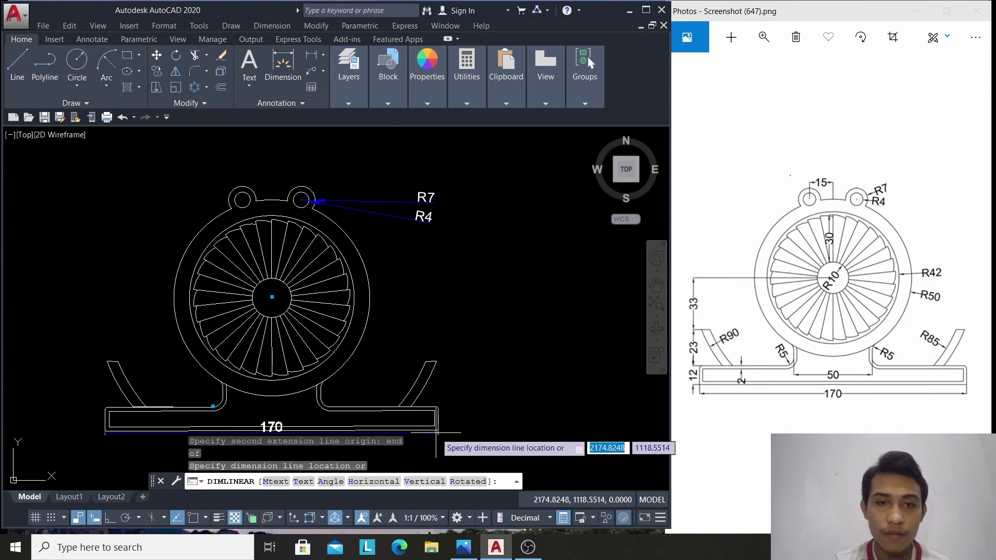
pyautogui.click(431, 461)
pyautogui.scroll(-2, 501, 321)
pyautogui.scroll(-2, 501, 321)
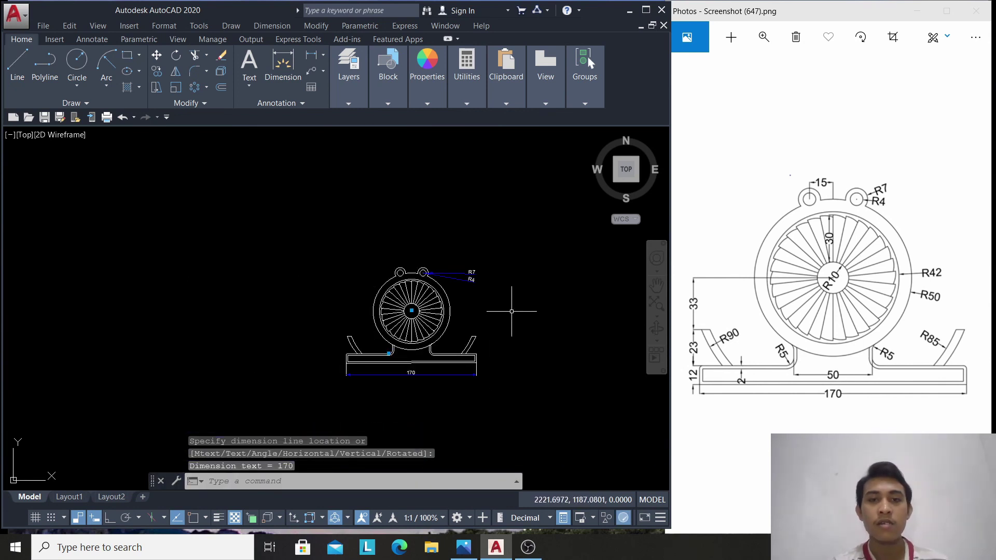